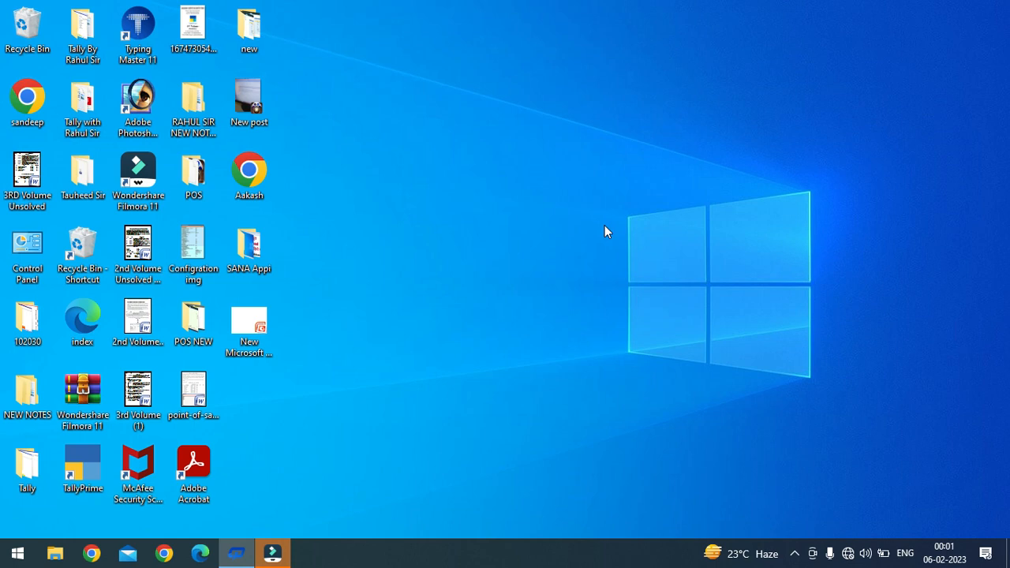
Step: Launch Excel from the Run box so a blank Book1 workbook opens
key("super+r")
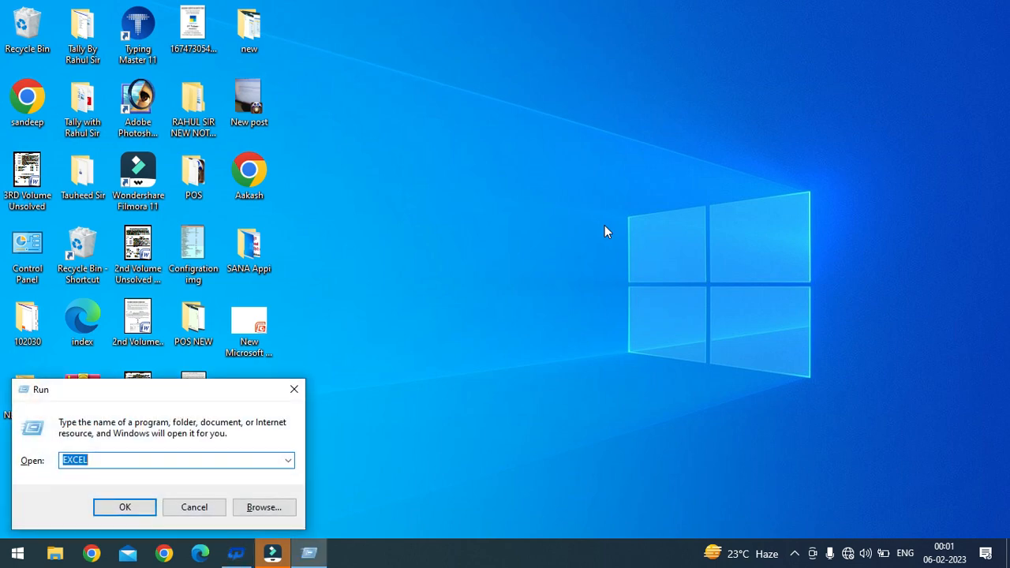
key("Return")
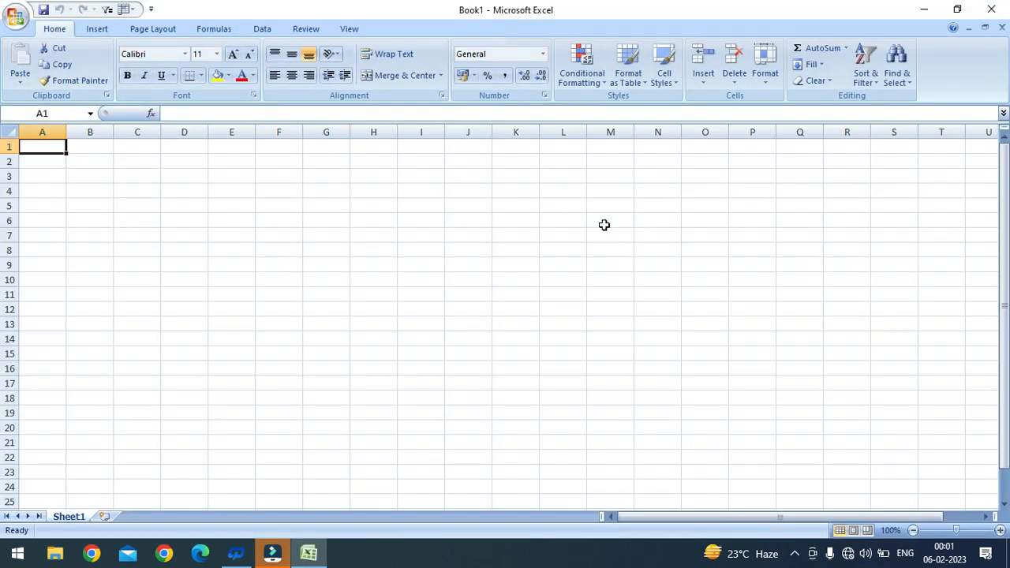
Step: Merge and centre A1:F2 and enter the title 'Aakash Computer's'
left_click(47, 146)
left_click_drag(57, 150, 298, 153)
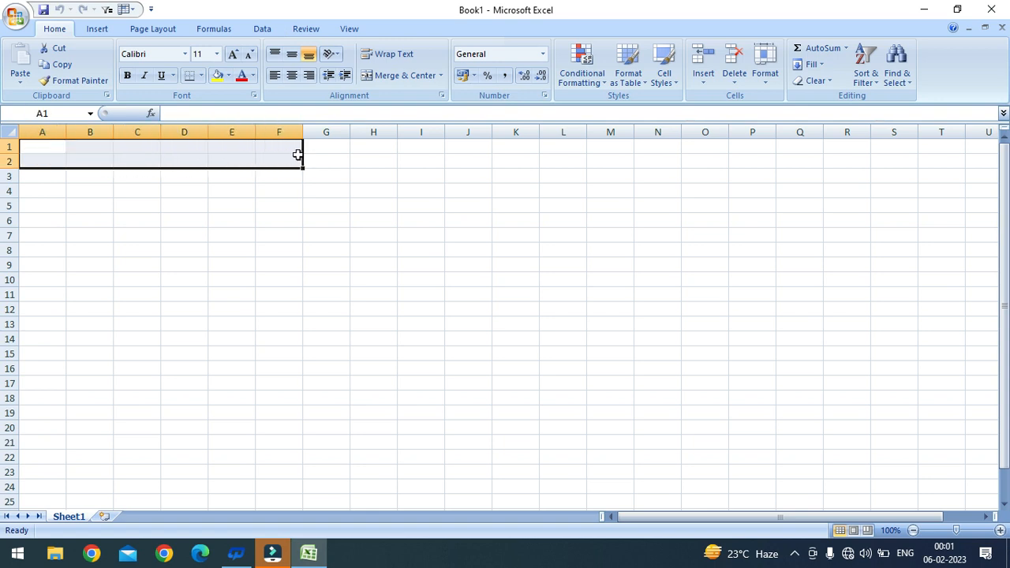
left_click(387, 78)
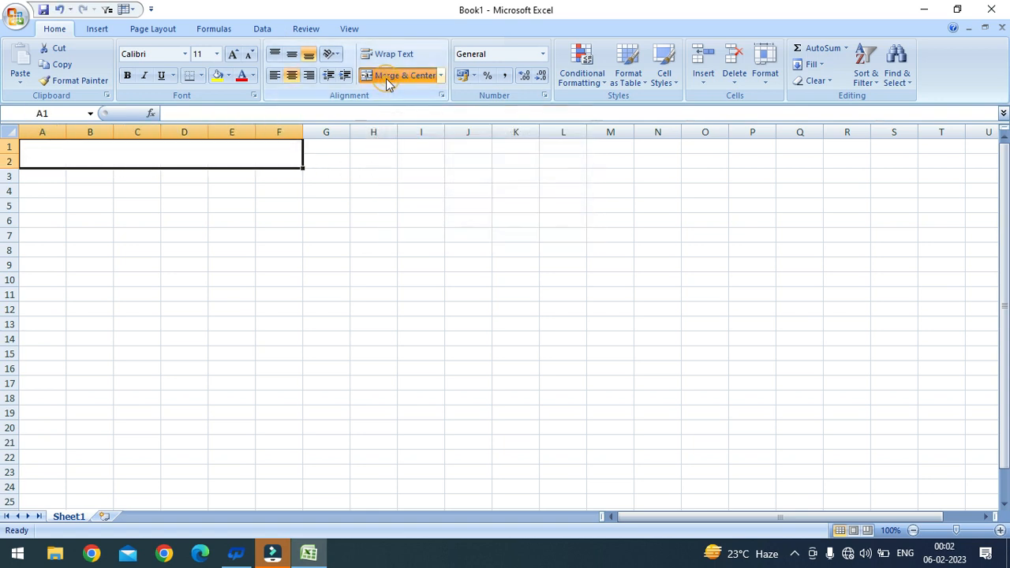
double_click(144, 156)
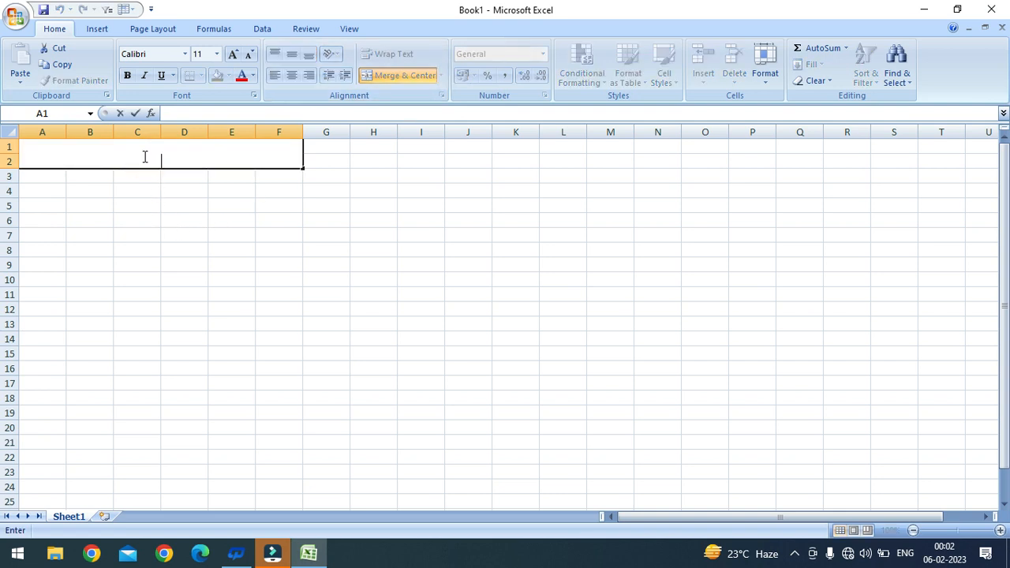
type("Aakash Computer's")
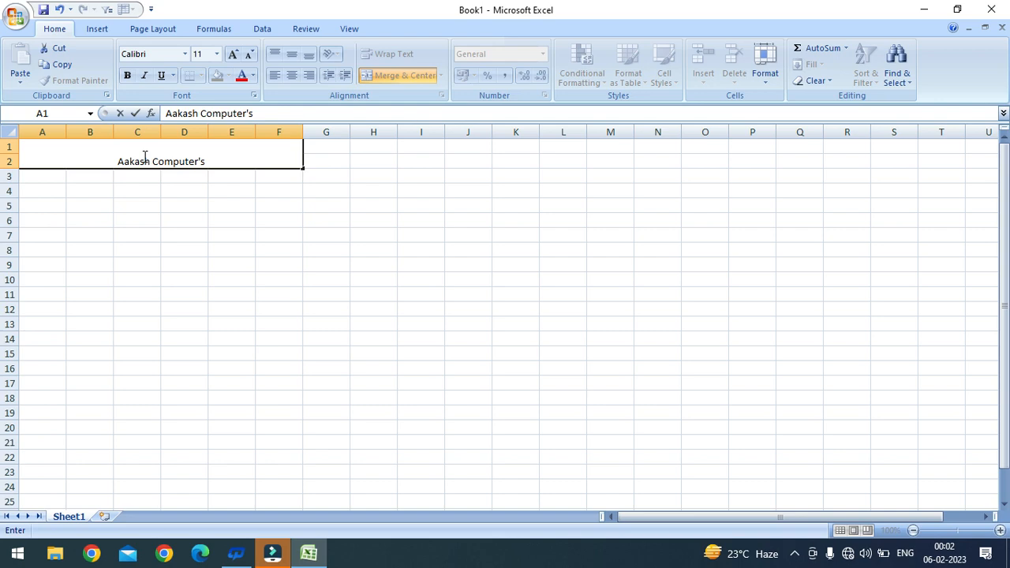
key("Return")
Step: Make the title bold, middle-aligned and 24-point
left_click(143, 157)
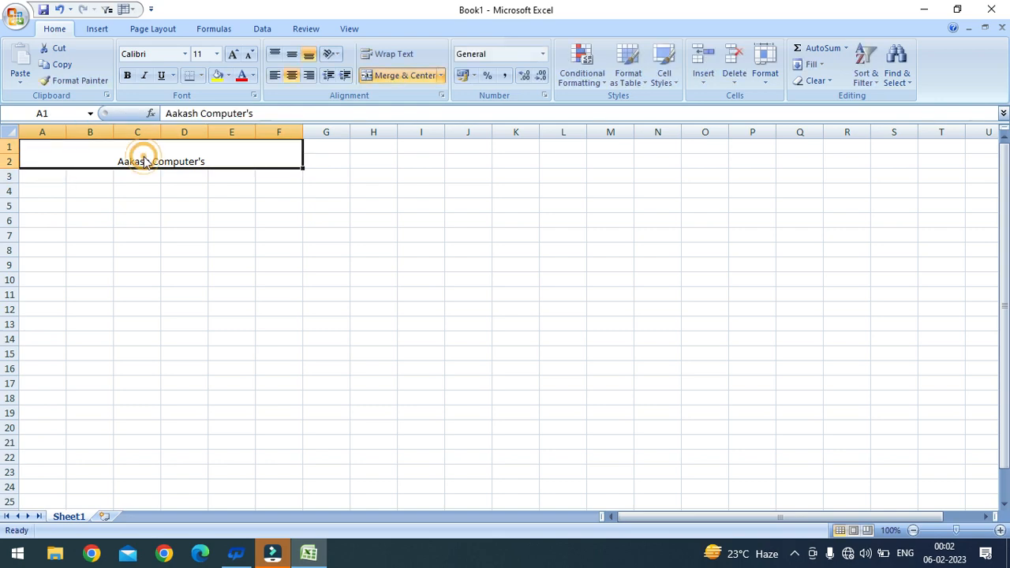
left_click(233, 54)
left_click(234, 54)
left_click(234, 54)
left_click(234, 54)
left_click(234, 54)
left_click(234, 54)
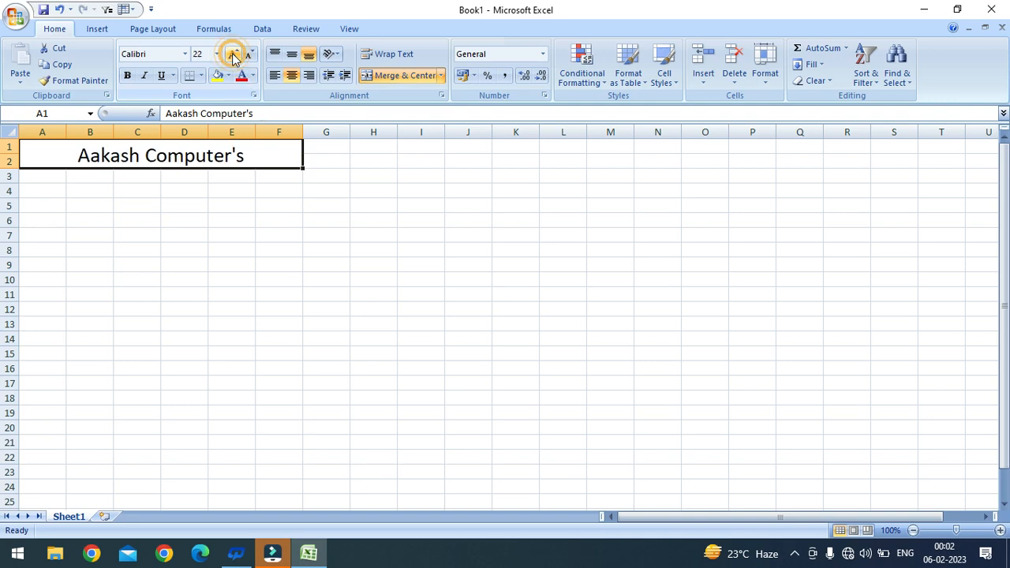
left_click(126, 77)
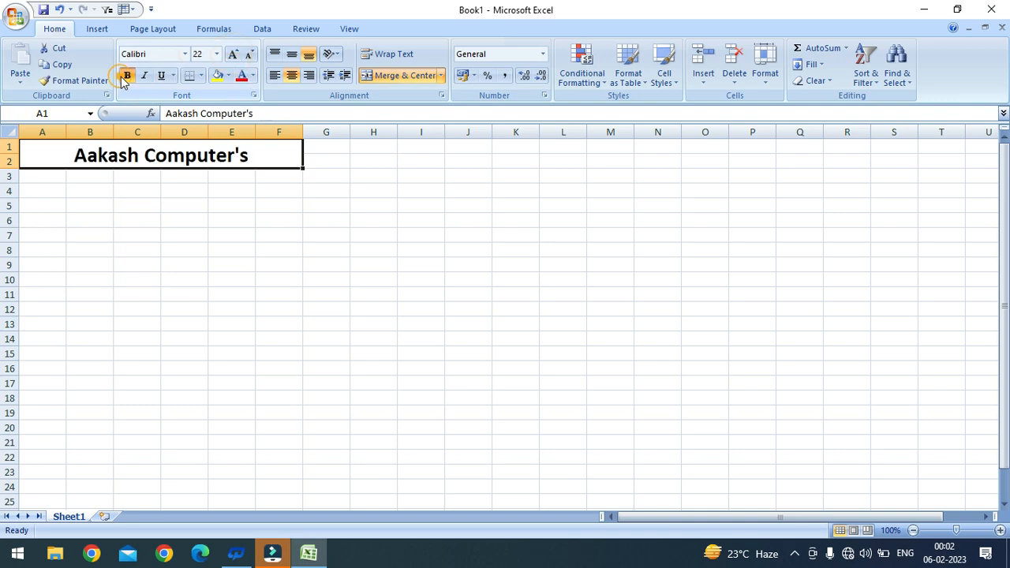
left_click(292, 55)
left_click(232, 55)
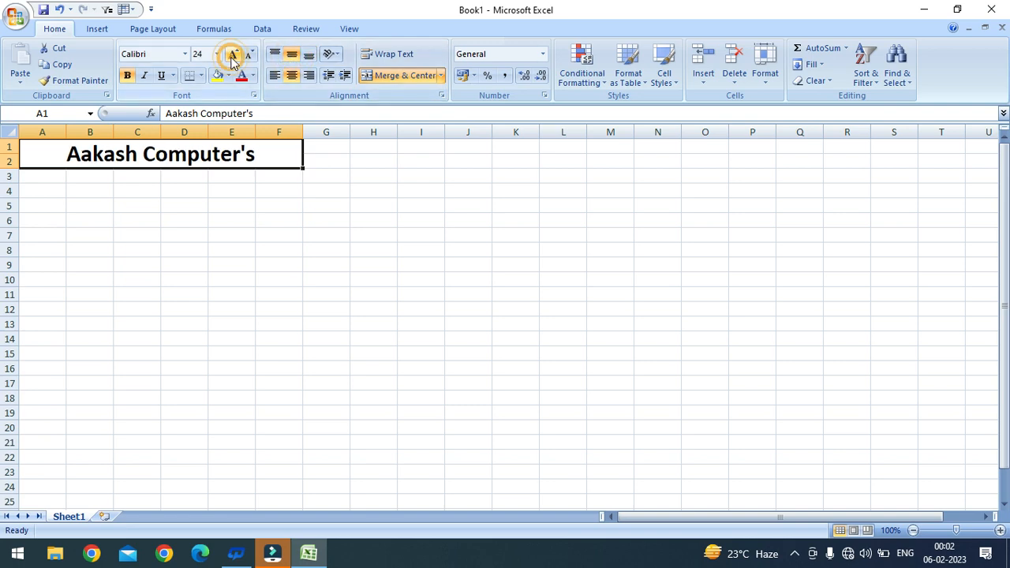
left_click(75, 207)
left_click_drag(39, 180, 270, 196)
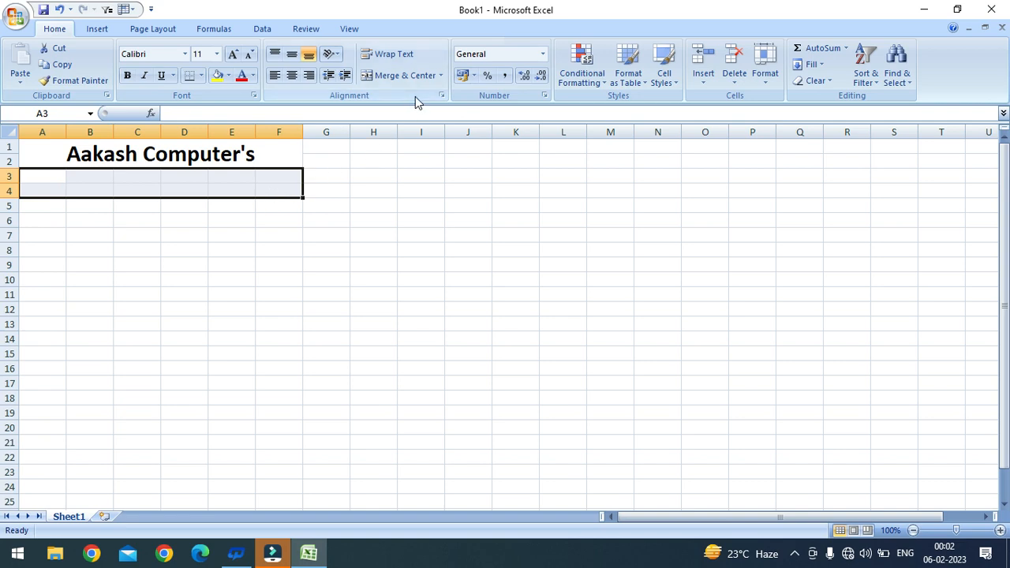
left_click(441, 75)
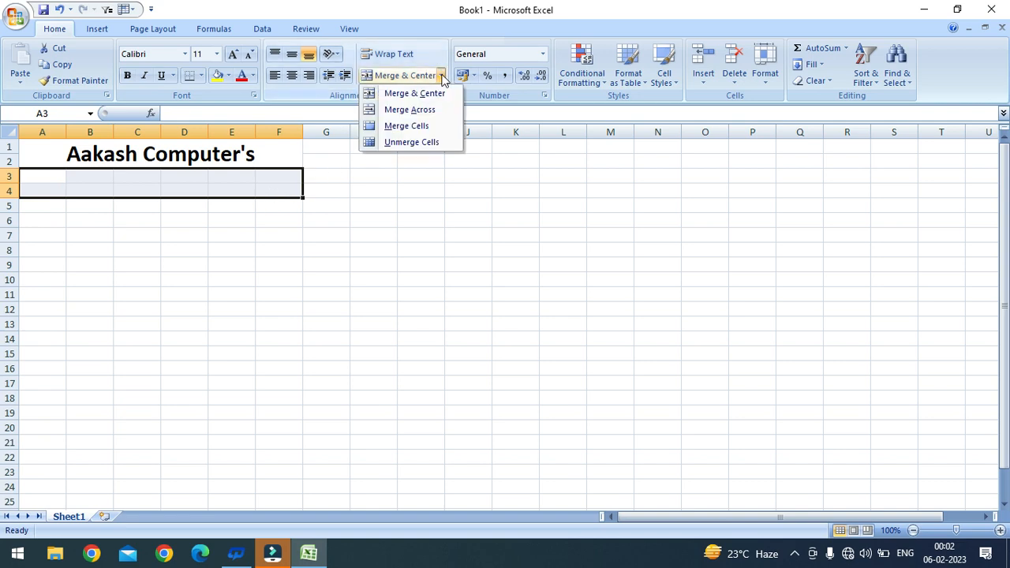
left_click(407, 113)
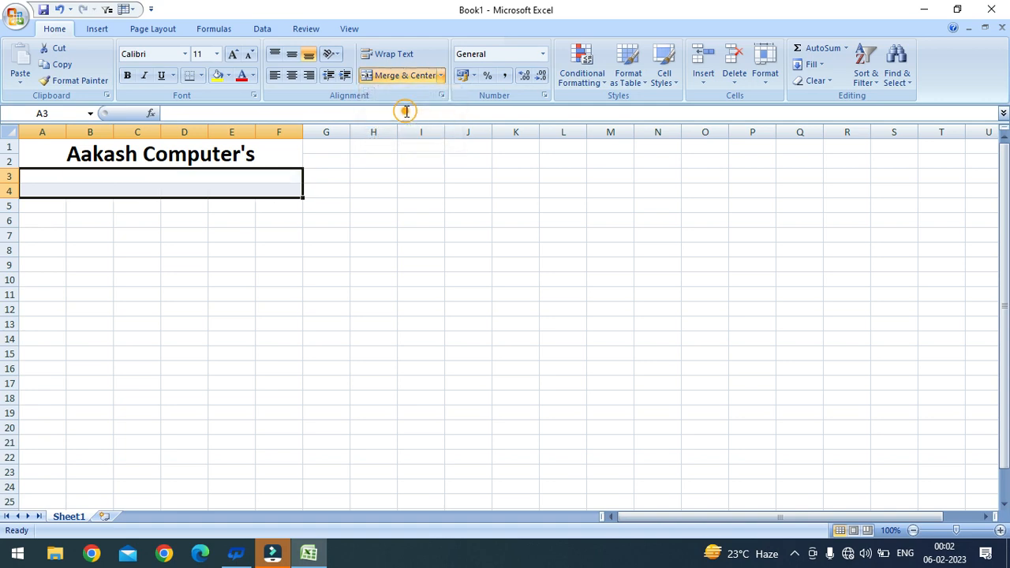
left_click(163, 174)
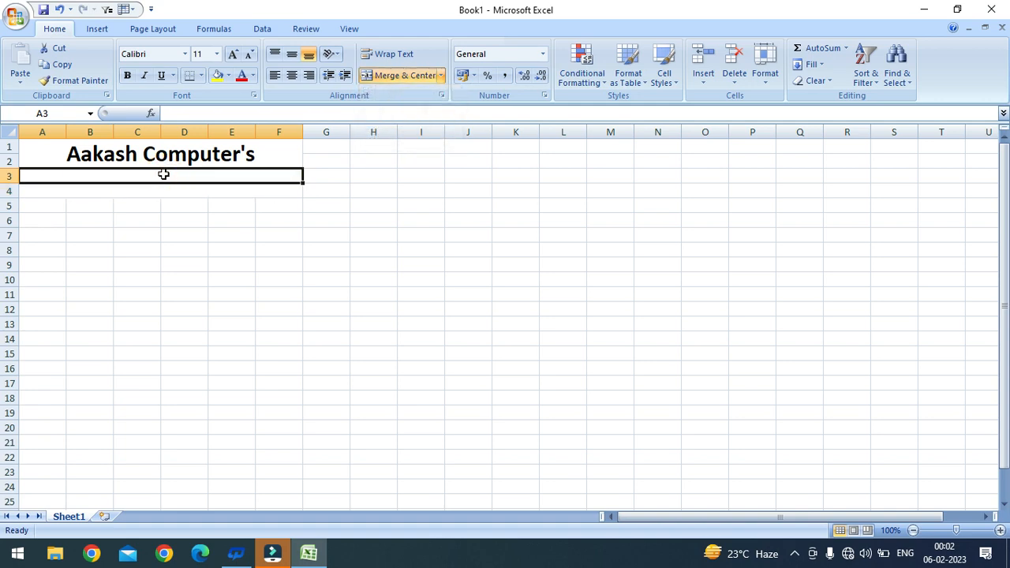
double_click(164, 174)
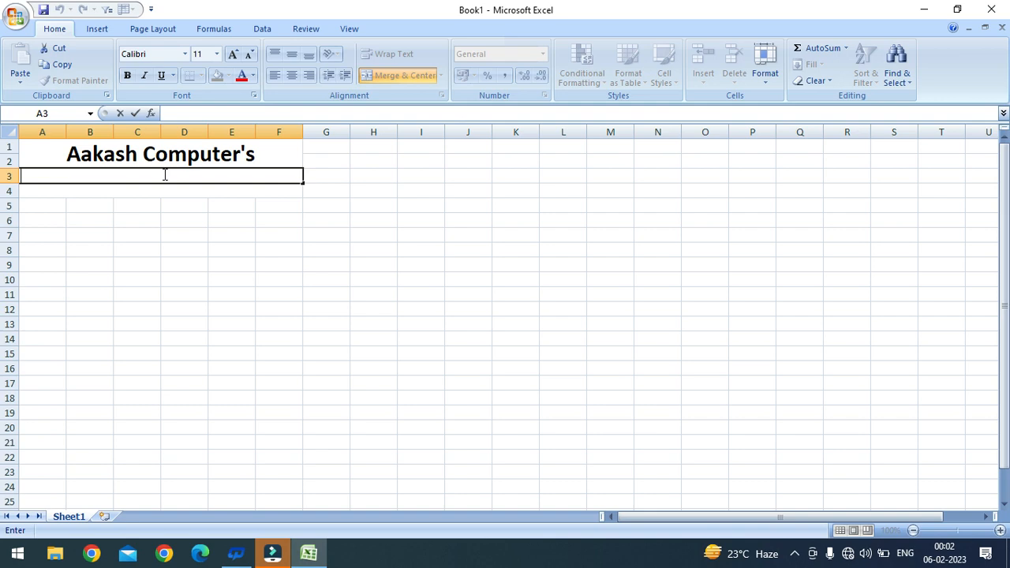
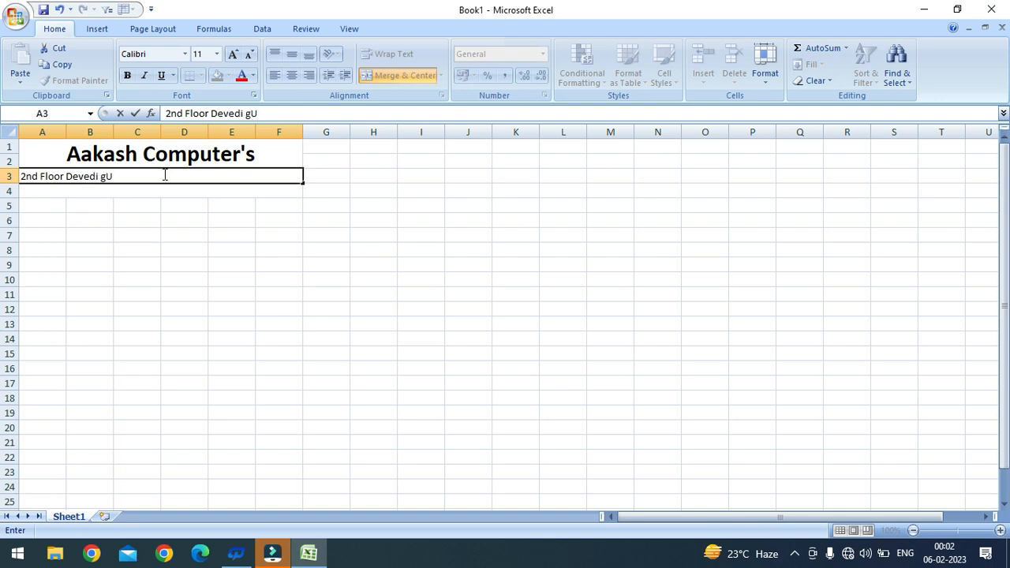
key("Return")
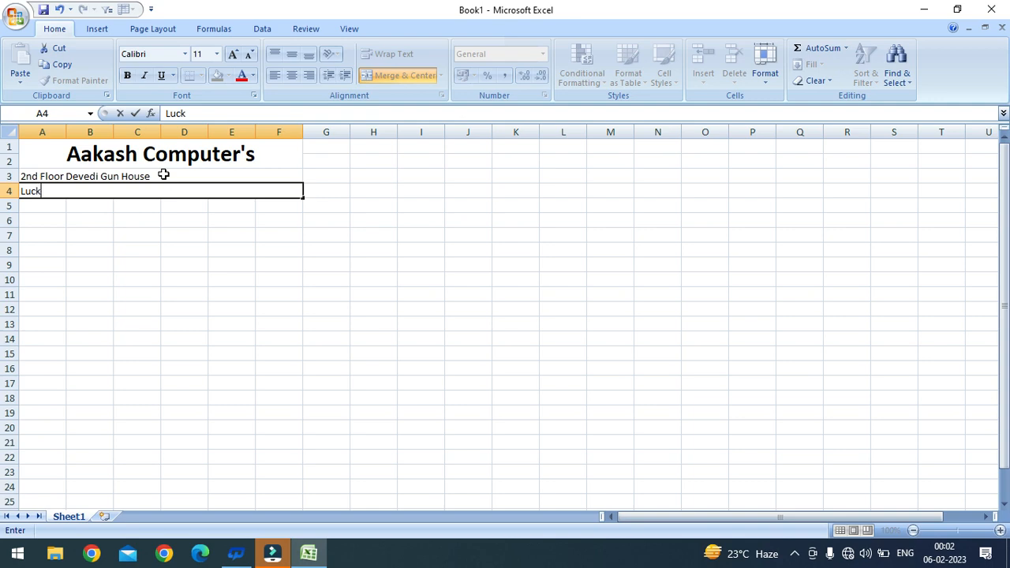
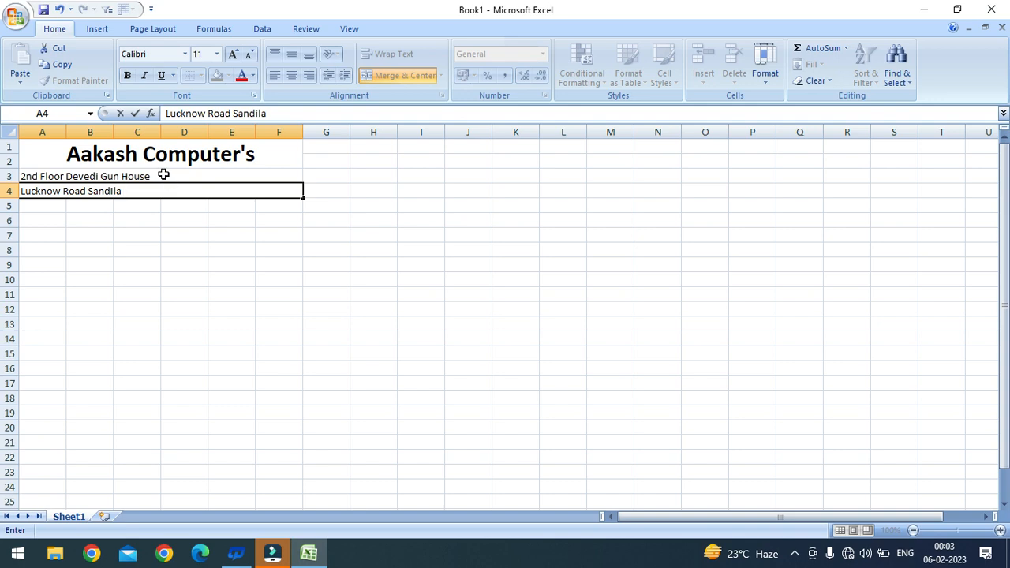
key("Return")
left_click_drag(164, 175, 169, 195)
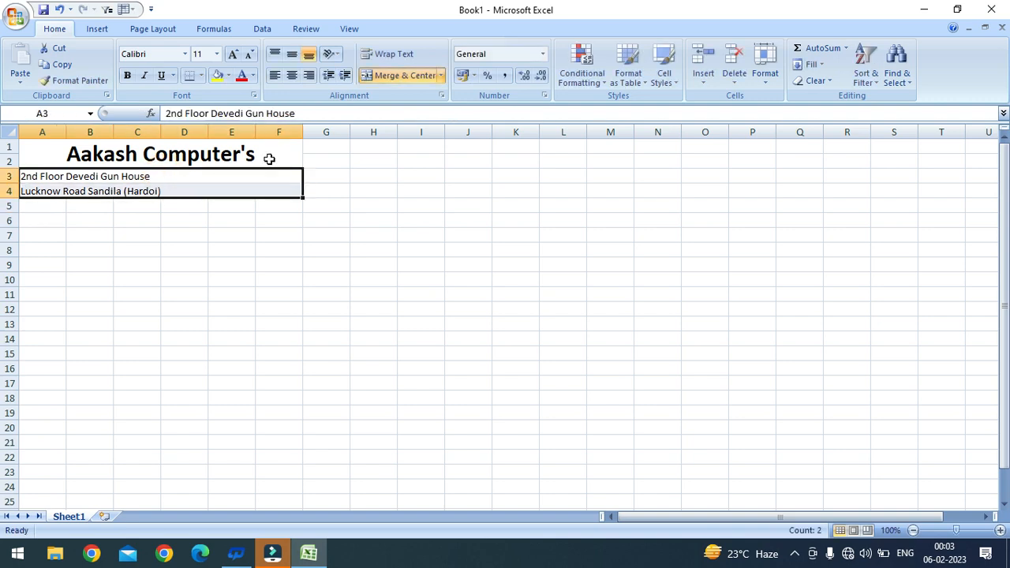
left_click(291, 75)
left_click(101, 231)
Step: Merge A5:C6 and D5:F6 across, row by row
scroll(102, 222, "down", 3)
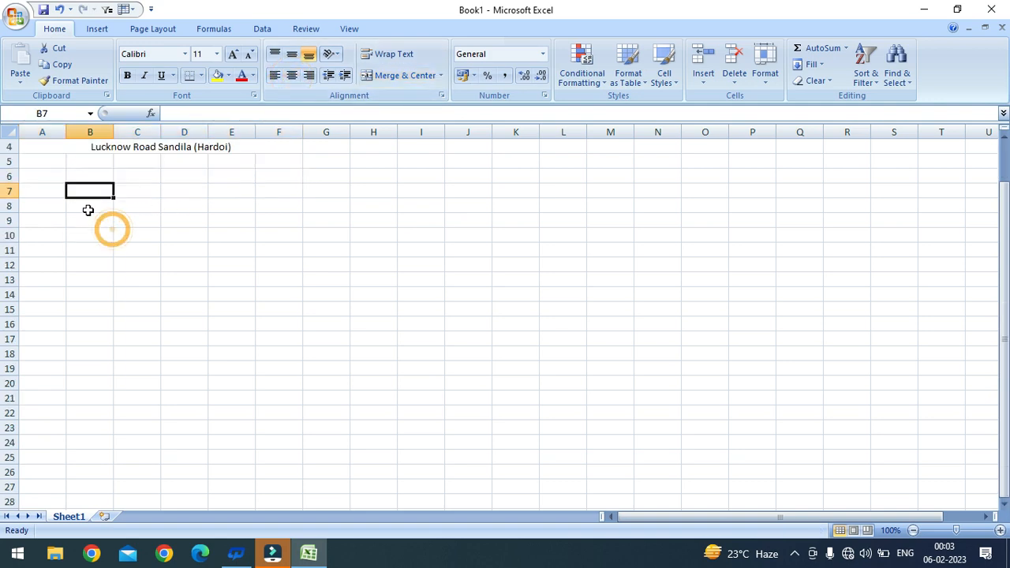
scroll(108, 189, "up", 2)
left_click_drag(56, 162, 122, 176)
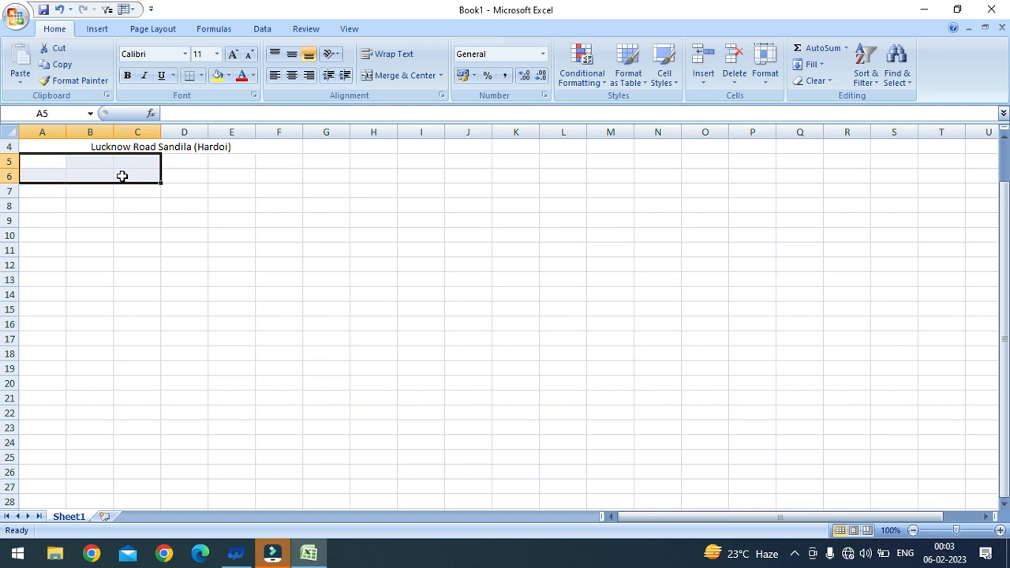
left_click(441, 75)
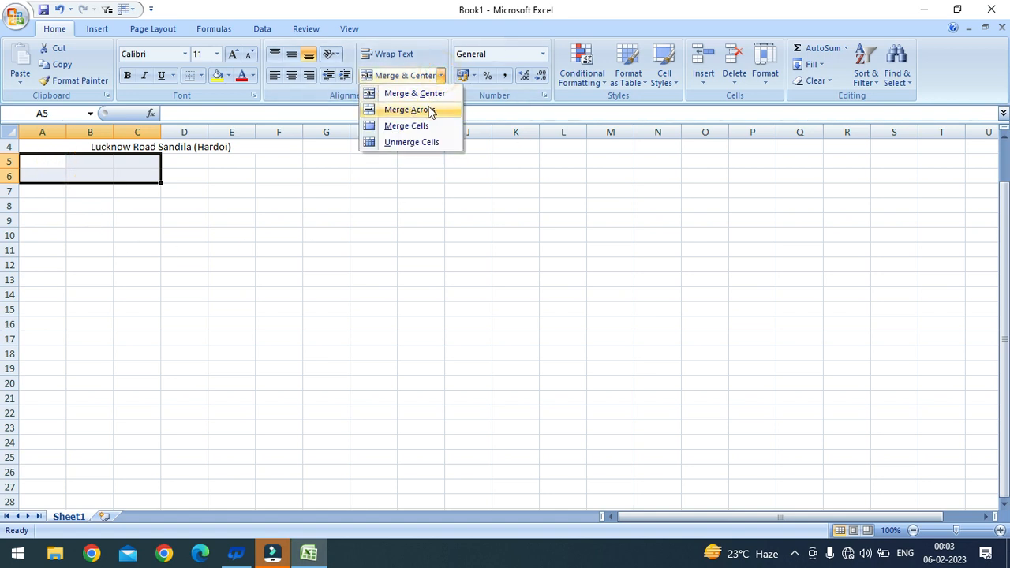
left_click(431, 111)
left_click_drag(192, 162, 260, 181)
left_click(440, 75)
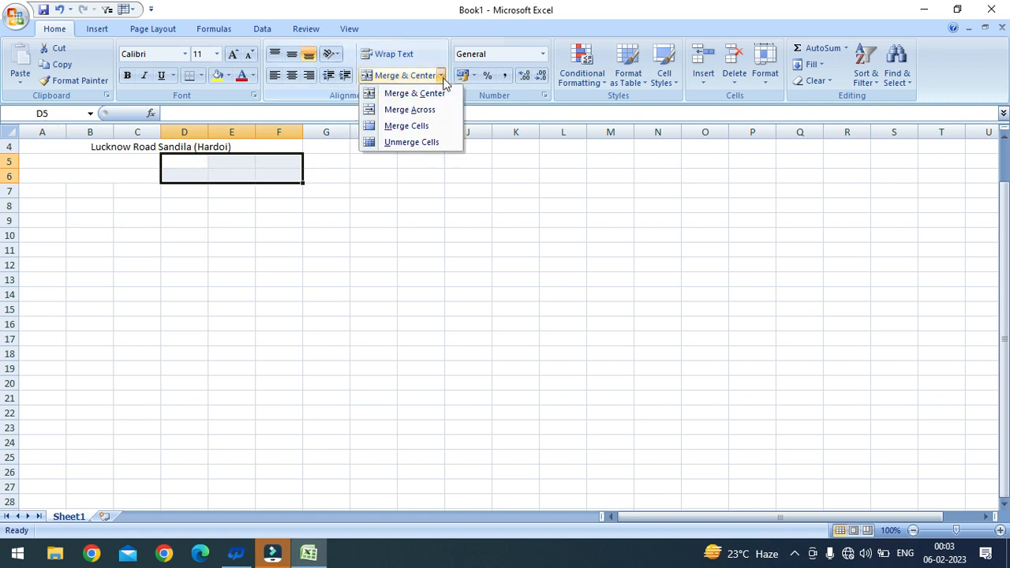
left_click(431, 111)
Step: Enter the GST IN number line in A5 and the 'Party Name-' label in A6
scroll(170, 237, "up", 1)
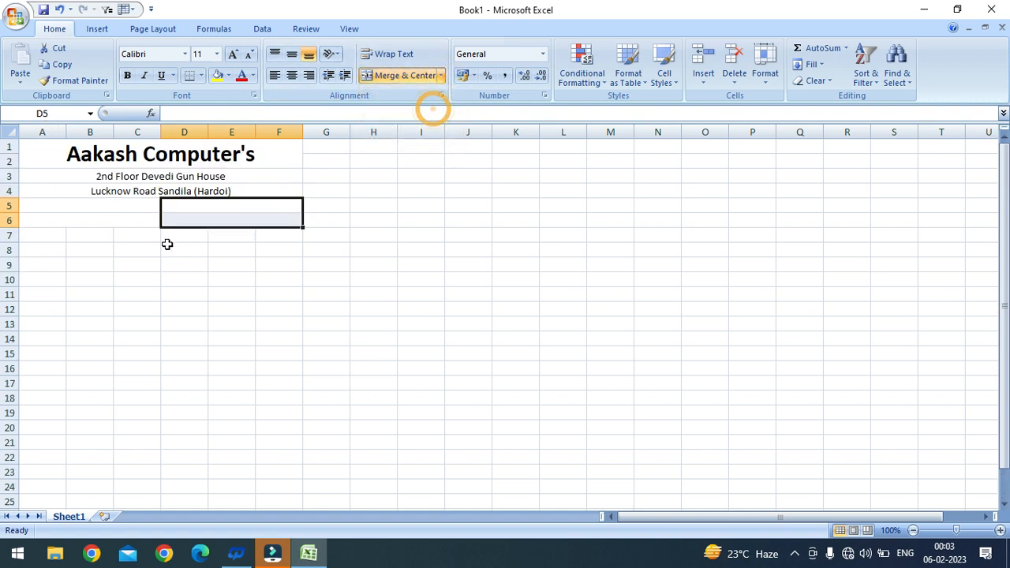
double_click(105, 205)
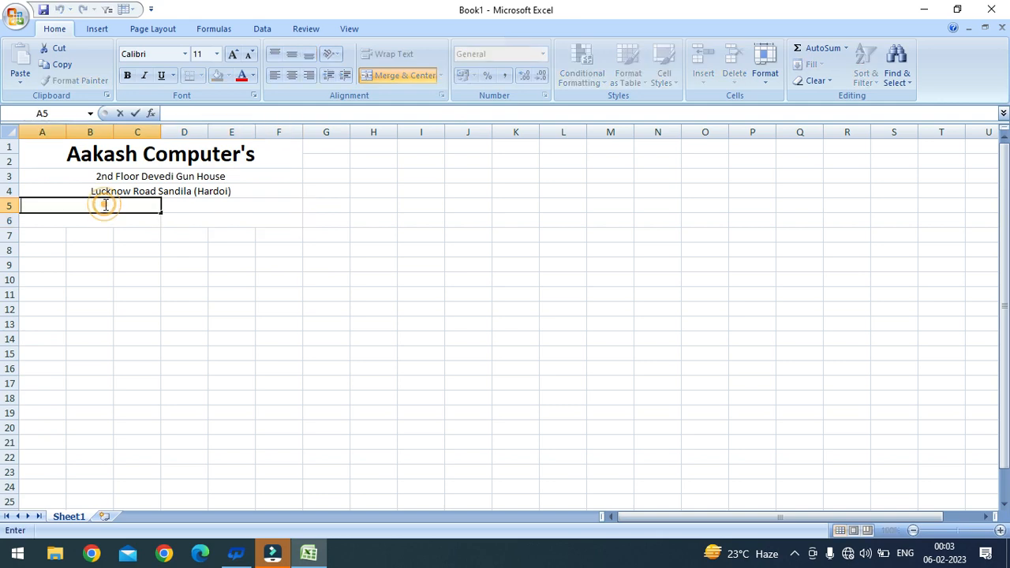
type("GST IN")
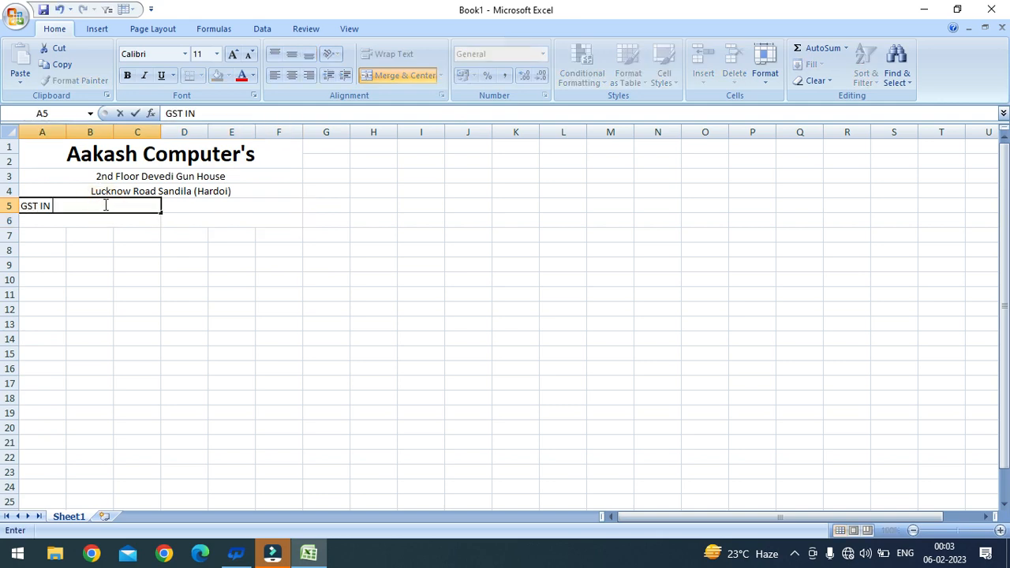
type(" - AAAAA1254A")
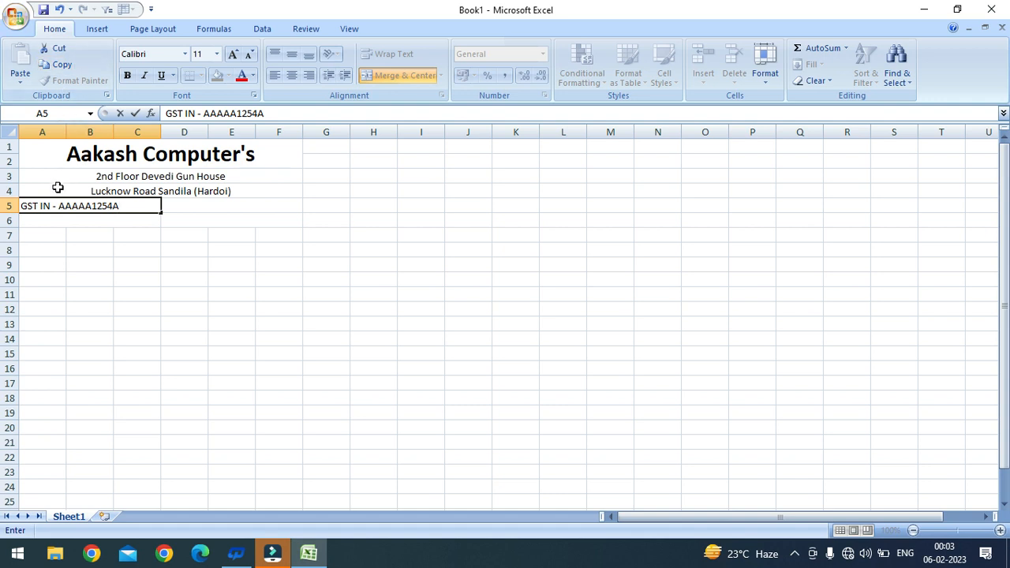
left_click(49, 221)
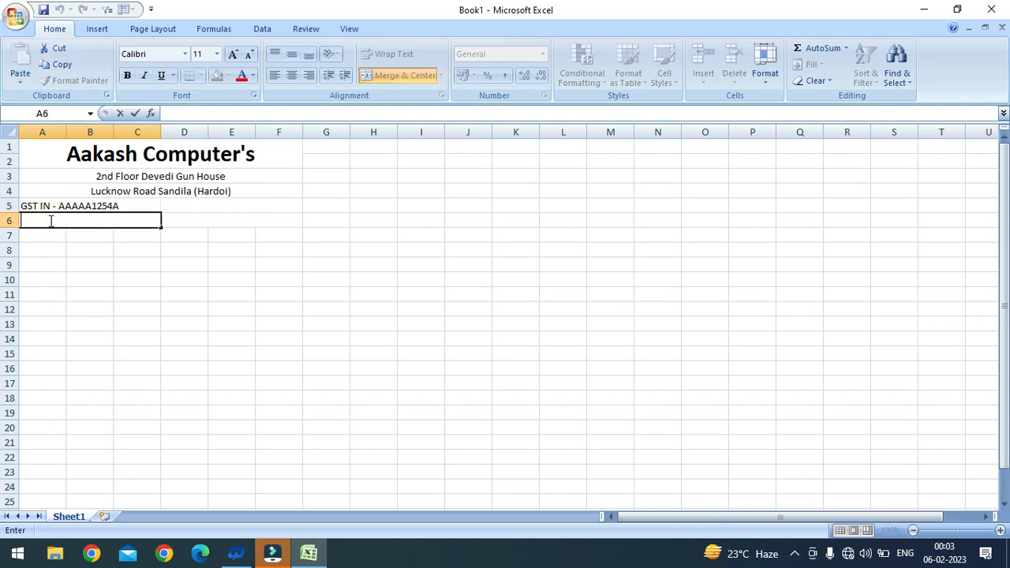
type("arty")
key("BackSpace")
key("BackSpace")
key("BackSpace")
type("Party name")
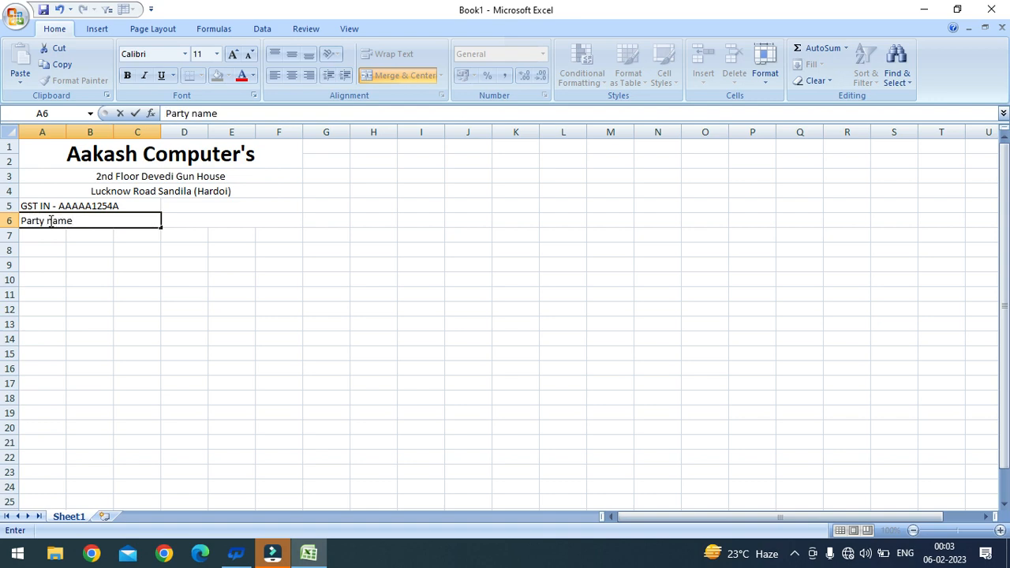
key("BackSpace")
key("BackSpace")
key("BackSpace")
key("BackSpace")
type("Name")
key("Return")
key("Up")
key("BackSpace")
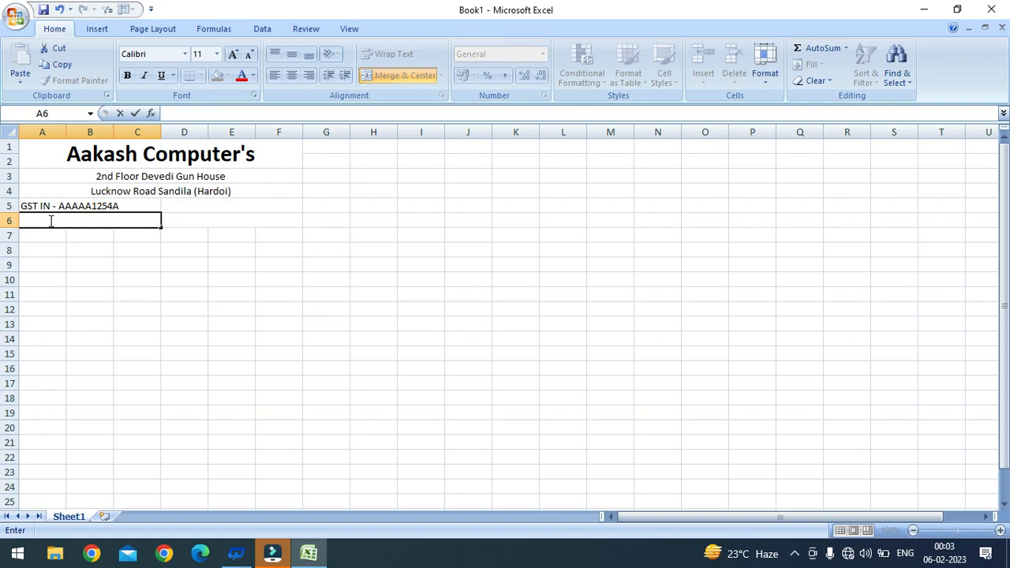
key("ctrl+z")
key("Escape")
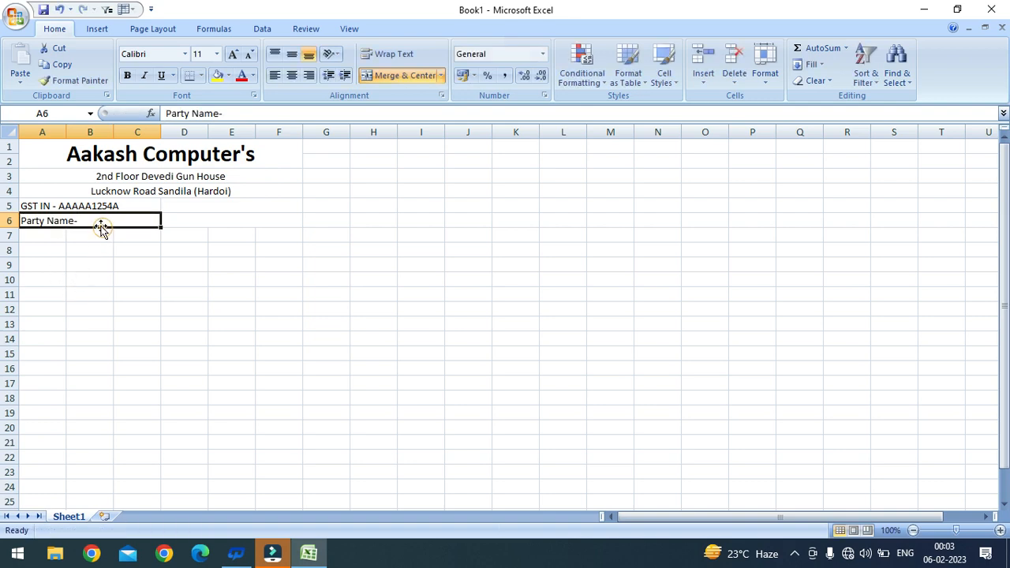
Step: Enter the shop's and the party's mobile numbers, prefixed 'Mo.-', in D5 and D6
left_click(214, 206)
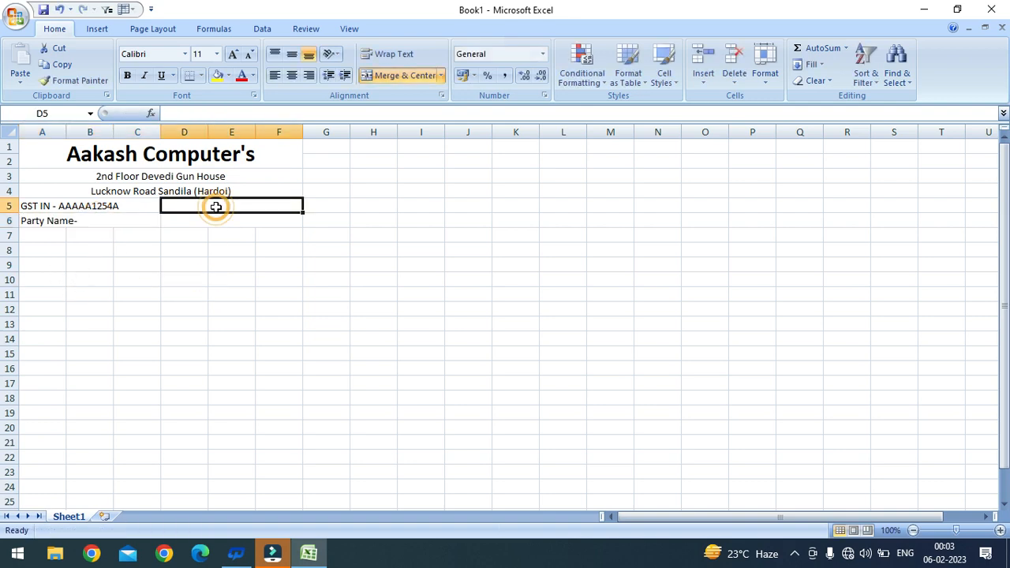
type("Mo.-")
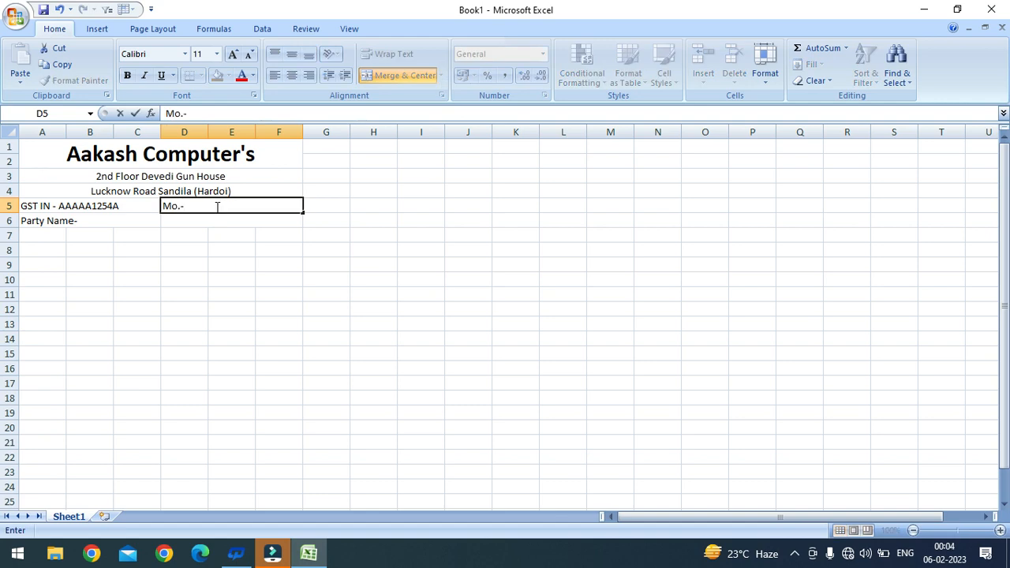
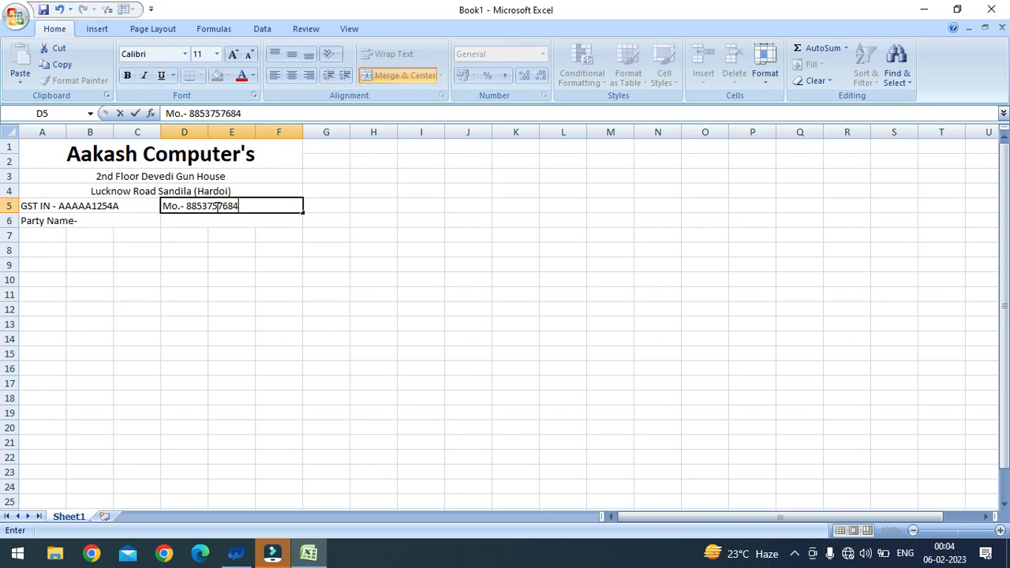
left_click(207, 228)
double_click(207, 227)
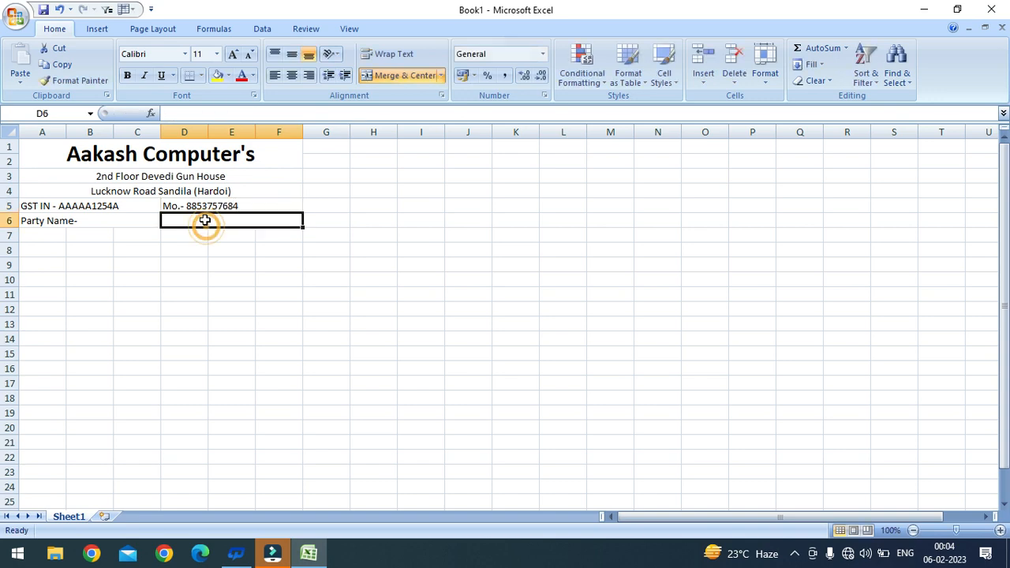
type("Mo.")
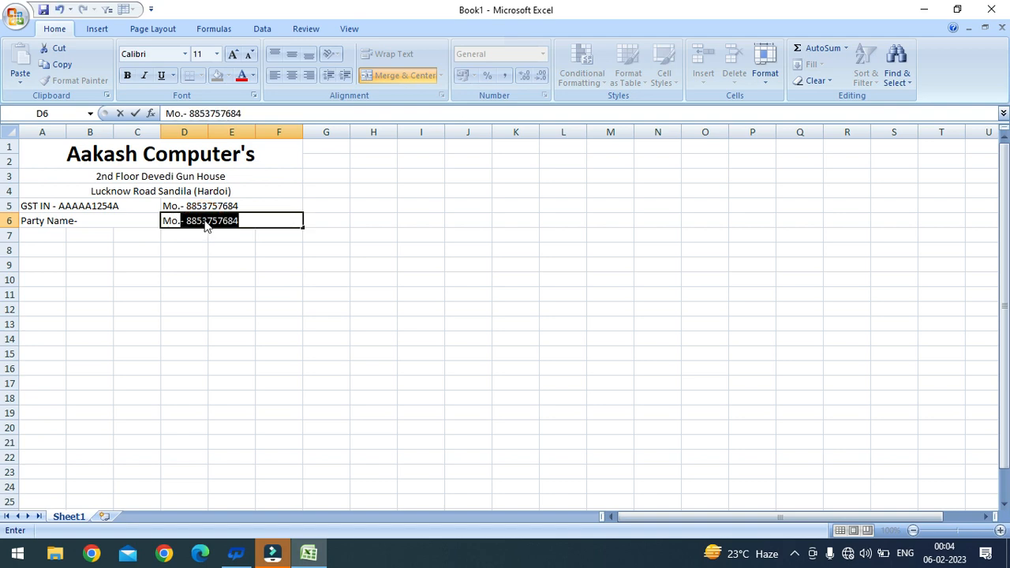
key("BackSpace")
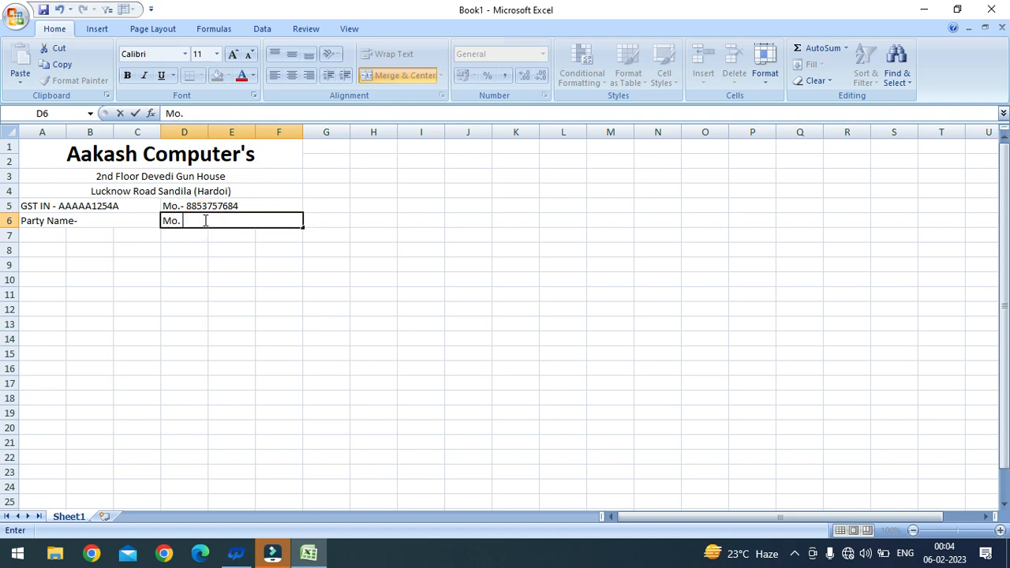
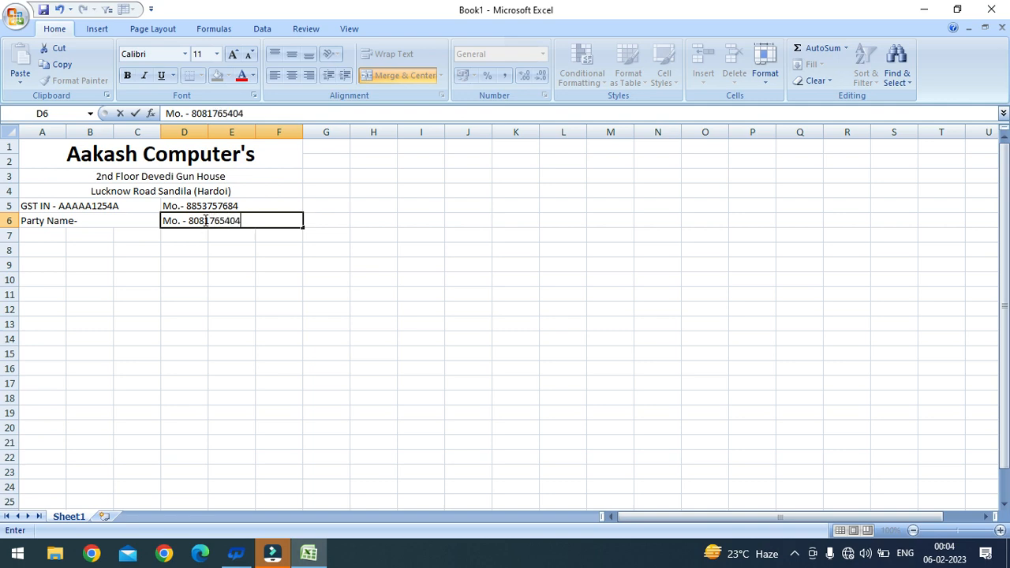
left_click(148, 279)
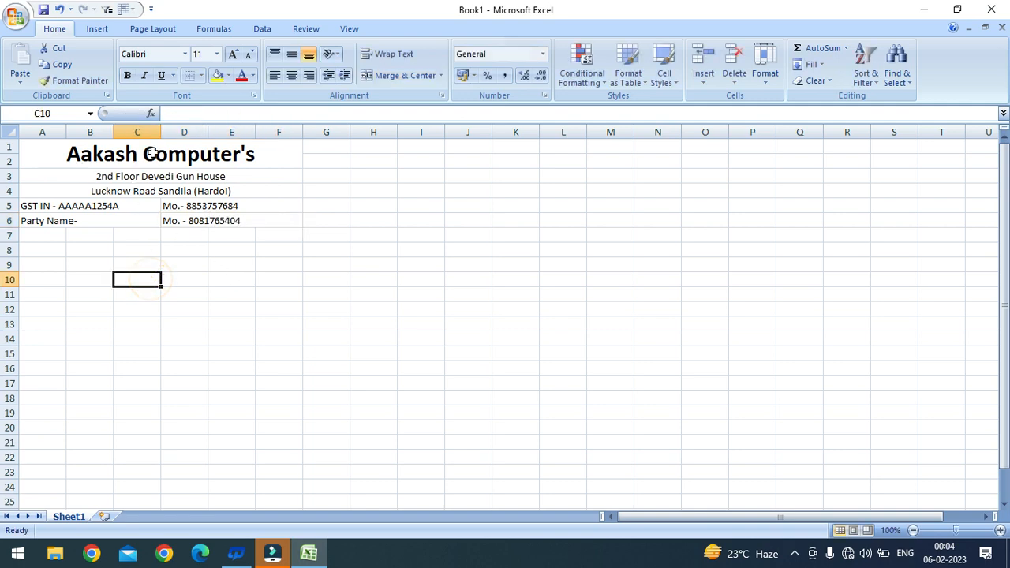
left_click(37, 236)
Step: Add an 'S.N.' heading in A7 and fill serial numbers 1 to 15 down to A22
left_click(37, 236)
type("S.N.")
key("Return")
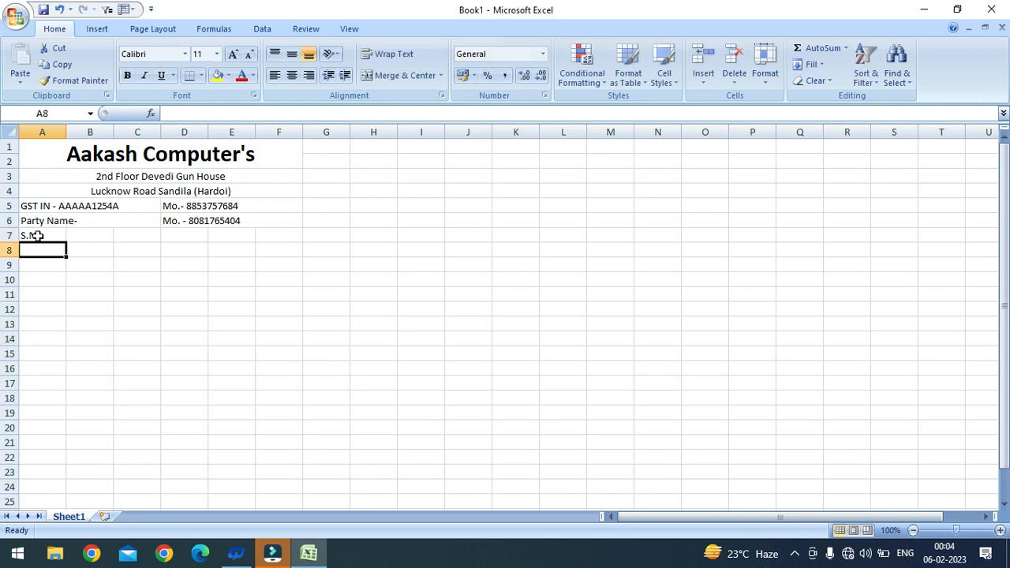
type("1")
key("Return")
type("2")
key("Return")
left_click_drag(40, 248, 59, 469)
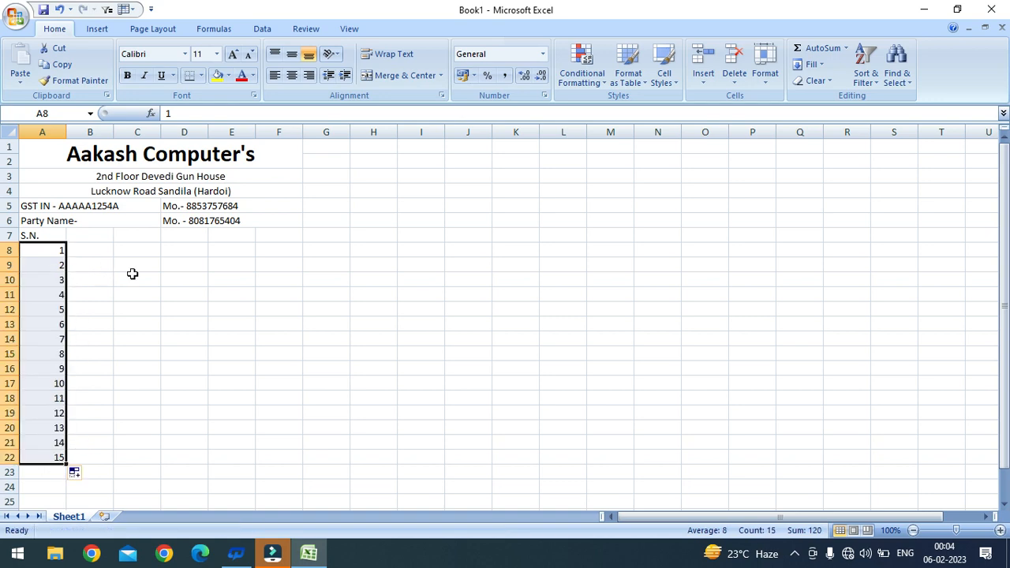
left_click(135, 277)
Step: Merge columns B and C across rows 7–22 and type the 'Item Name' heading
left_click_drag(74, 230, 142, 453)
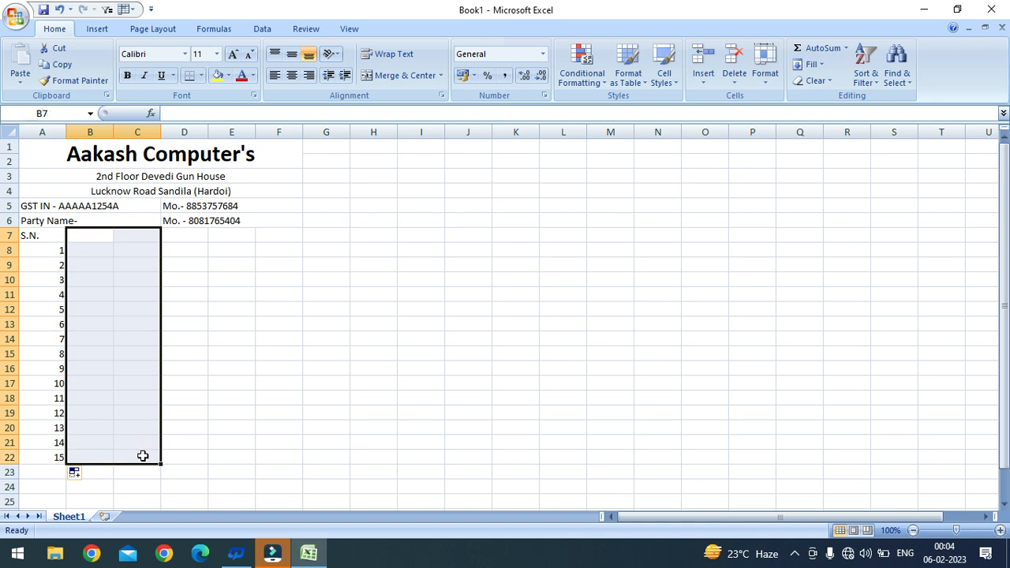
left_click(441, 75)
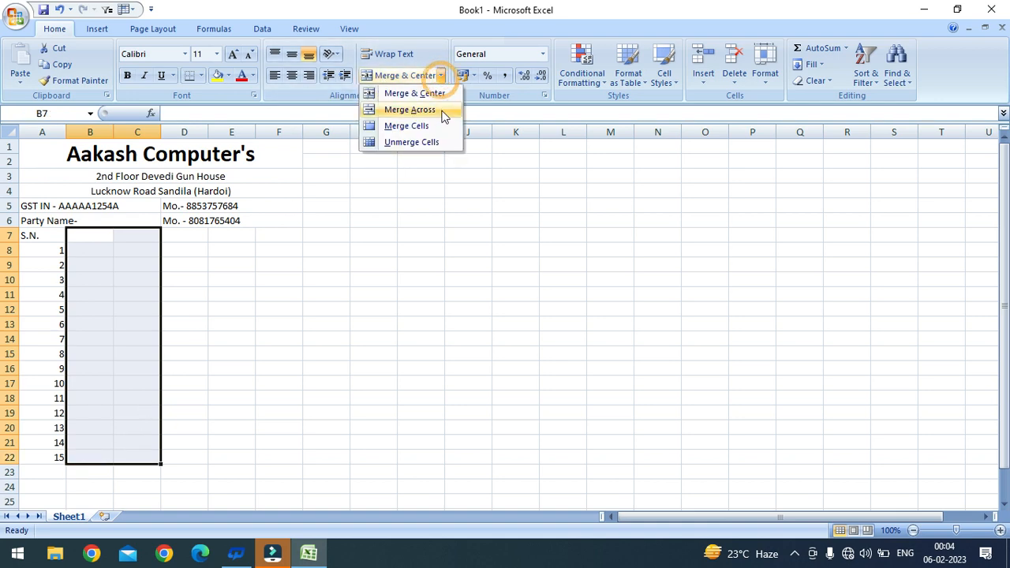
left_click(410, 110)
left_click(125, 240)
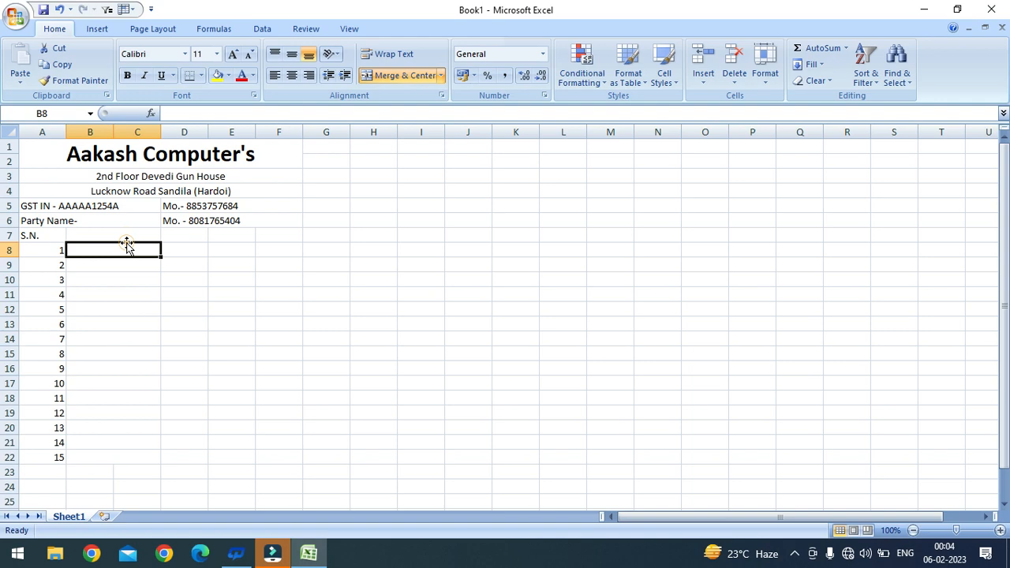
type("Item Name")
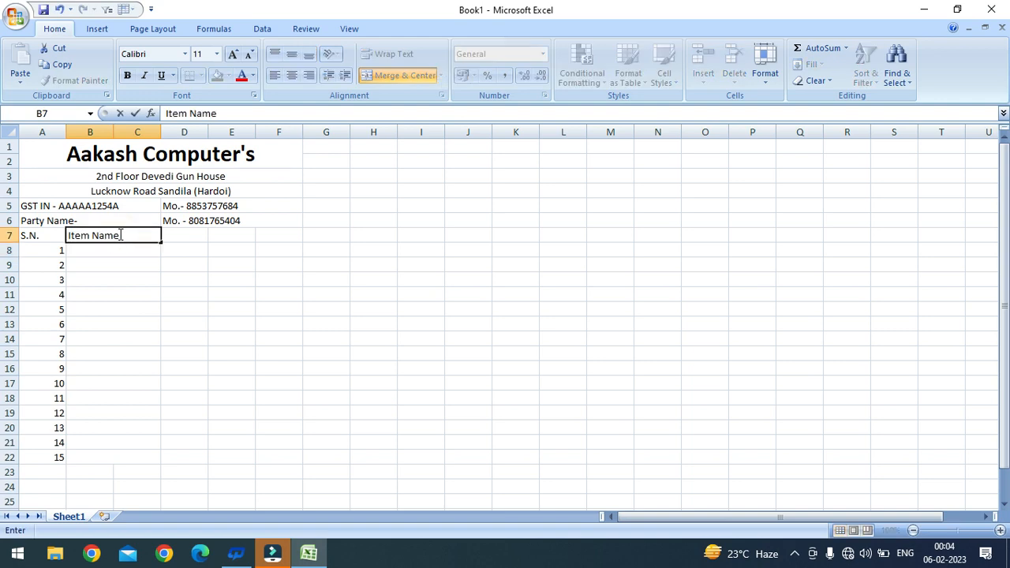
Step: Add Qty, Rate and Amount headings in D7, E7 and F7
key("Tab")
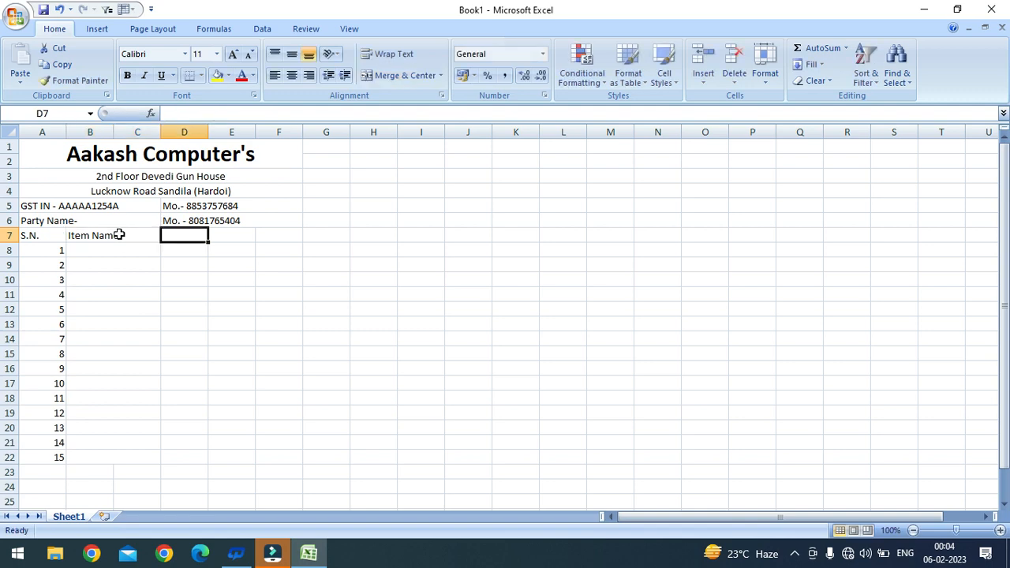
type("Ra")
key("BackSpace")
key("BackSpace")
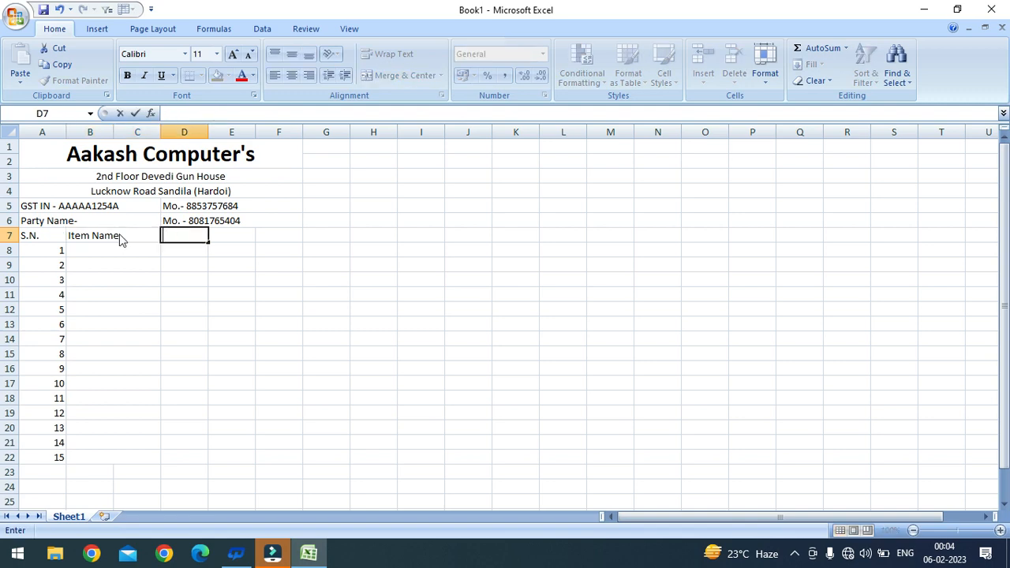
type("Q")
key("Tab")
type("Rat")
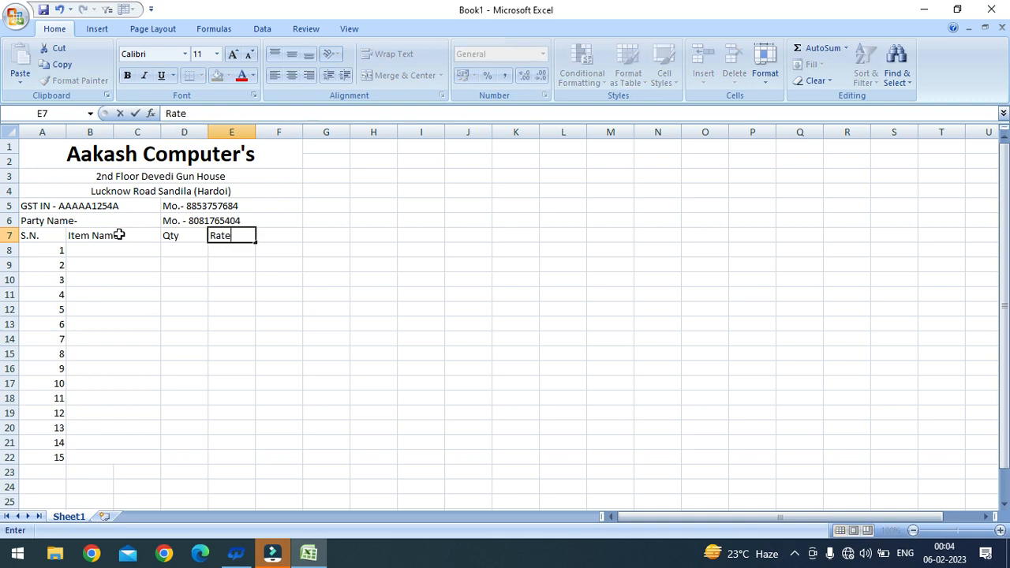
key("Tab")
type("Amoun")
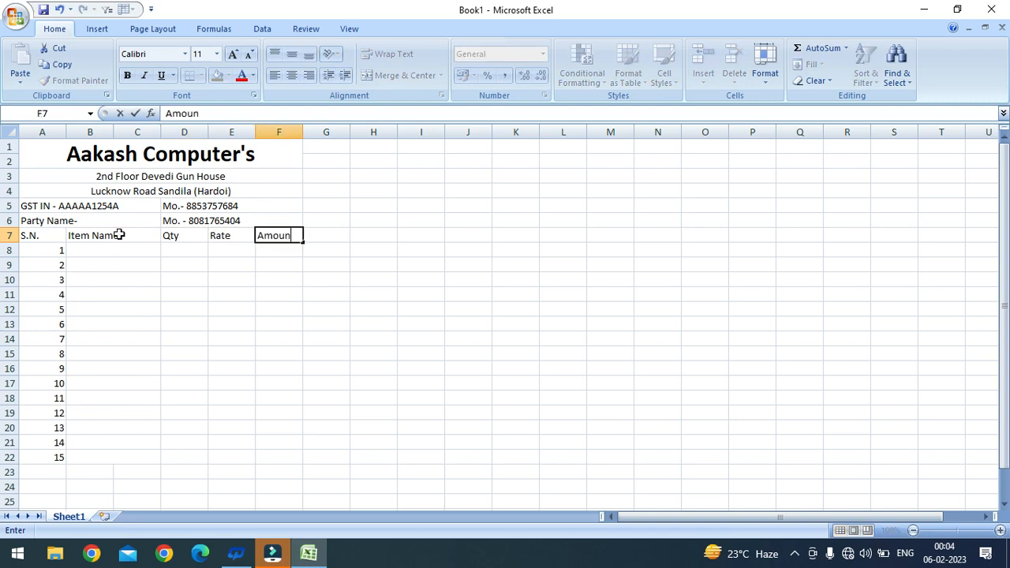
left_click(215, 266)
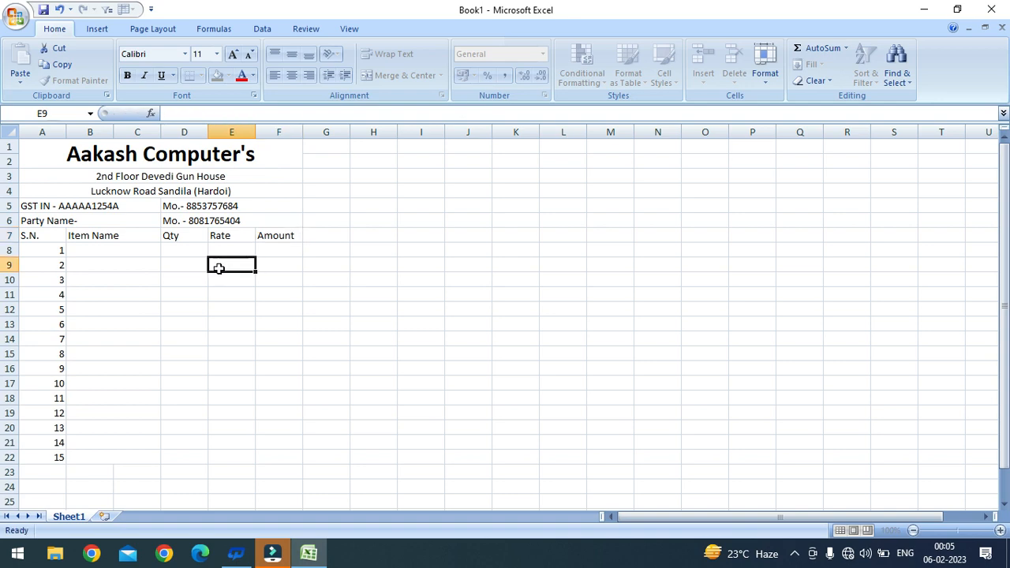
scroll(120, 238, "down", 1)
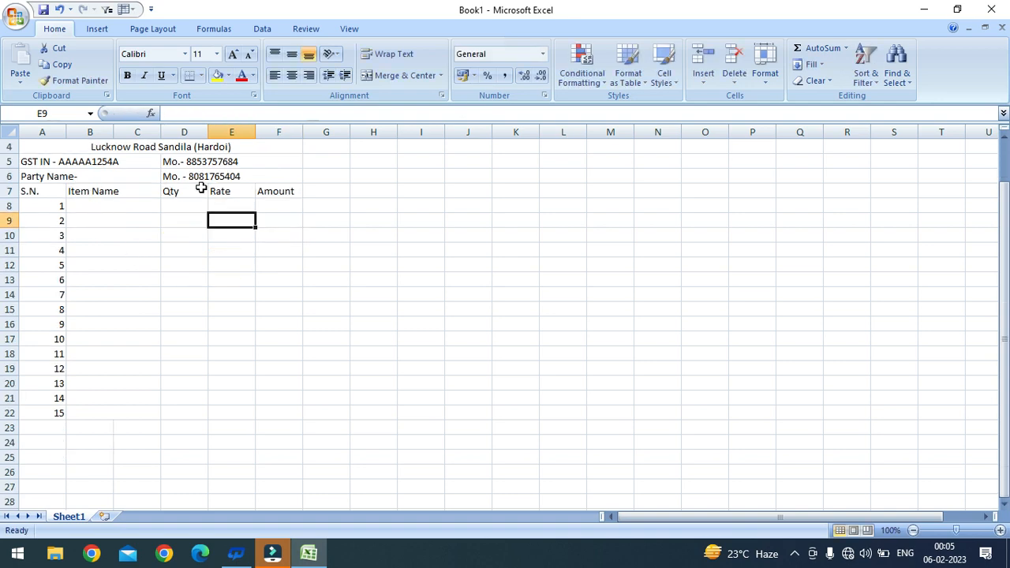
scroll(198, 186, "up", 1)
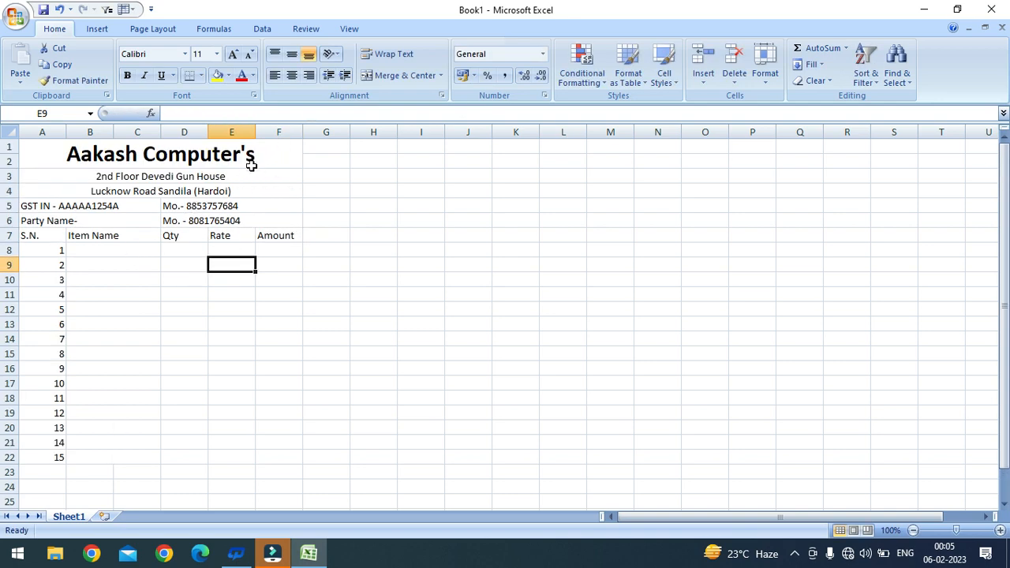
scroll(142, 253, "down", 1)
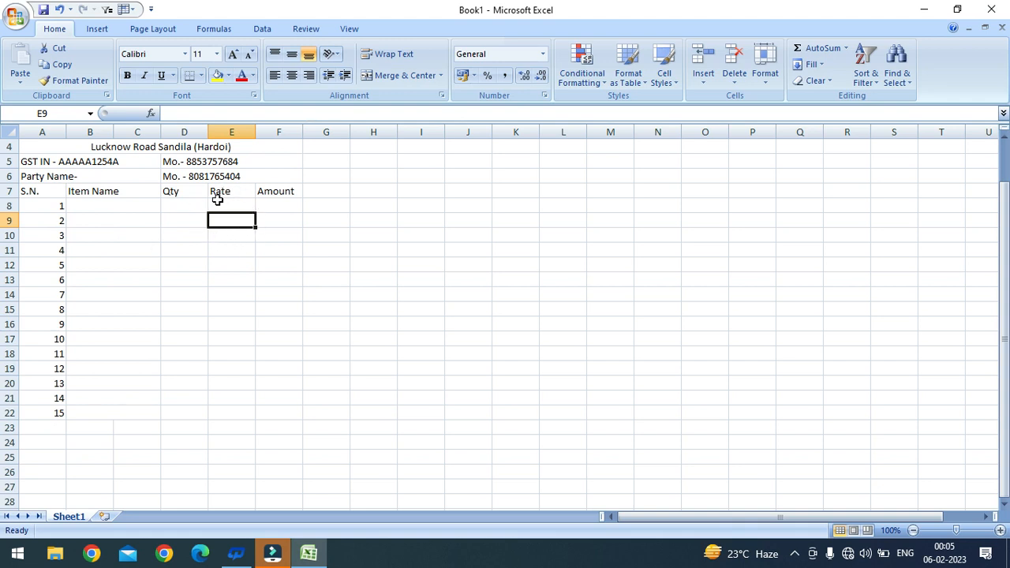
left_click(104, 205)
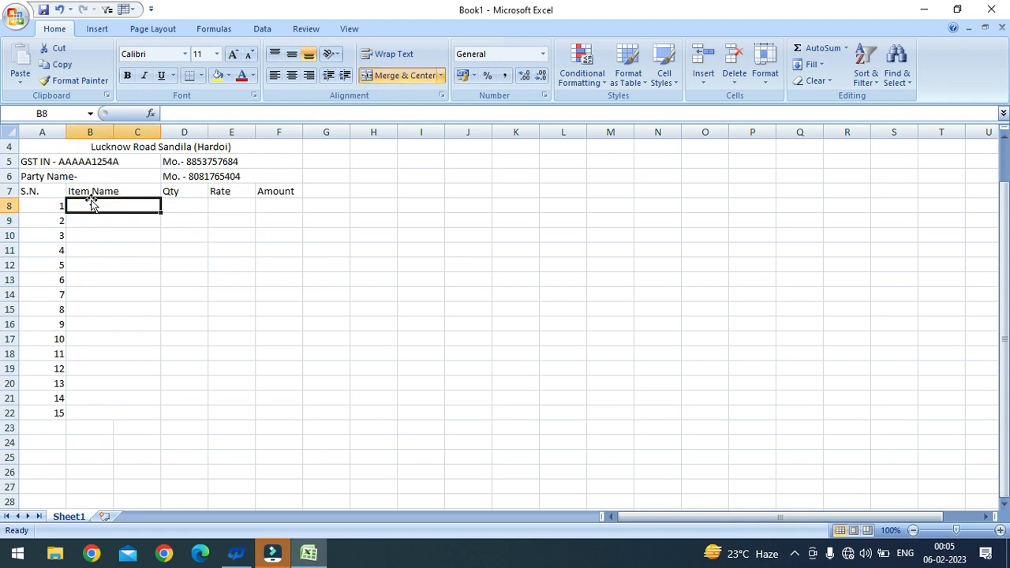
Step: Enter Keyboard, Mouse, Mouse Pad and USB as items 1–4 in B8:B11
type("Keyboar")
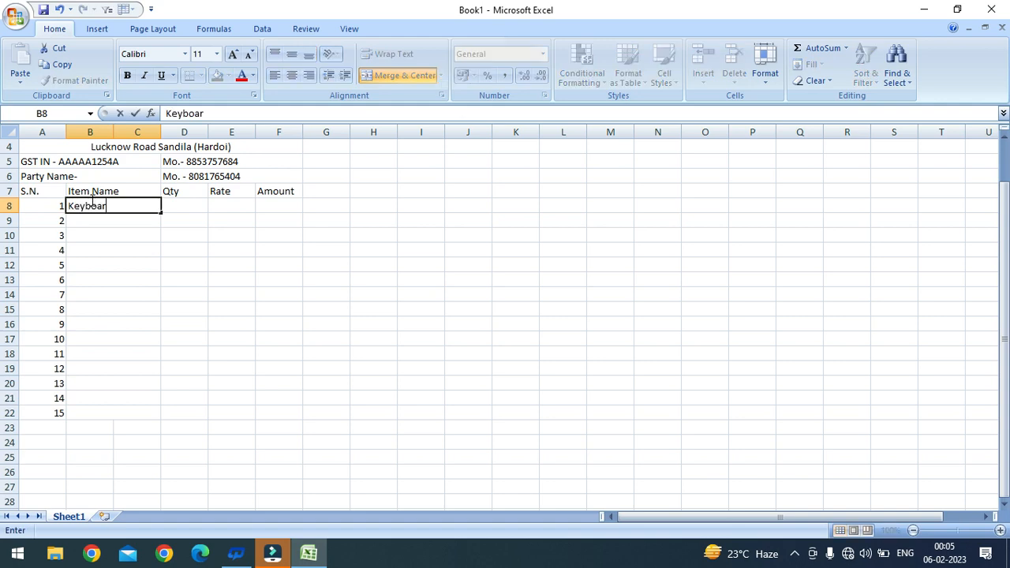
type("d")
key("Return")
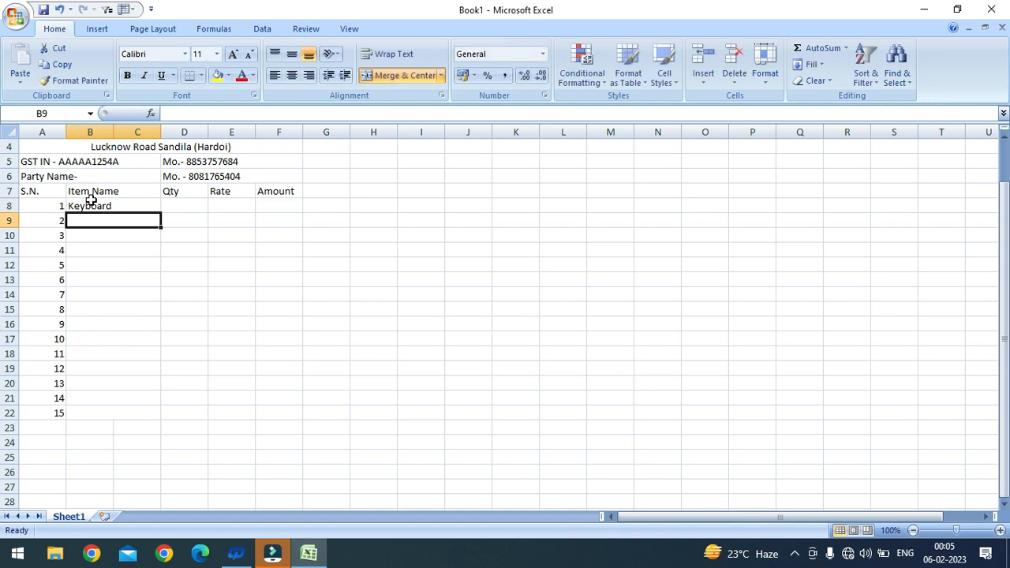
type("Mopuse")
key("BackSpace")
key("BackSpace")
key("BackSpace")
key("BackSpace")
type("use")
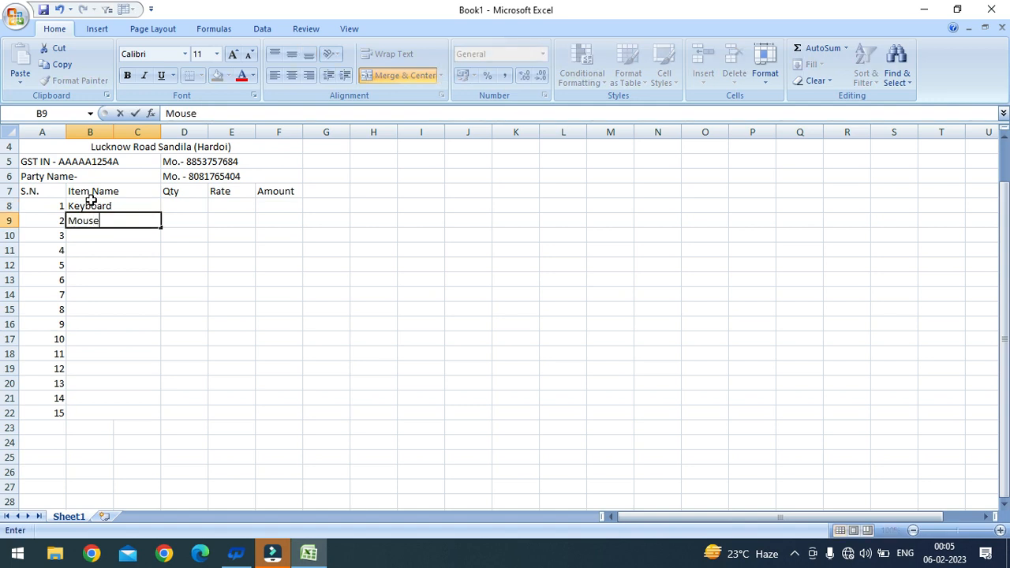
key("Return")
type("M")
key("BackSpace")
type("Mous")
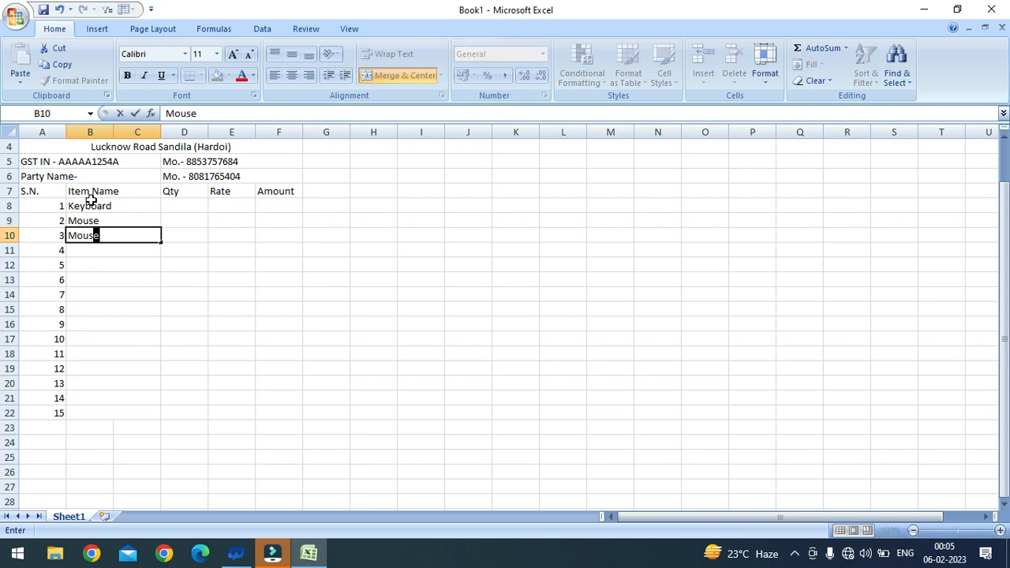
type("e Pad")
key("Return")
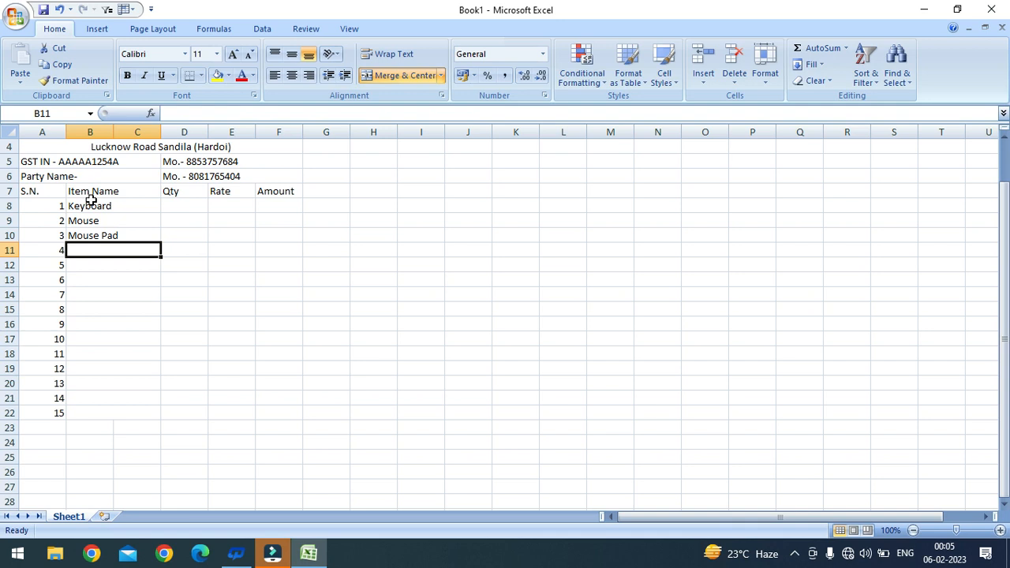
type("U")
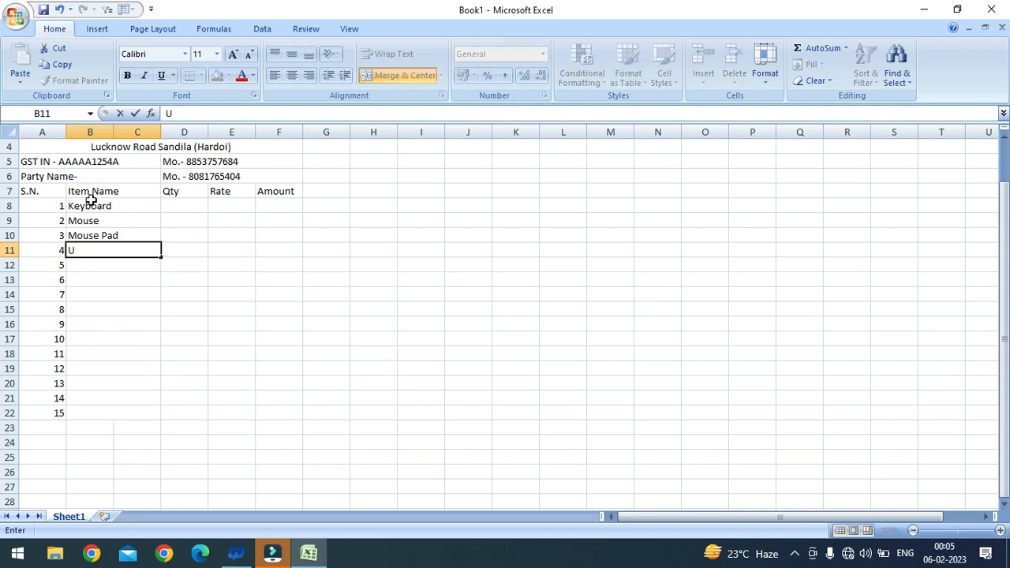
type("SB")
key("Return")
Step: Enter Pen Drive (64 GB), HDD, SSD, HDMI Cable and VGA Cable as items 5–9
type("Pe")
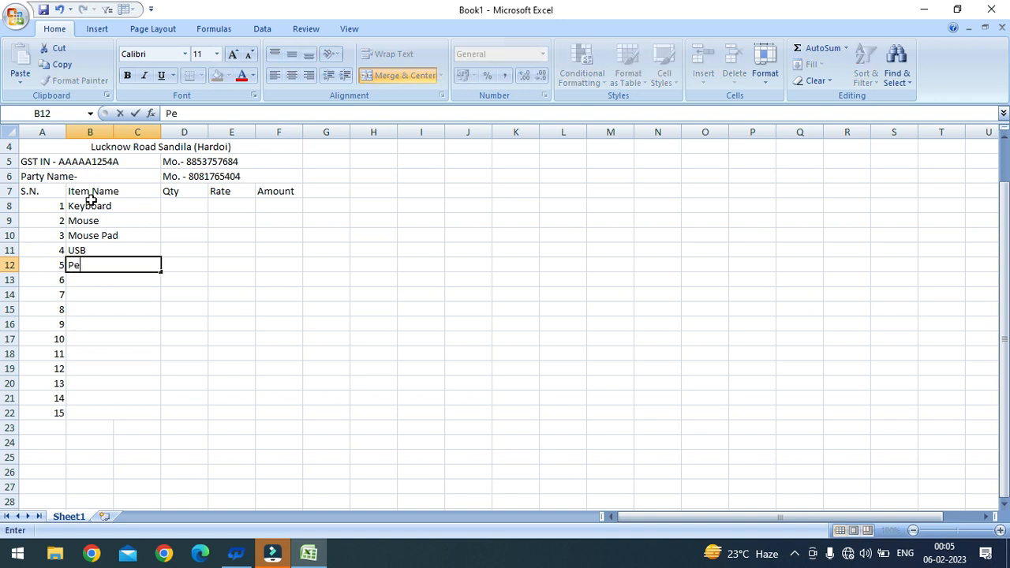
type("n Drive (64 GB")
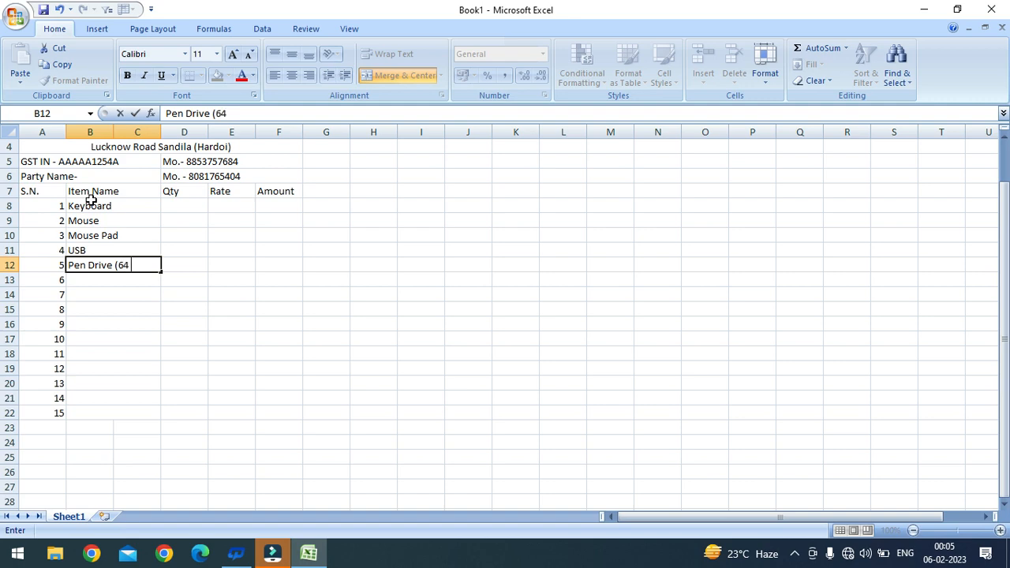
type(")")
key("Return")
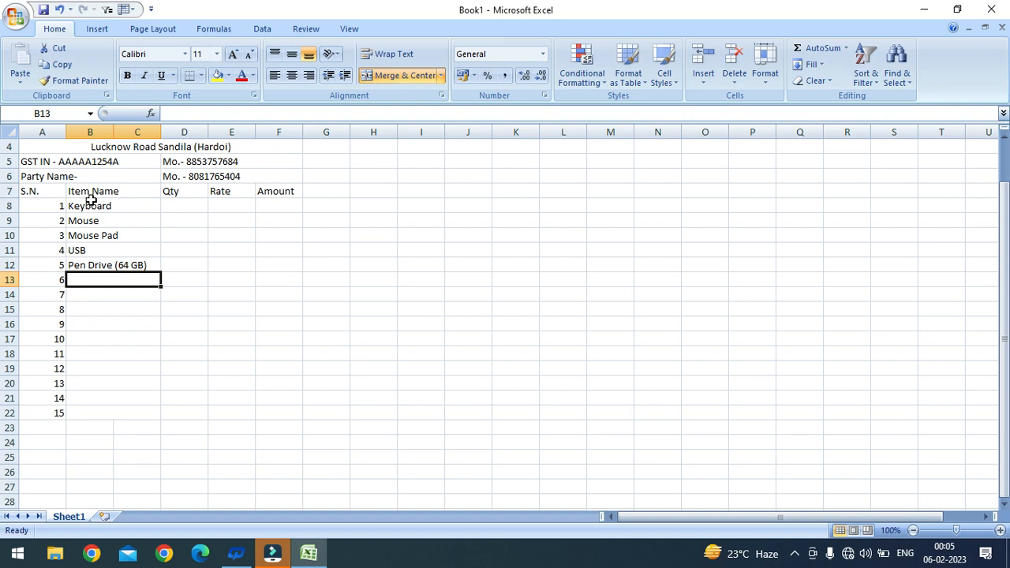
type("HDD")
key("Return")
type("SSD")
key("Return")
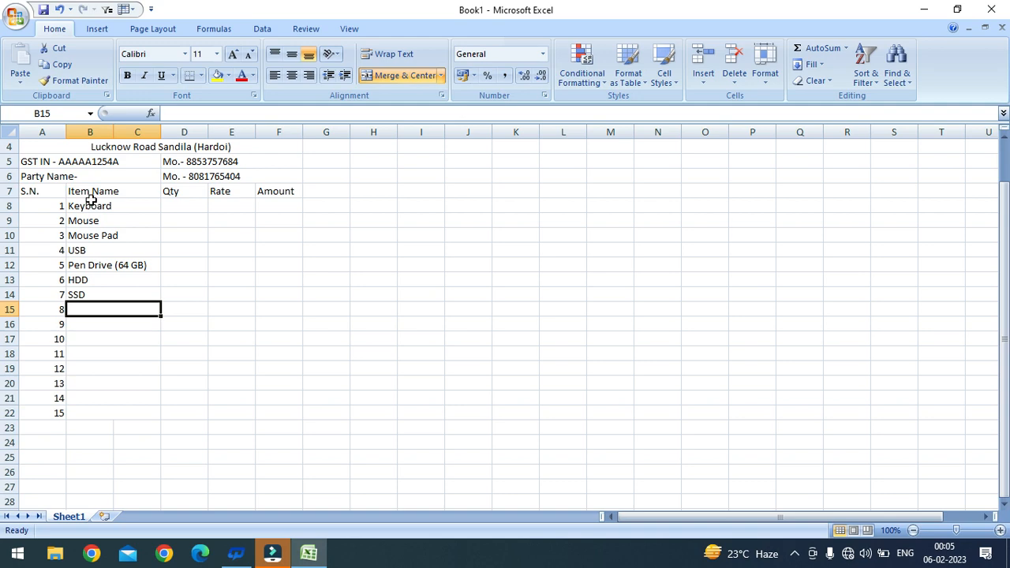
type("HD")
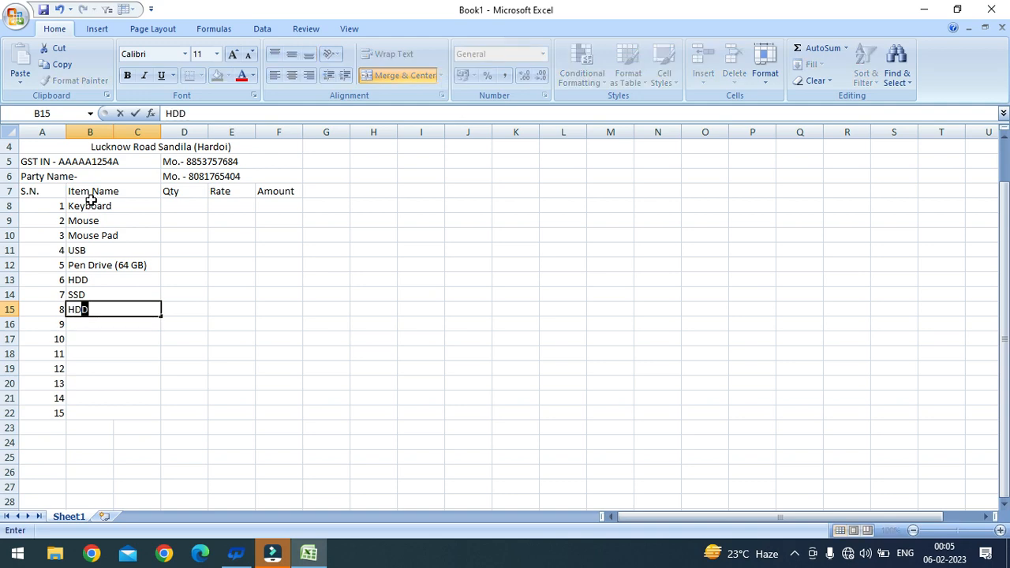
type("MI Cable")
key("Return")
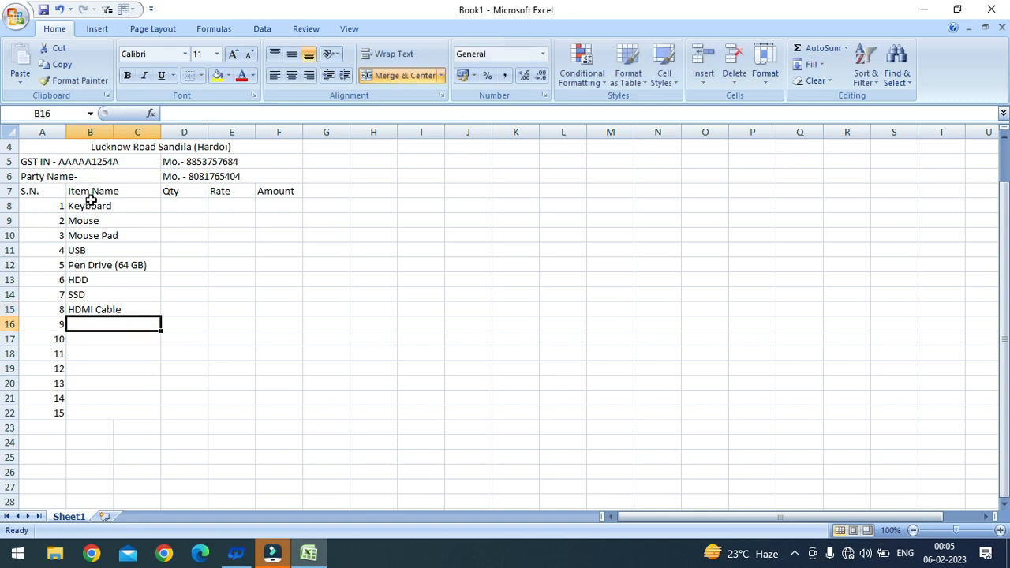
type("VGA Cable")
key("Return")
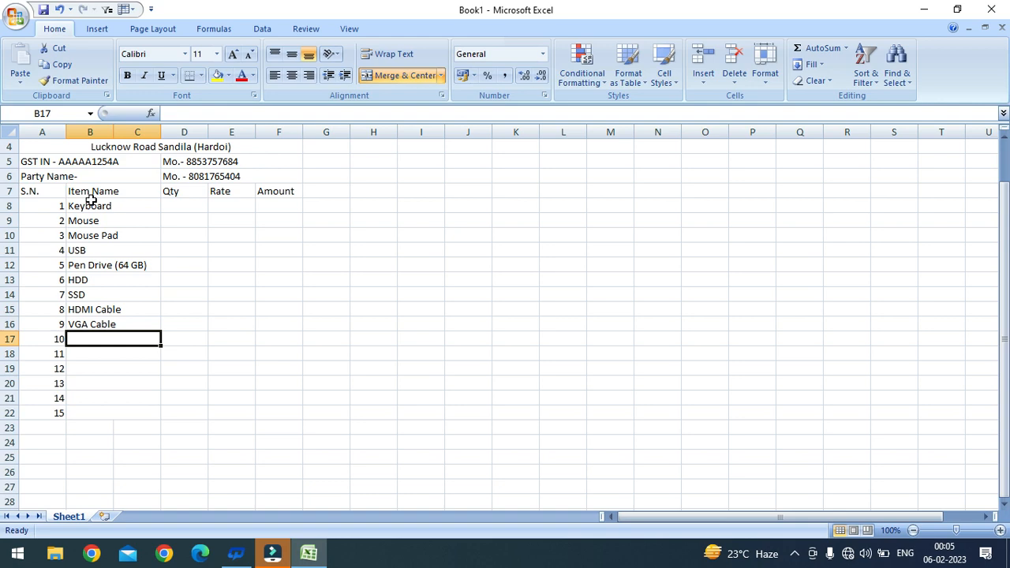
Step: Enter Wi-Fi Driver, Monitor and Printer in B17:B19
type("W")
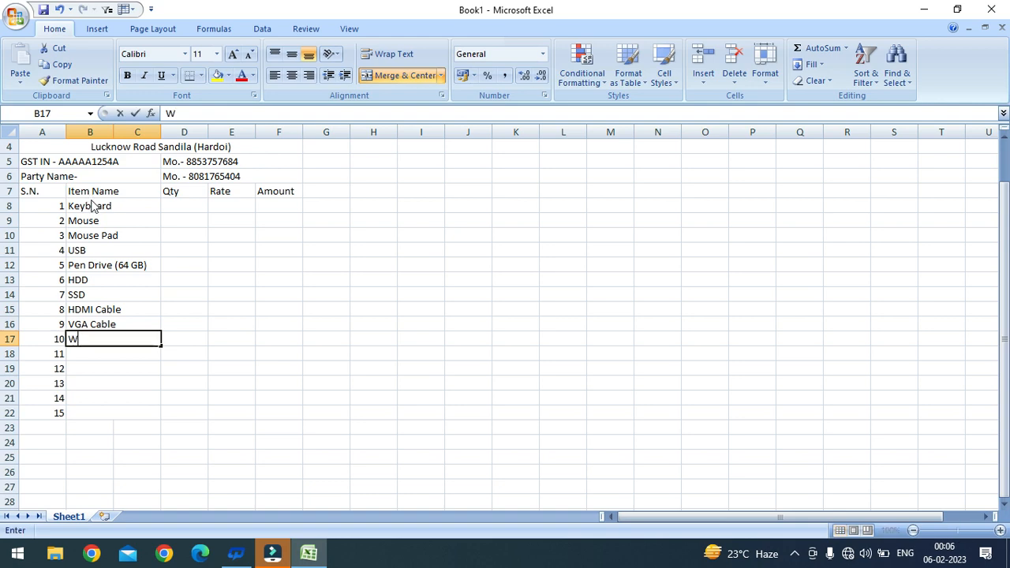
type("i-Fi Driver")
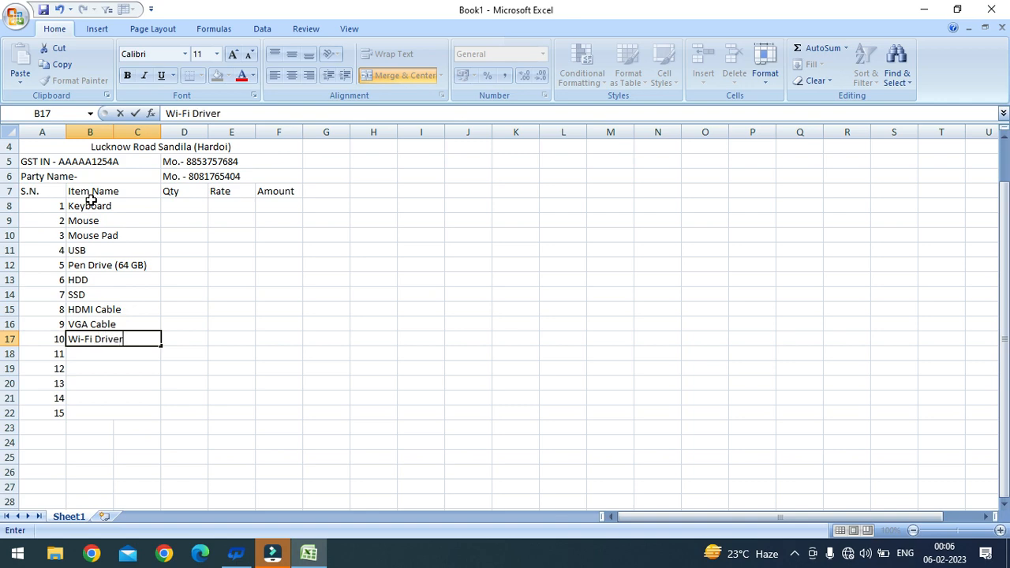
key("Return")
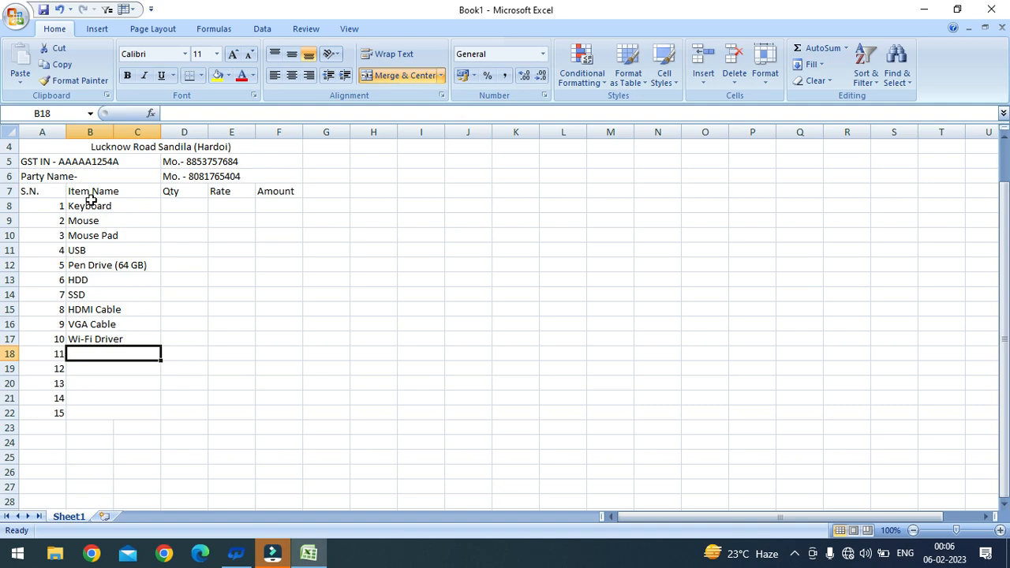
type("Monito")
key("BackSpace")
key("BackSpace")
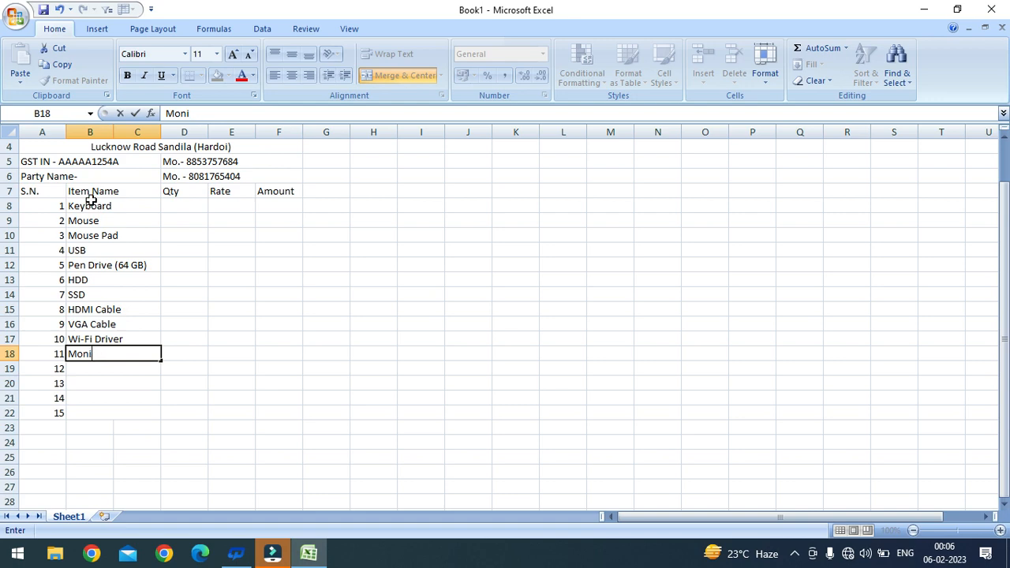
type("tor")
key("Return")
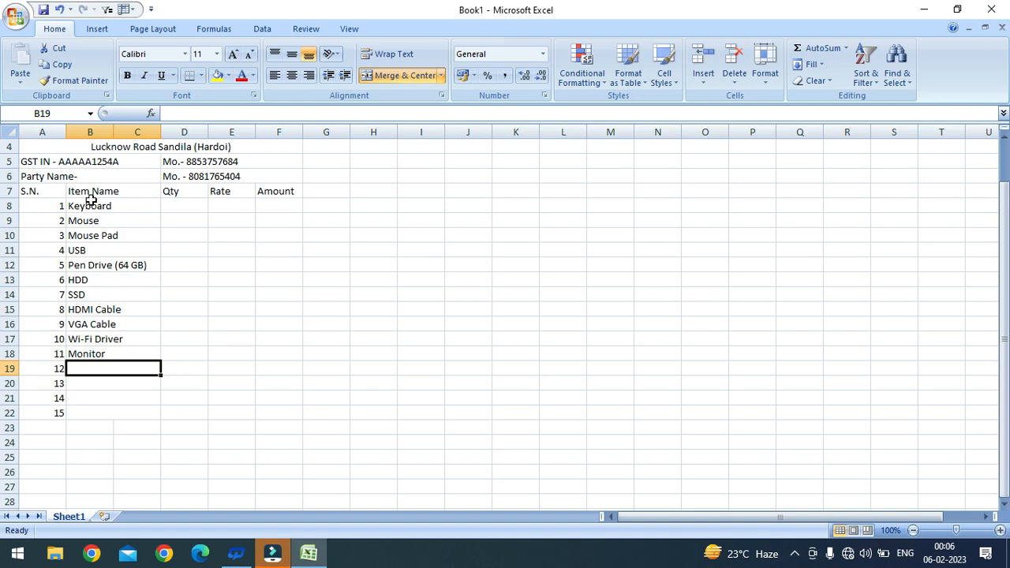
type("Printer")
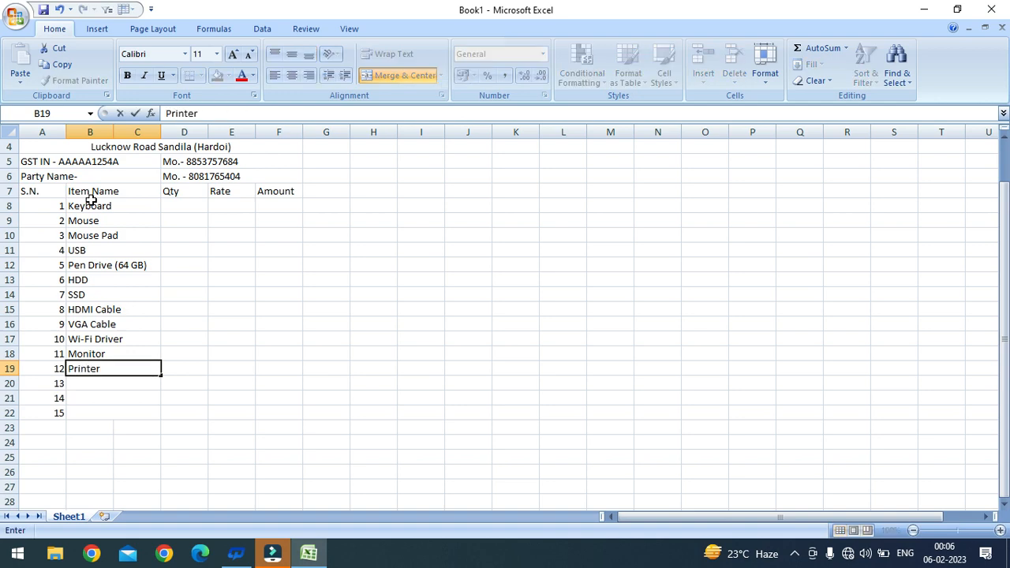
key("Return")
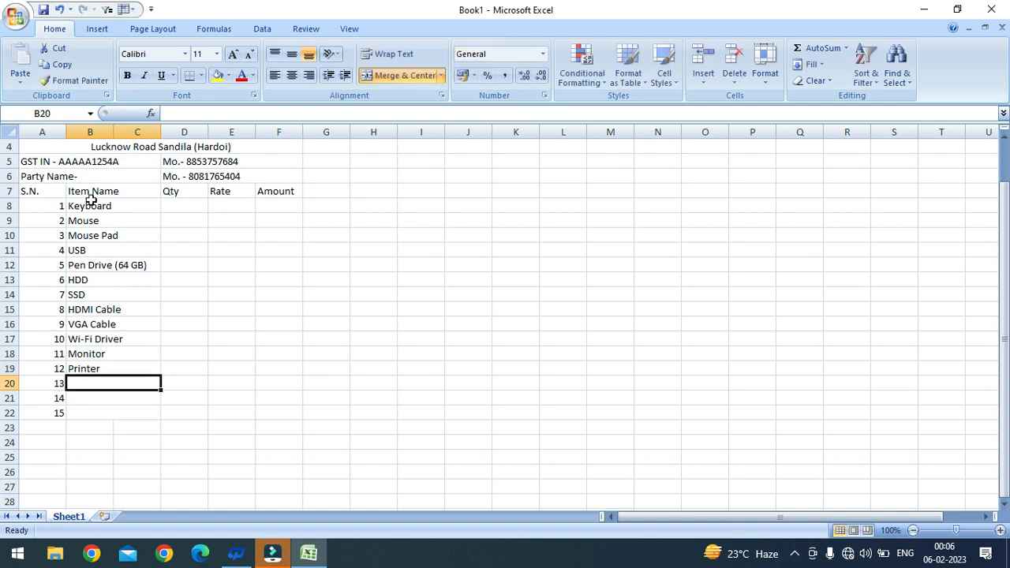
Step: Enter Joystick, Light Pen and Watch in B20:B22
type("Joys")
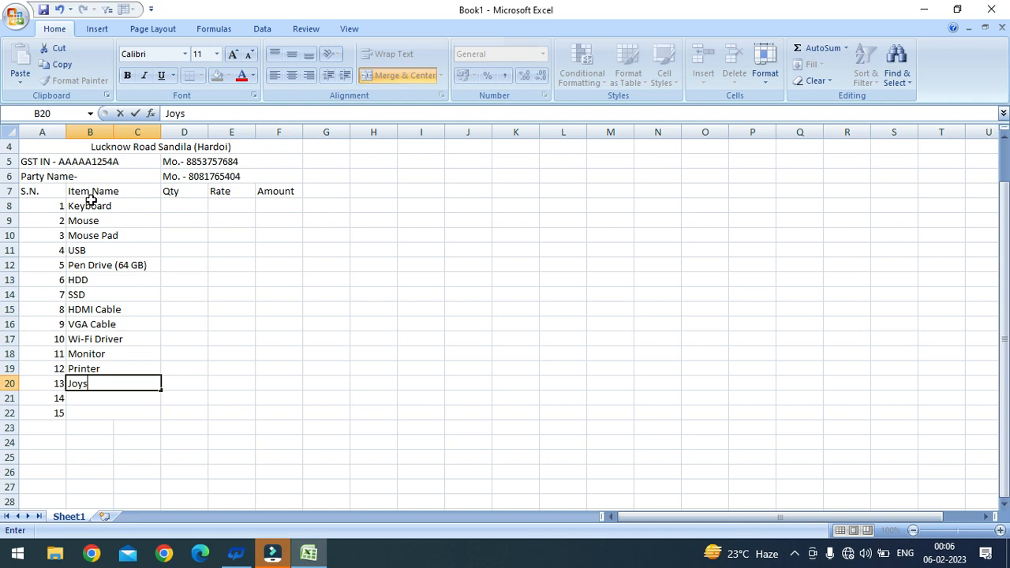
type("ticj")
key("BackSpace")
type("k")
key("Return")
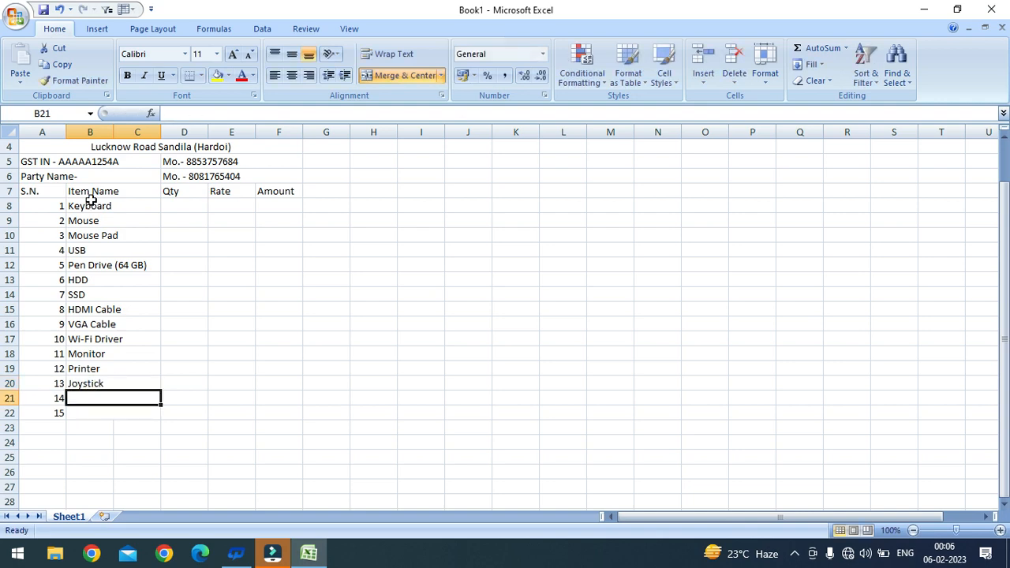
type("Light Pen")
key("Return")
type("Watch")
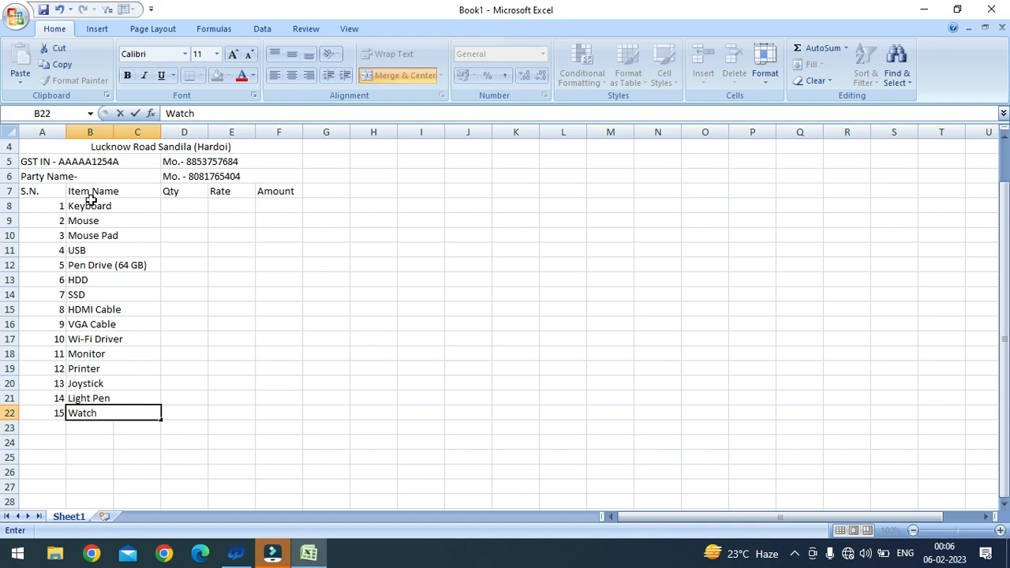
key("Return")
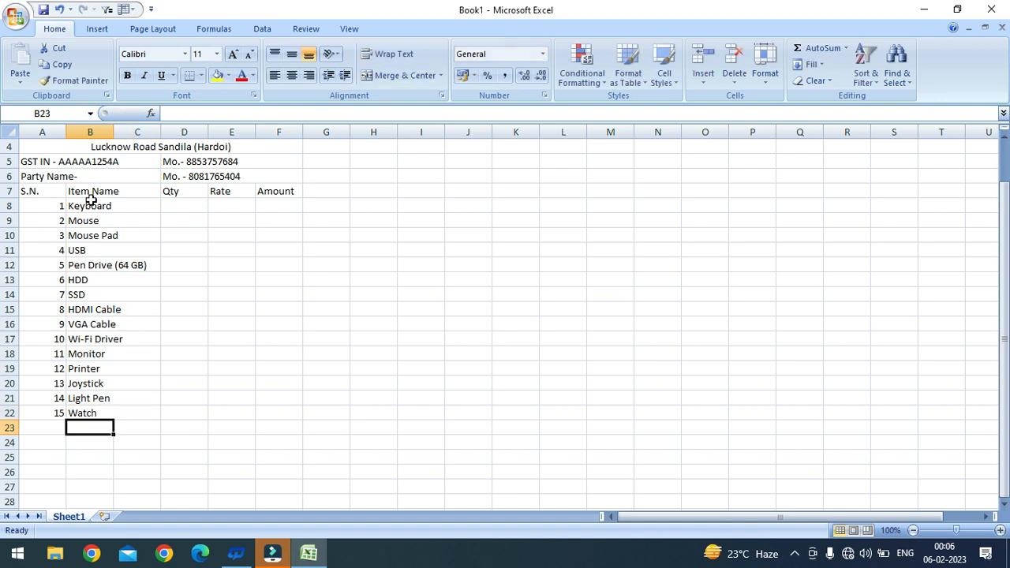
Step: Enter quantities 4, 6, 10, 4, 4, 5 for Keyboard through HDD in D8:D13
left_click(189, 203)
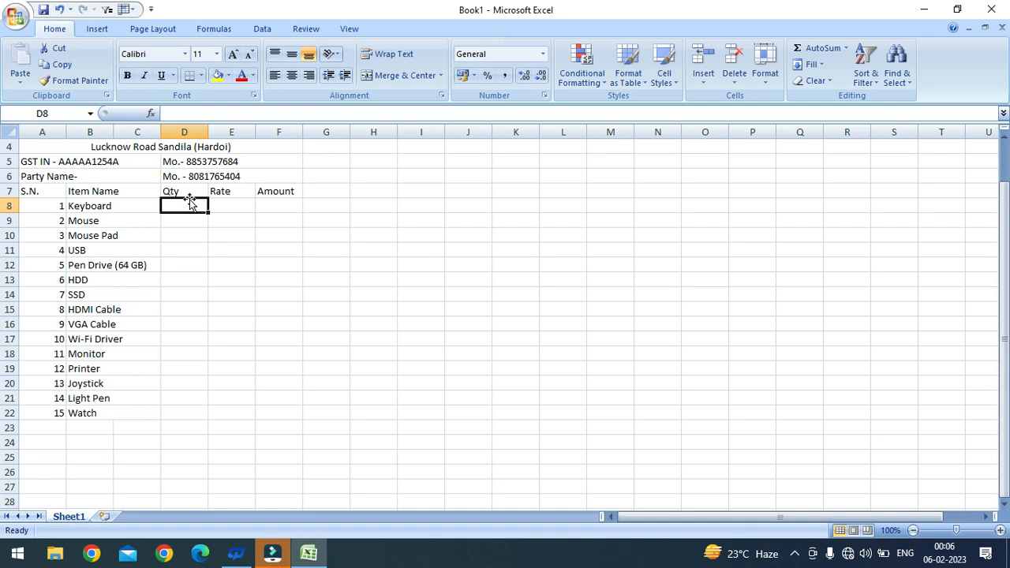
type("4")
key("Return")
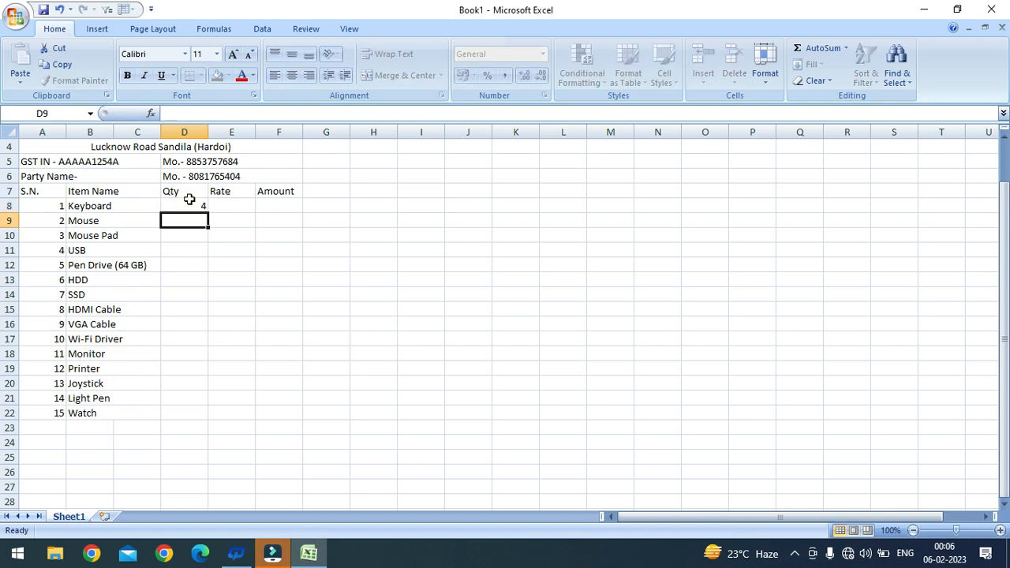
type("6")
key("Return")
type("10")
key("Return")
type("4")
key("Return")
type("4")
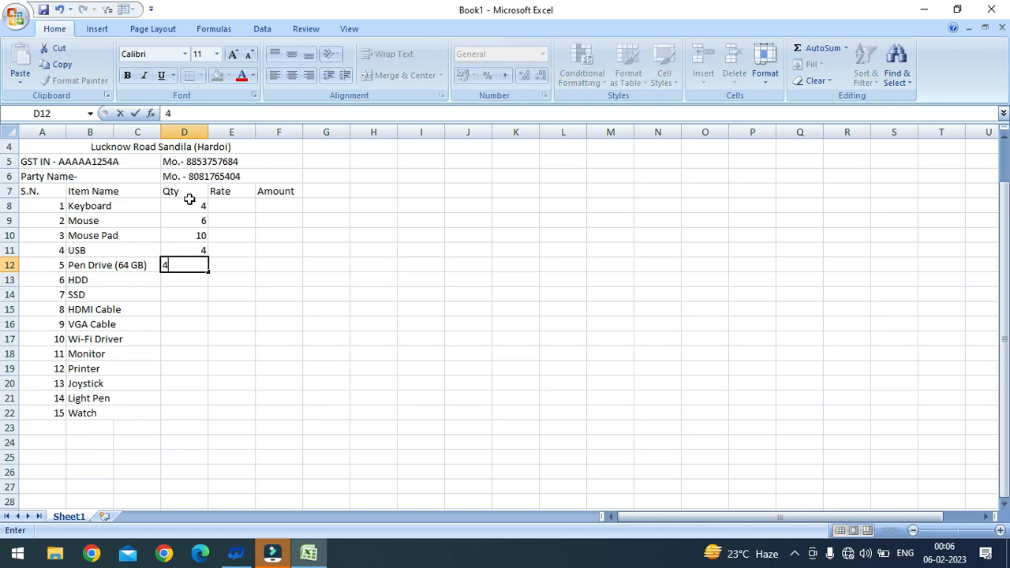
key("Return")
type("5")
key("Return")
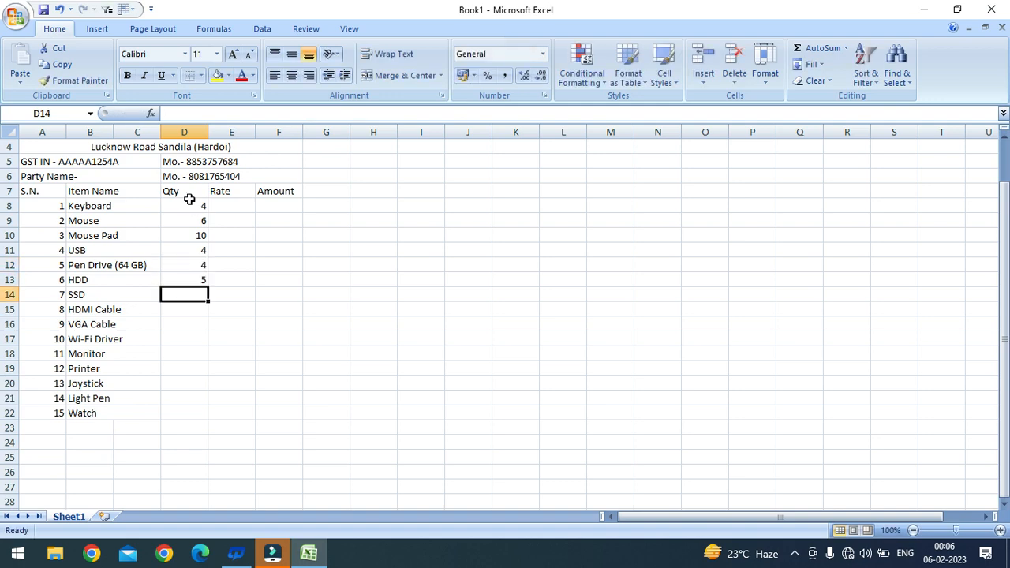
Step: Enter quantities 6, 4, 5, 2, 3, 1, 2, 1, 1 for SSD through Watch
type("6")
key("Return")
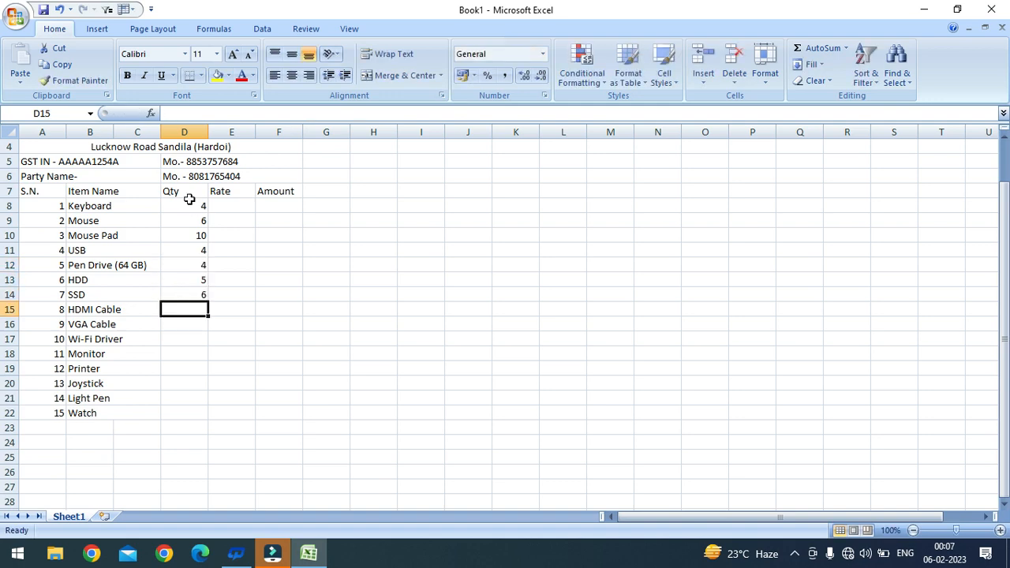
type("4")
key("Return")
type("5")
key("Return")
type("2")
key("Return")
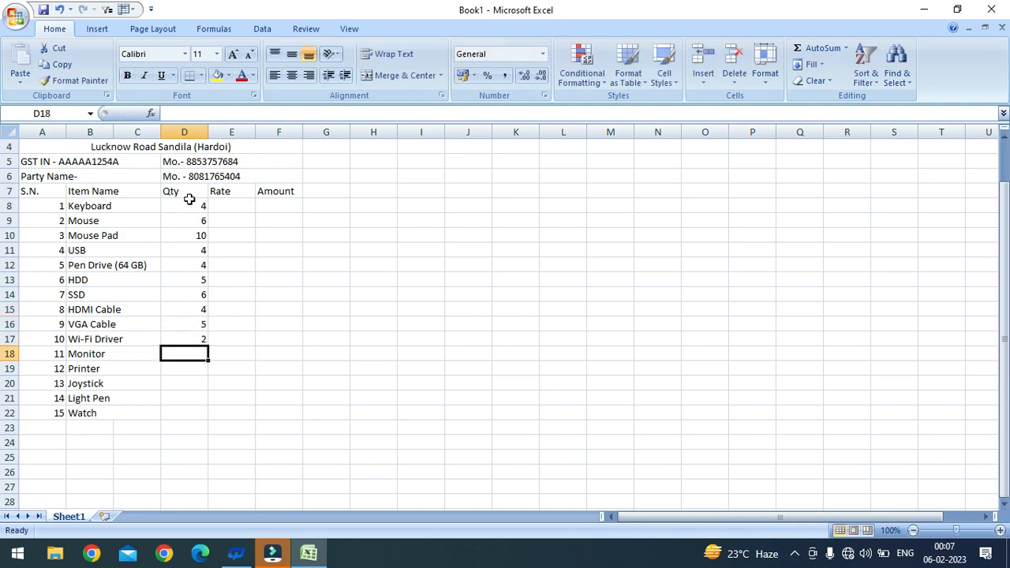
type("3")
key("Return")
type("1")
key("Return")
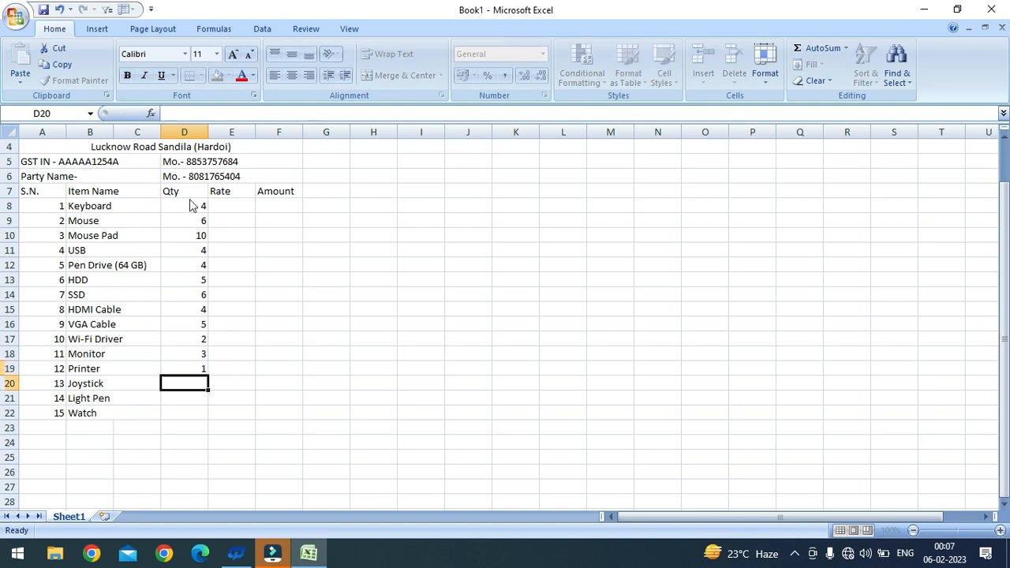
type("2")
key("Return")
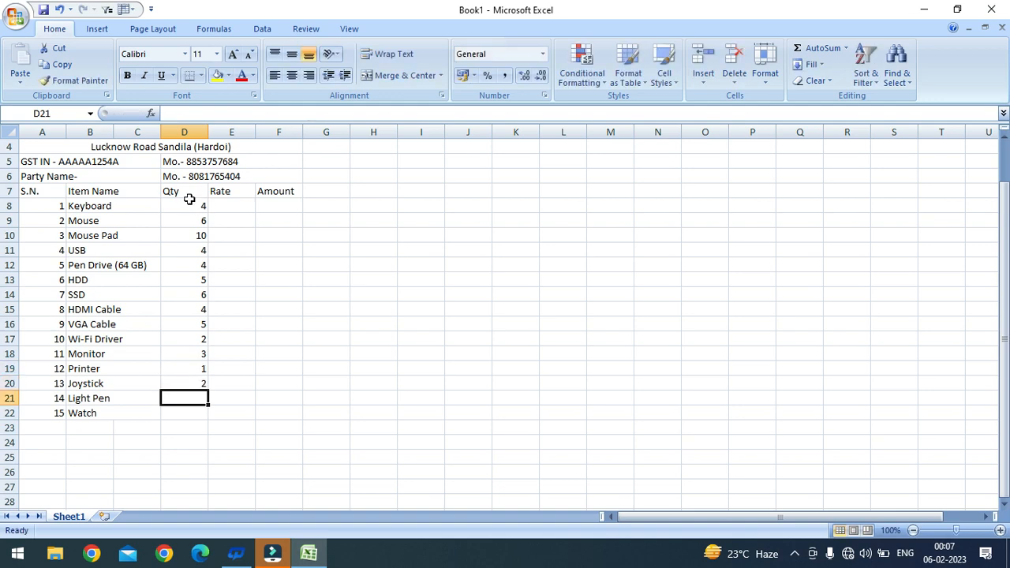
type("1")
key("Return")
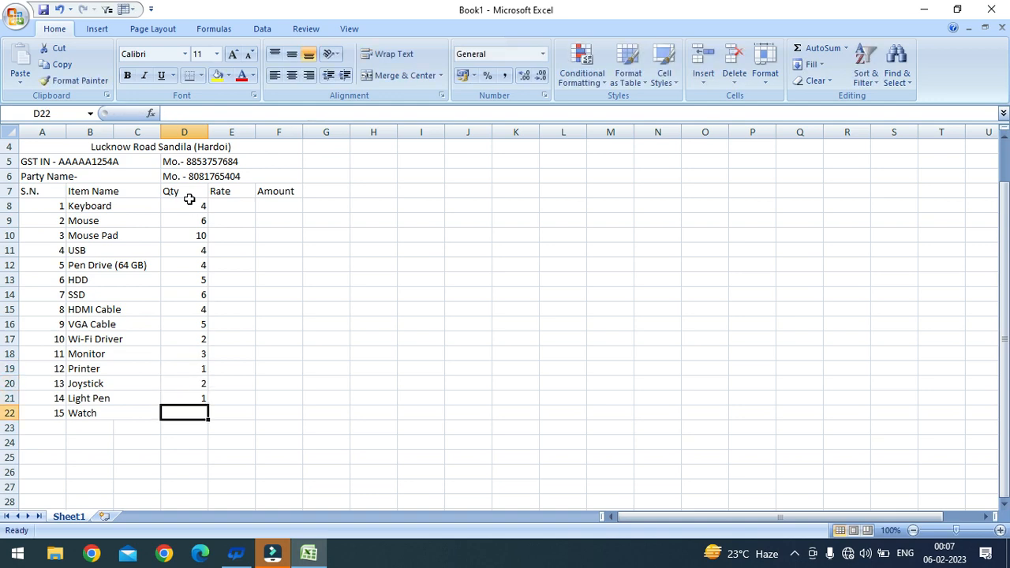
type("1")
key("Return")
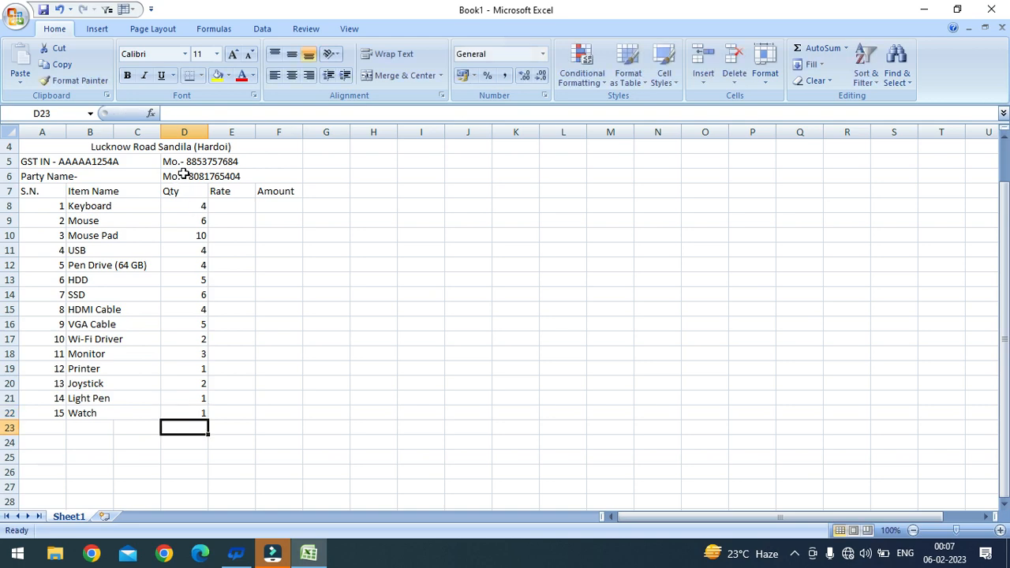
left_click(235, 206)
Step: Enter rates 210, 170, 70, 90, 450, 3000, 4500 for Keyboard through SSD, fixing typos
left_click(236, 207)
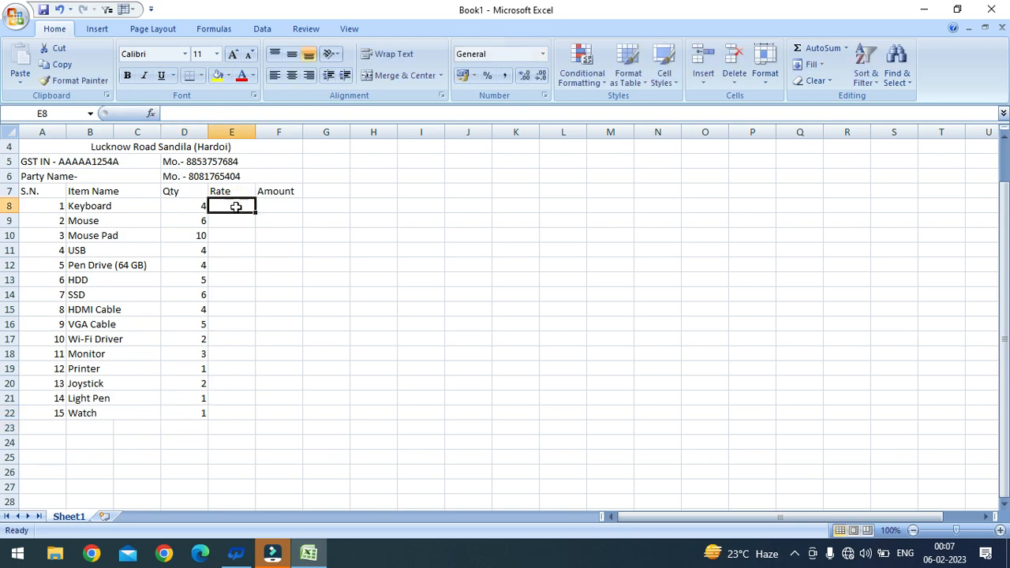
type("210")
key("Return")
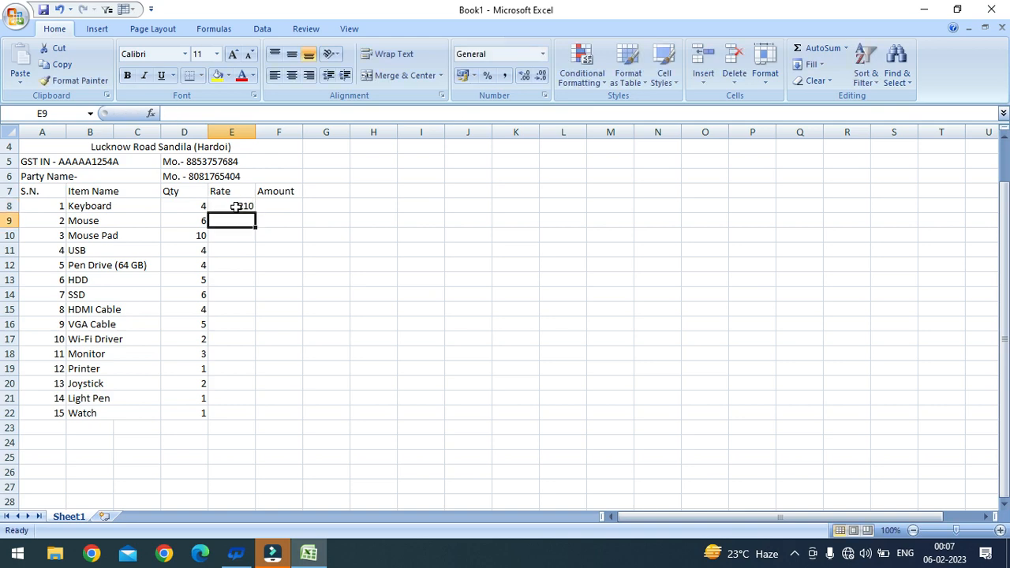
type("170")
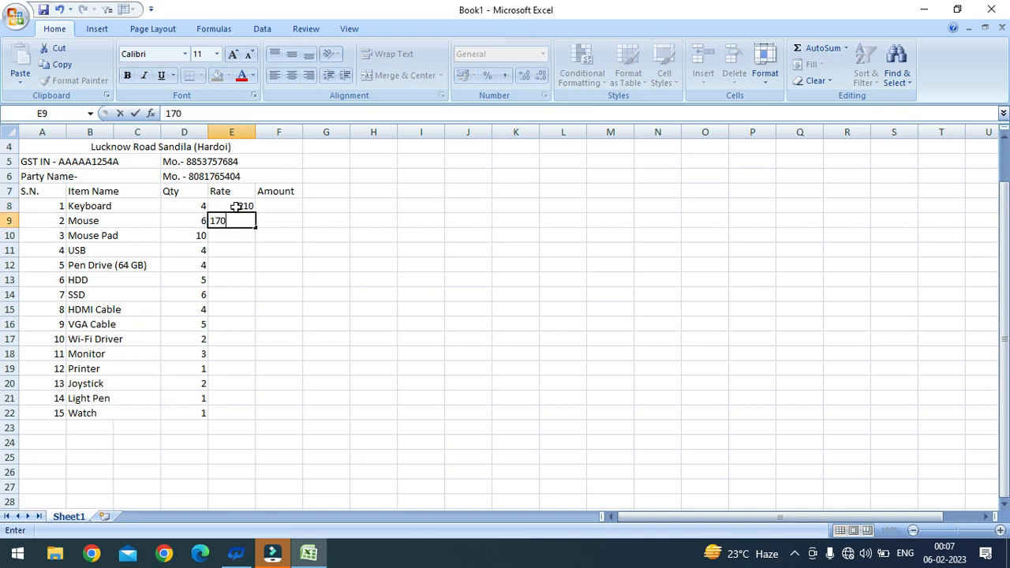
key("Return")
type("70")
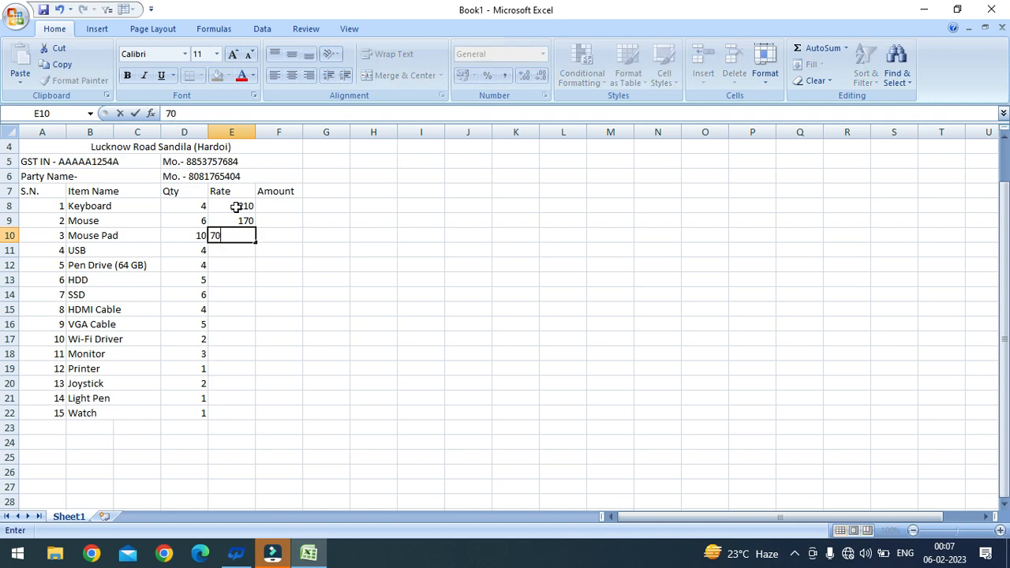
key("Return")
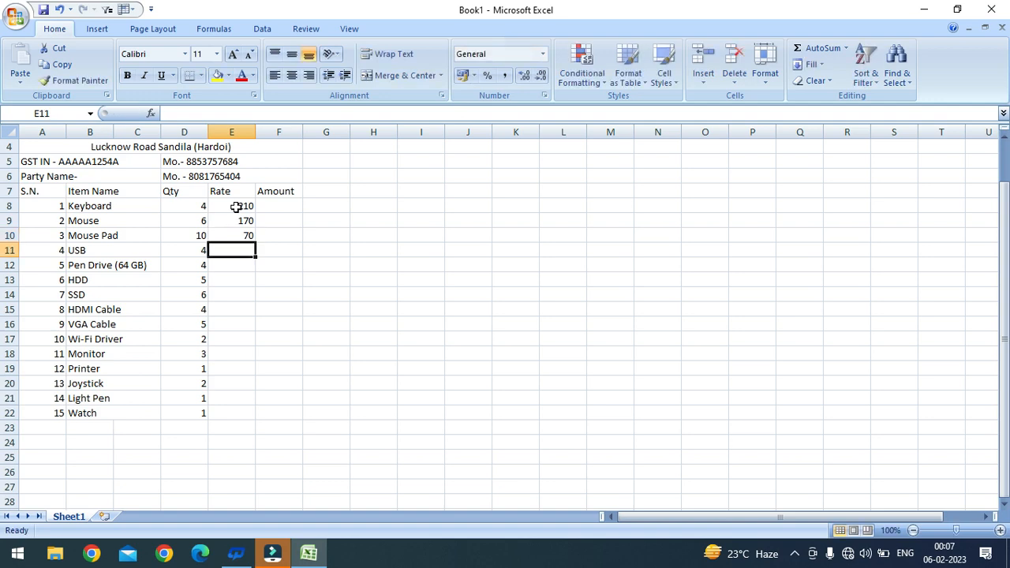
type("45")
key("BackSpace")
key("BackSpace")
type("90")
key("Return")
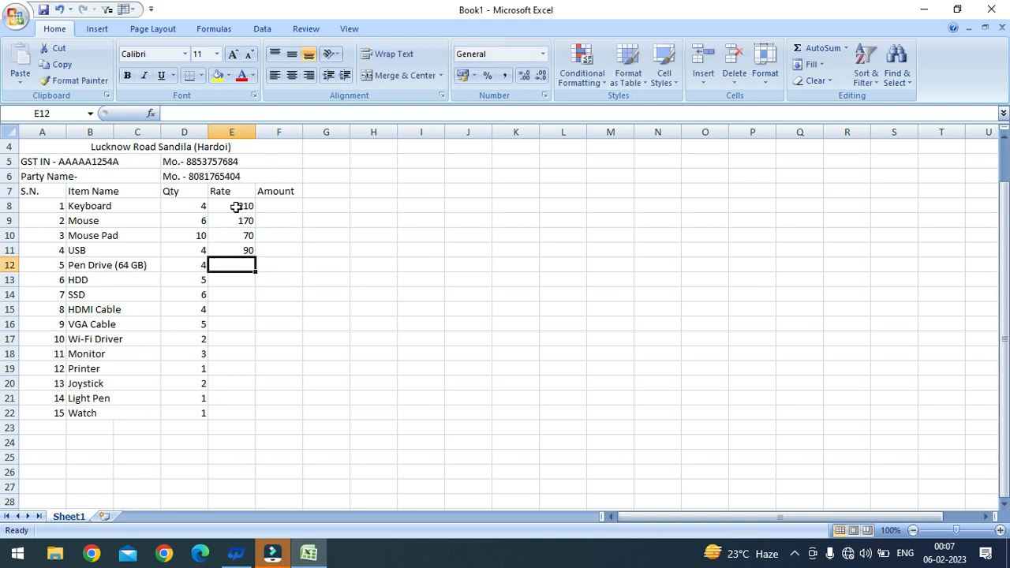
type("450")
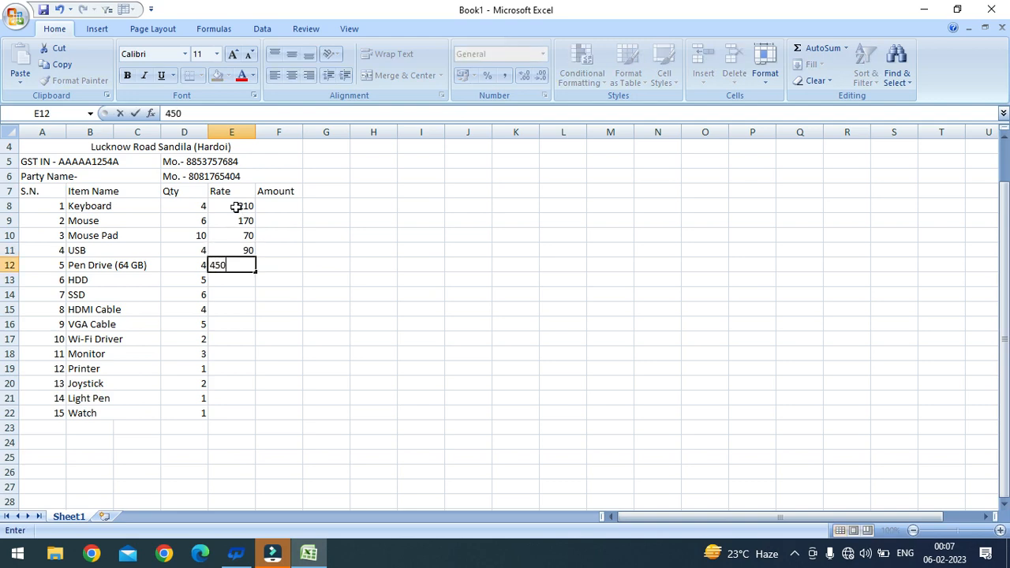
key("Return")
type("4500")
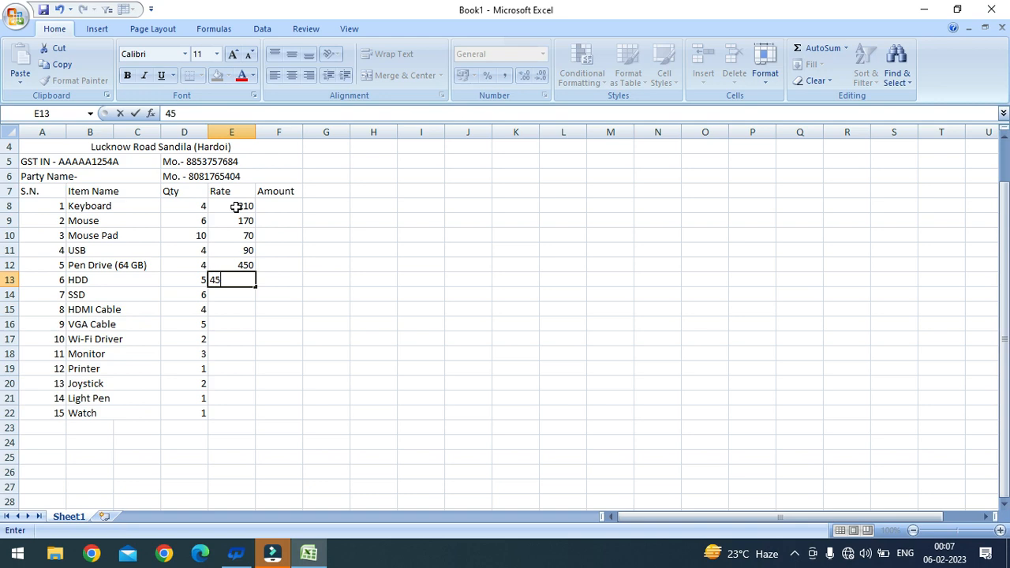
key("BackSpace")
key("BackSpace")
key("BackSpace")
key("BackSpace")
type("3000")
key("Return")
type("4500")
key("Return")
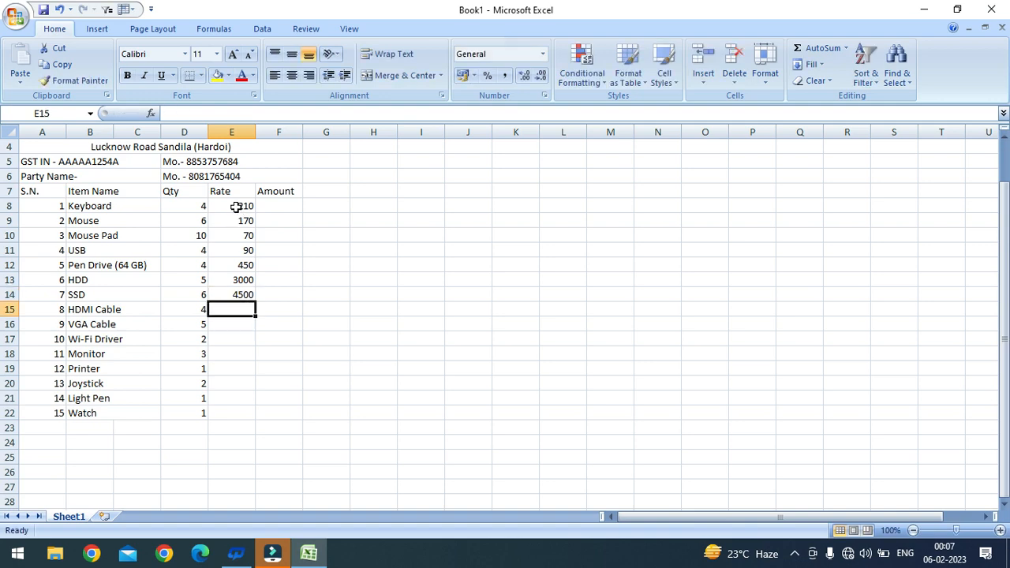
Step: Enter rates 220, 200, 200, 4500, 12000, 1400, 1150, 780 for HDMI Cable through Watch
type("220")
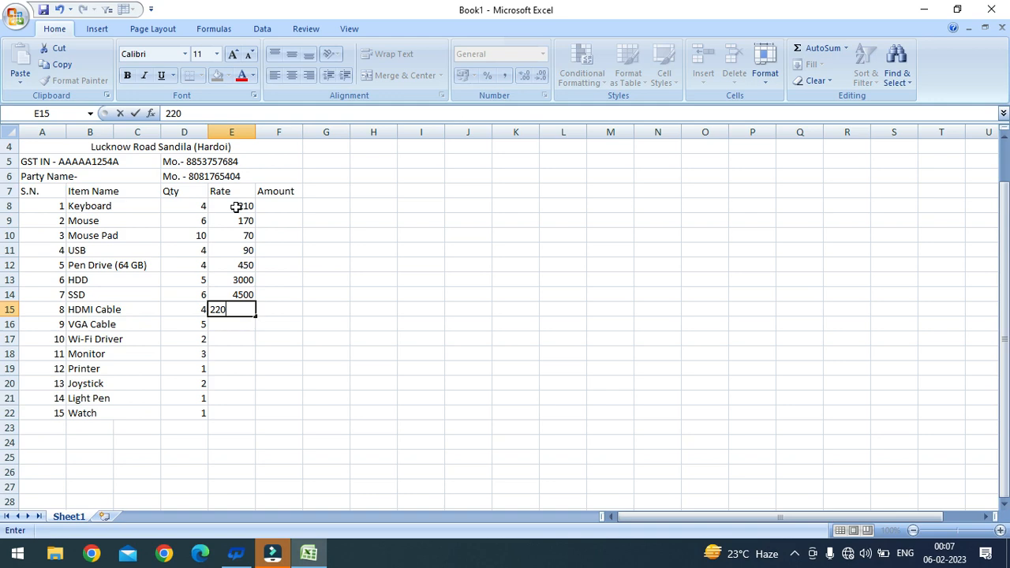
key("Return")
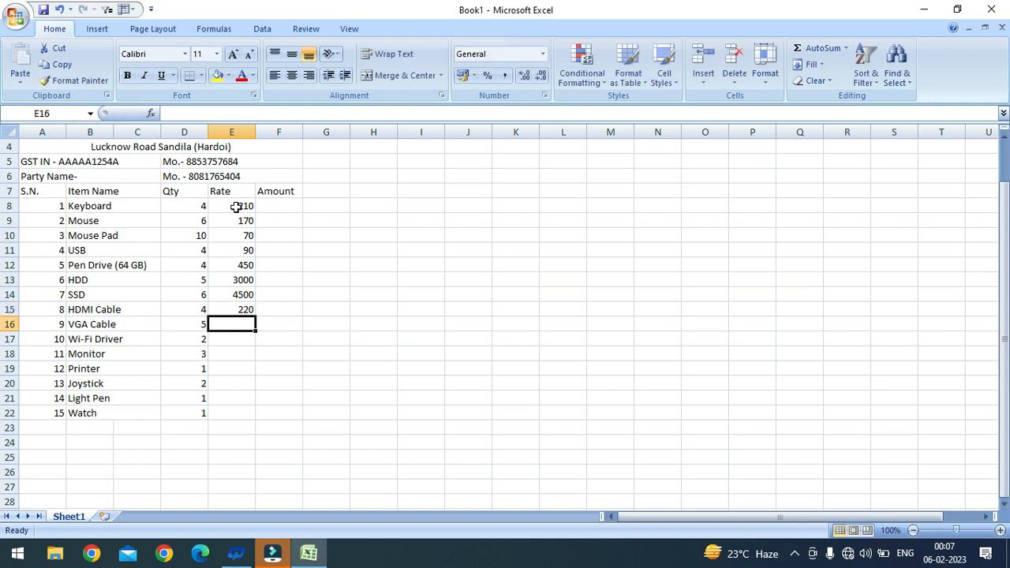
type("200")
key("Return")
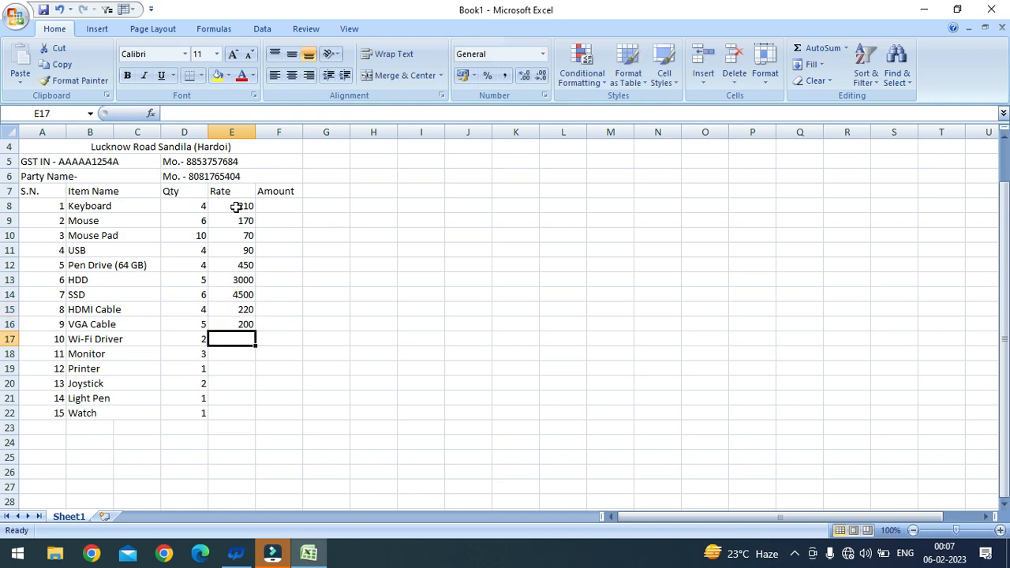
type("200")
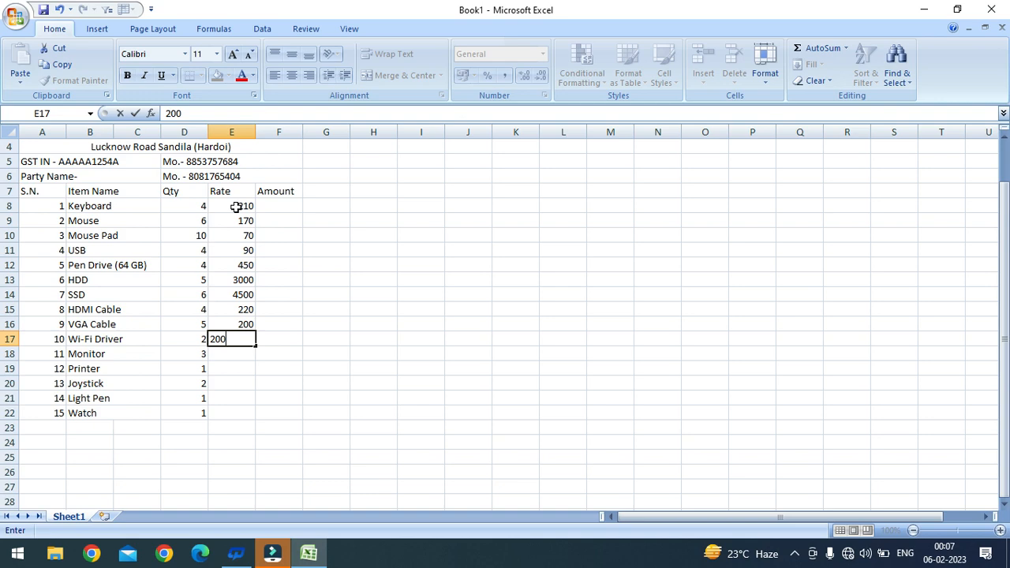
key("Return")
type("4500")
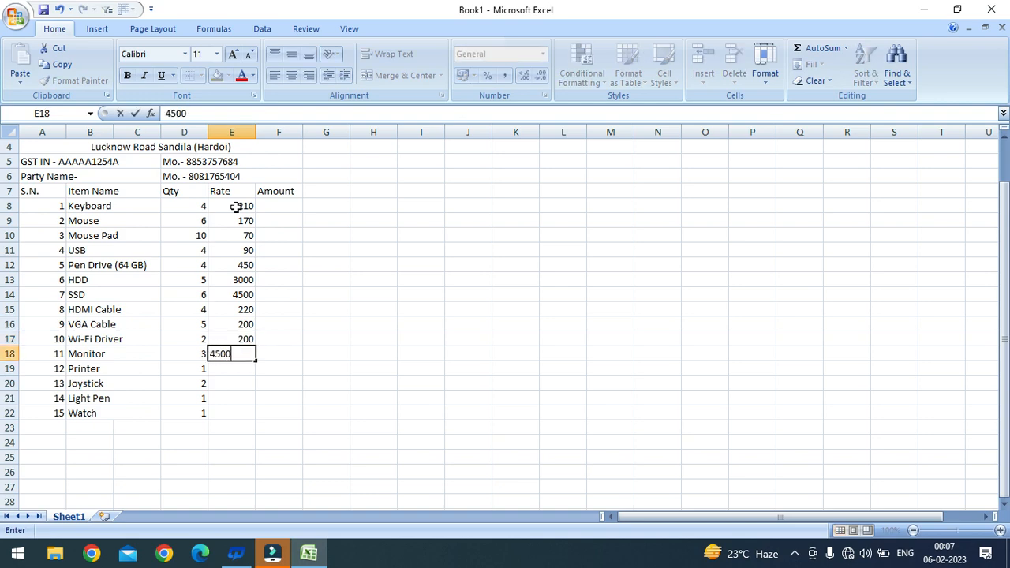
key("Return")
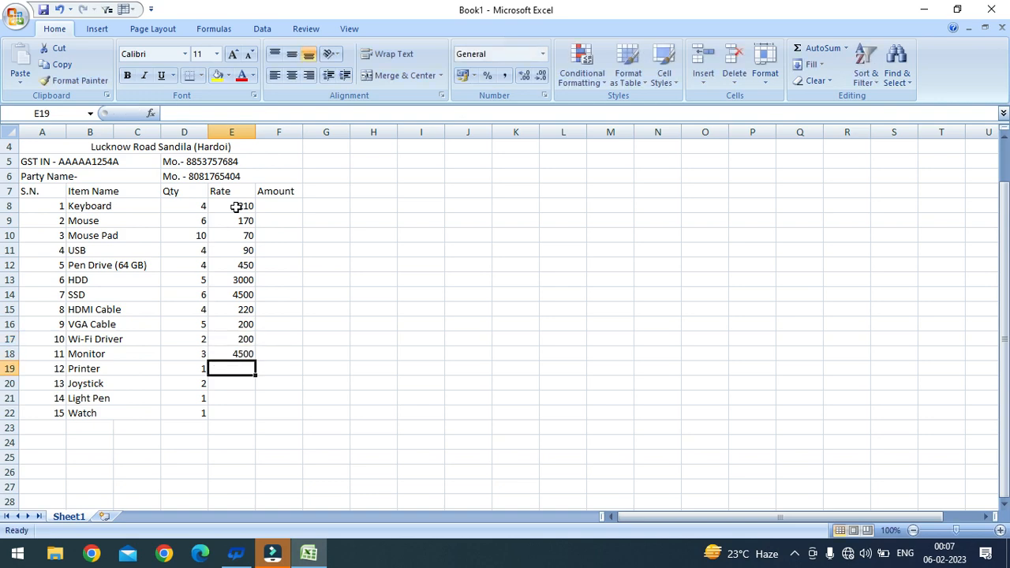
type("12000")
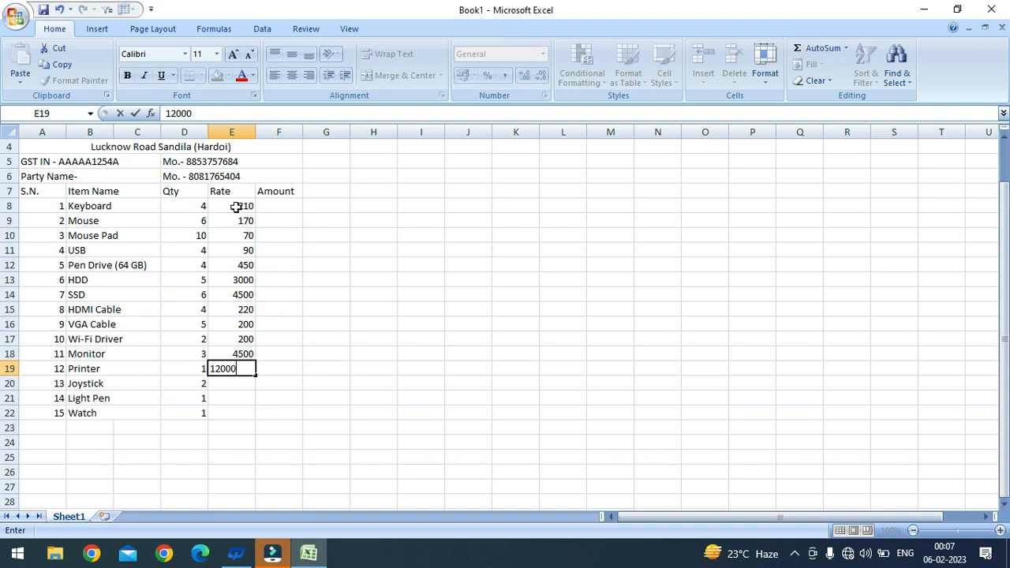
key("Return")
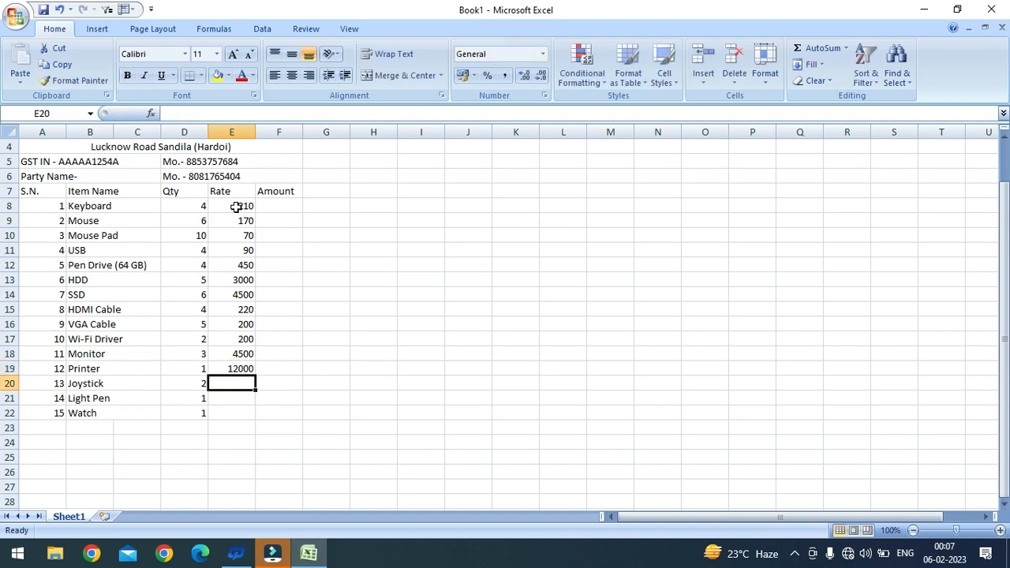
type("14000")
key("BackSpace")
key("Return")
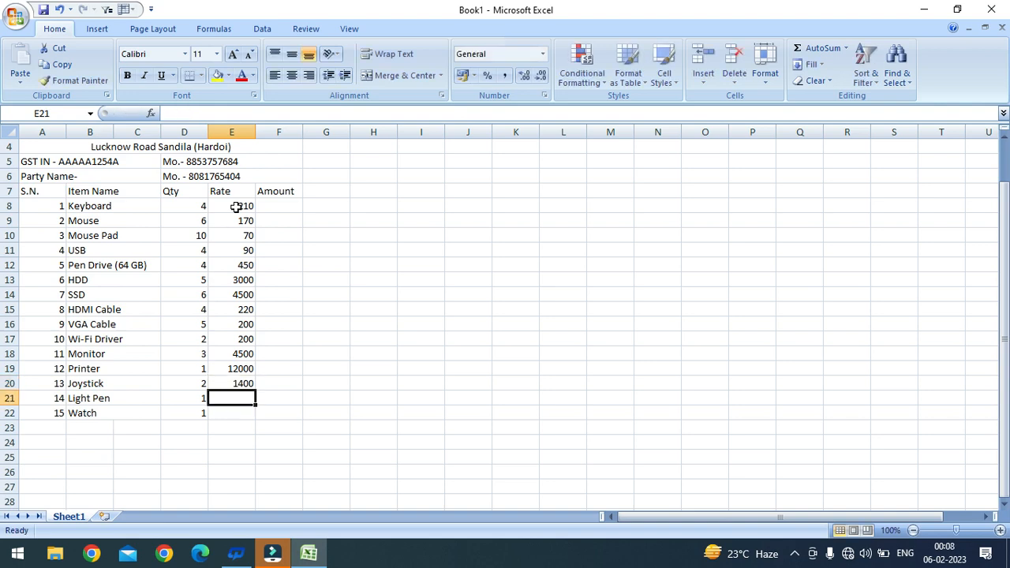
type("65")
key("BackSpace")
key("BackSpace")
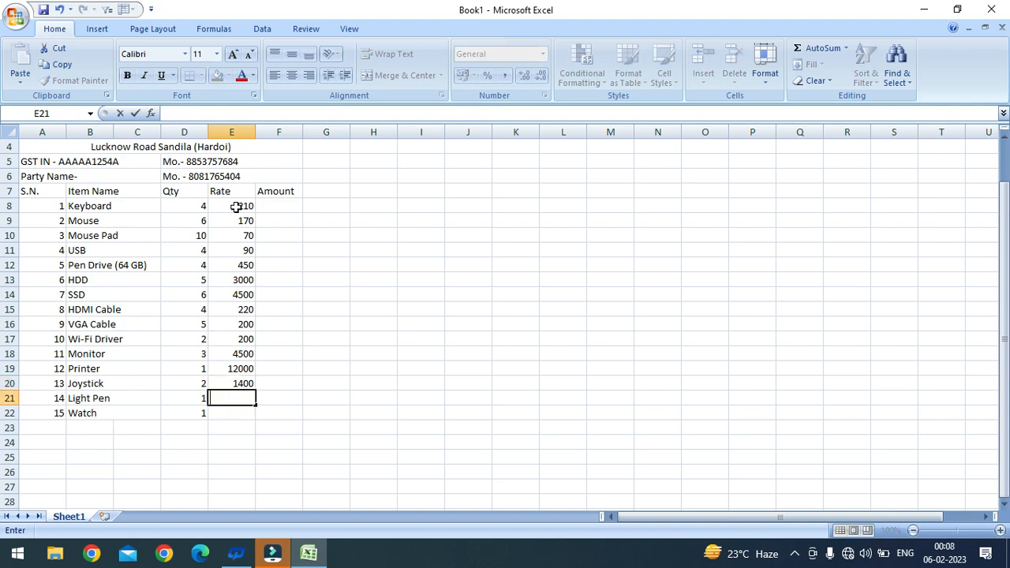
type("1150")
key("Return")
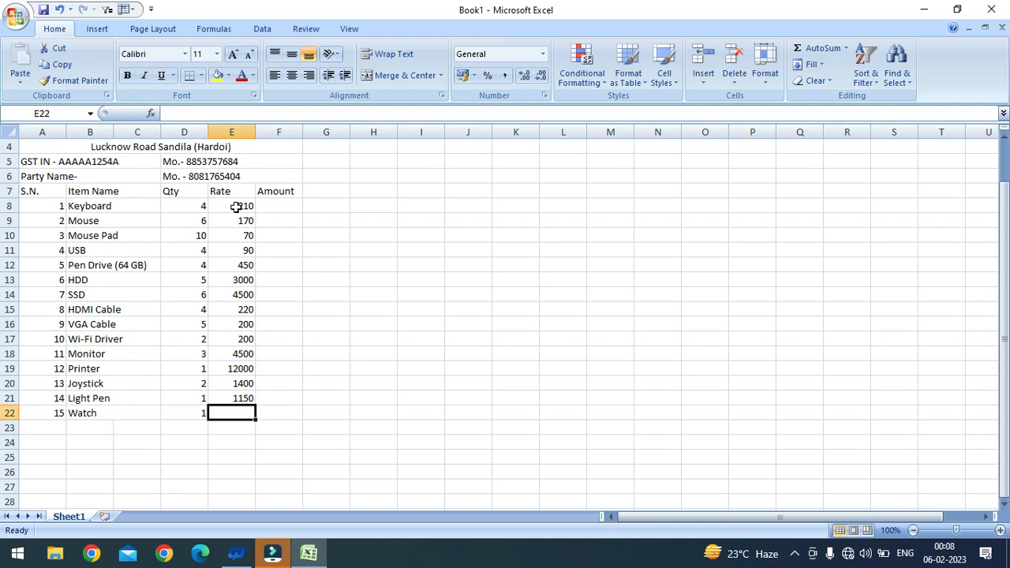
type("780")
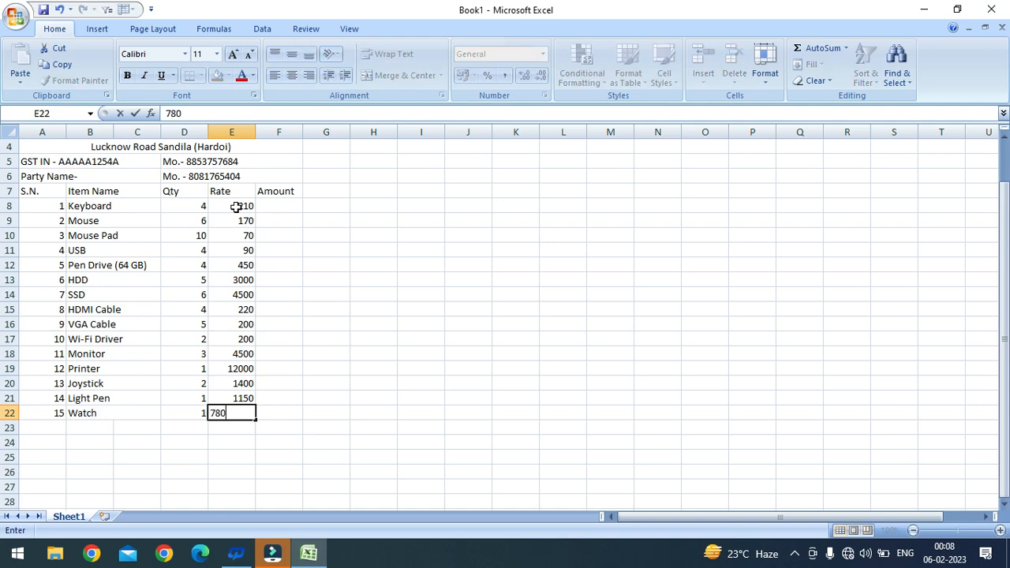
key("Return")
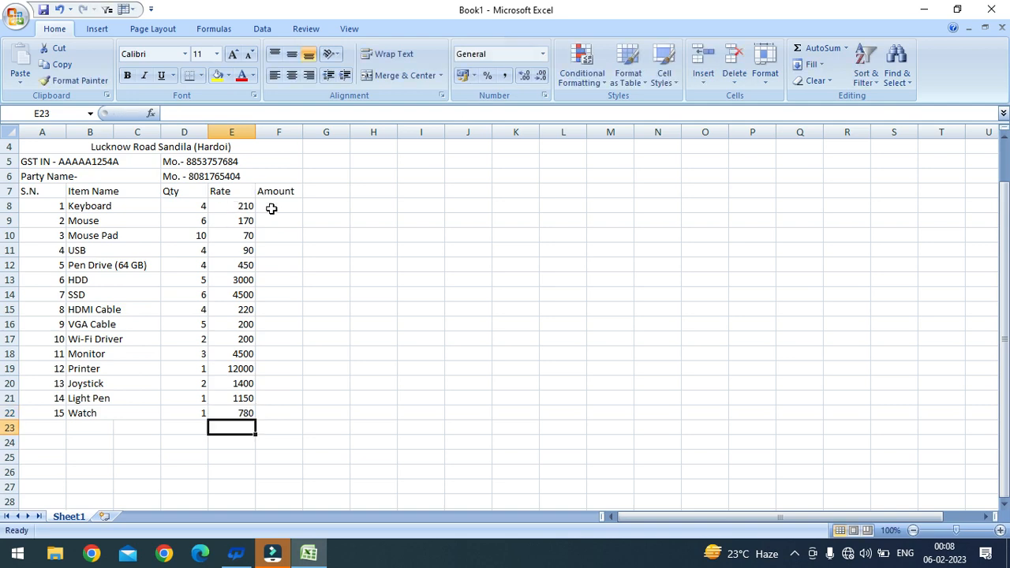
left_click(271, 207)
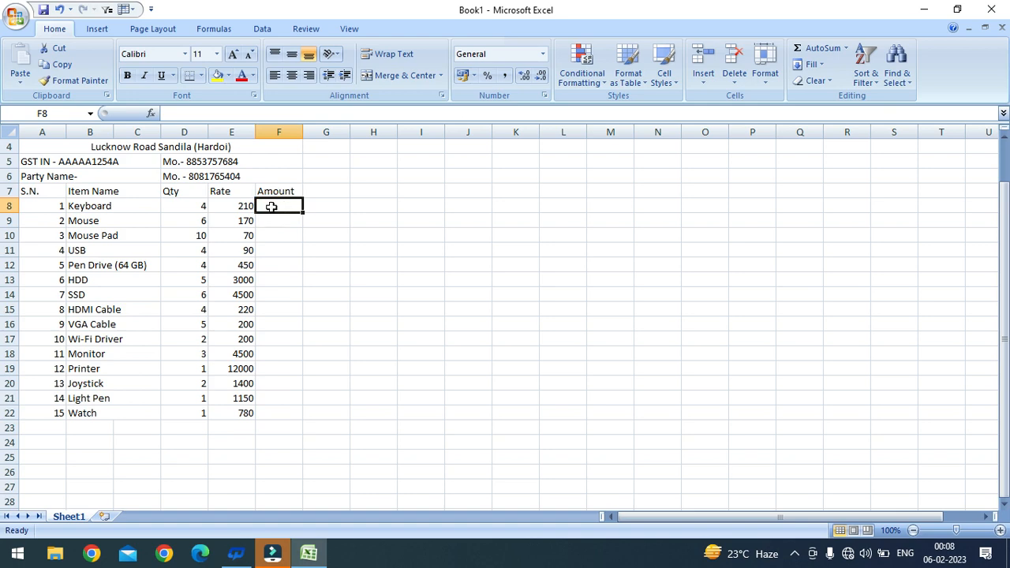
Step: Enter =PRODUCT(D8,E8) in F8 so the Keyboard amount shows 840
type("=")
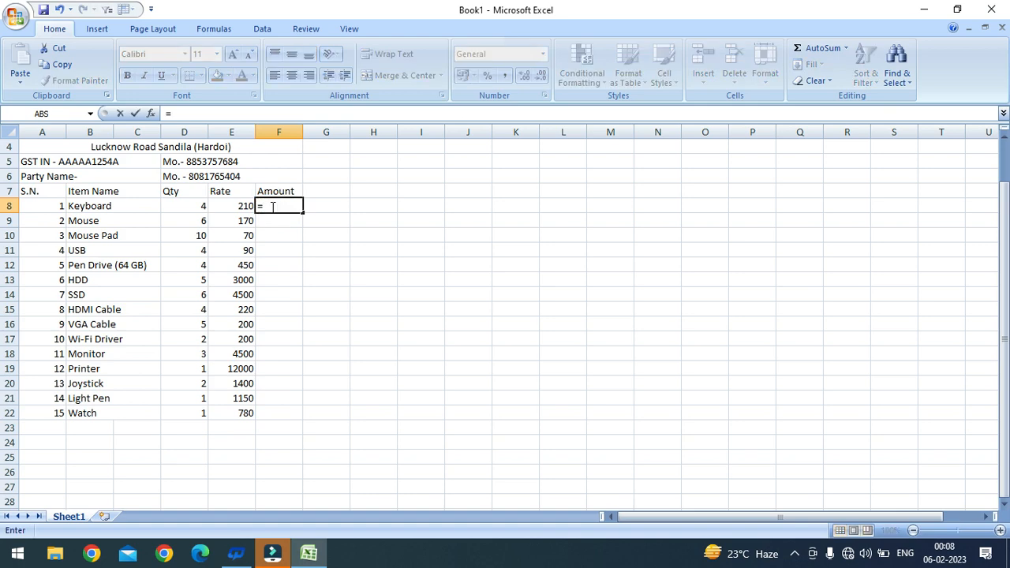
type("produ")
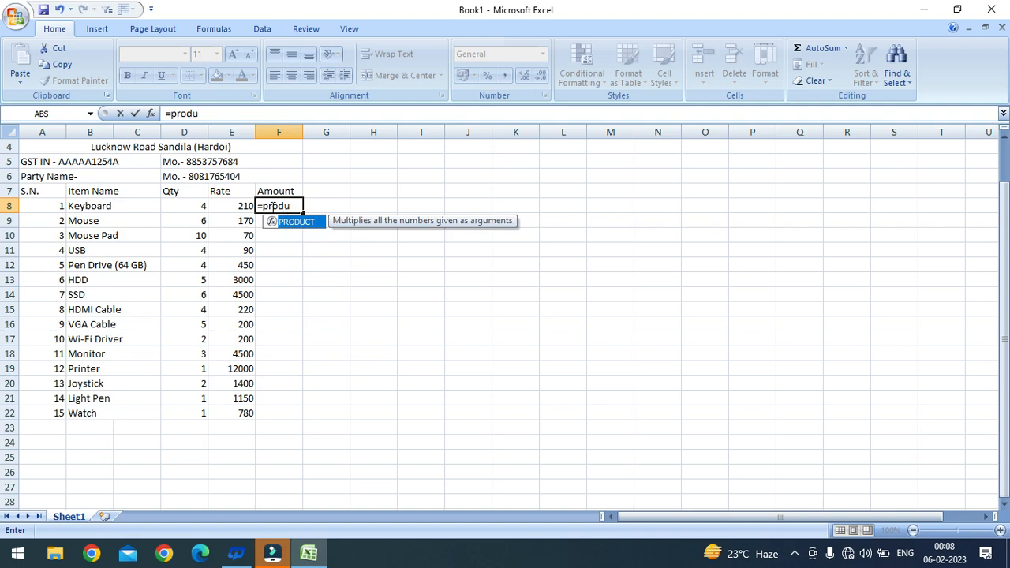
key("Tab")
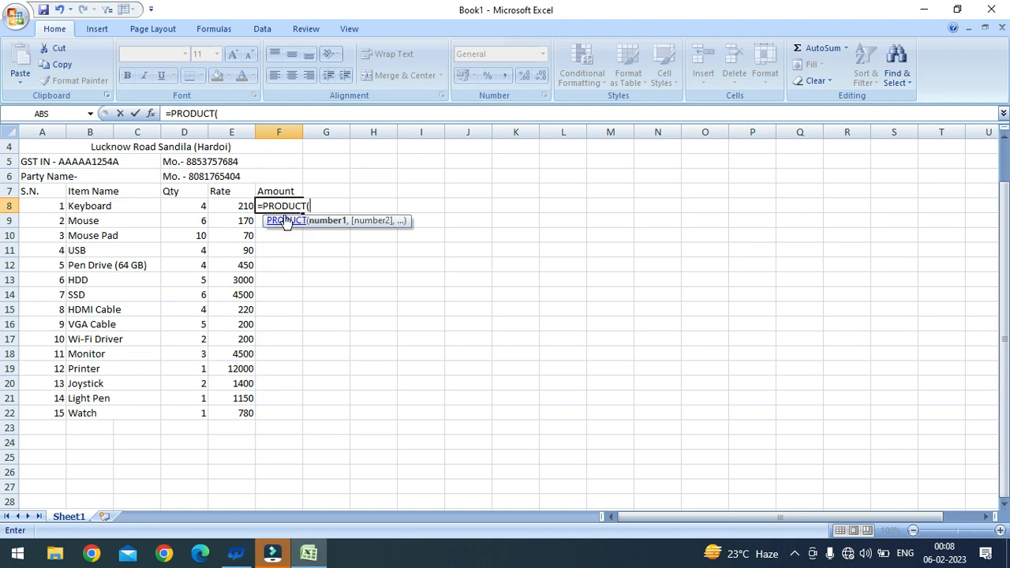
left_click(178, 206)
type(",")
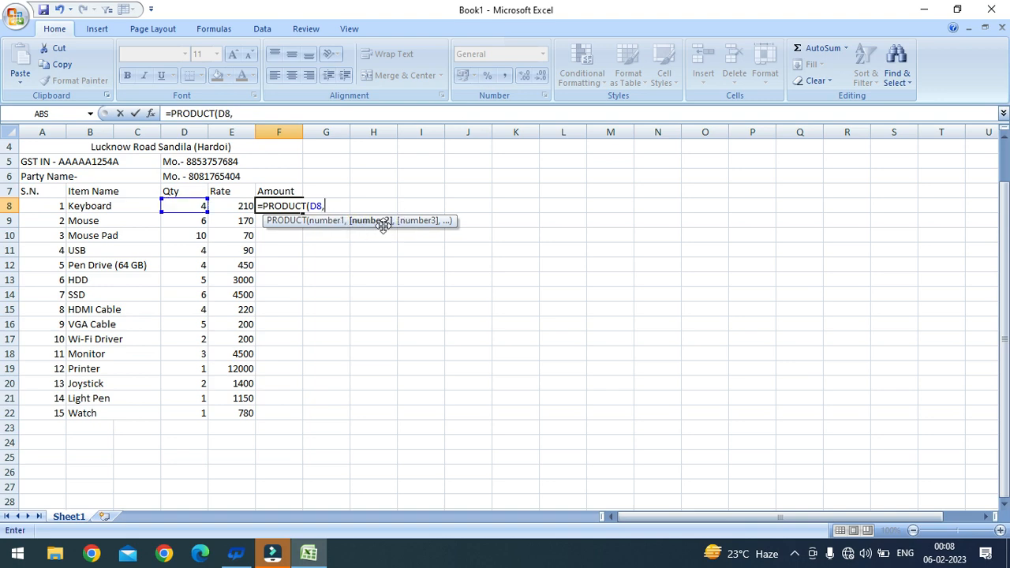
left_click(234, 209)
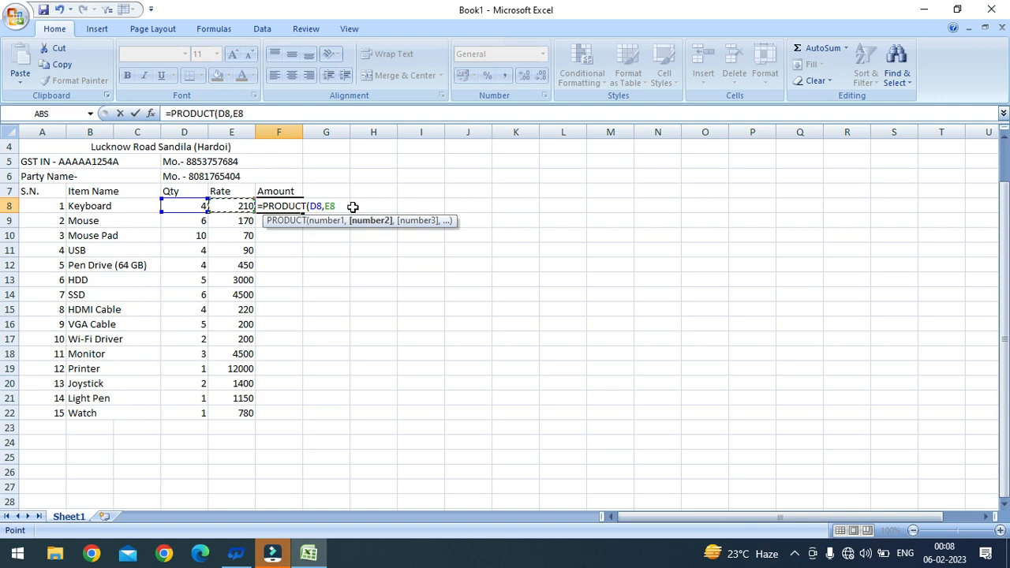
key("Return")
Step: Copy F8's Amount formula down to row 22 with the fill handle
scroll(353, 207, "up", 1)
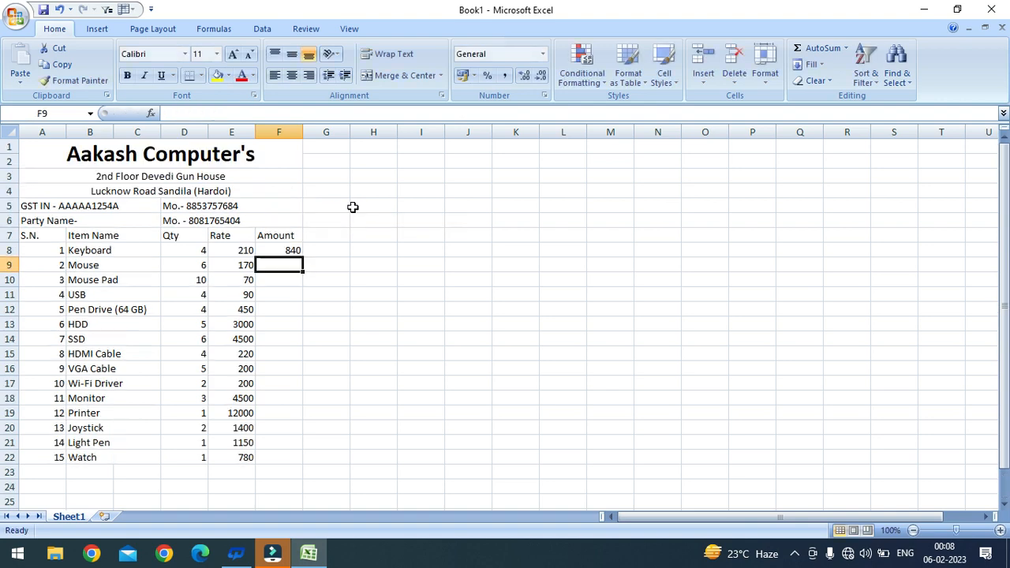
left_click(273, 251)
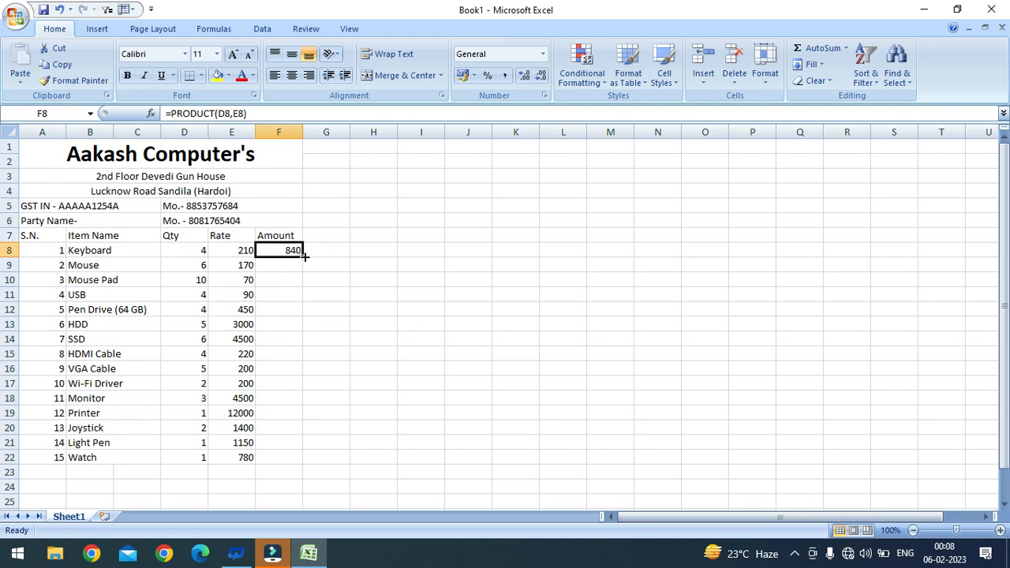
double_click(304, 256)
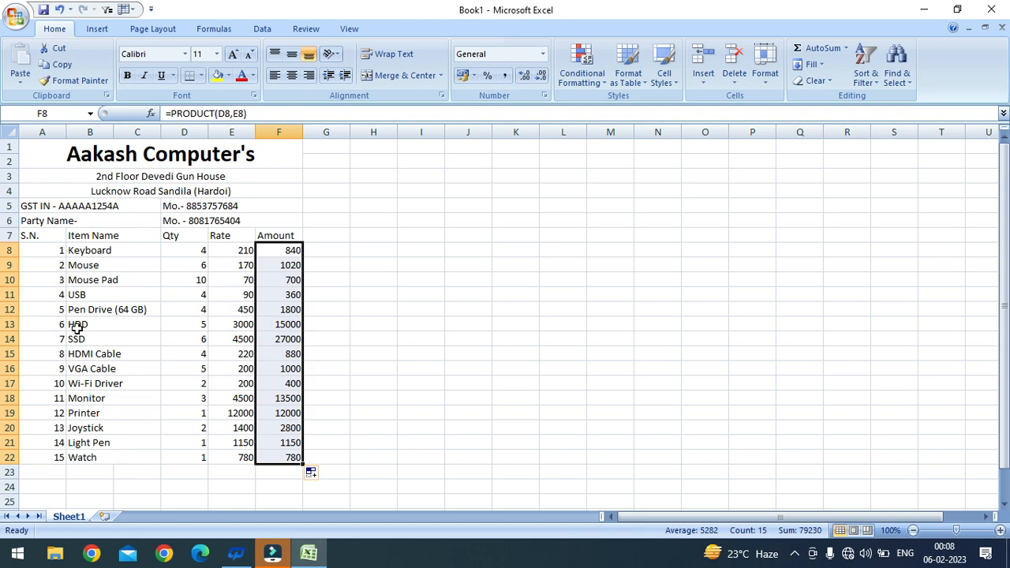
Step: Scroll through the filled Amount column, 840 for Keyboard to 780 for Watch, to verify it
scroll(184, 325, "down", 2)
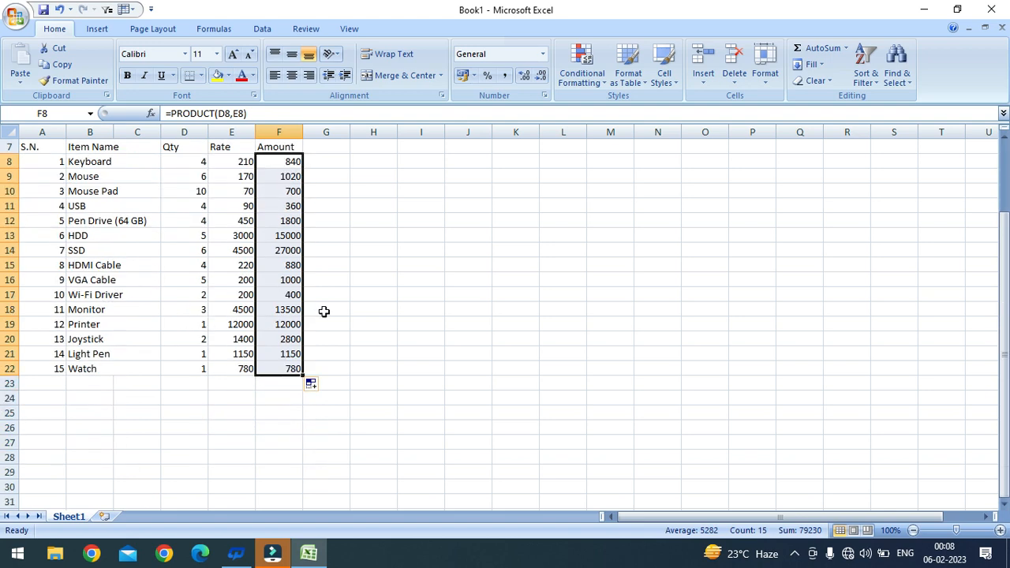
scroll(268, 271, "up", 2)
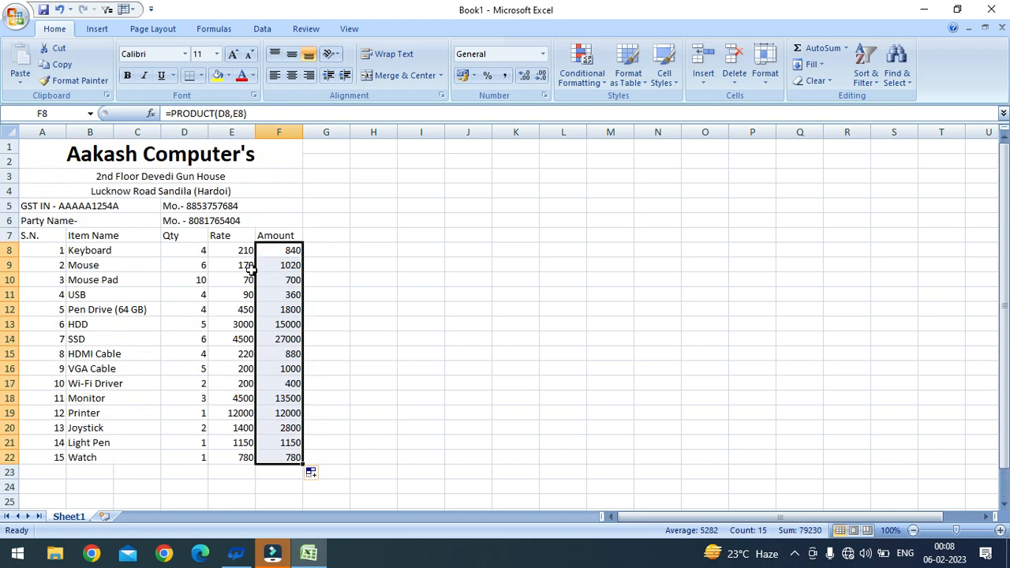
scroll(254, 272, "down", 2)
left_click(419, 225)
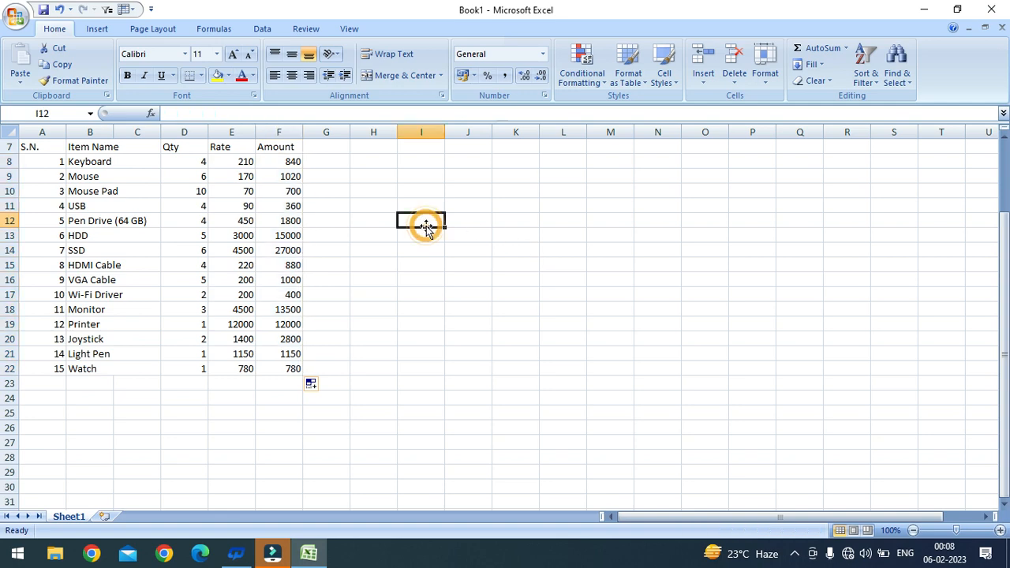
Step: Add a GST heading in J12 with C GST and S GST labels below it
left_click(455, 213)
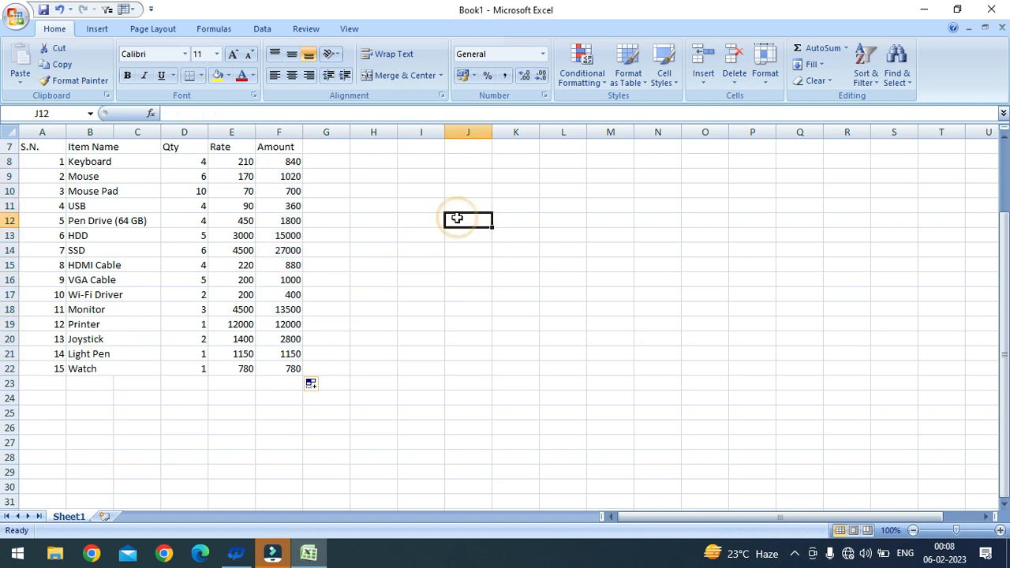
type("GST")
key("Return")
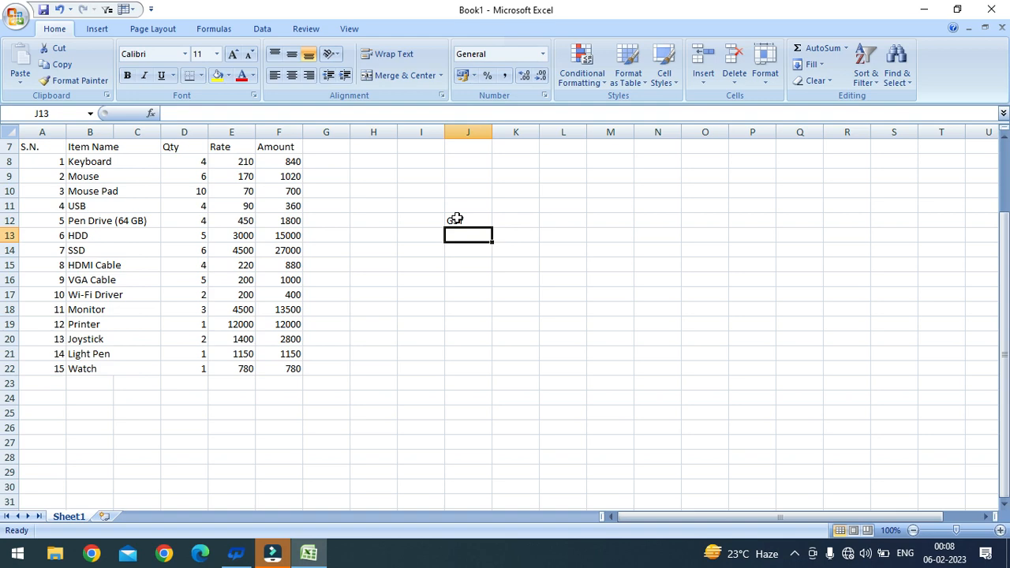
key("Left")
key("Down")
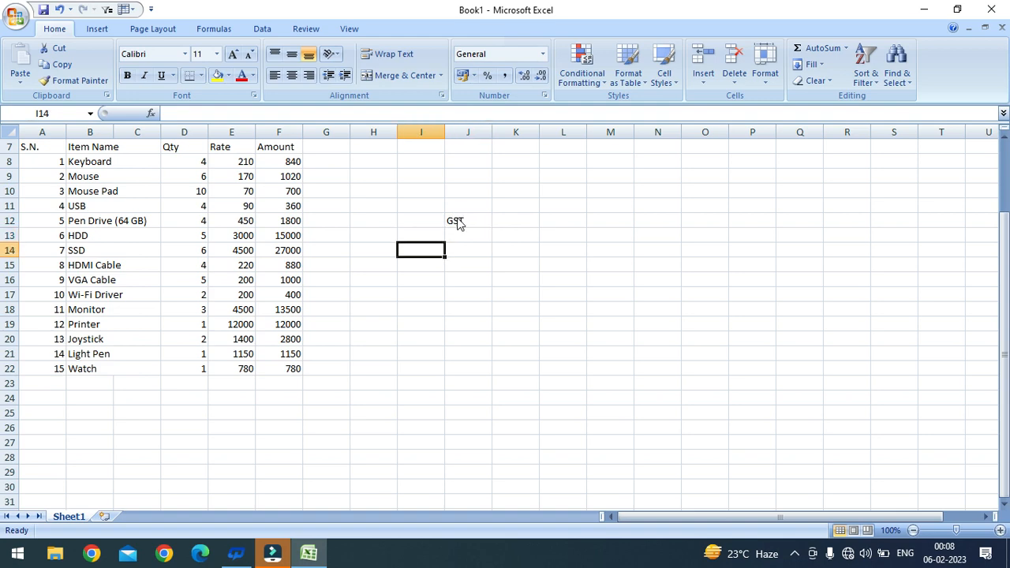
key("Up")
key("Down")
type("C GST")
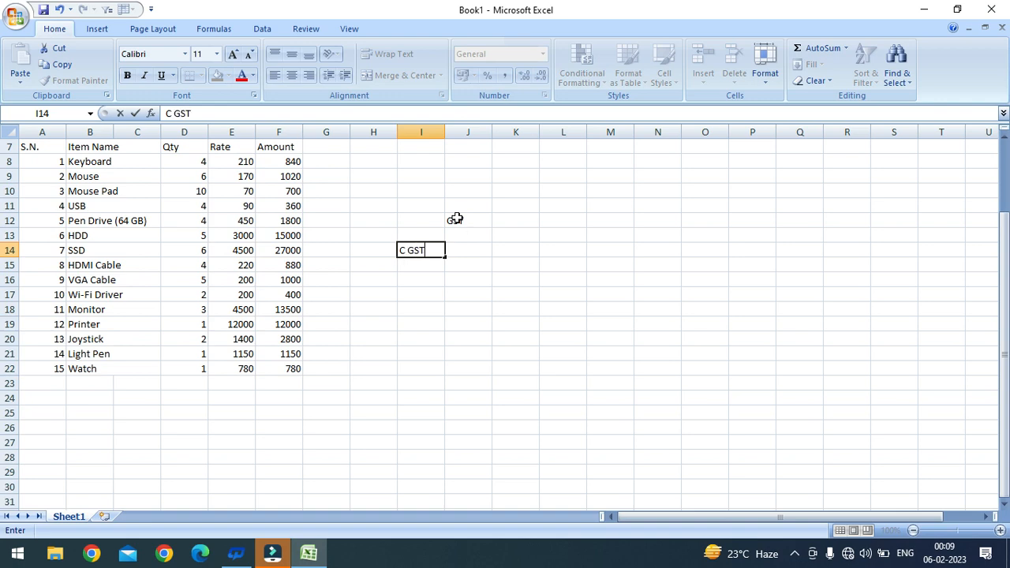
key("Return")
type("S GSt")
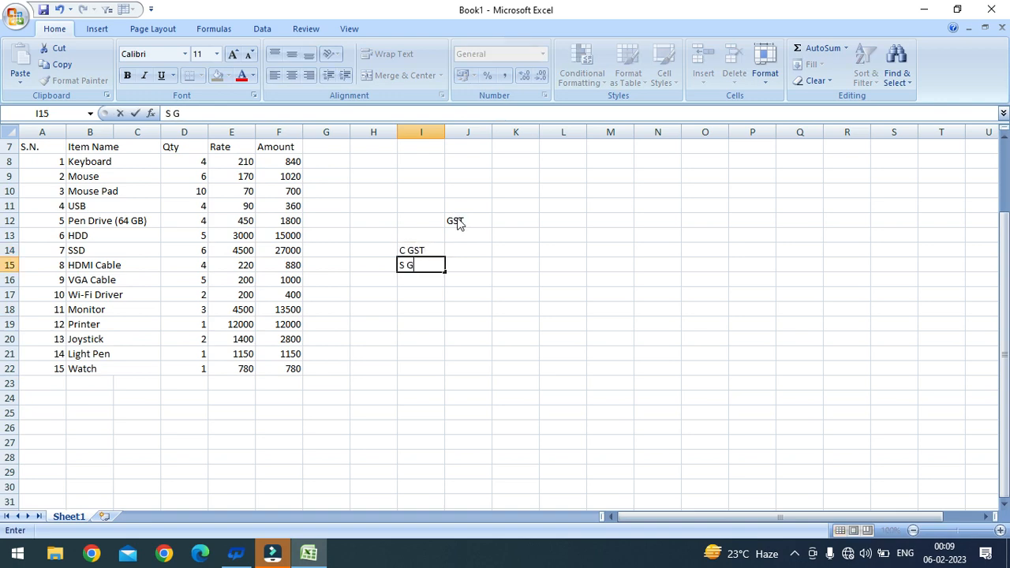
key("BackSpace")
type("T")
key("ctrl+Return")
Step: Label I GST in K14 and UT GST in M14, and enter 18% in K18
key("Up")
key("Up")
key("Right")
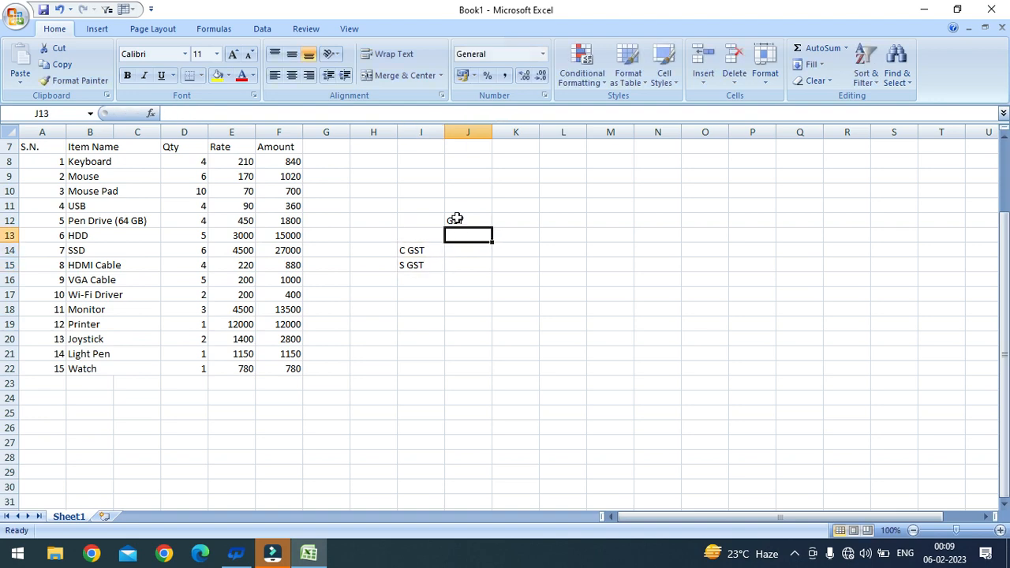
key("Right")
key("Down")
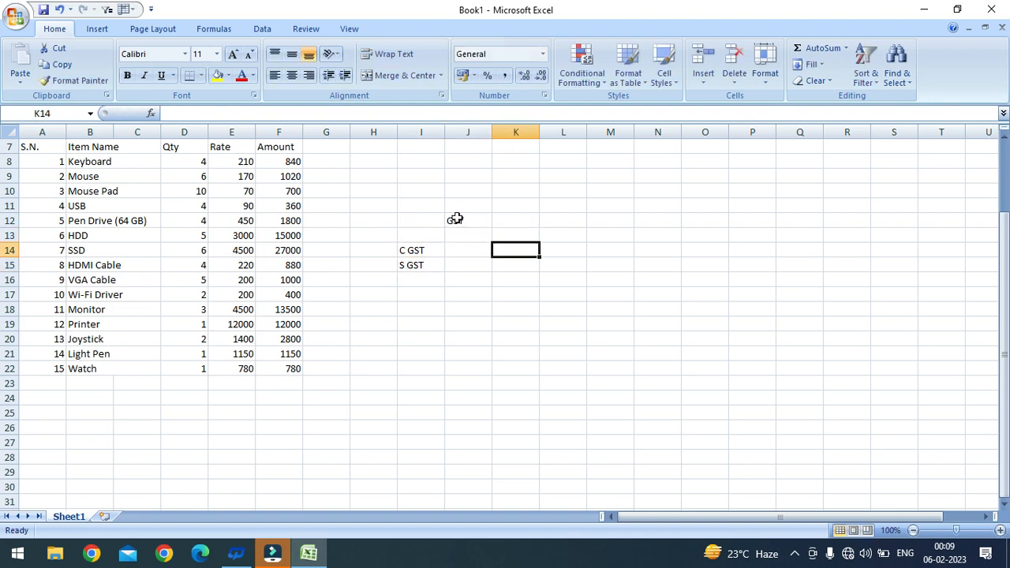
type("I GSt")
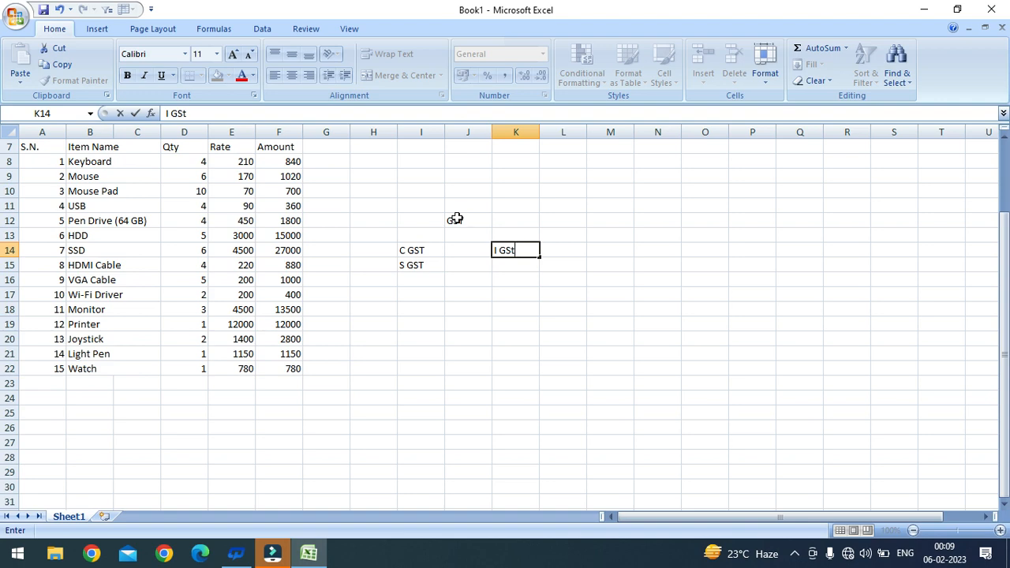
key("Right")
key("Right")
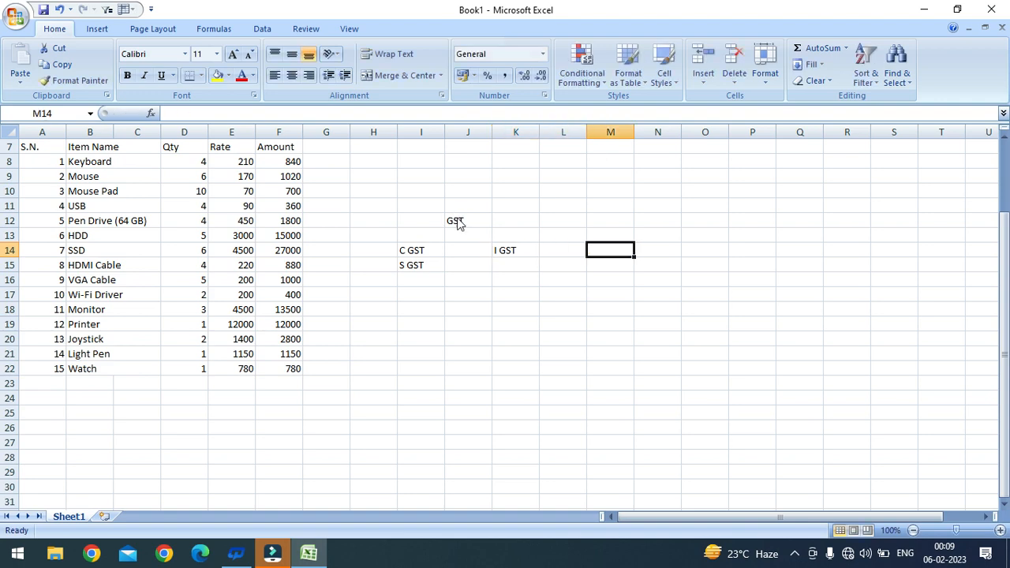
type("UT")
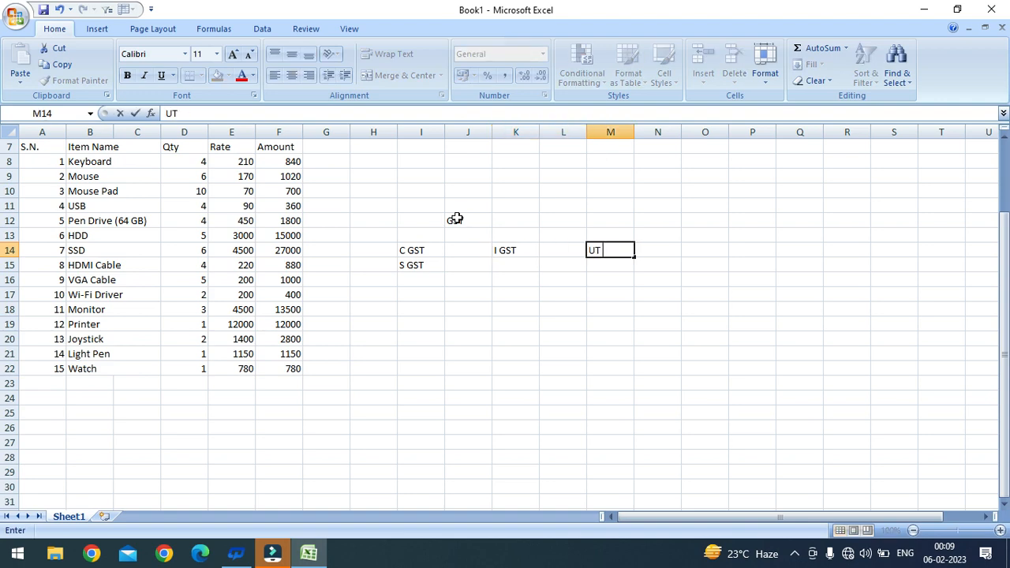
type(" GST")
key("Return")
key("Left")
key("Left")
key("Left")
key("Left")
key("Up")
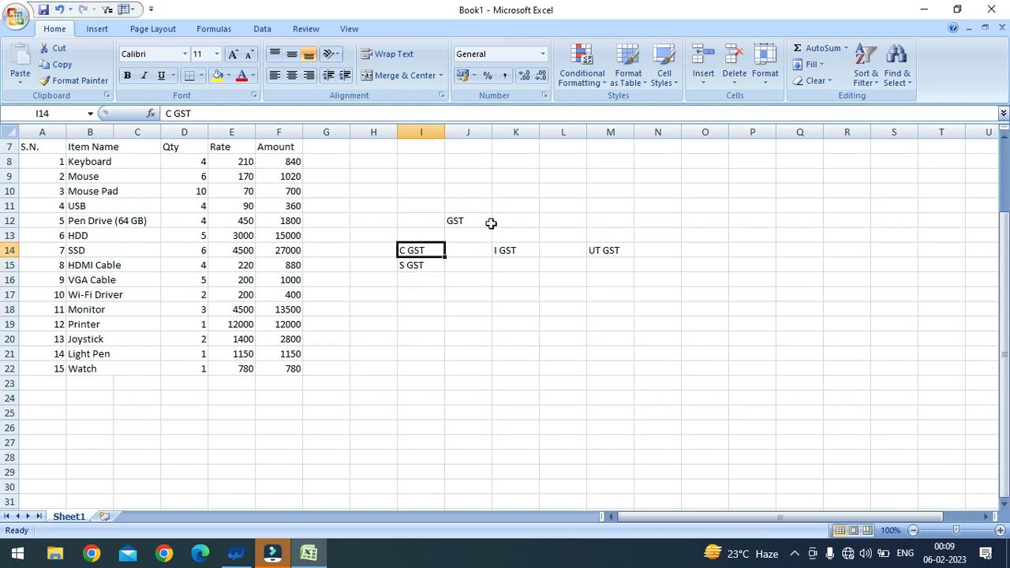
left_click(506, 307)
type("18")
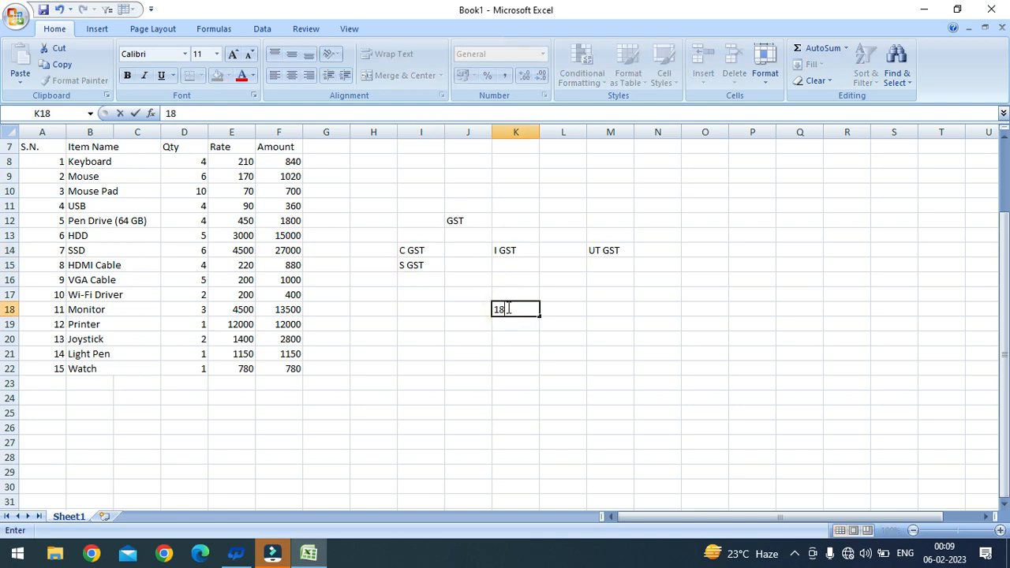
type("%")
left_click(545, 356)
Step: Append 9%, 9% and 18% to the C GST, S GST and I GST labels
double_click(424, 250)
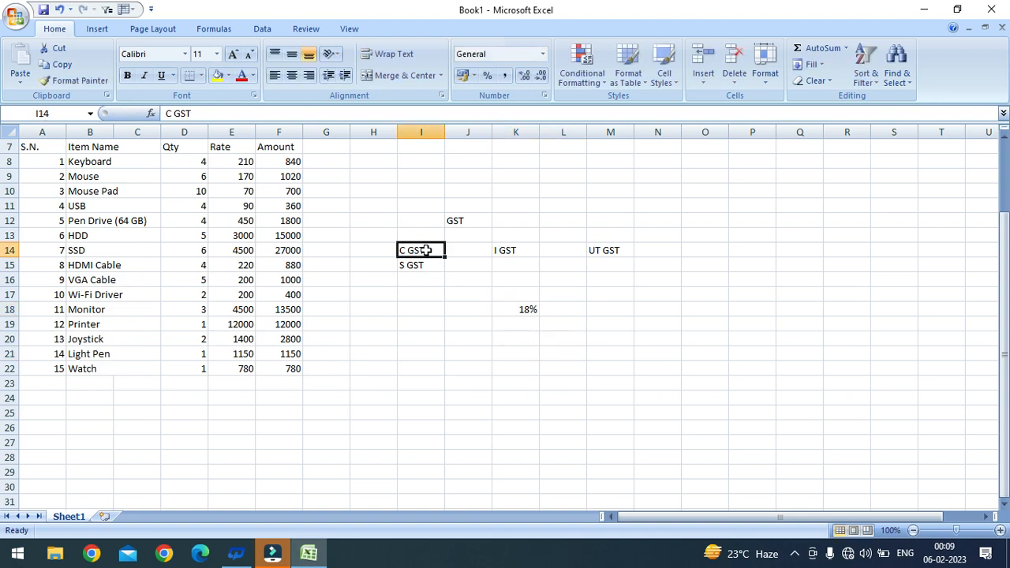
type("9%")
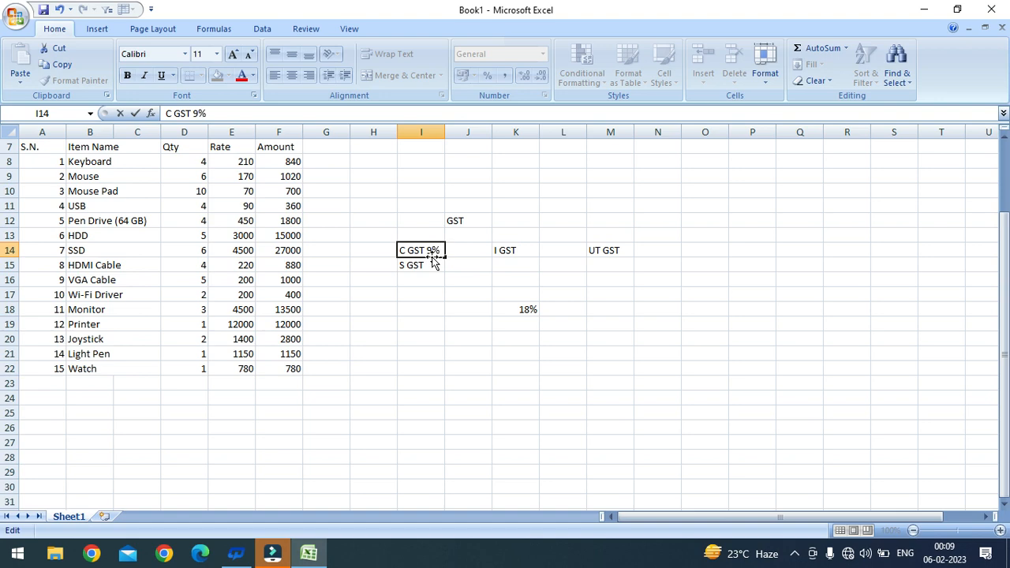
left_click(434, 265)
double_click(434, 265)
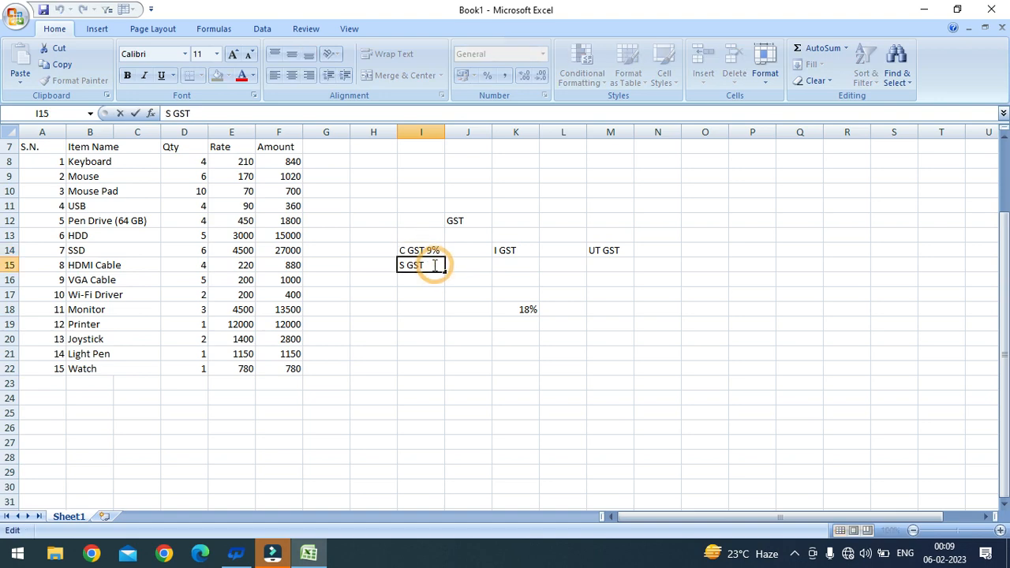
type("9%")
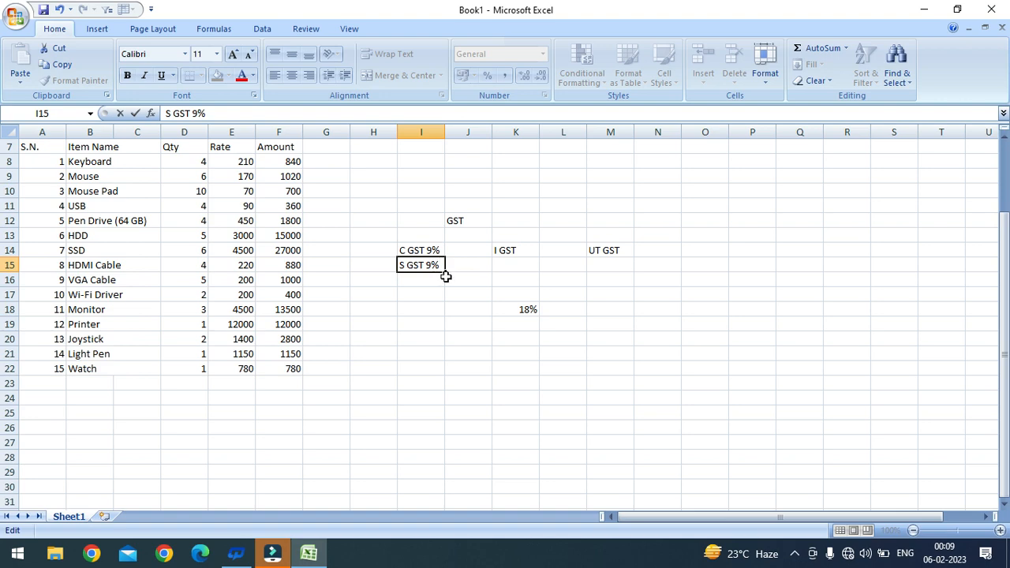
left_click(503, 313)
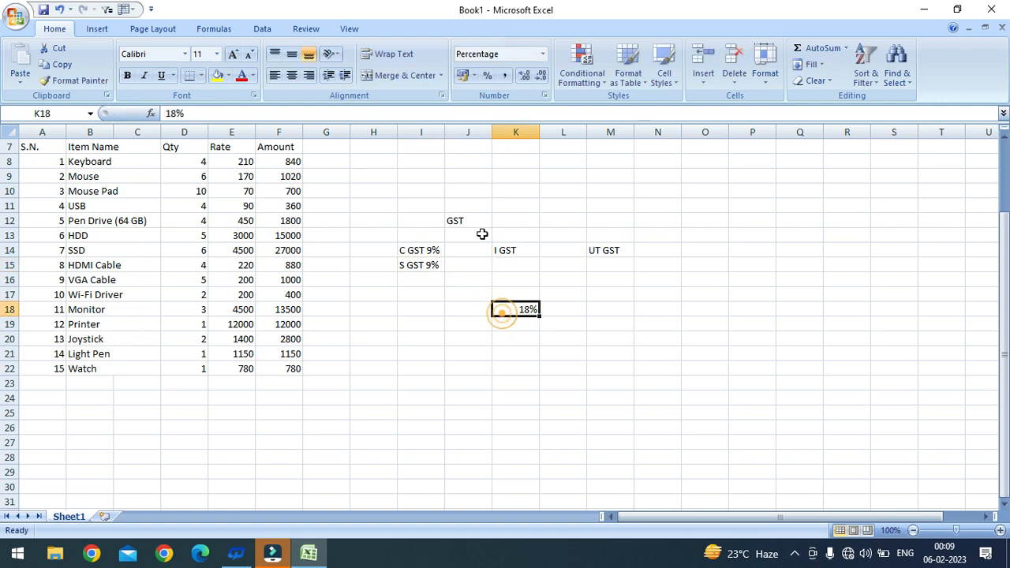
left_click(532, 251)
double_click(535, 261)
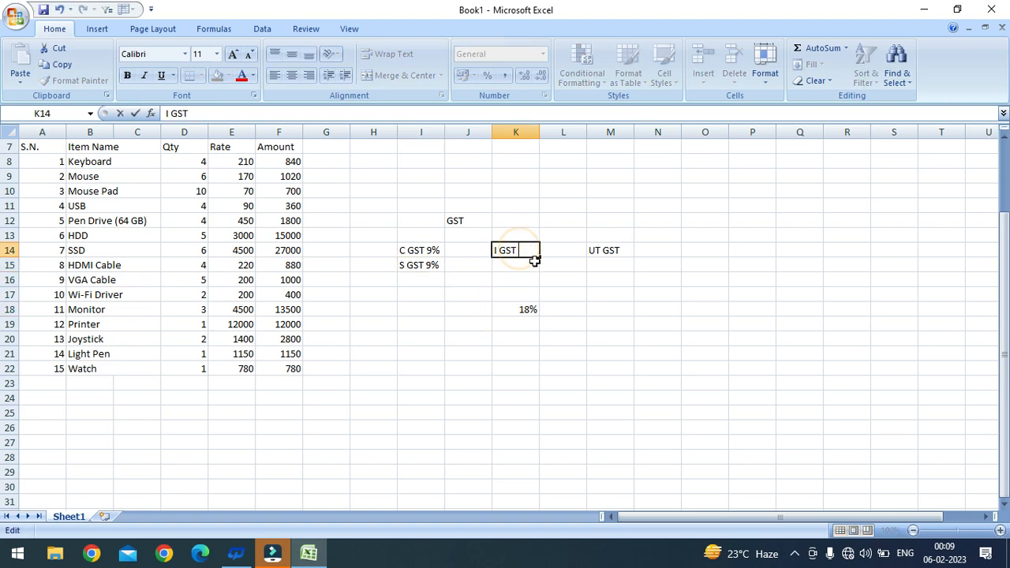
type("18%")
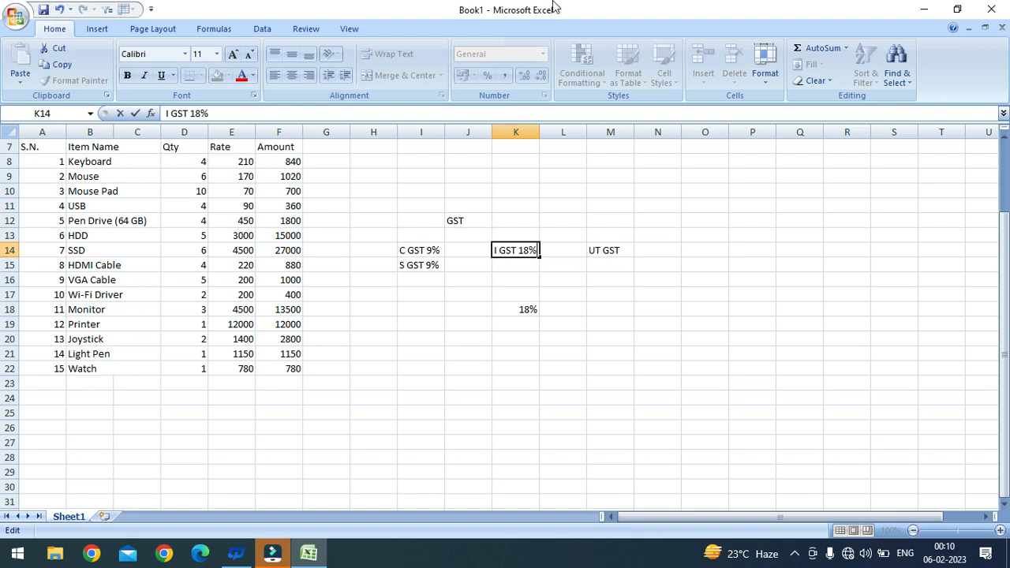
left_click(495, 335)
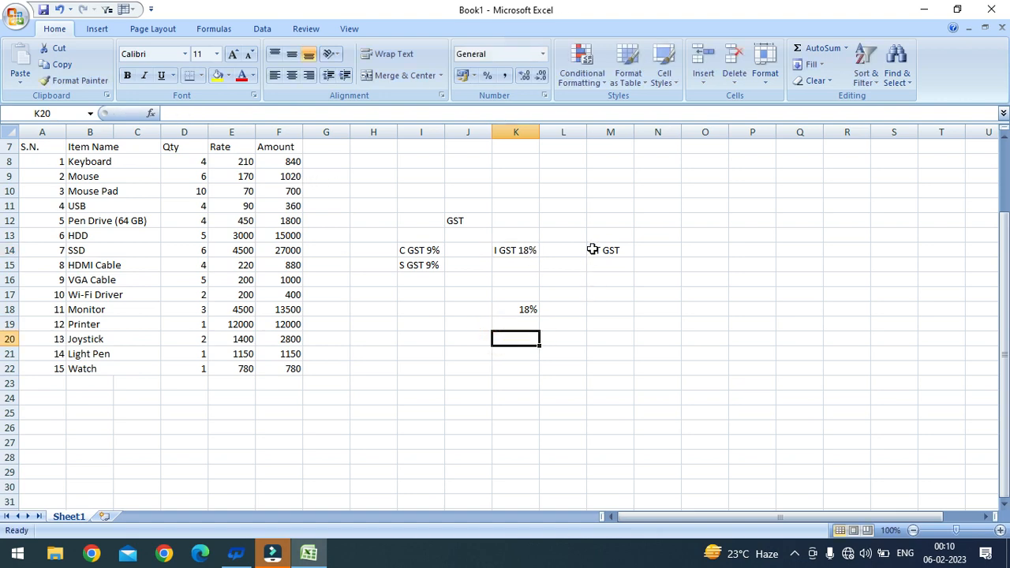
Step: Review the finished tax labels and the GST heading by selecting them
left_click(411, 251)
left_click(426, 266)
left_click(599, 251)
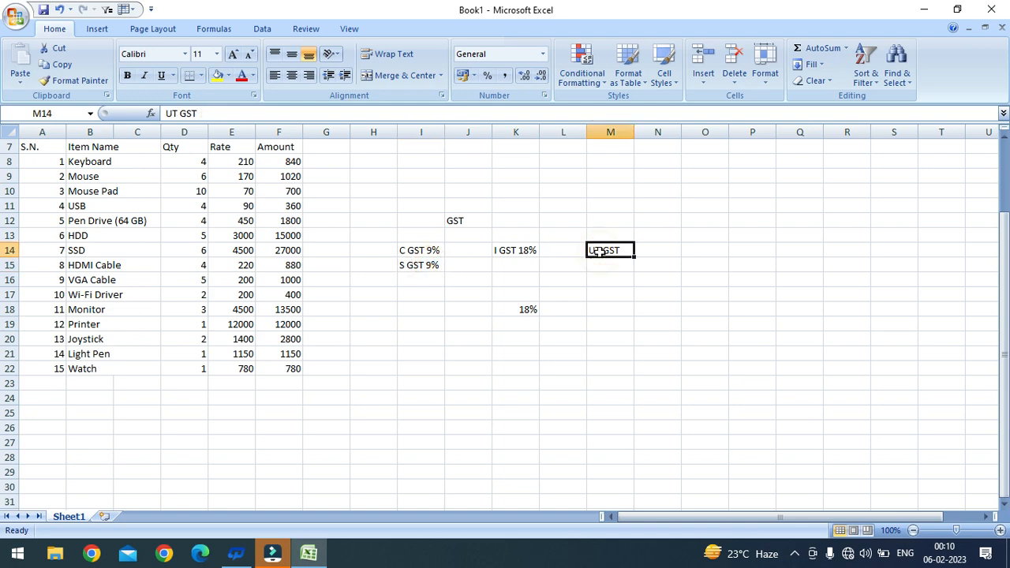
left_click_drag(395, 241, 506, 273)
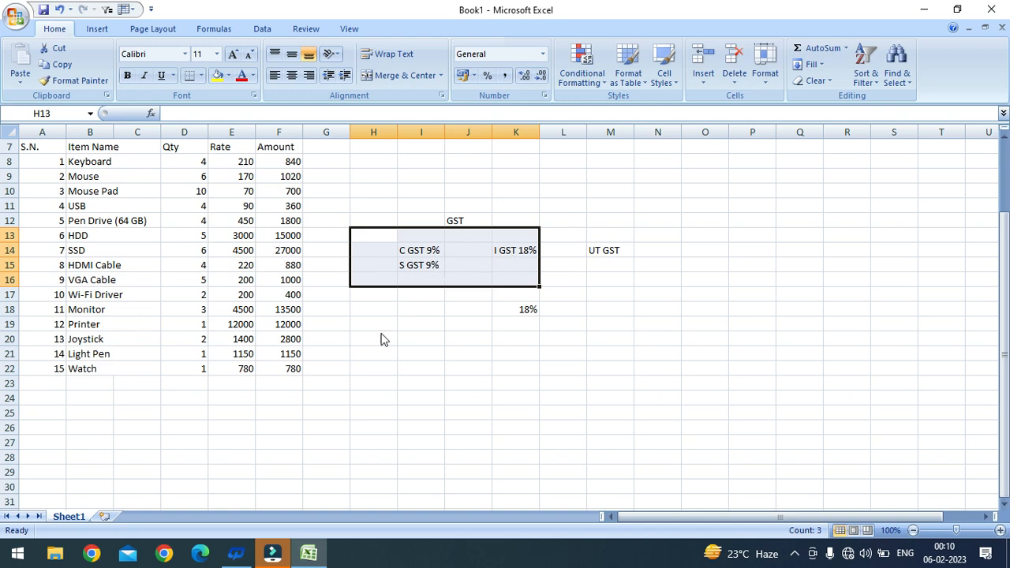
left_click(462, 223)
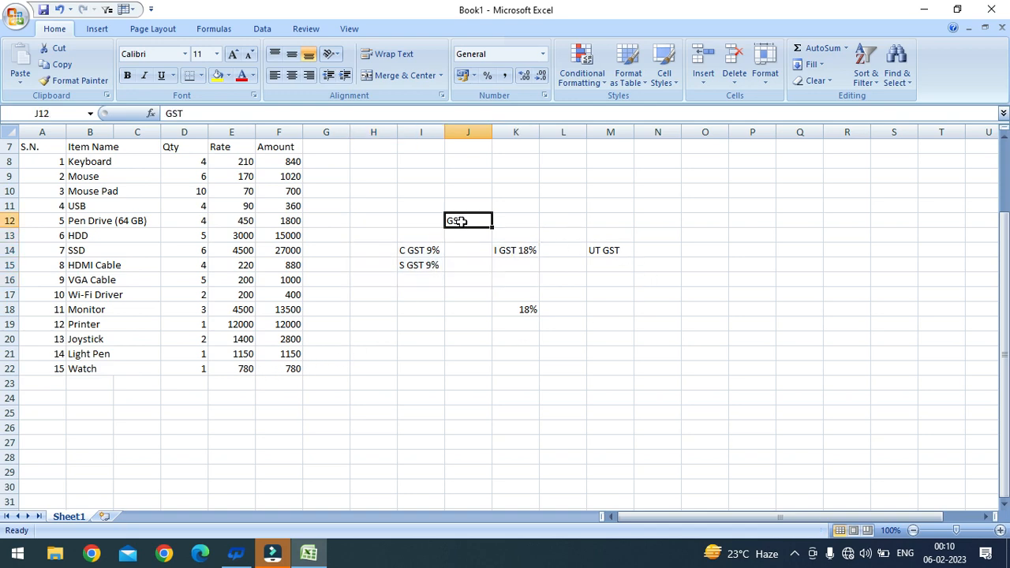
scroll(418, 237, "down", 3)
left_click_drag(195, 251, 253, 277)
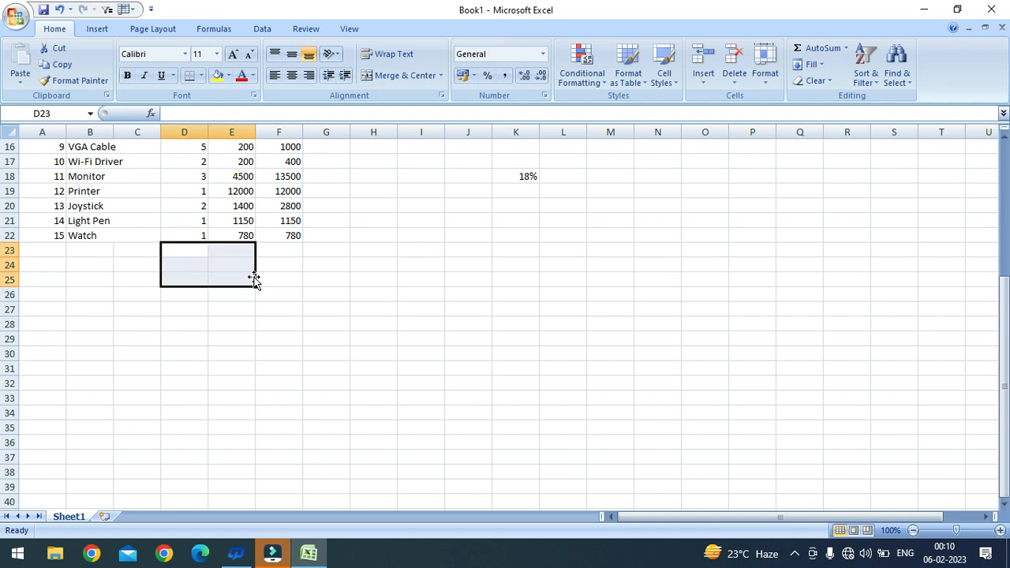
Step: Merge D23:E25 across each row and enter I GST - 18% in D23
left_click(441, 80)
left_click(423, 111)
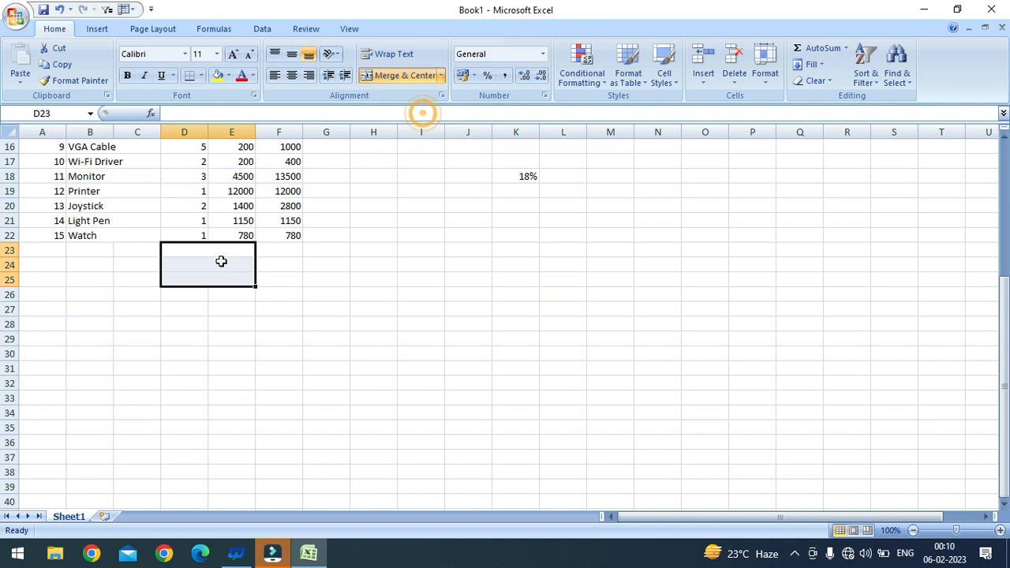
left_click(211, 251)
type("i")
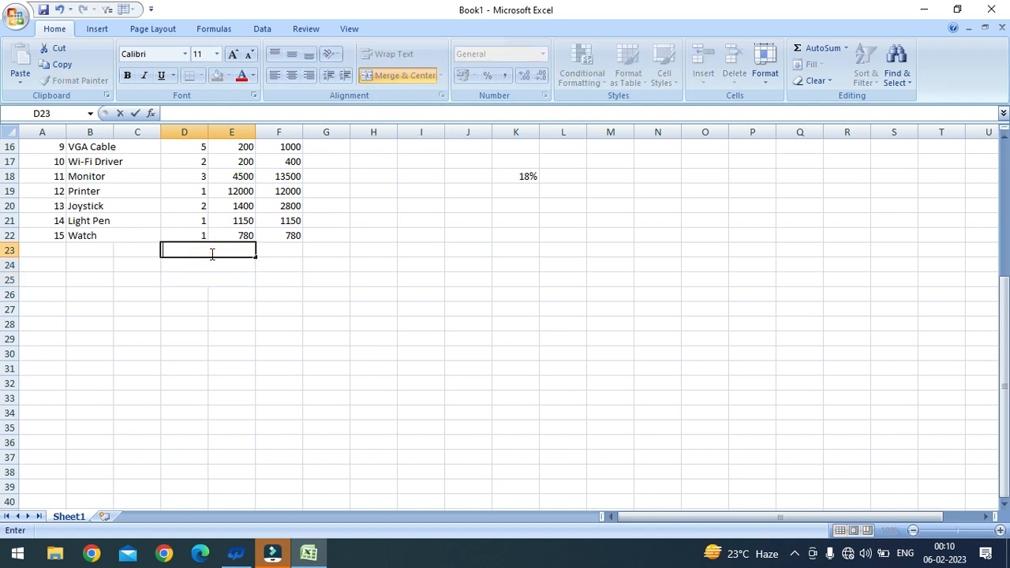
type(" GST - 18%")
key("Return")
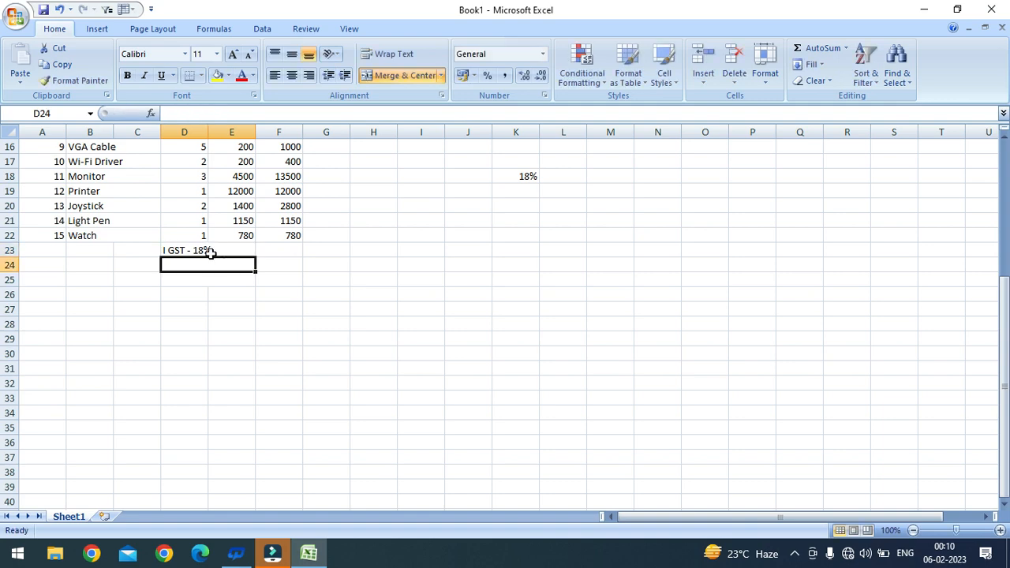
Step: Enter C GST -9% in D24 and S GST - 9% in D25
type("C GST")
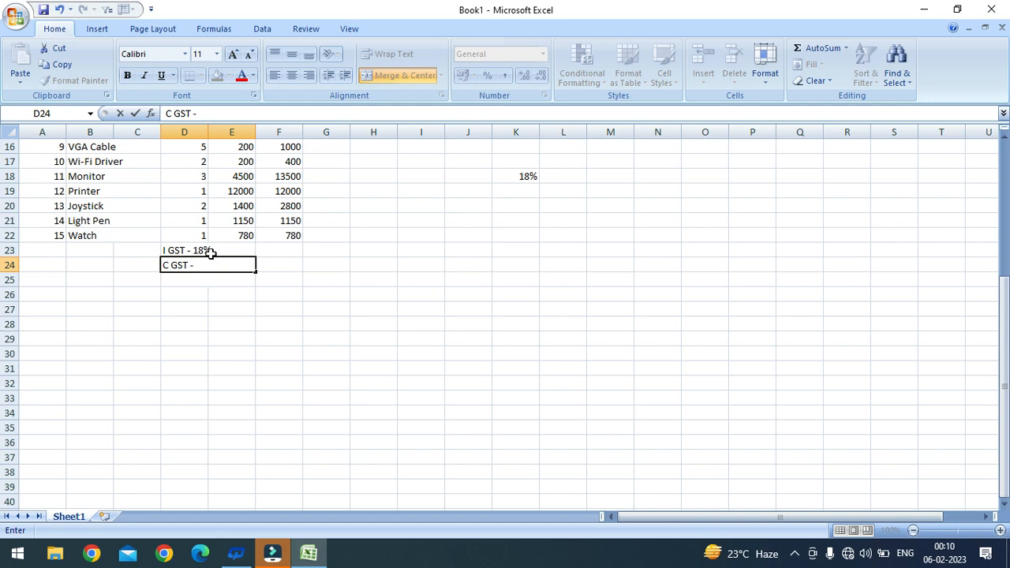
type(" -9%")
key("Return")
type("S GST")
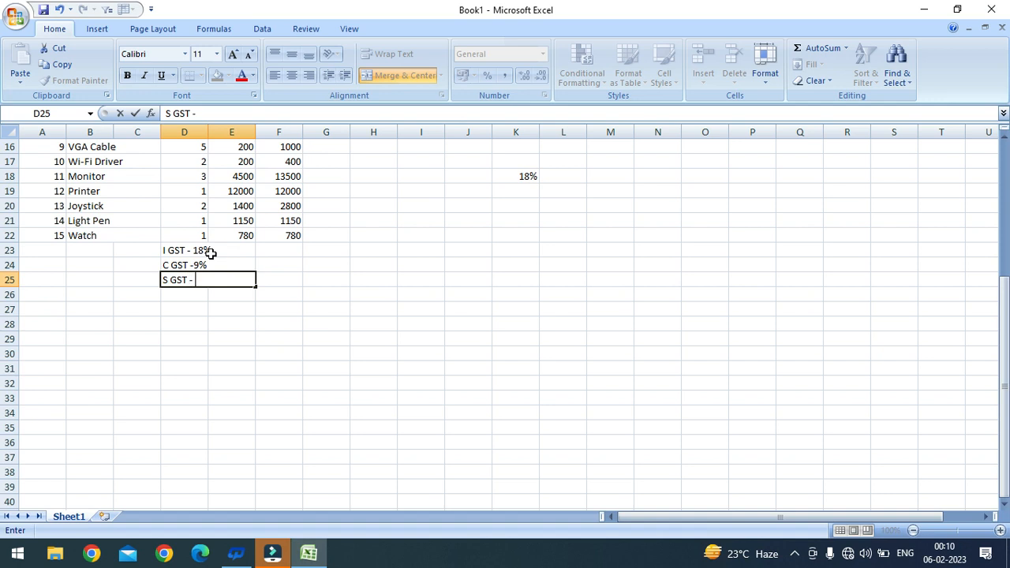
type(" - 9%")
key("Return")
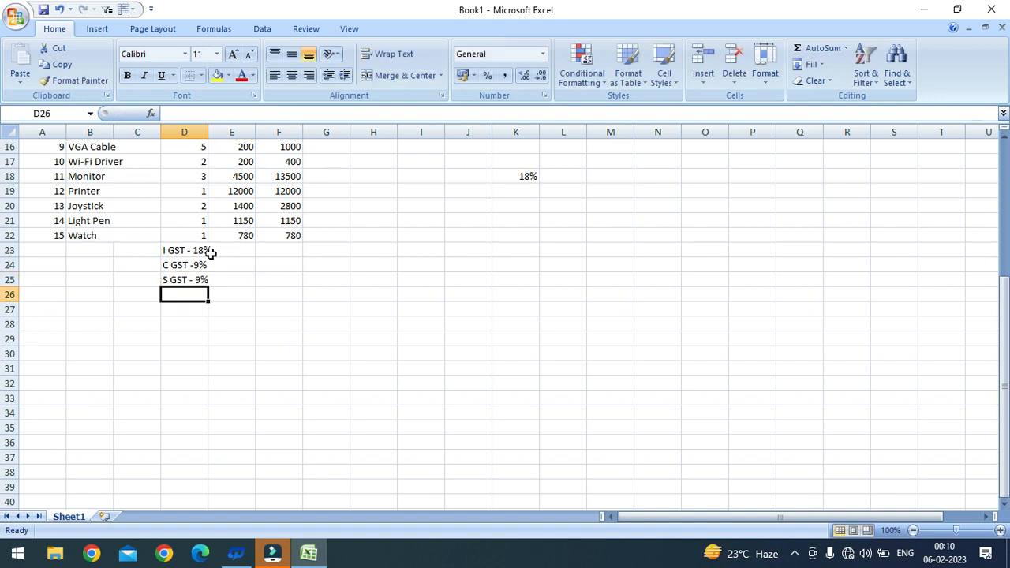
left_click_drag(204, 251, 228, 279)
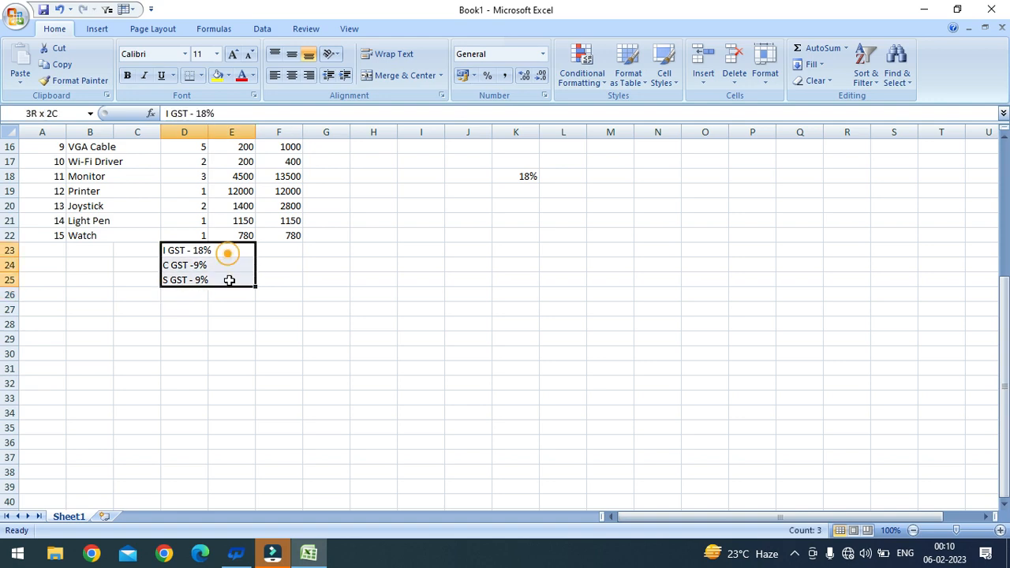
Step: Insert a blank row 23 above the I GST row
left_click(271, 245)
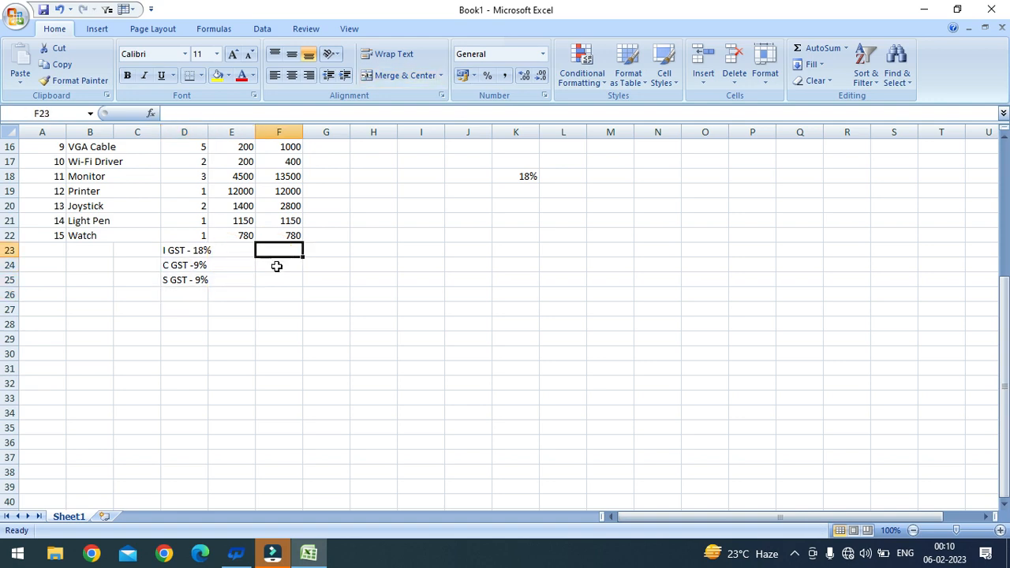
scroll(271, 292, "up", 1)
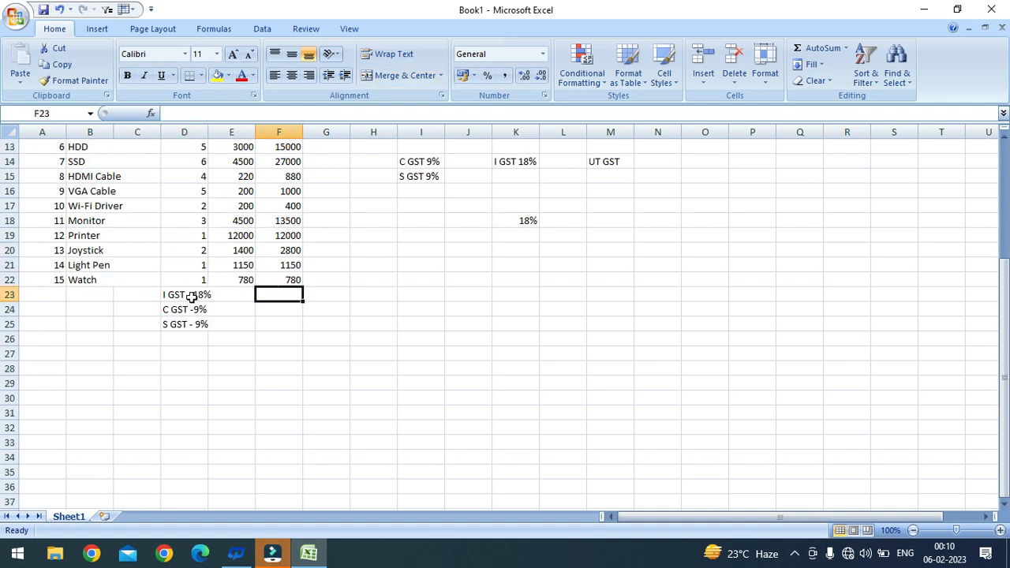
left_click(197, 295)
left_click(285, 294)
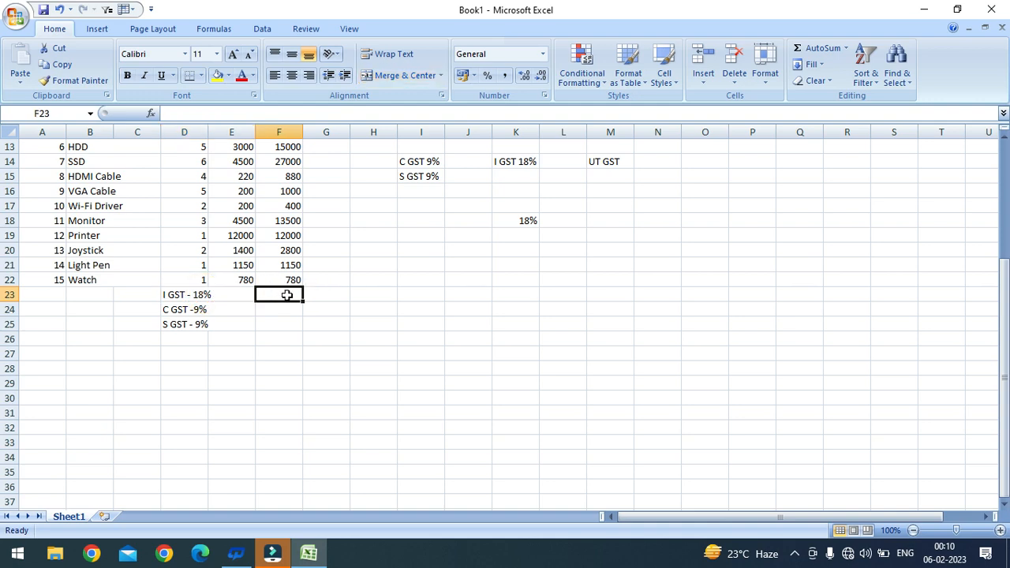
left_click(202, 294)
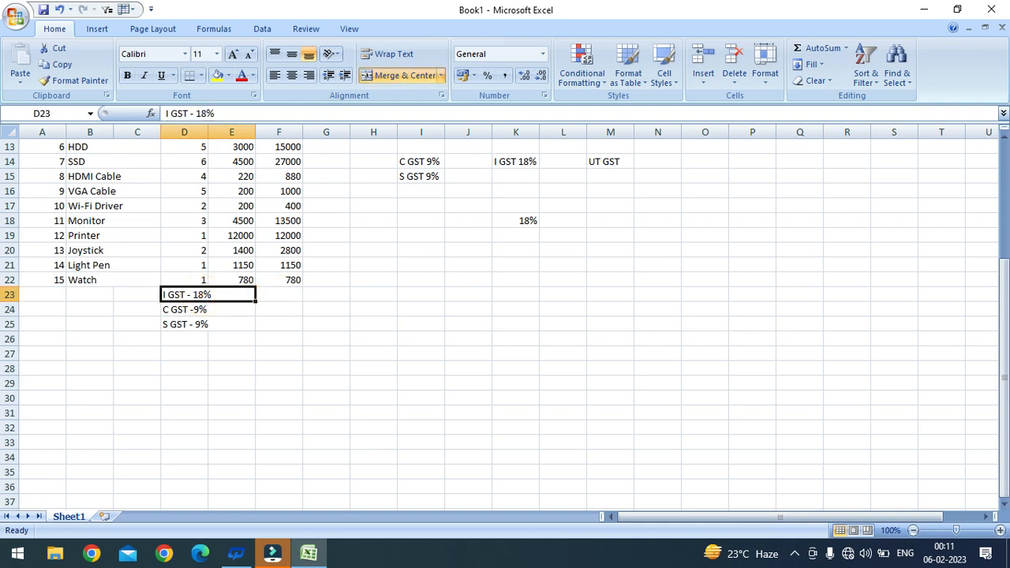
left_click(11, 294)
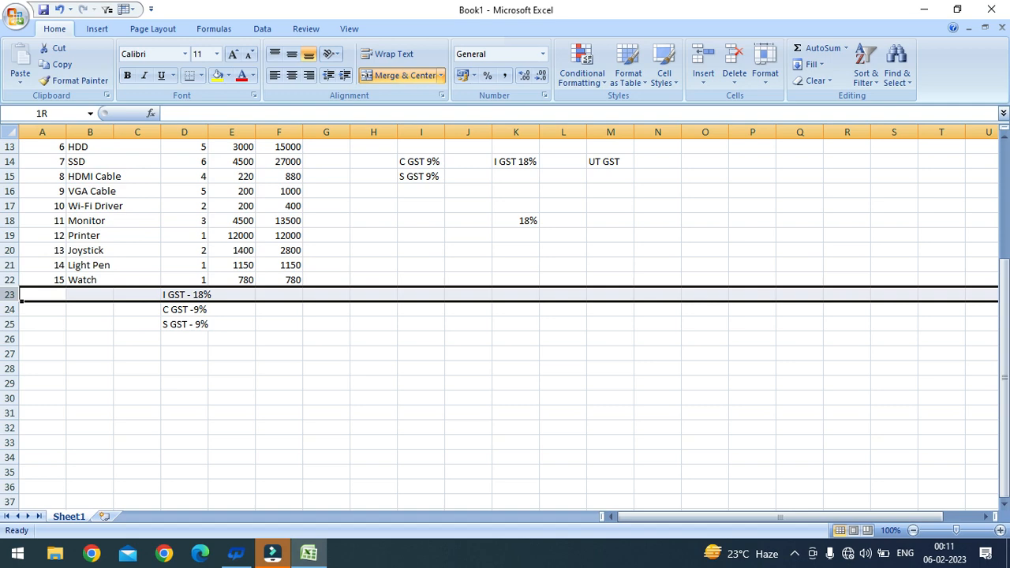
left_click(142, 295)
left_click(173, 295)
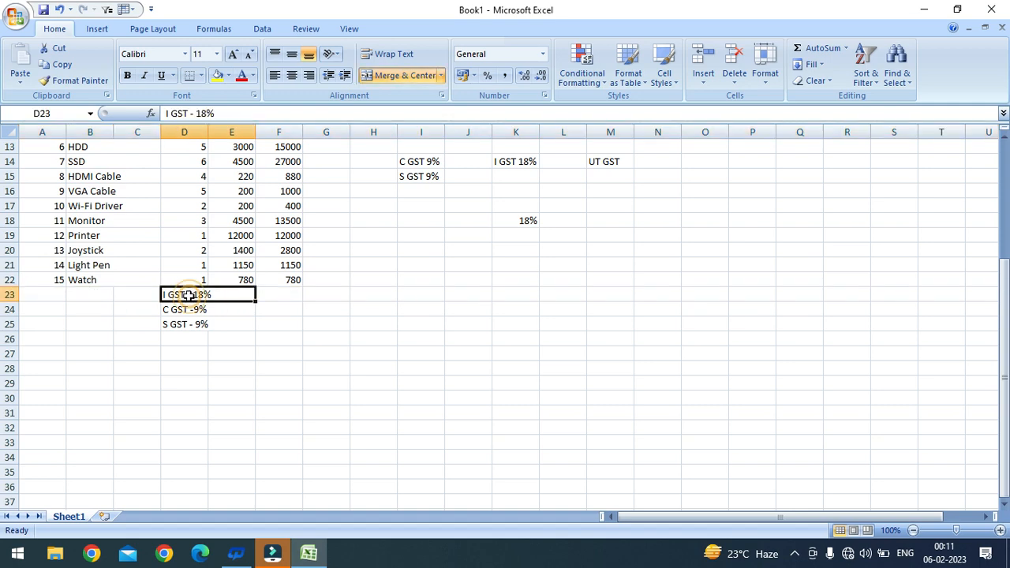
key("shift+space")
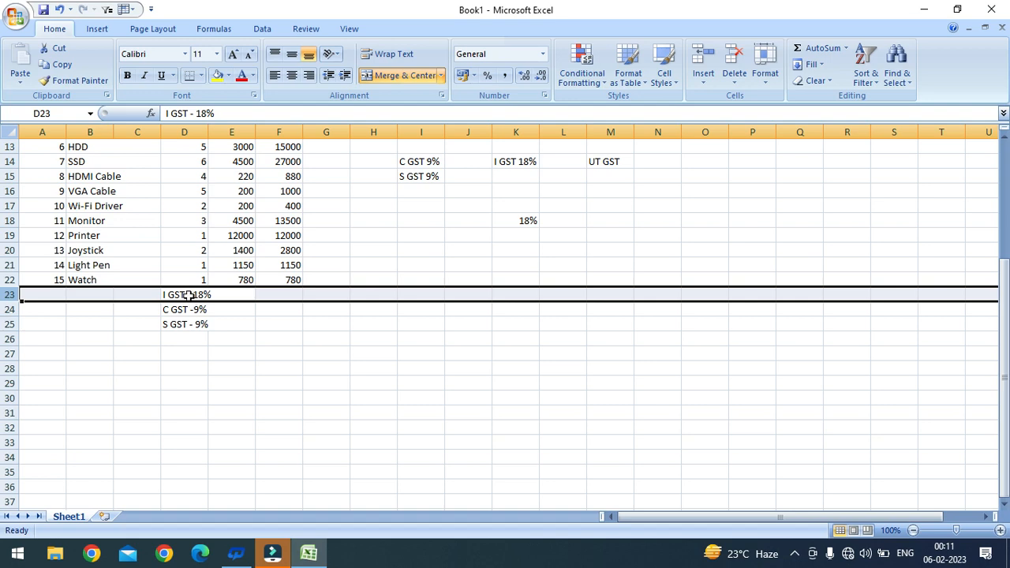
key("ctrl+shift+plus")
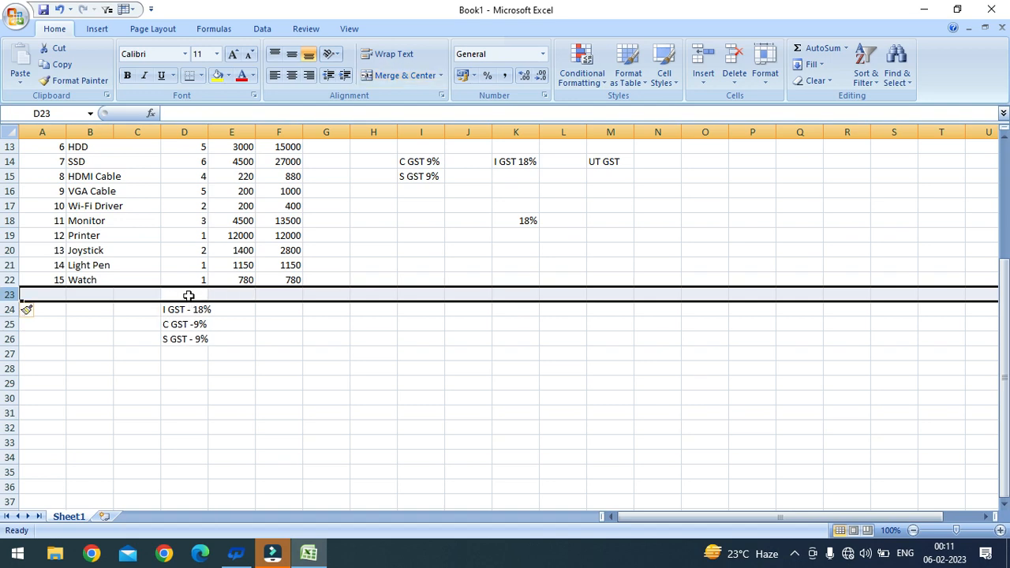
Step: Merge and centre D23:E23 and type Total Amount into it
left_click_drag(253, 329, 253, 330)
left_click_drag(197, 296, 216, 296)
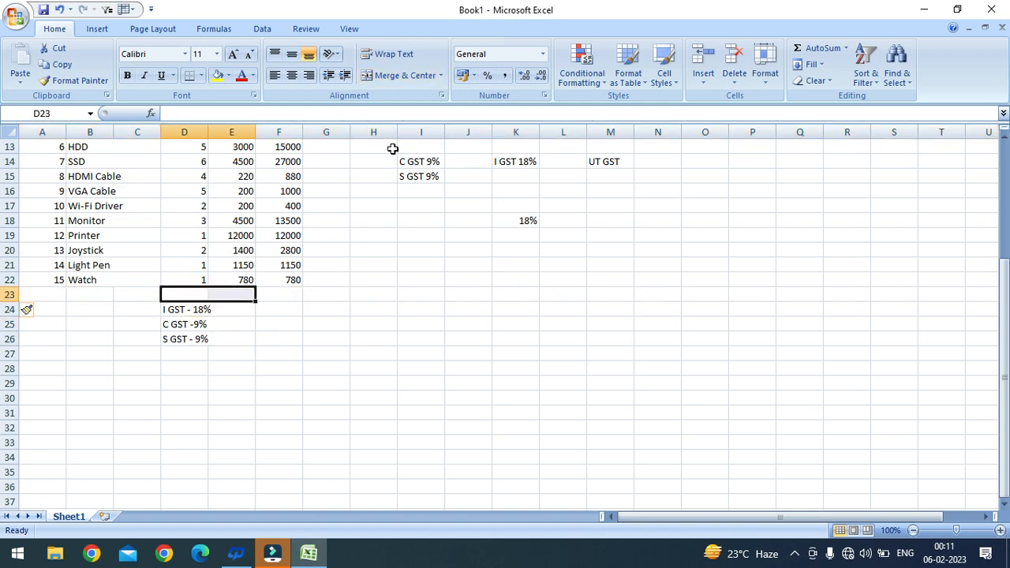
left_click(399, 75)
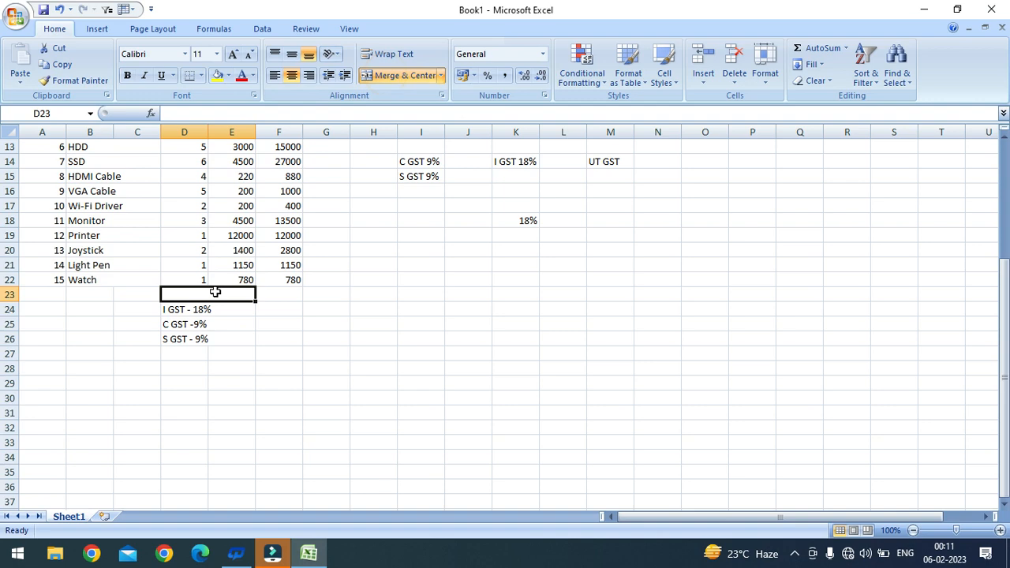
type("Tot")
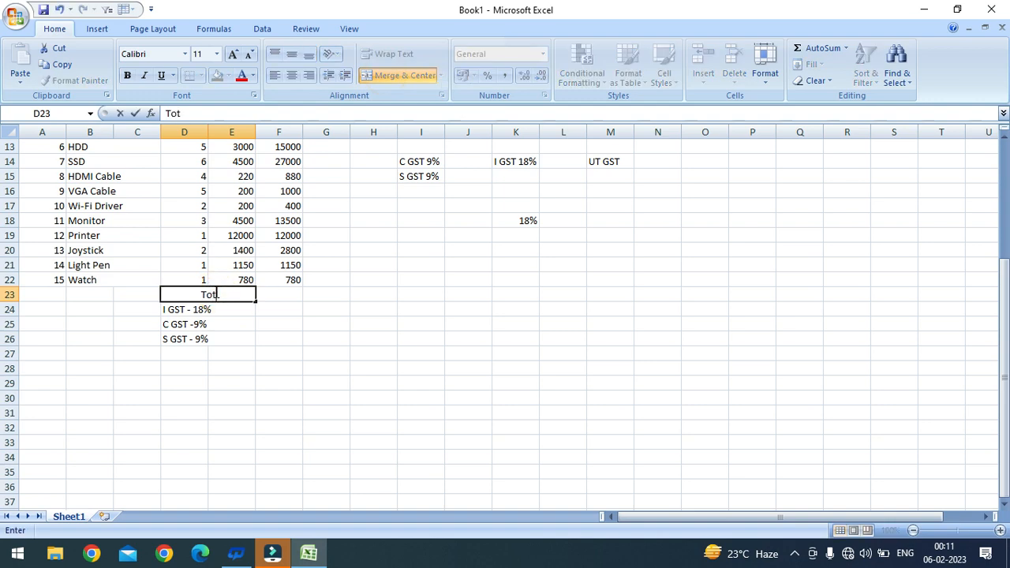
type("al Amount")
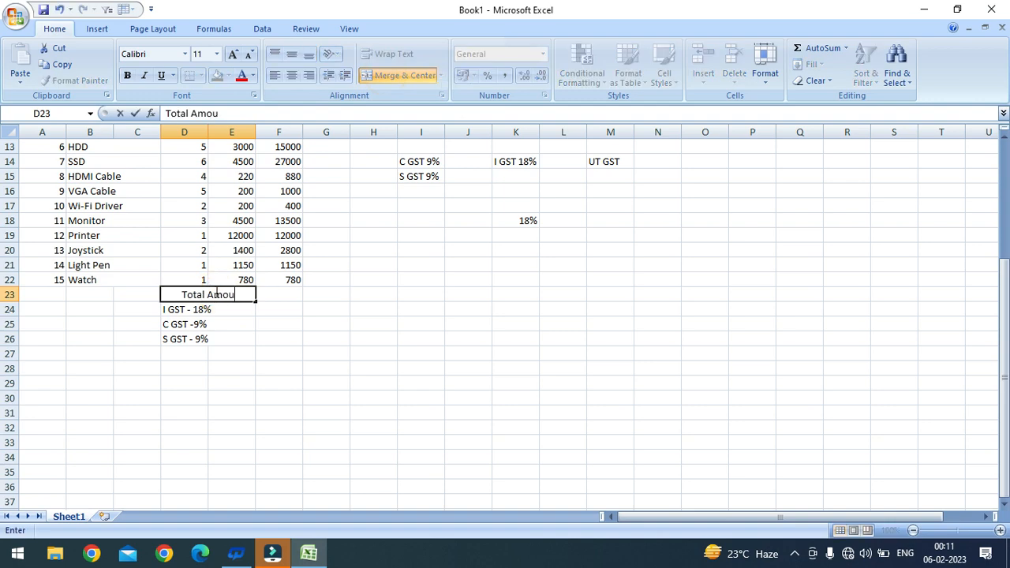
Step: Enter =SUM(F8:F22) in F23 to total the item amounts, giving 79230
left_click(297, 302)
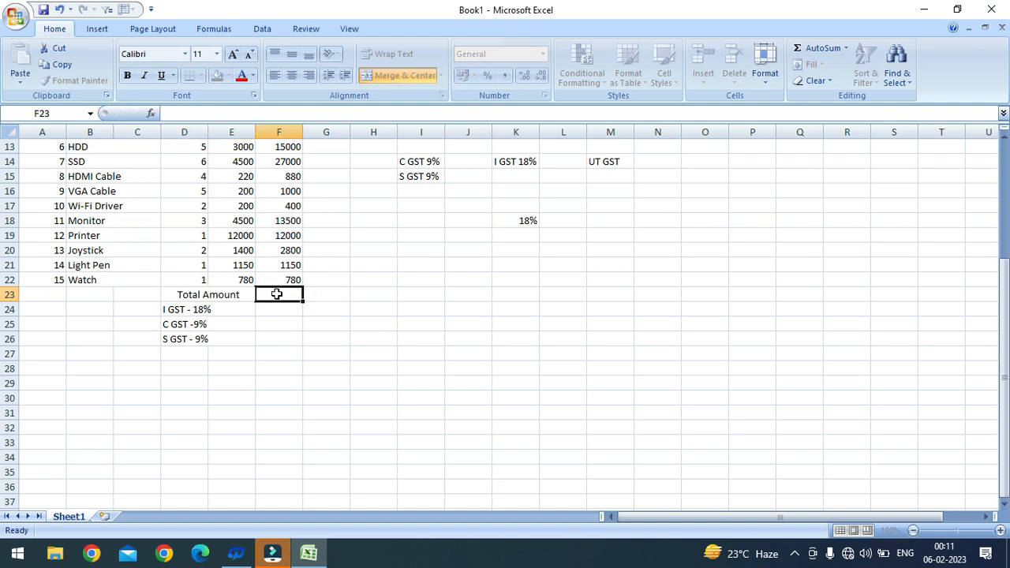
scroll(292, 296, "up", 4)
scroll(293, 250, "down", 1)
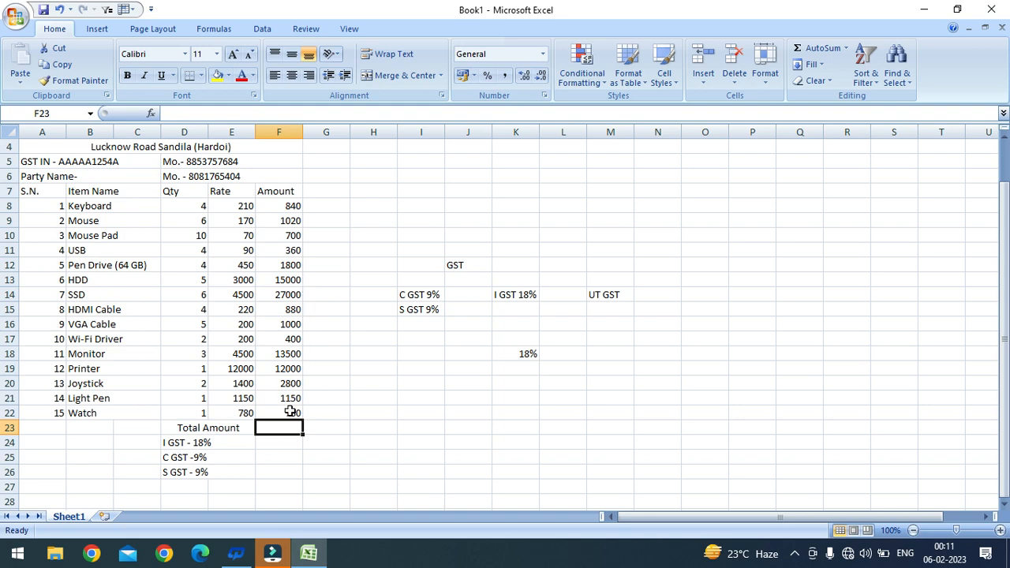
type("=sum")
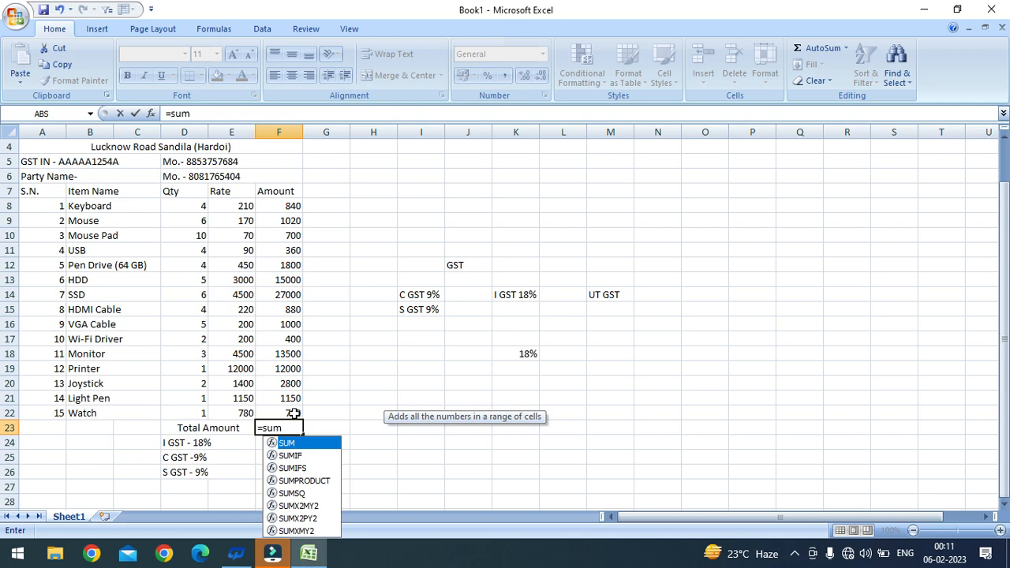
key("Tab")
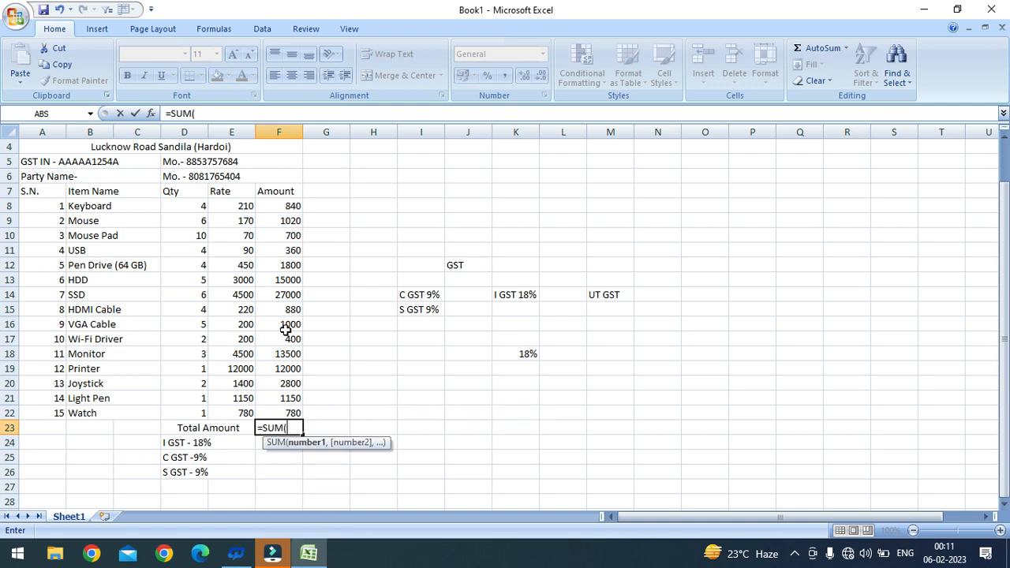
left_click_drag(281, 209, 276, 412)
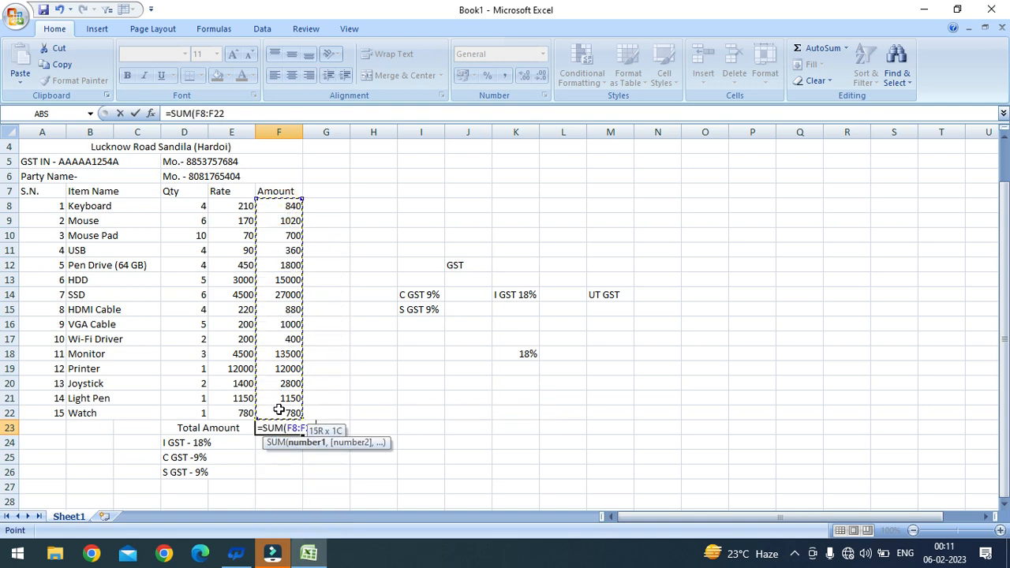
key("Return")
scroll(299, 395, "down", 1)
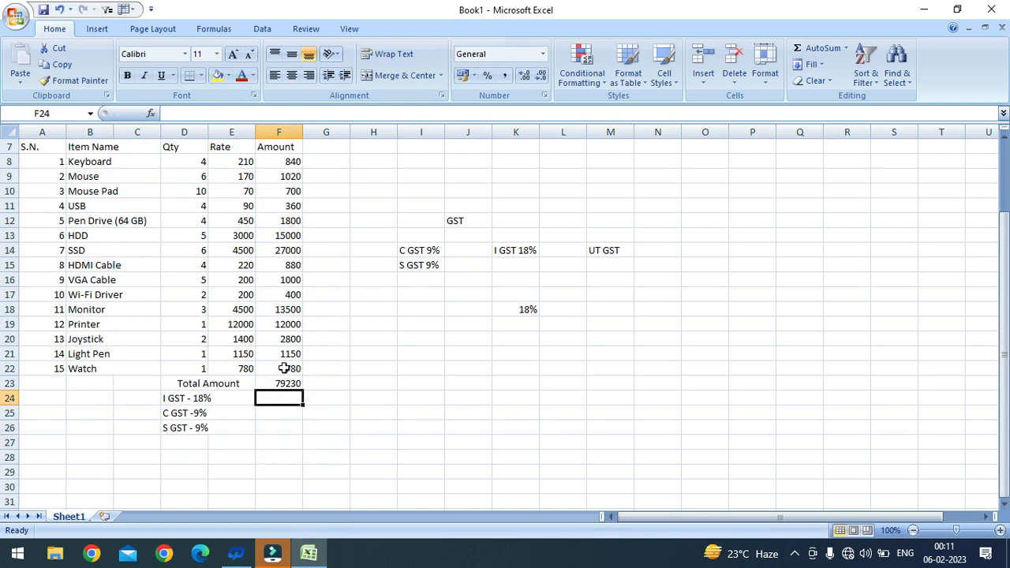
left_click(286, 384)
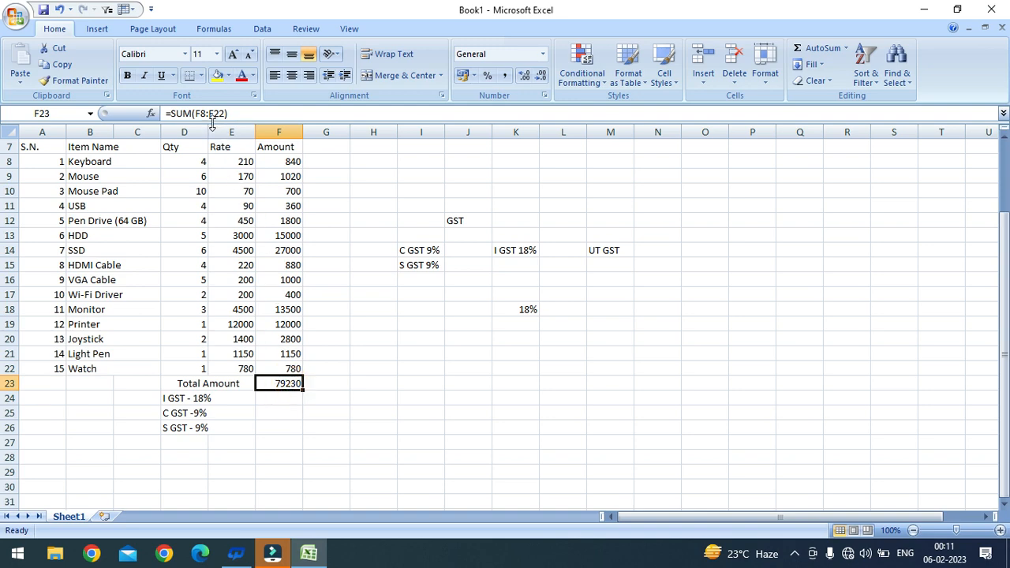
scroll(260, 312, "down", 2)
Step: Enter =F23*18% in F24 and =F23*9% in F25 and F26 (14261.4, 7130.7, 7130.7)
left_click(270, 311)
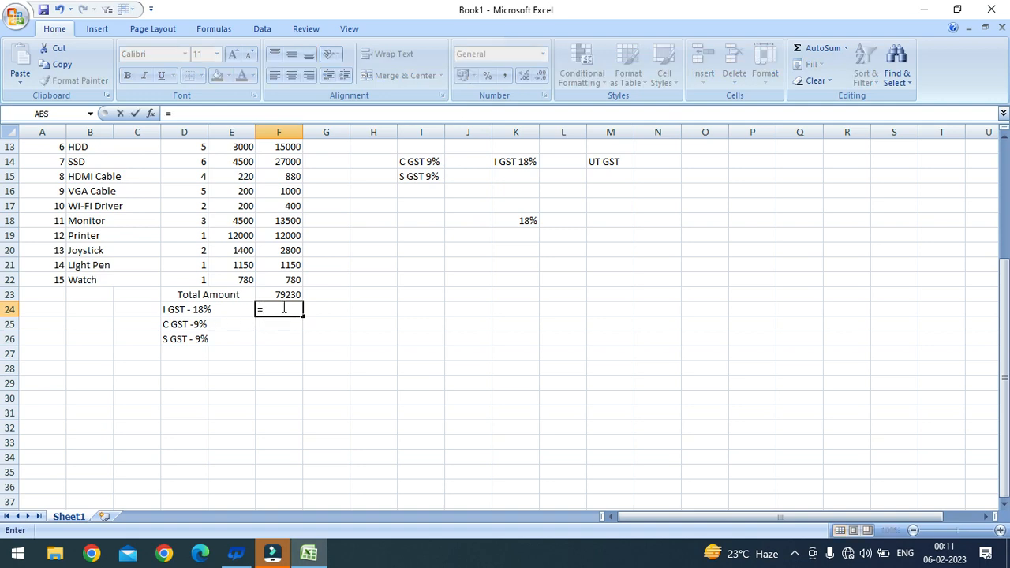
left_click(286, 294)
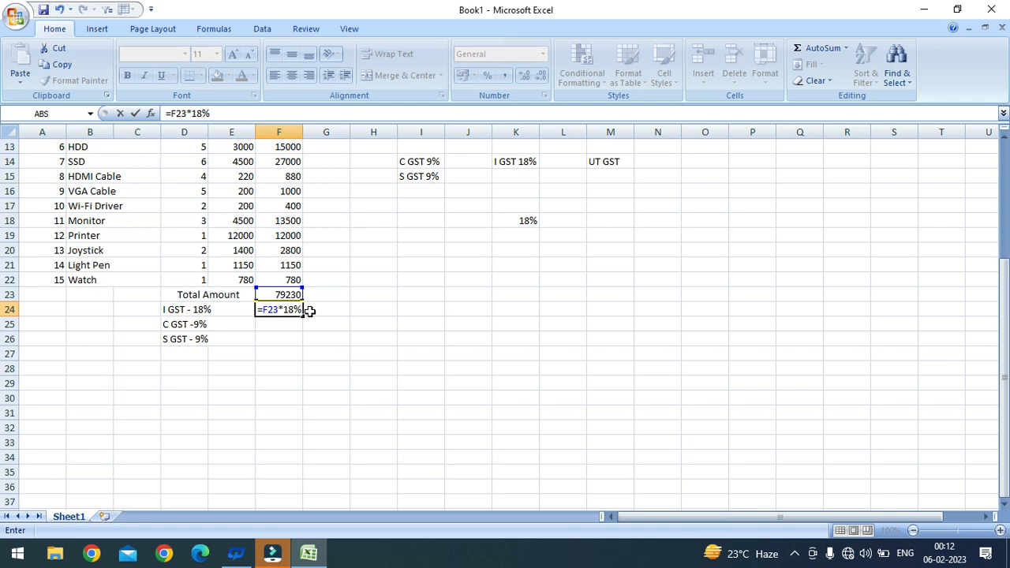
key("Return")
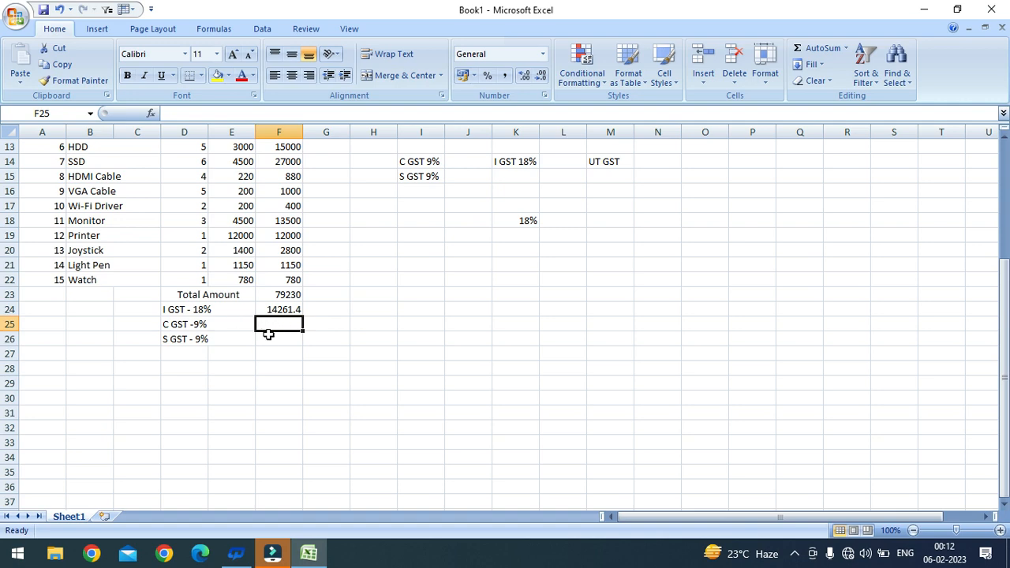
type("=")
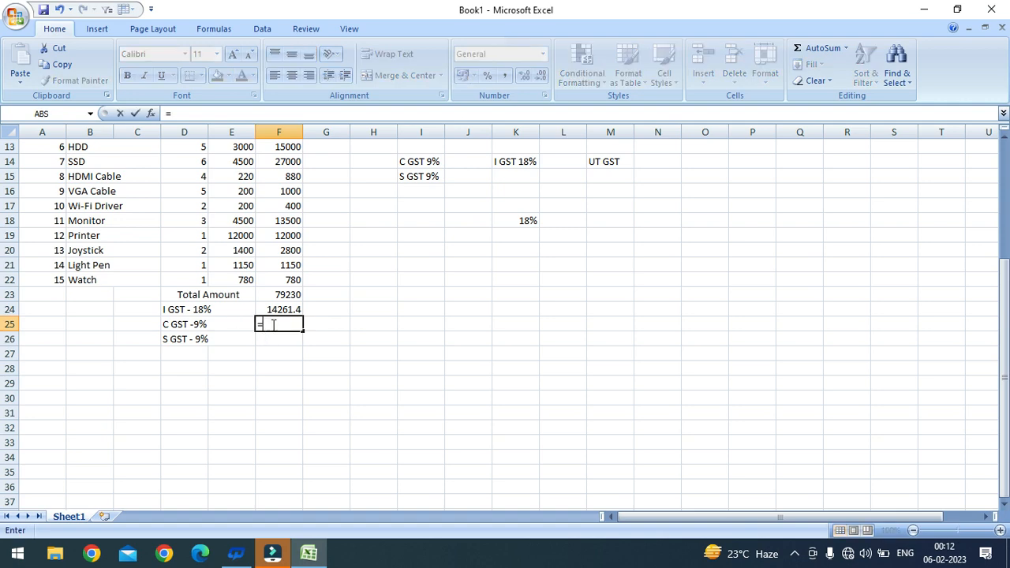
left_click(278, 295)
type("*")
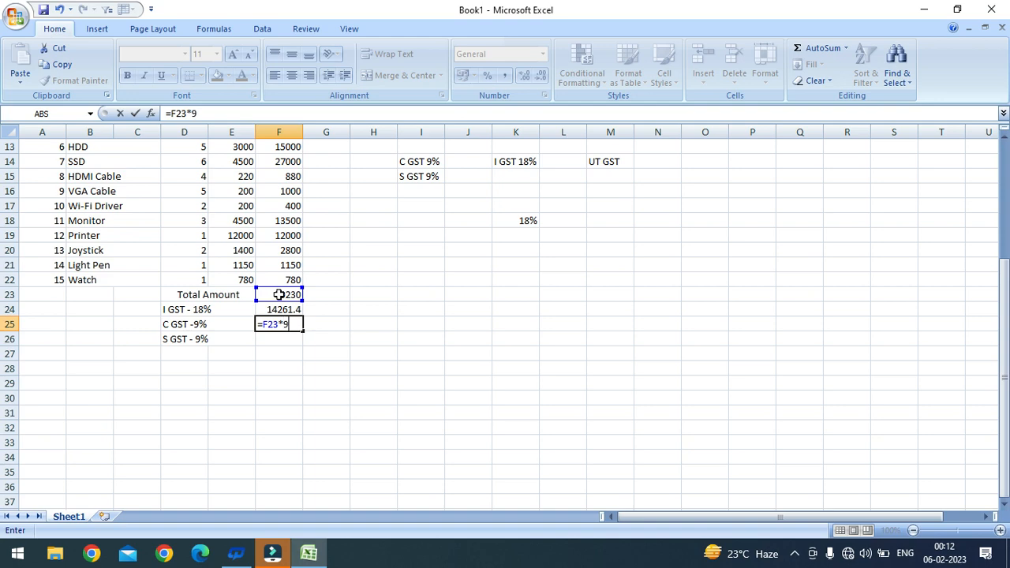
key("Return")
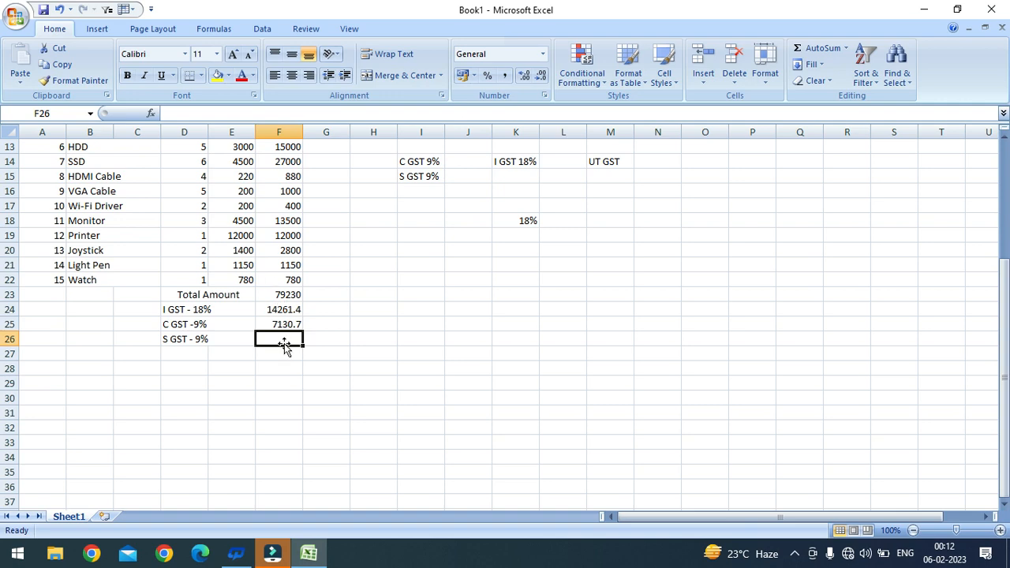
type("=")
left_click(278, 296)
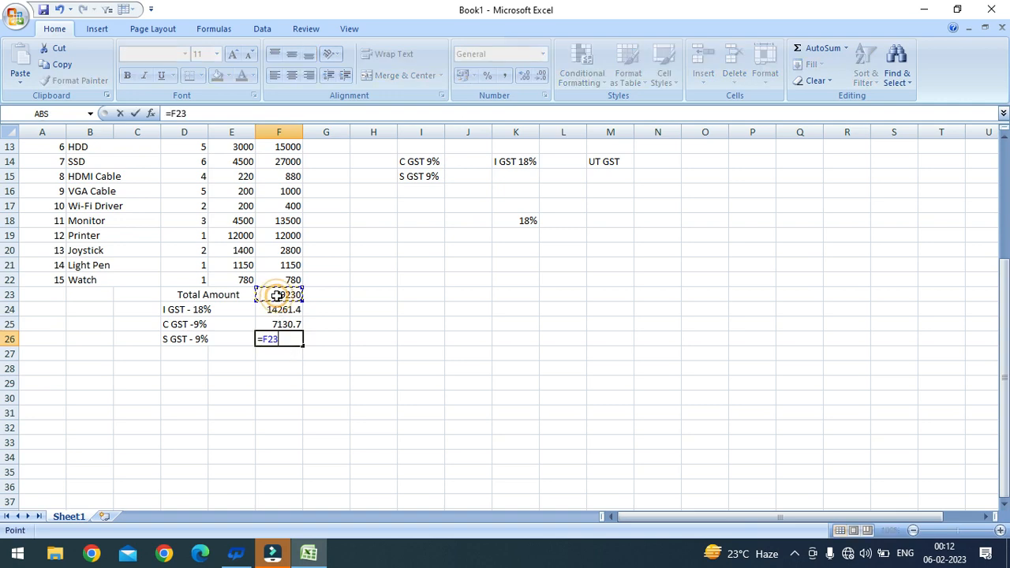
type("*9%")
key("Return")
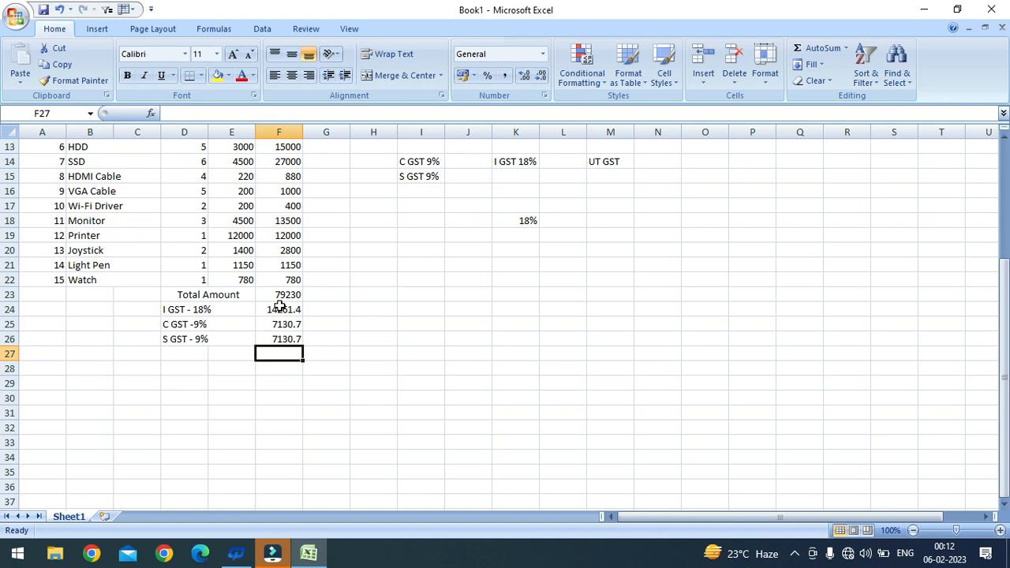
scroll(268, 357, "down", 1)
left_click_drag(190, 312, 229, 320)
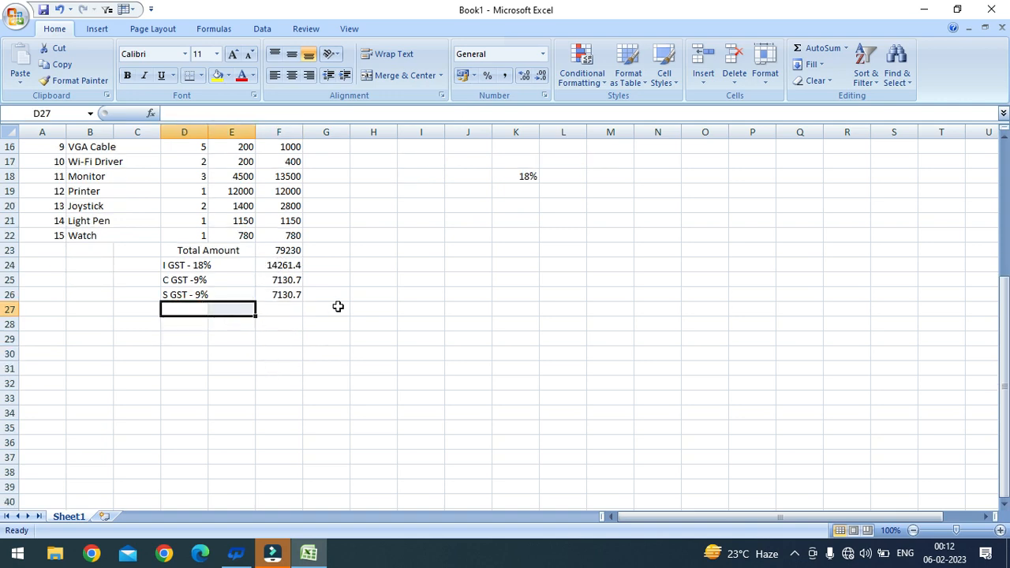
Step: Label merged D27:E27 Grand Total and build a first sum formula in F27
left_click(381, 75)
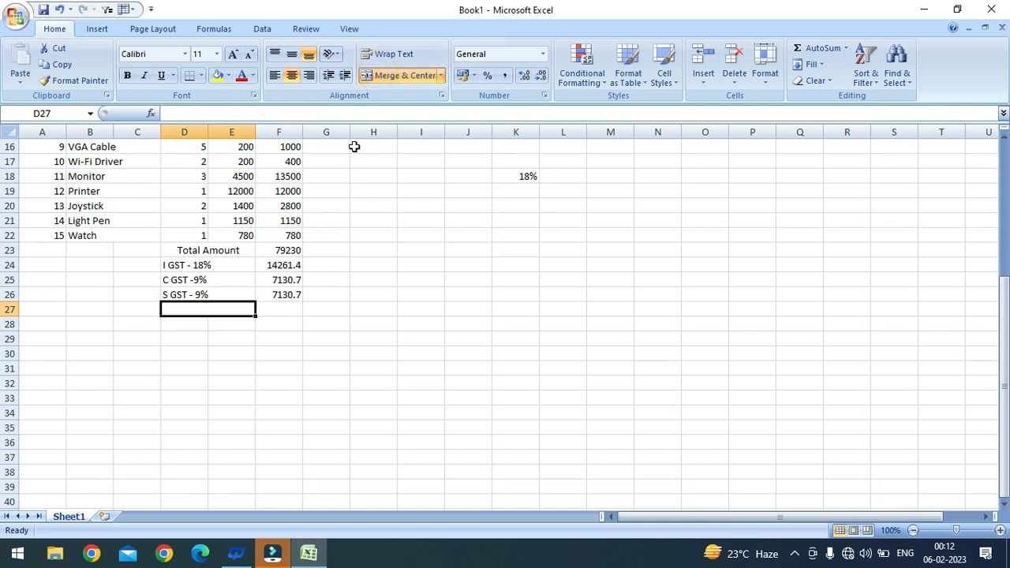
type("Gran")
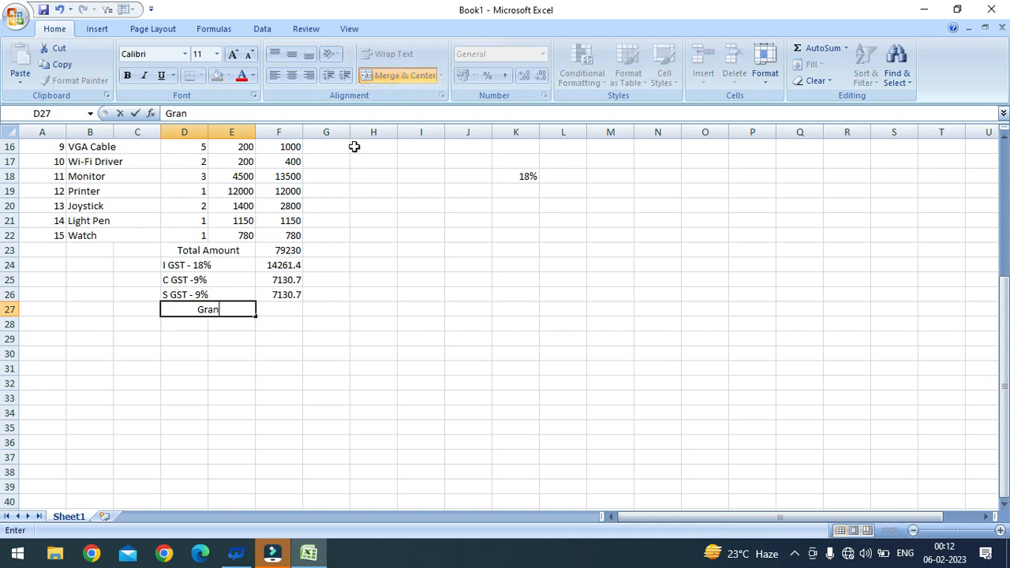
type("d Total")
left_click(283, 306)
type("=")
left_click(279, 249)
type("+")
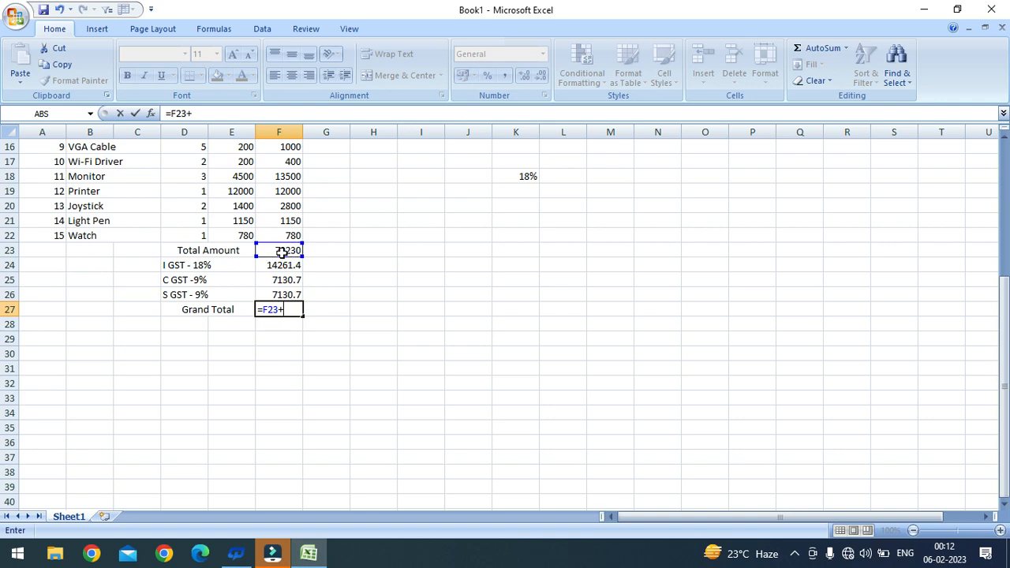
left_click(282, 269)
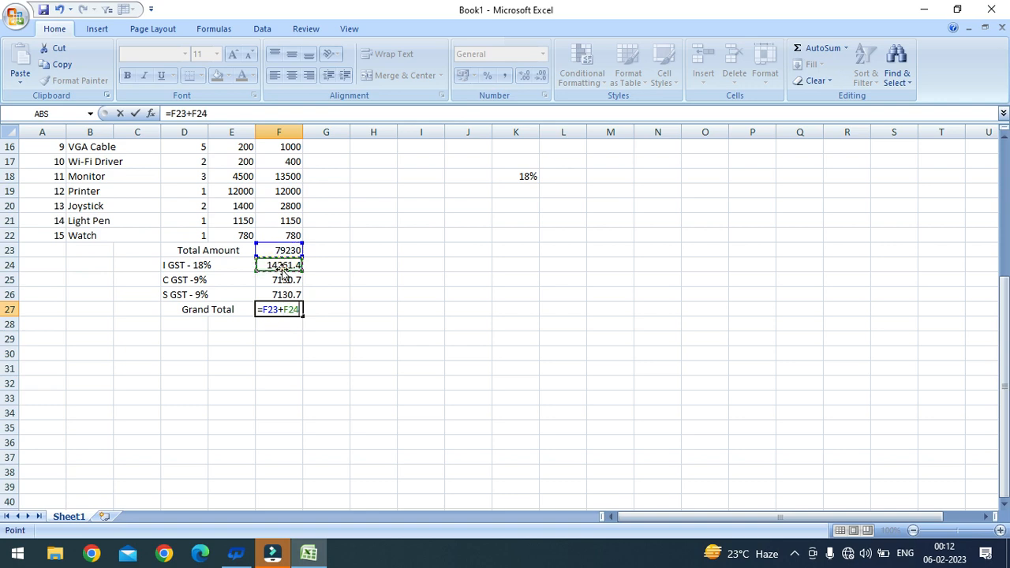
key("BackSpace")
key("BackSpace")
key("BackSpace")
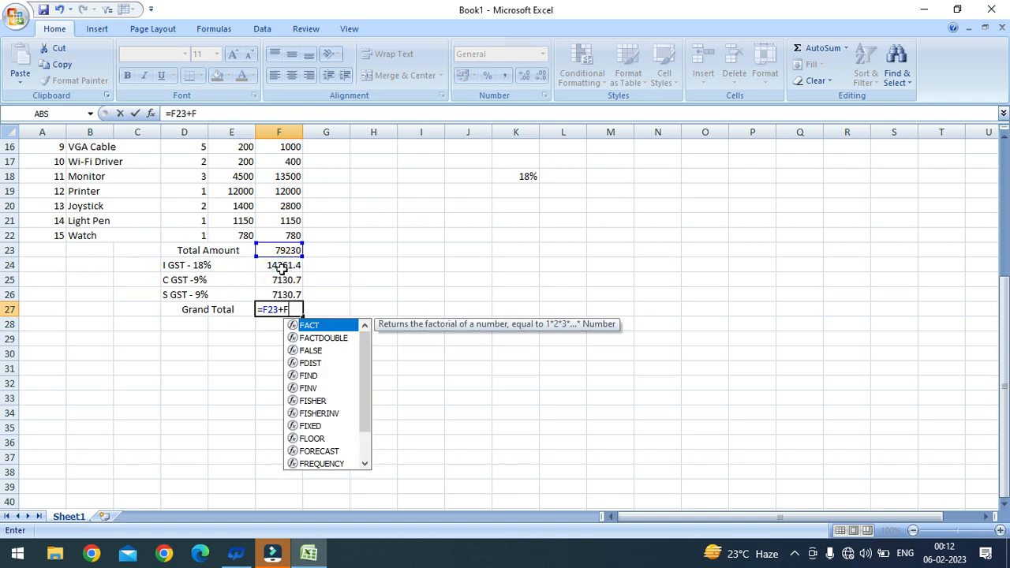
left_click_drag(280, 280, 283, 296)
key("Return")
Step: Rebuild the F27 formula as Total Amount plus the C GST and S GST range
left_click(285, 309)
left_click(230, 114)
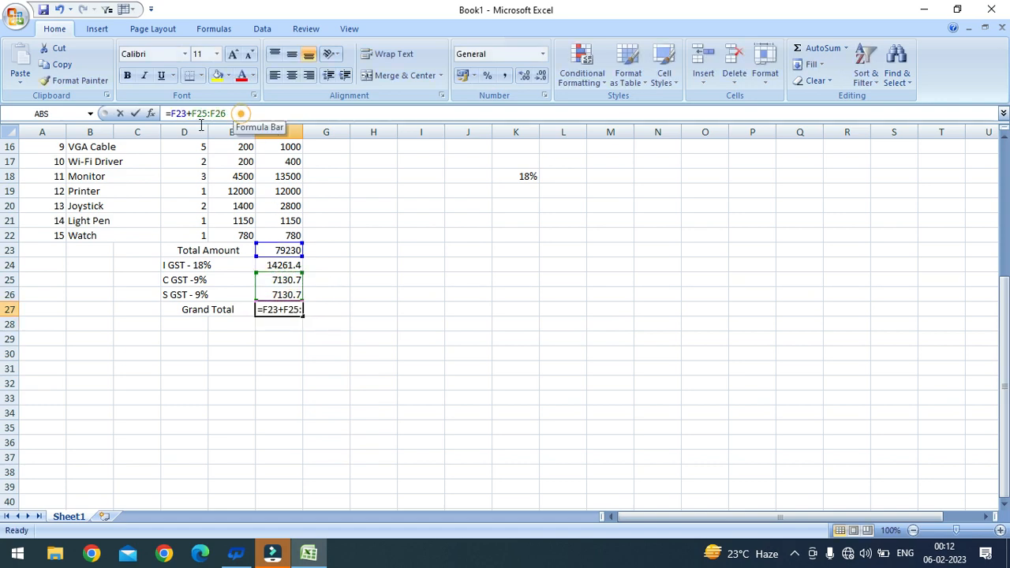
key("BackSpace")
key("BackSpace")
key("BackSpace")
key("BackSpace")
key("BackSpace")
key("BackSpace")
key("BackSpace")
key("BackSpace")
key("BackSpace")
key("BackSpace")
key("BackSpace")
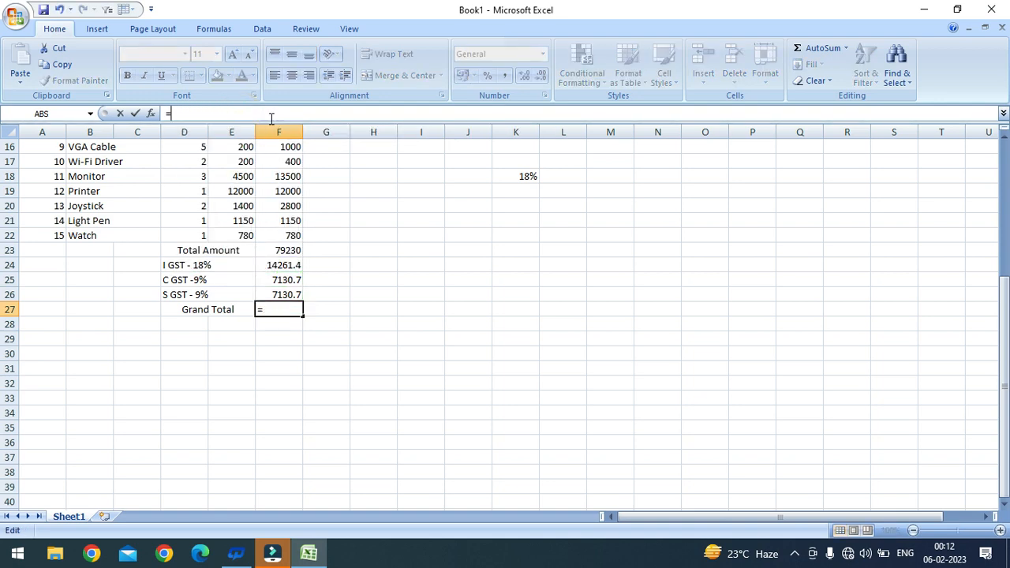
left_click(285, 250)
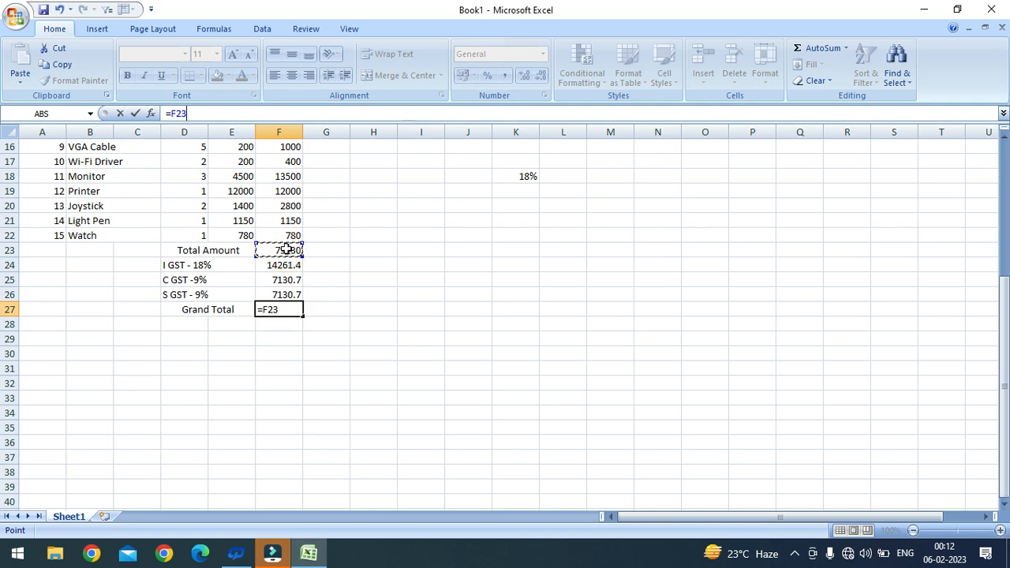
type("+")
left_click_drag(280, 280, 279, 292)
key("Return")
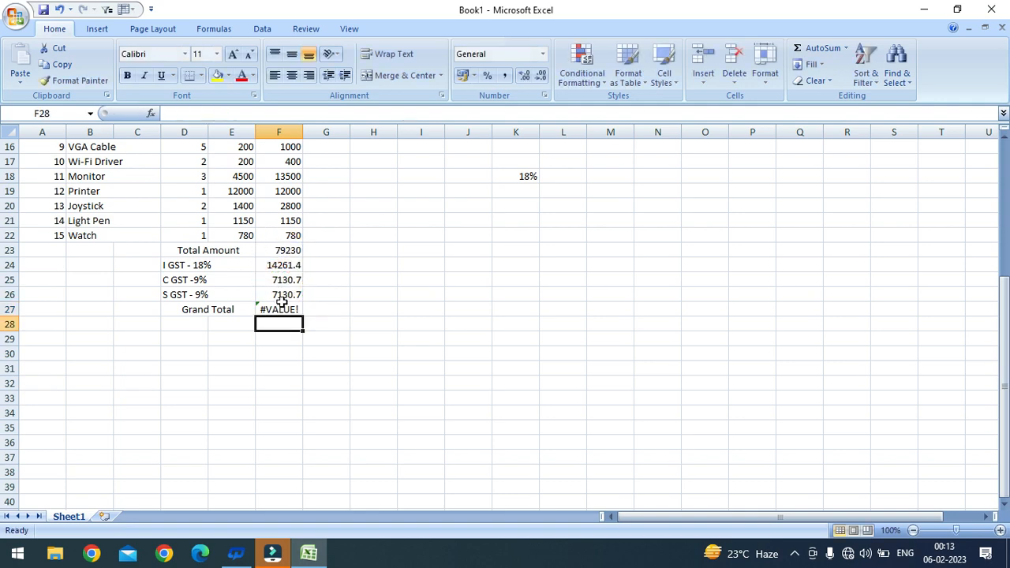
Step: Re-enter F27 as =F23+F25+F26, giving a Grand Total of 93491.4
left_click(276, 309)
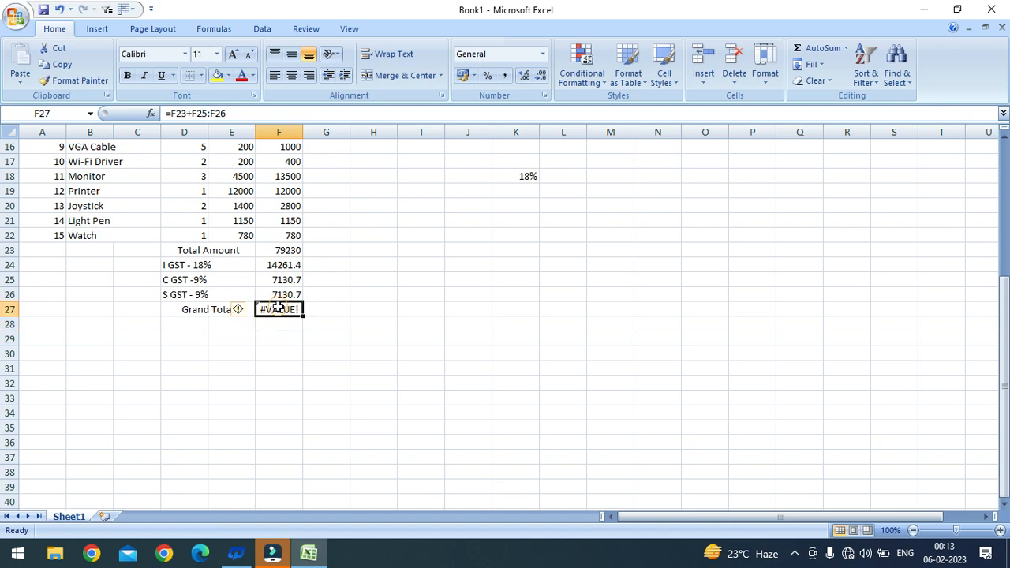
key("BackSpace")
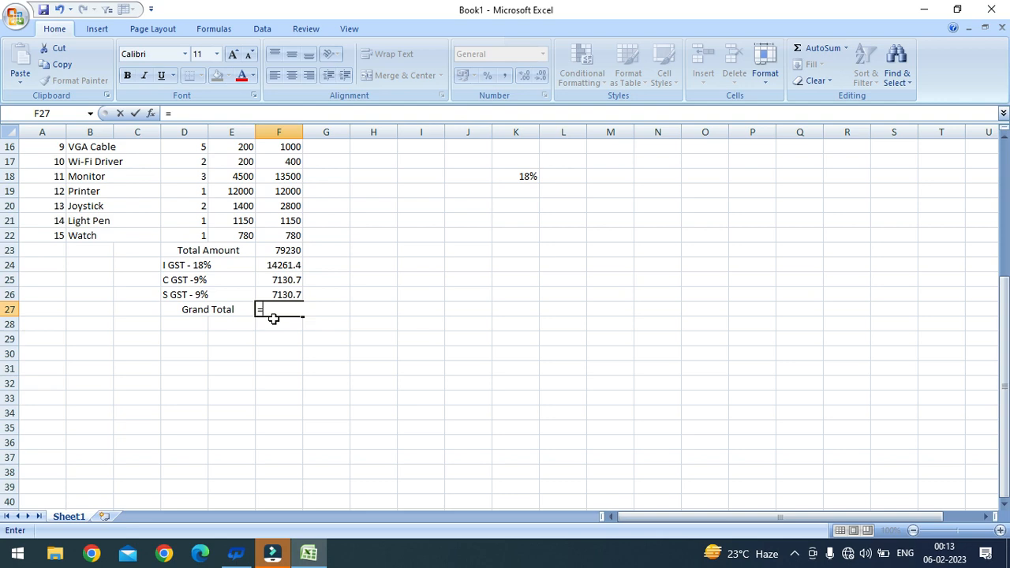
left_click(278, 251)
type("+")
left_click(288, 281)
type("+")
left_click(285, 295)
type("+")
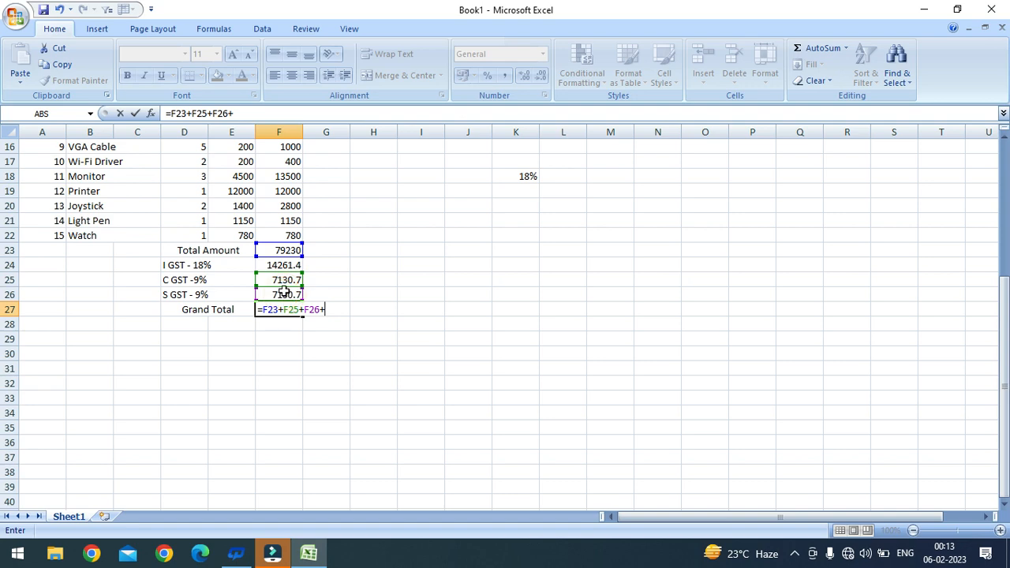
key("Return")
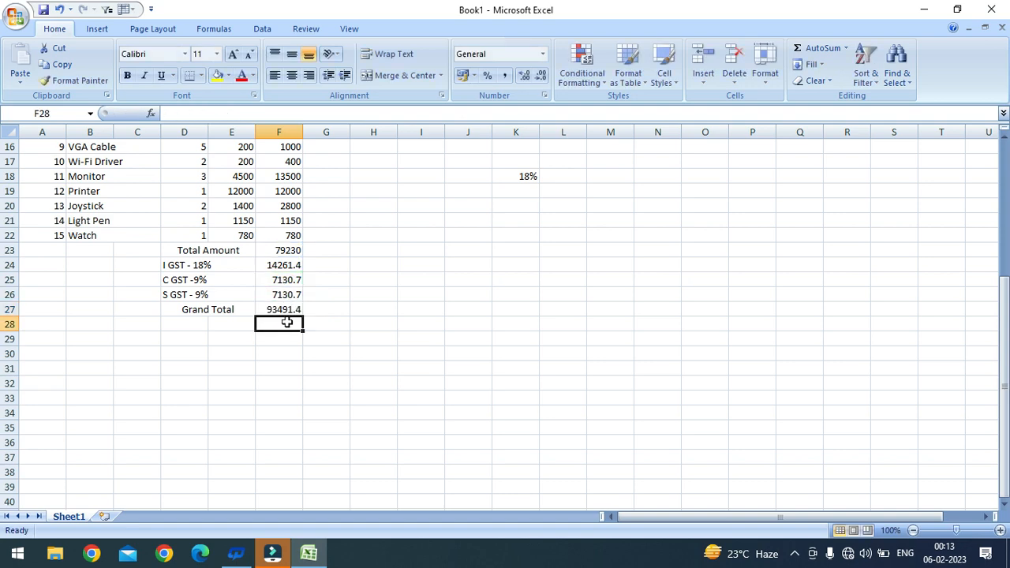
scroll(280, 307, "up", 5)
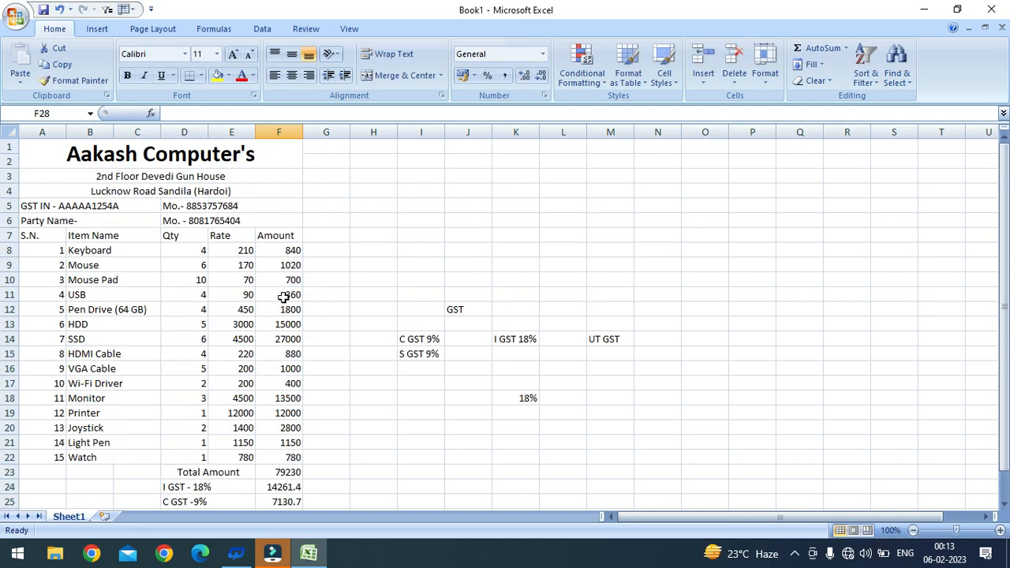
Step: Merge D29:F32 into one signature box
scroll(275, 287, "down", 8)
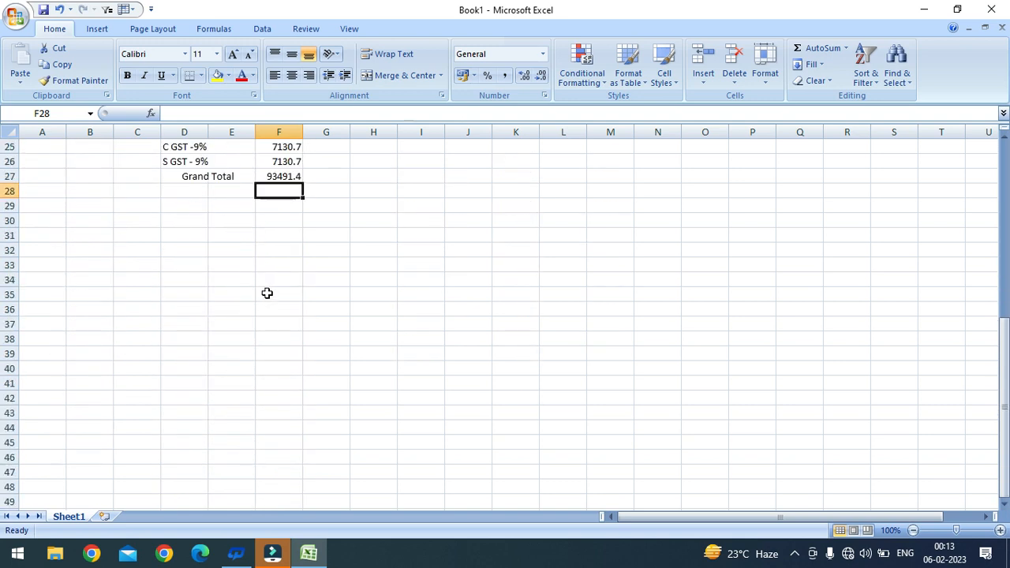
scroll(260, 284, "up", 2)
left_click_drag(193, 295, 264, 344)
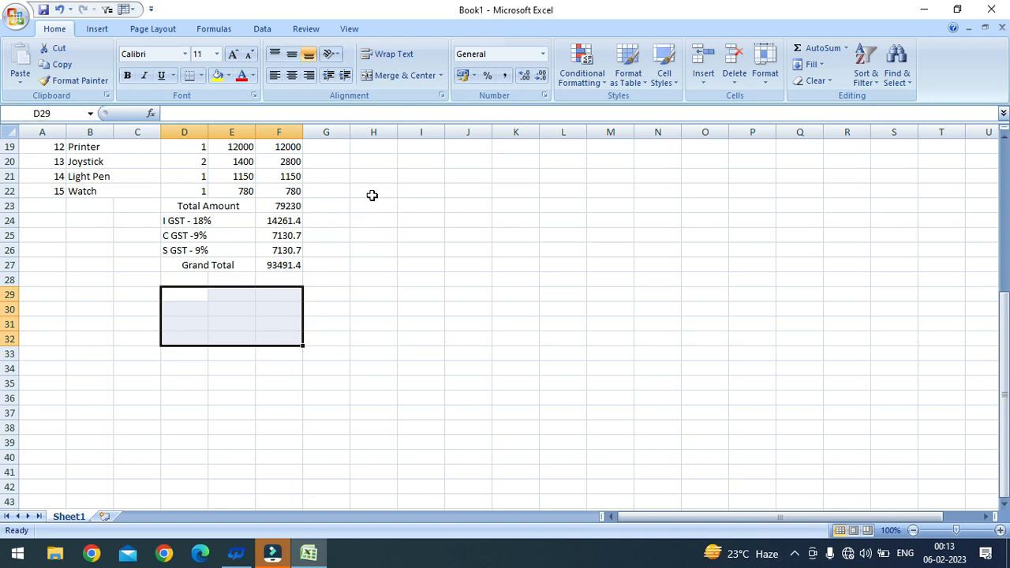
left_click(269, 325)
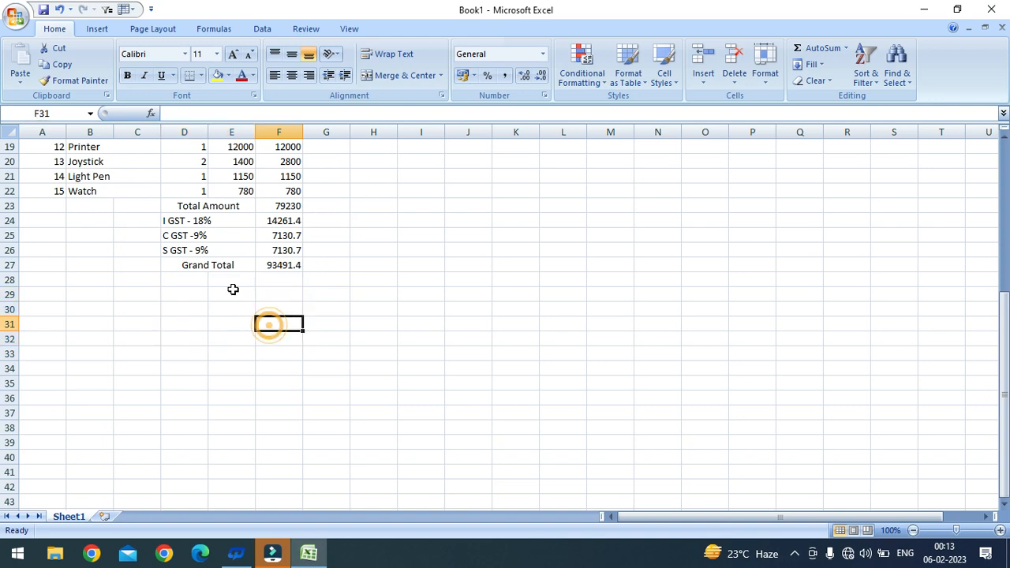
left_click_drag(192, 296, 273, 342)
left_click(379, 77)
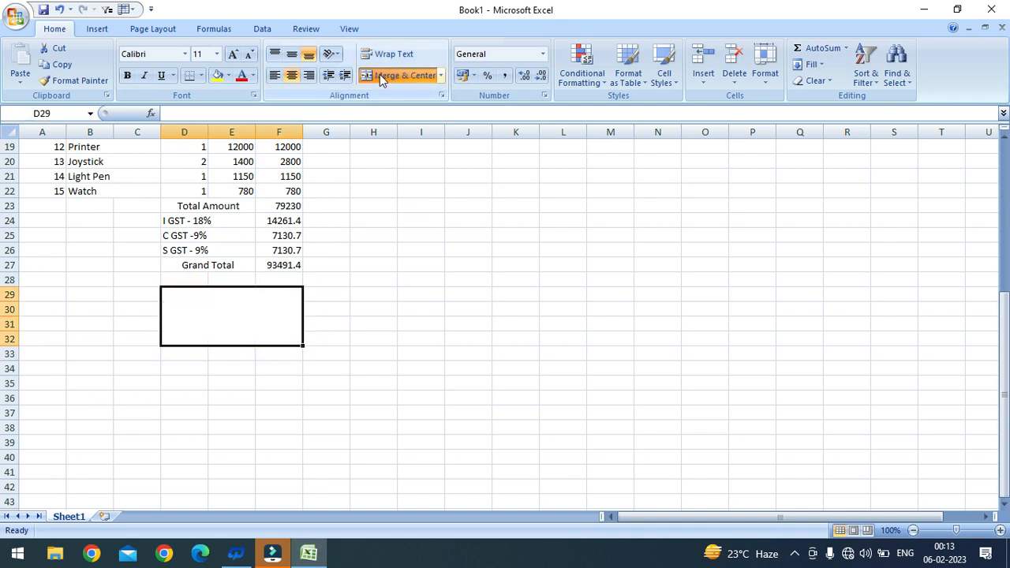
Step: Merge D28:F28 as a Signature heading and begin typing Signature in the box
left_click_drag(202, 278, 282, 278)
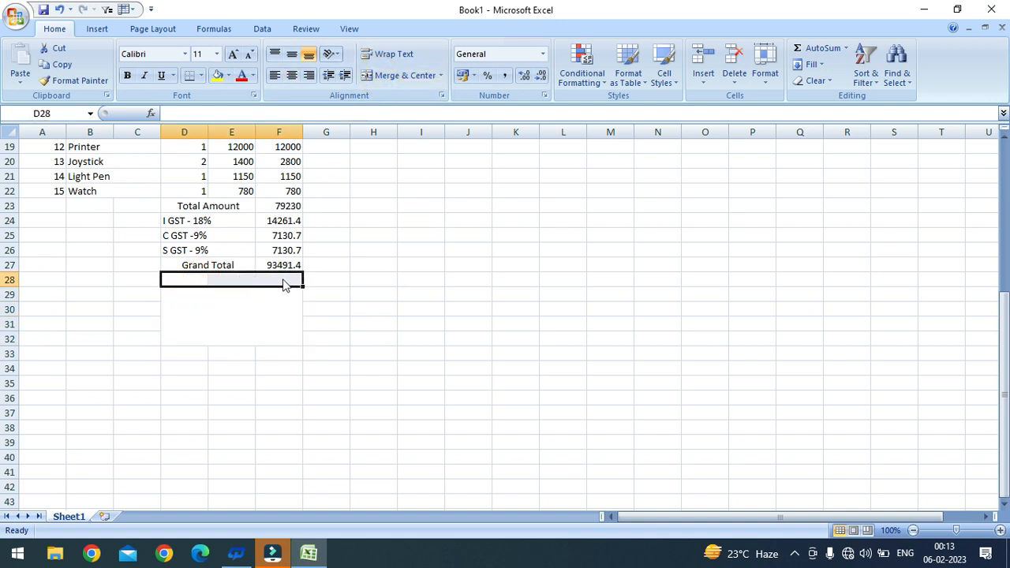
left_click(380, 75)
type("Si")
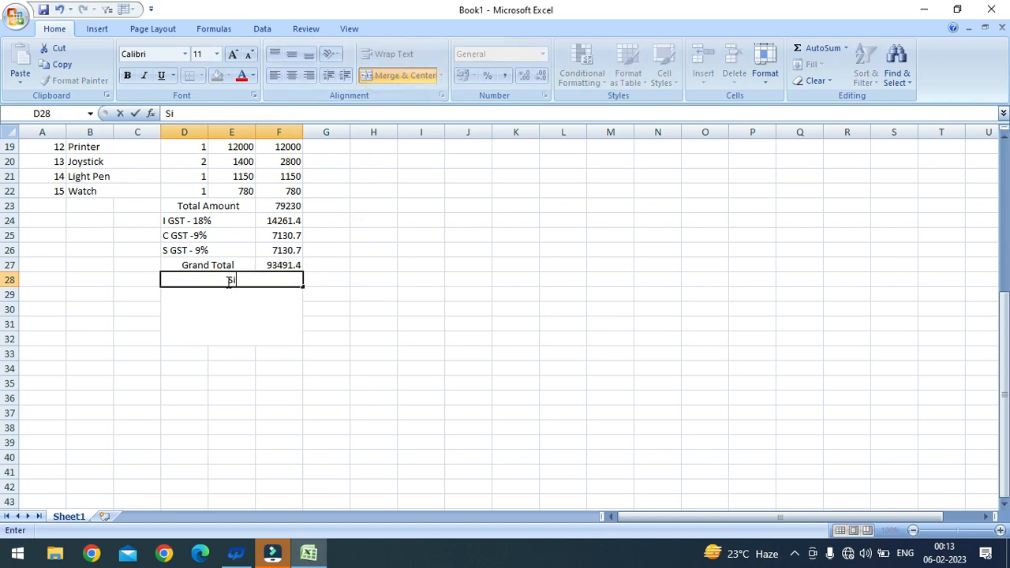
type("gnature")
left_click(226, 307)
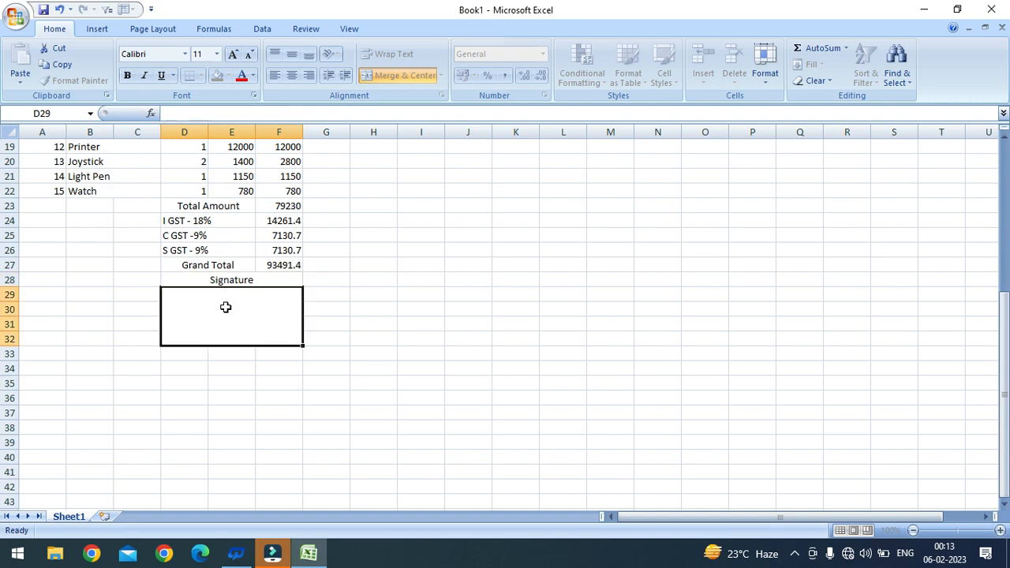
type("Signature")
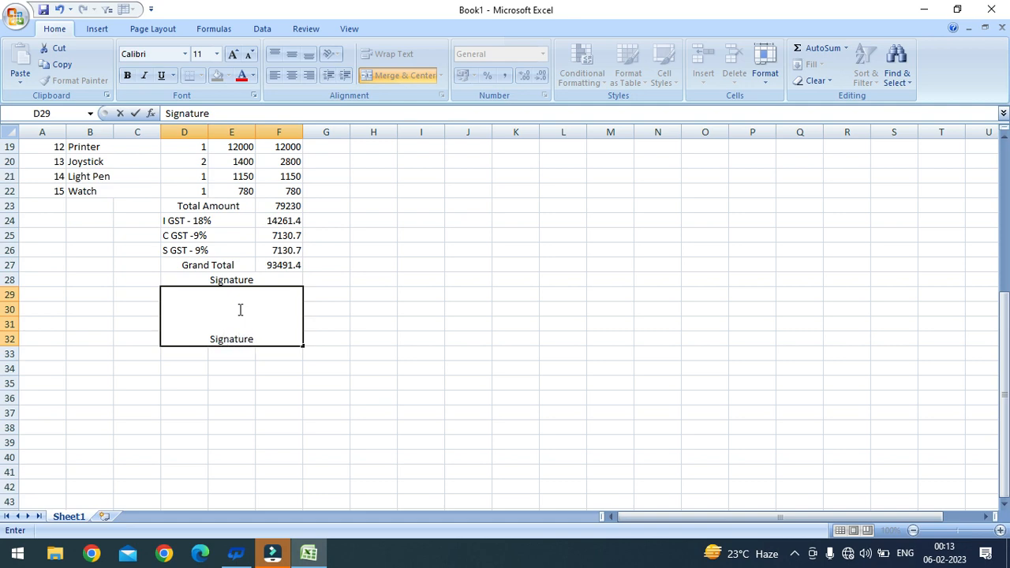
Step: Angle the Signature text counterclockwise and set its font size to 16
left_click(238, 463)
left_click(241, 314)
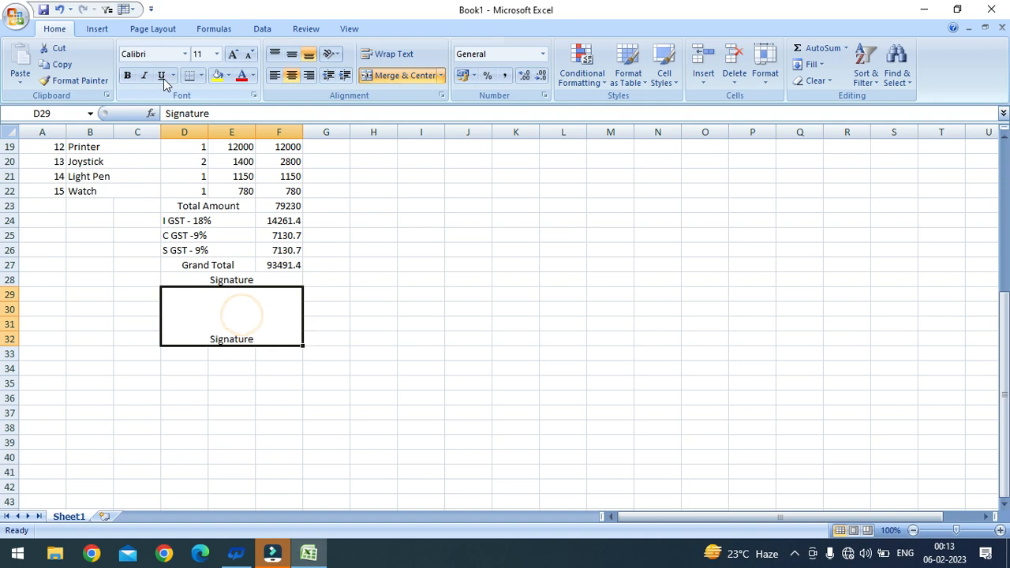
left_click(235, 55)
left_click(236, 55)
left_click(235, 56)
left_click(237, 57)
left_click(237, 57)
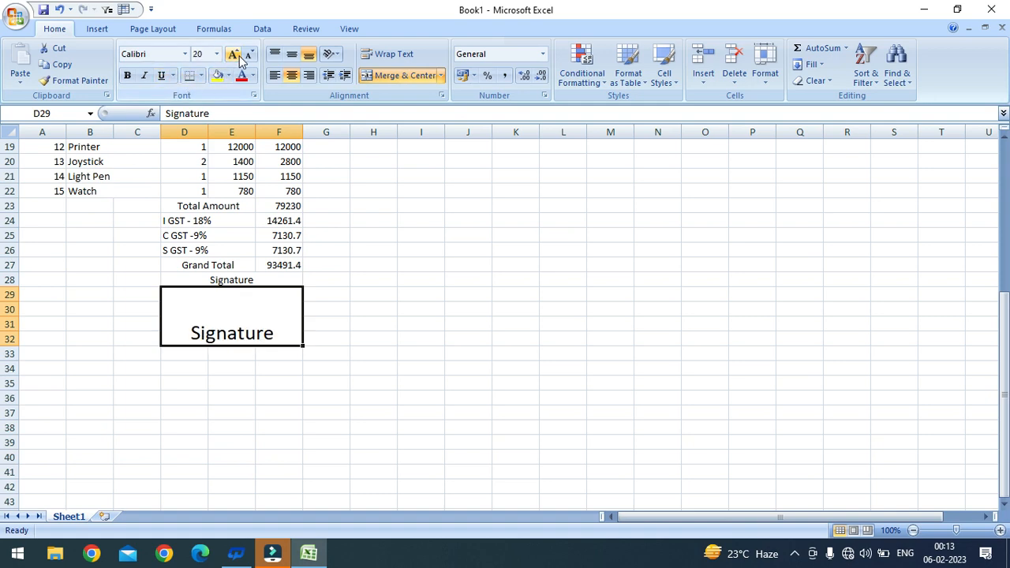
left_click(339, 57)
left_click(342, 73)
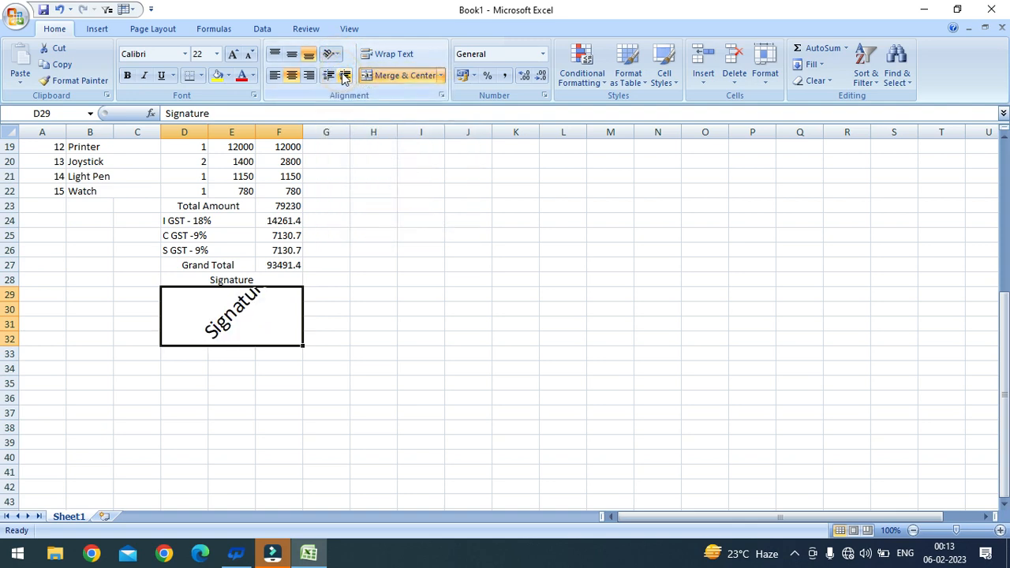
left_click(250, 57)
left_click(250, 57)
left_click(248, 57)
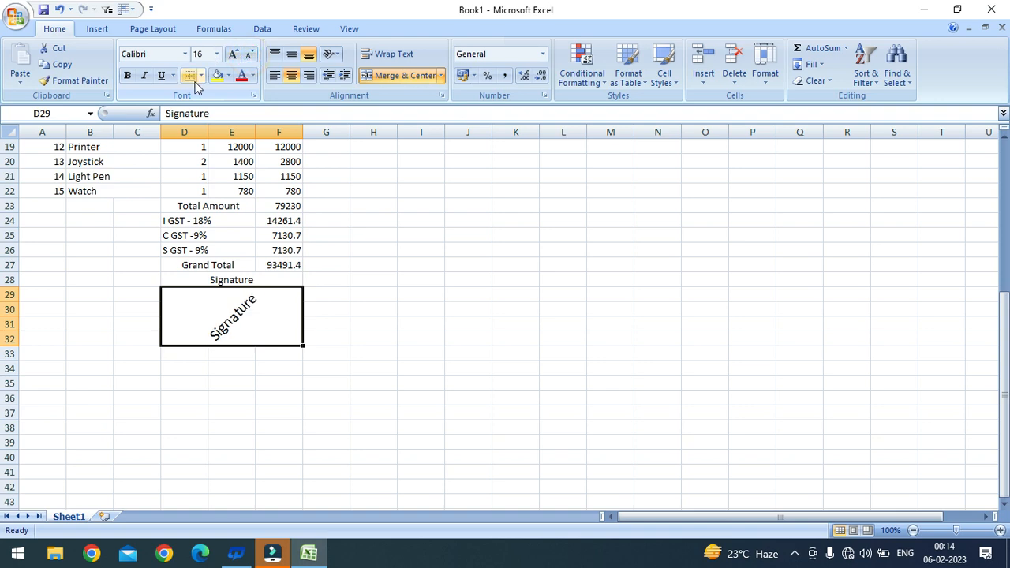
Step: Colour the Signature text light grey
left_click(229, 76)
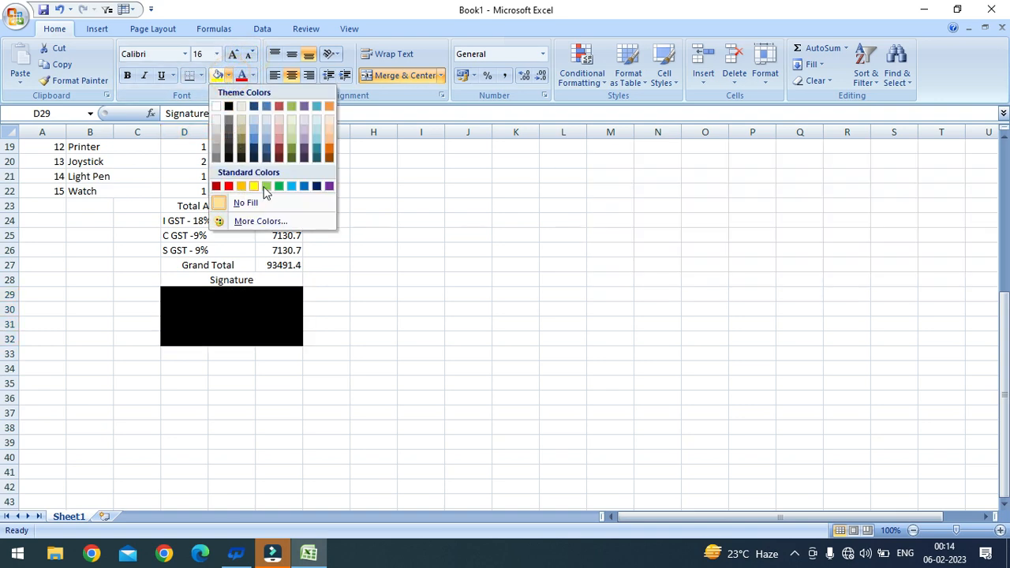
left_click(379, 188)
left_click(252, 76)
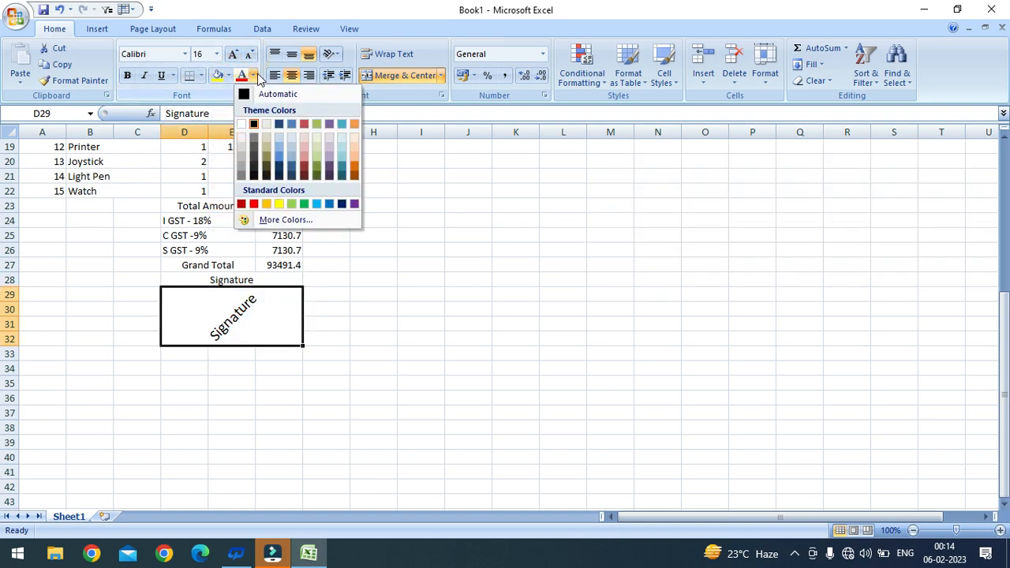
left_click(240, 158)
scroll(221, 284, "up", 6)
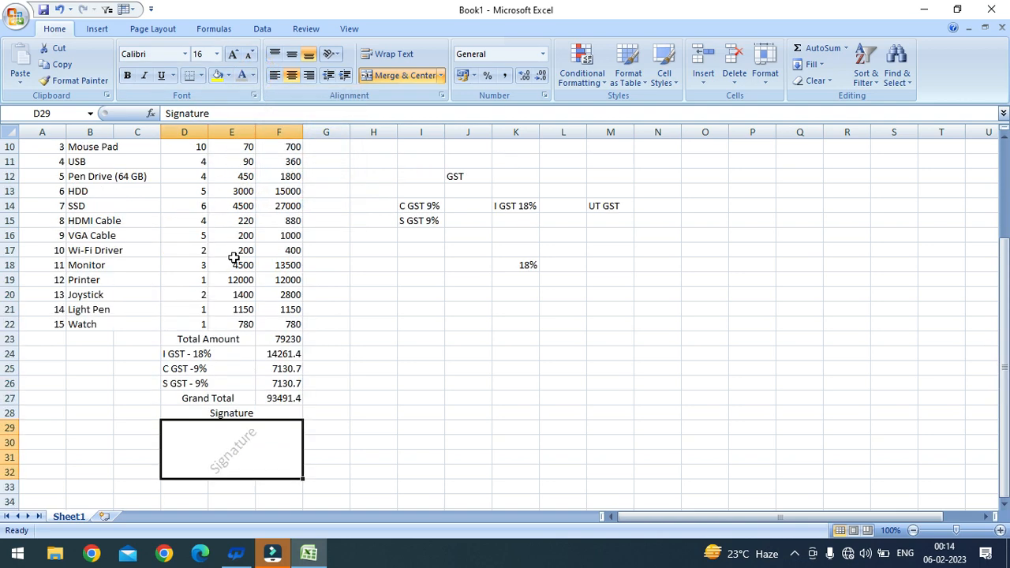
scroll(204, 230, "down", 2)
scroll(204, 230, "up", 2)
scroll(204, 230, "down", 7)
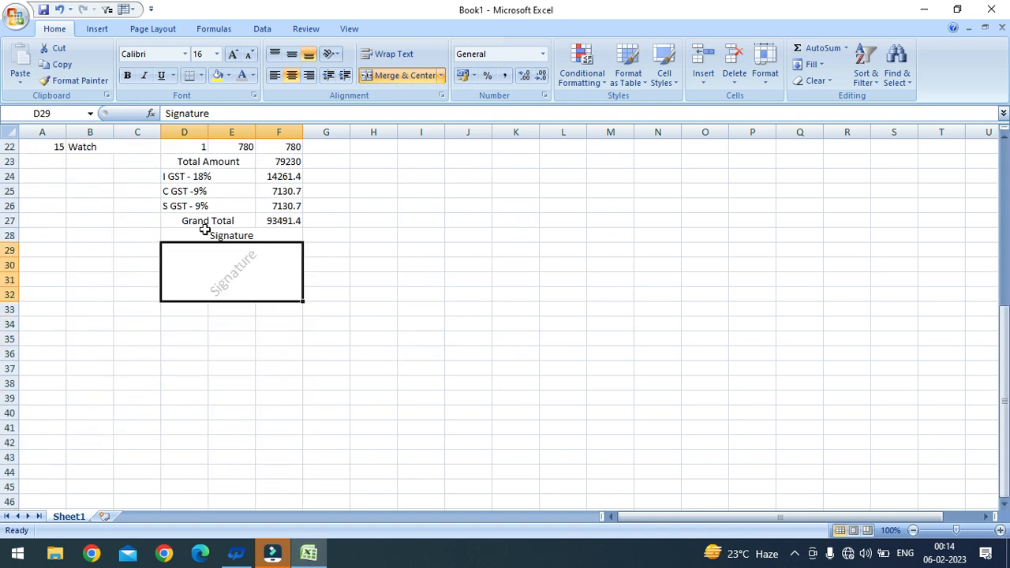
scroll(193, 268, "up", 7)
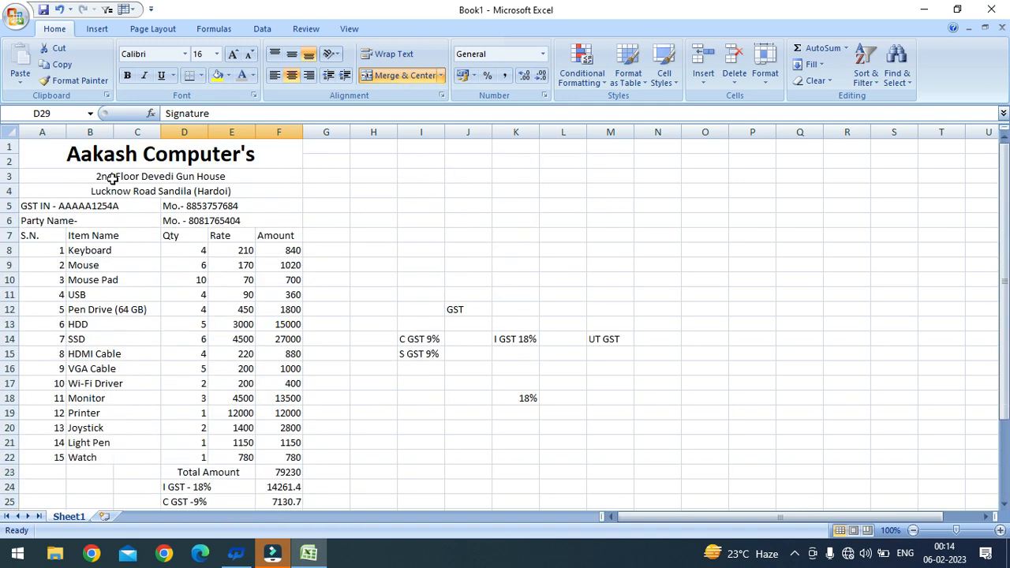
Step: Apply All Borders to A1:F33, covering the whole bill
left_click_drag(77, 150, 204, 385)
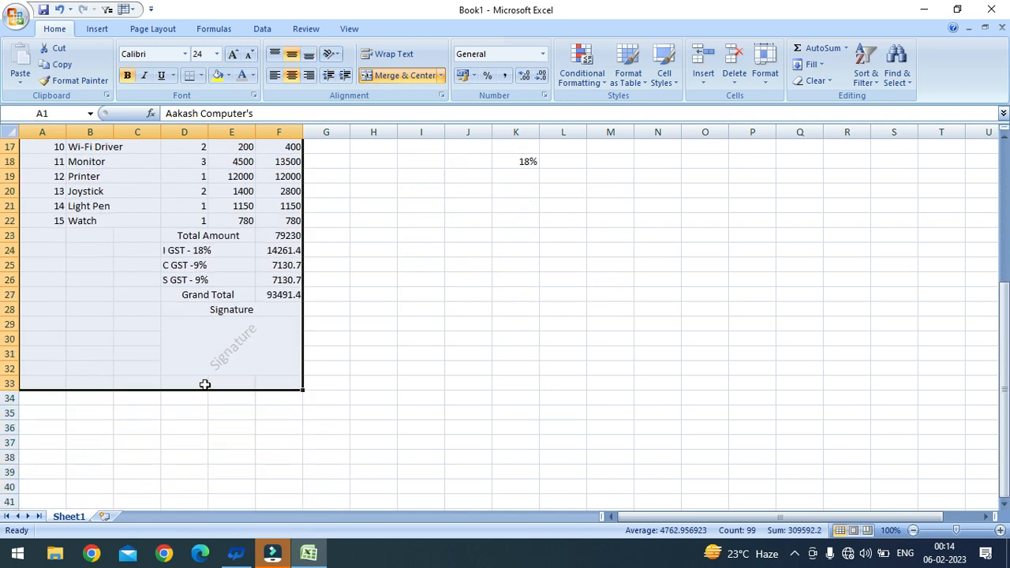
left_click(204, 75)
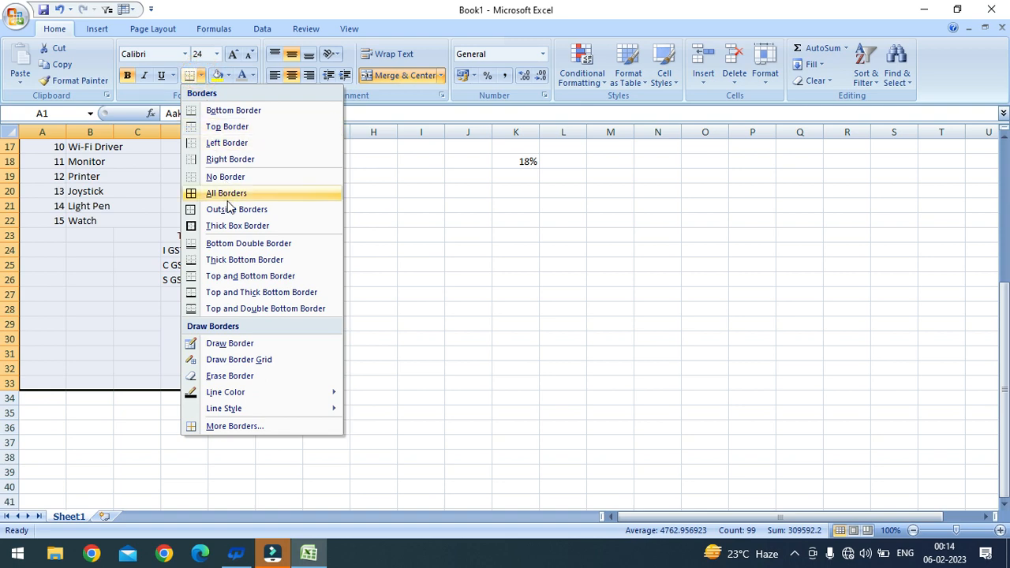
left_click(223, 195)
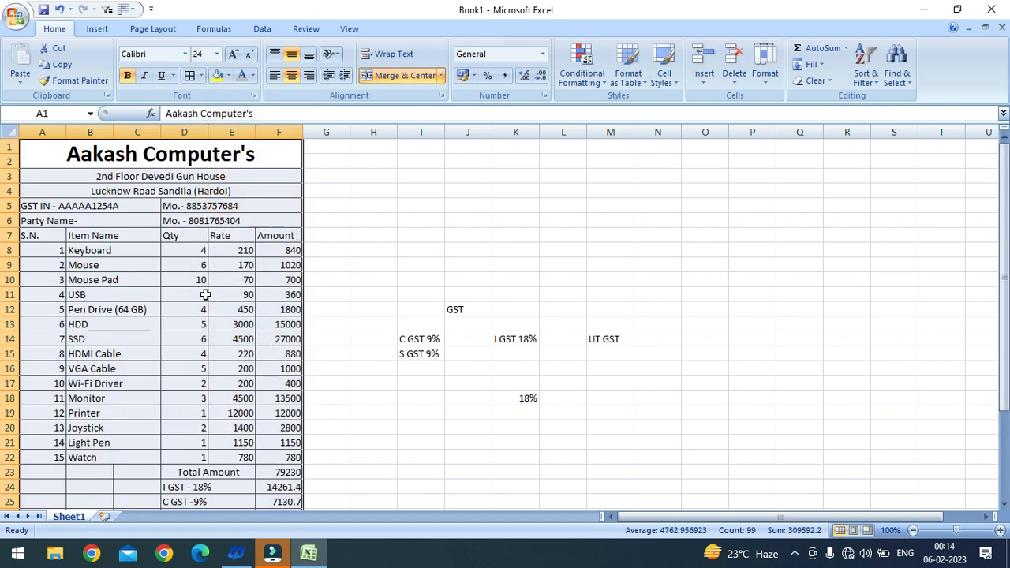
left_click(204, 295)
scroll(162, 272, "down", 5)
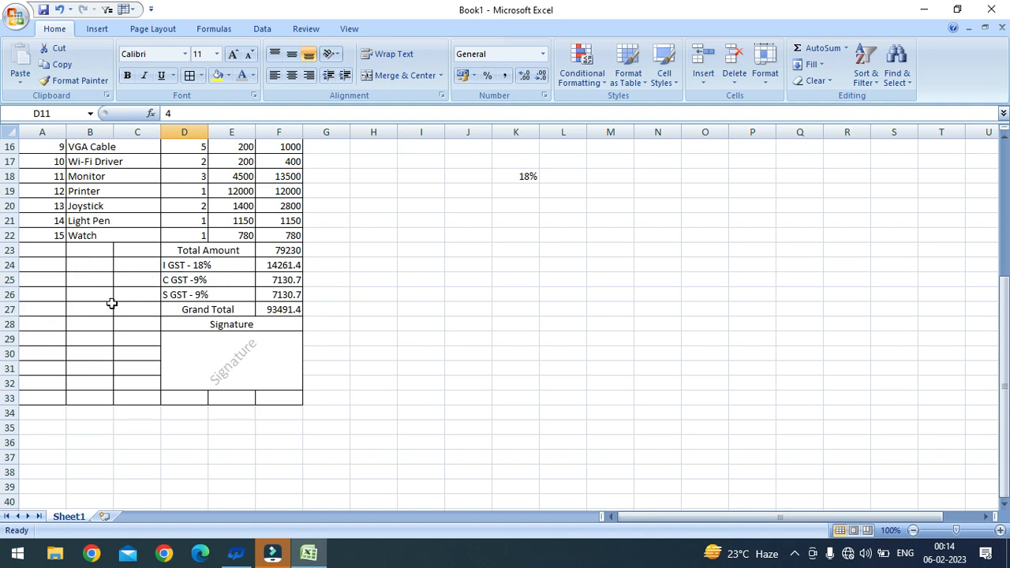
scroll(111, 299, "up", 5)
scroll(108, 299, "down", 5)
Step: Merge and centre A23:C23 labelled Amount in Words, then select A24:C26 below it
left_click_drag(55, 255, 131, 250)
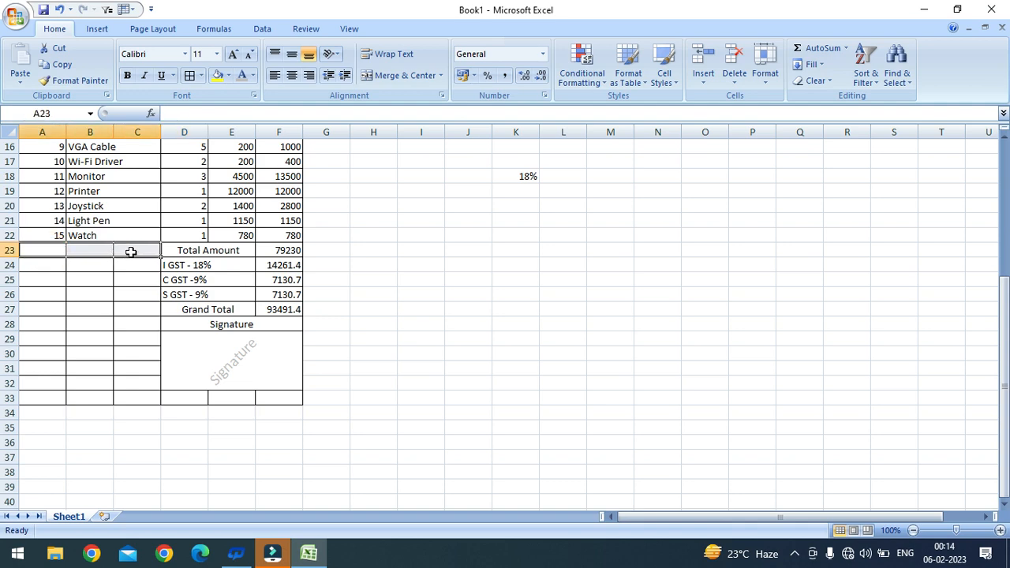
left_click(390, 79)
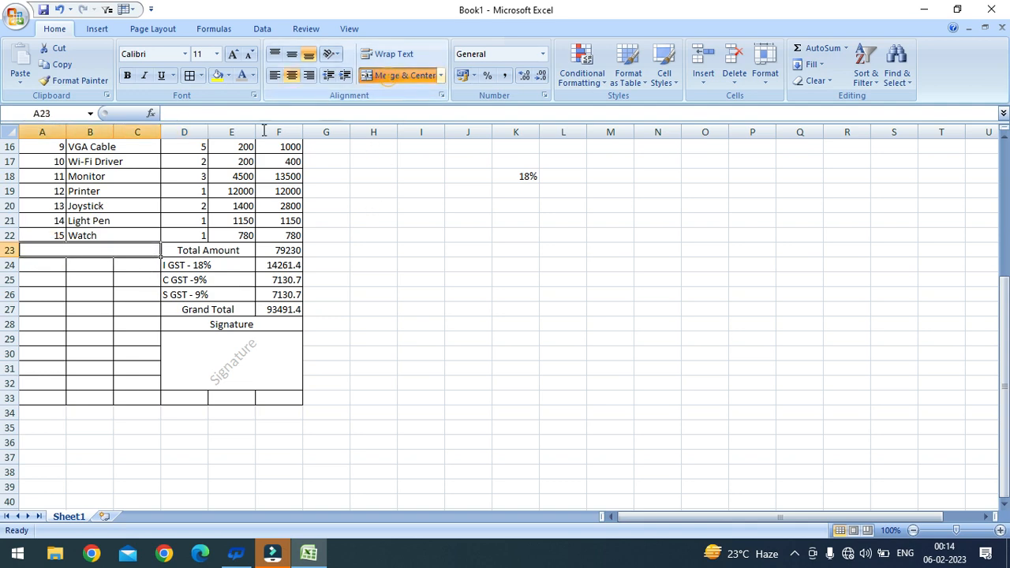
type("A")
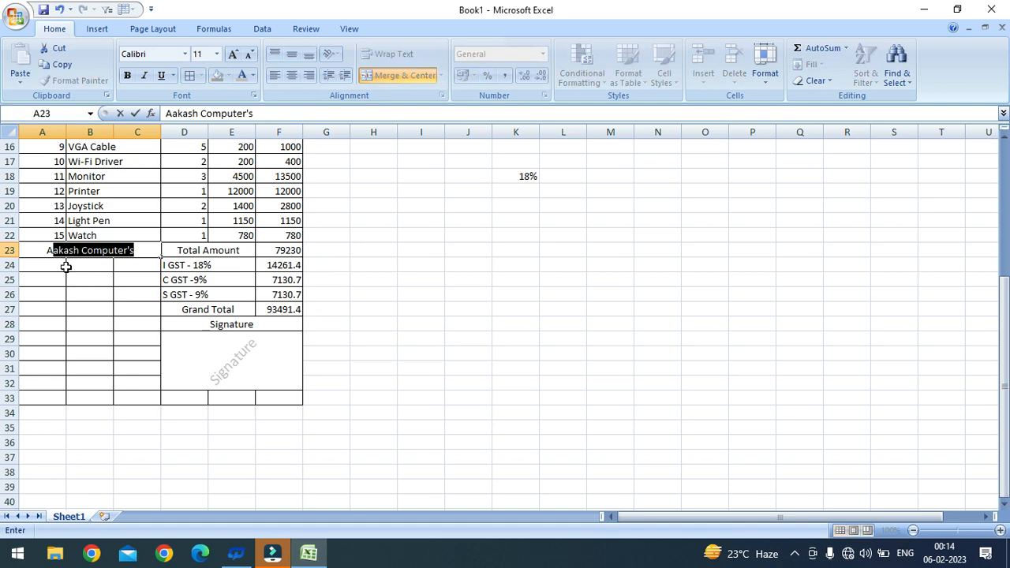
type("mount i")
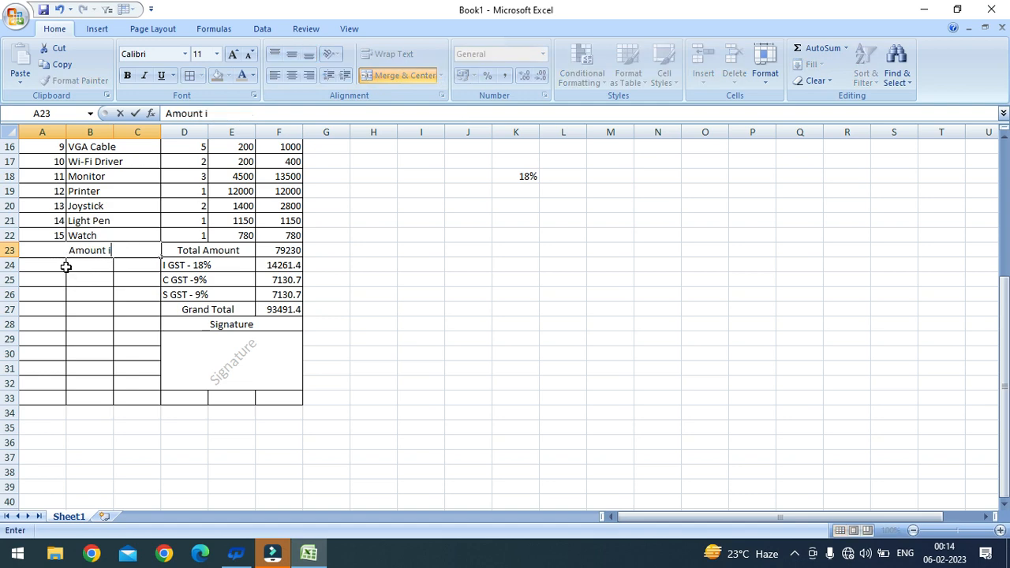
type("n Words")
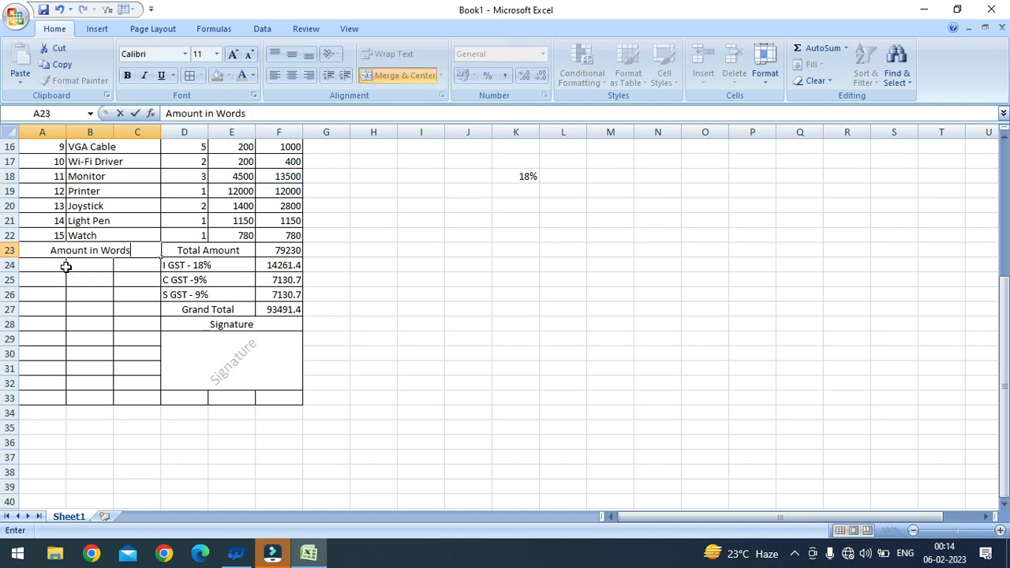
key("Return")
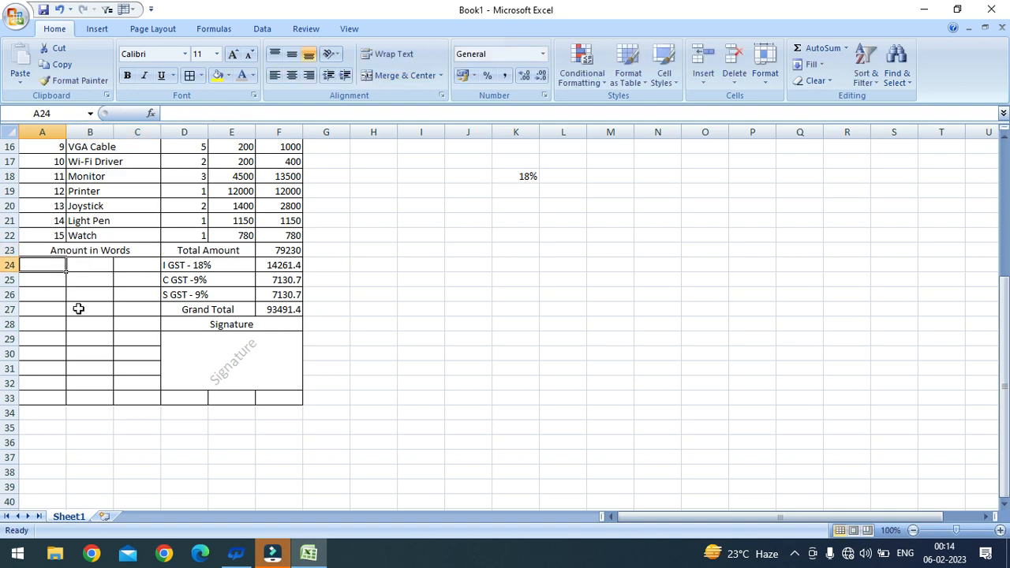
left_click(97, 332)
left_click_drag(50, 269, 124, 297)
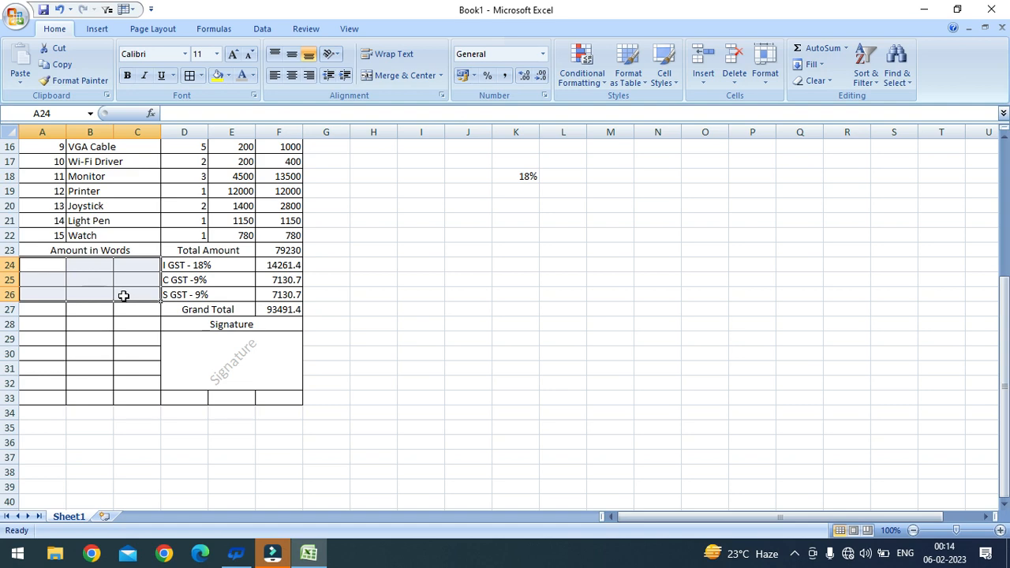
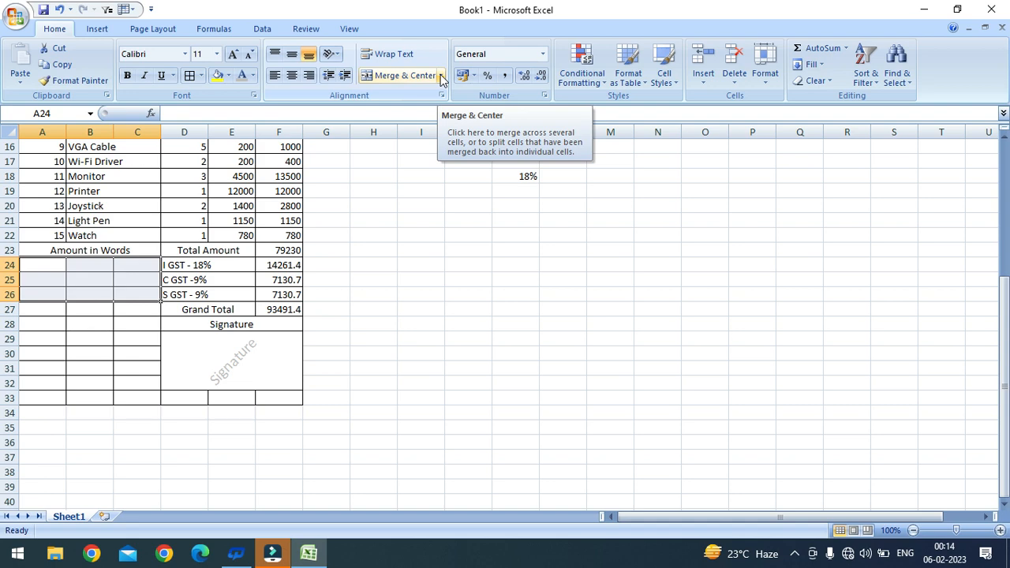
Step: Merge A24:C26 across and enter 'Ninetythree Thousand Four' in A24
left_click(441, 76)
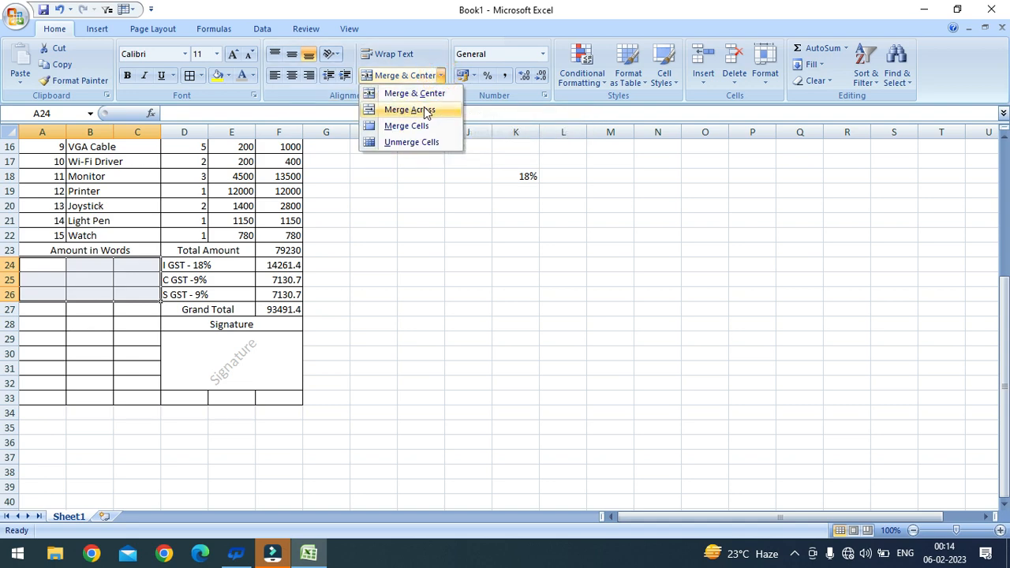
left_click(426, 111)
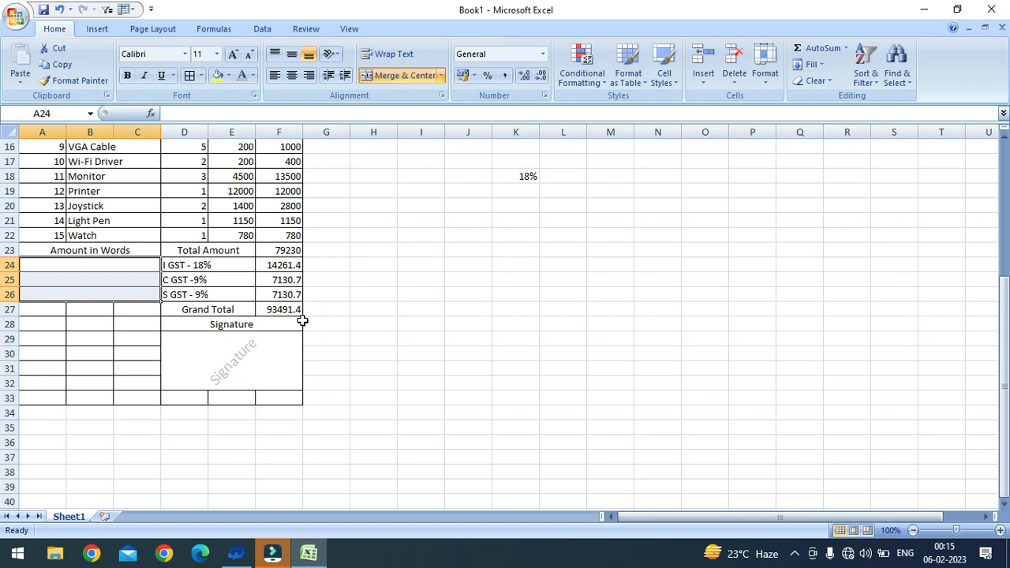
left_click(106, 268)
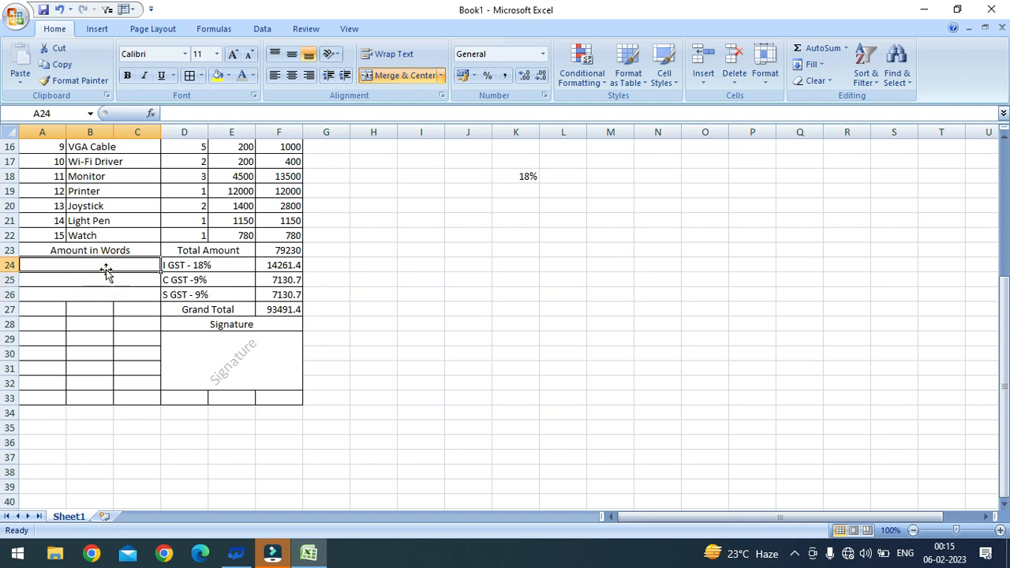
type("Ninty")
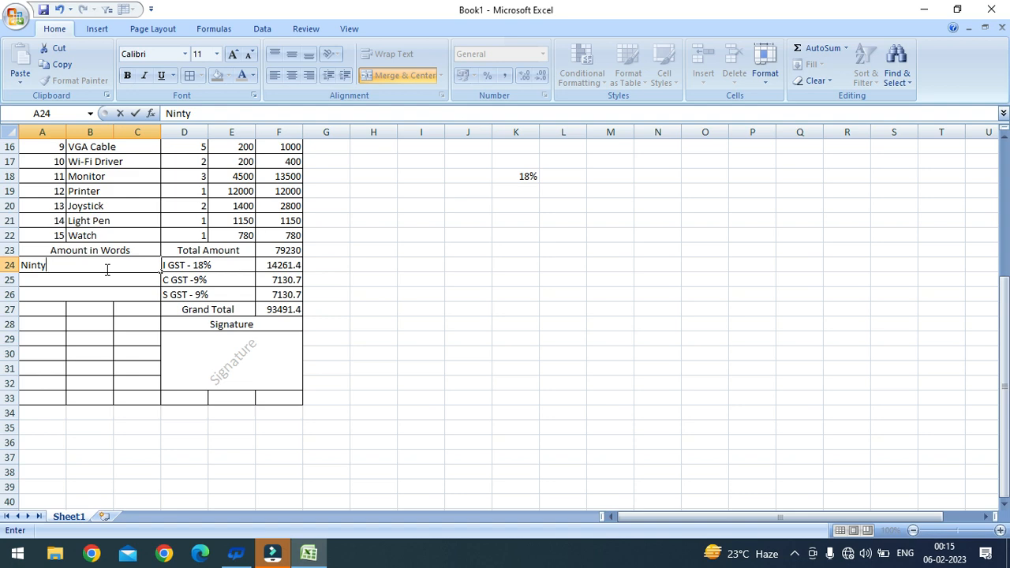
type("three Thousand")
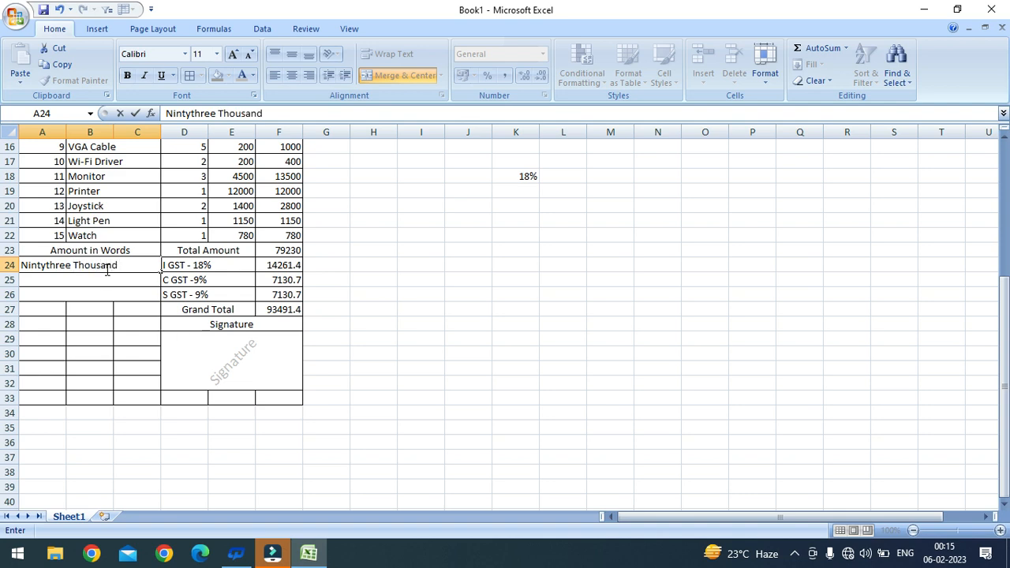
type(" GFou")
key("BackSpace")
key("BackSpace")
key("BackSpace")
key("BackSpace")
type("Fou")
key("Return")
Step: Continue the amount in words with 'Hundred Ninetyone Ruppee' in A25 and 'and Four Paise only.' in A26
type("Hu")
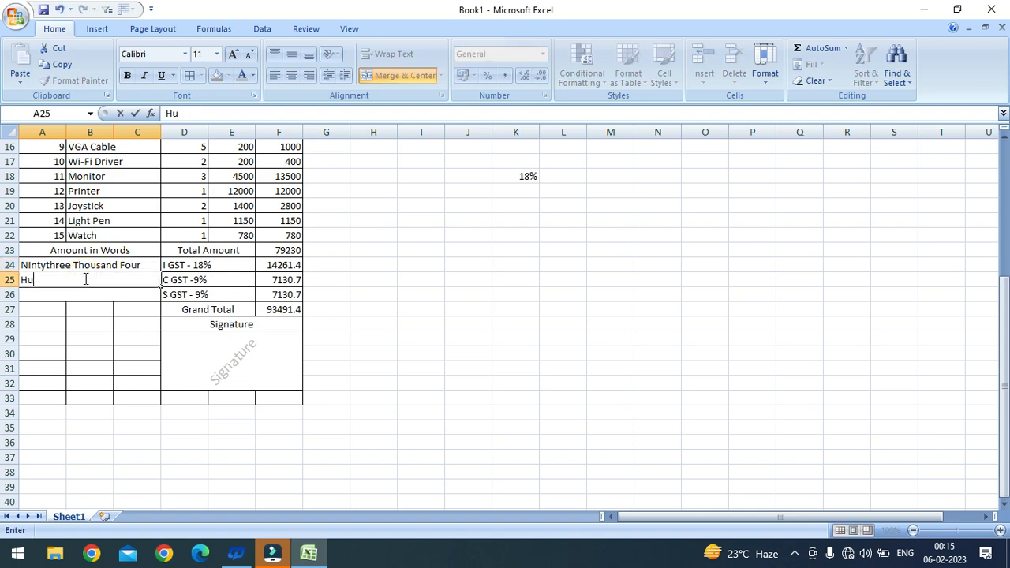
type("ndred Nintyone")
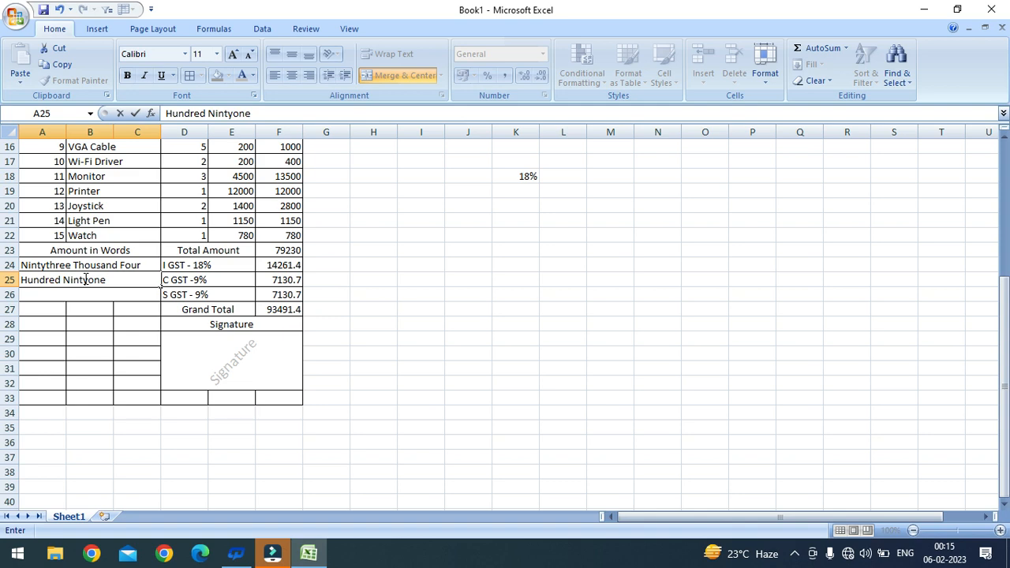
type("Ru[p")
type("pee")
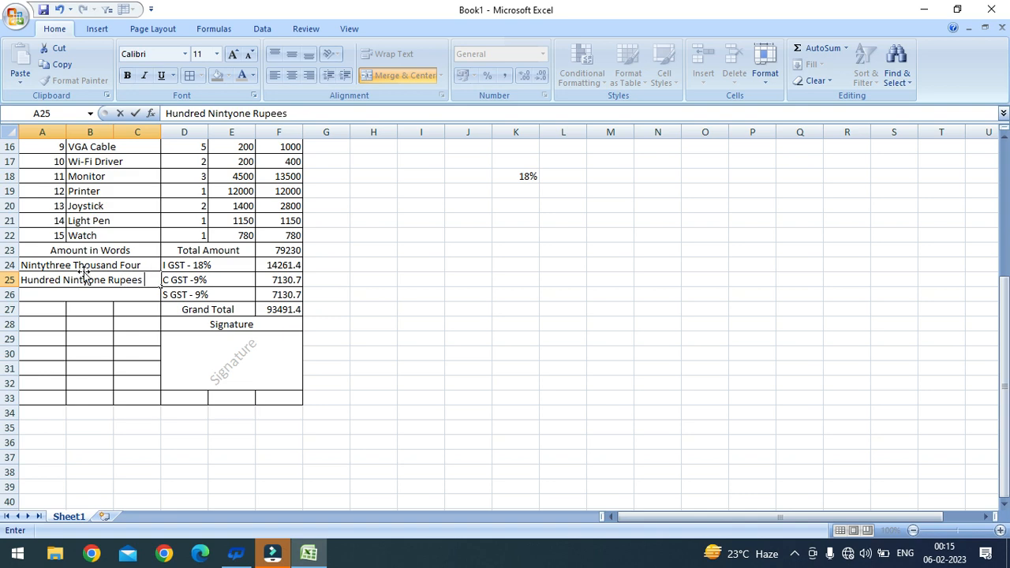
double_click(97, 295)
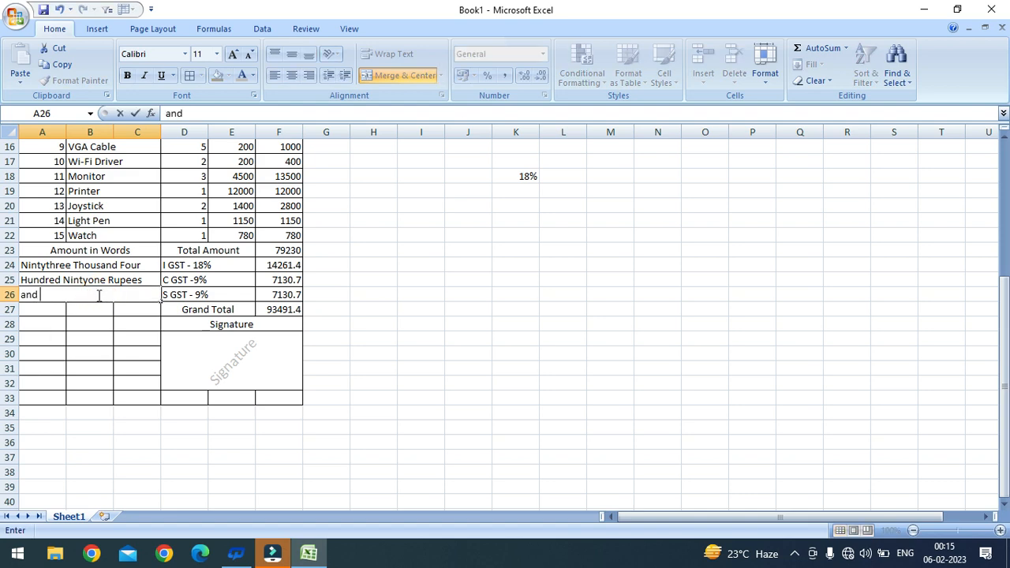
type("and Four Paise only")
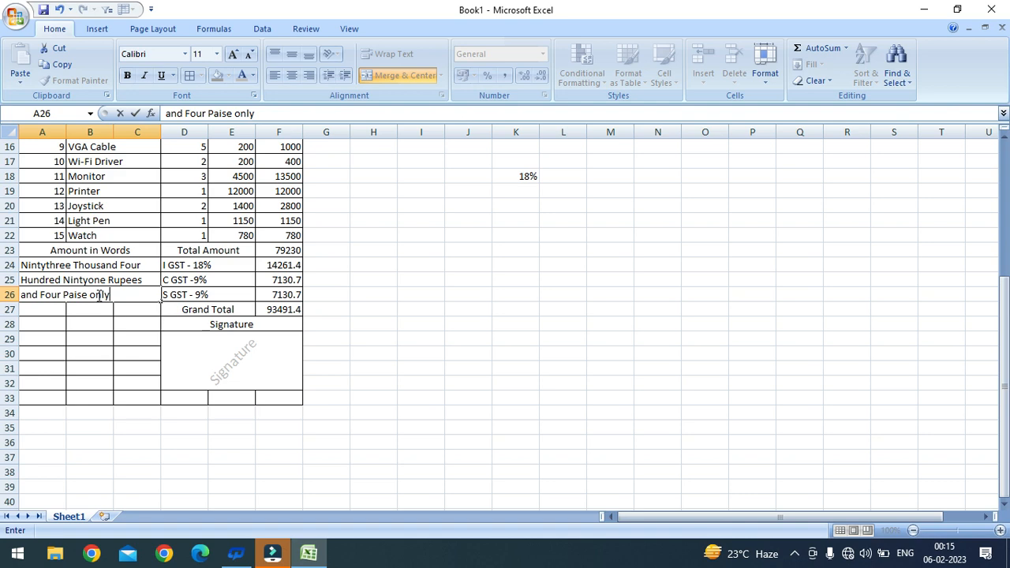
type(".")
left_click(60, 310)
left_click(82, 251)
scroll(87, 324, "down", 1)
Step: Merge and centre A27:C27 with the heading '2nd Office Address'
left_click_drag(44, 266, 139, 271)
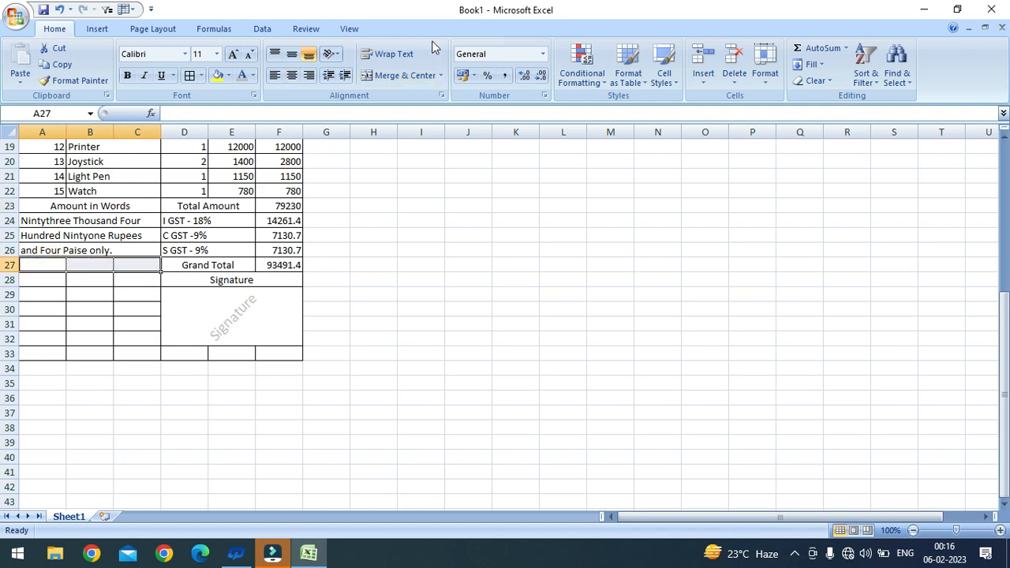
left_click(395, 75)
type("2nd ")
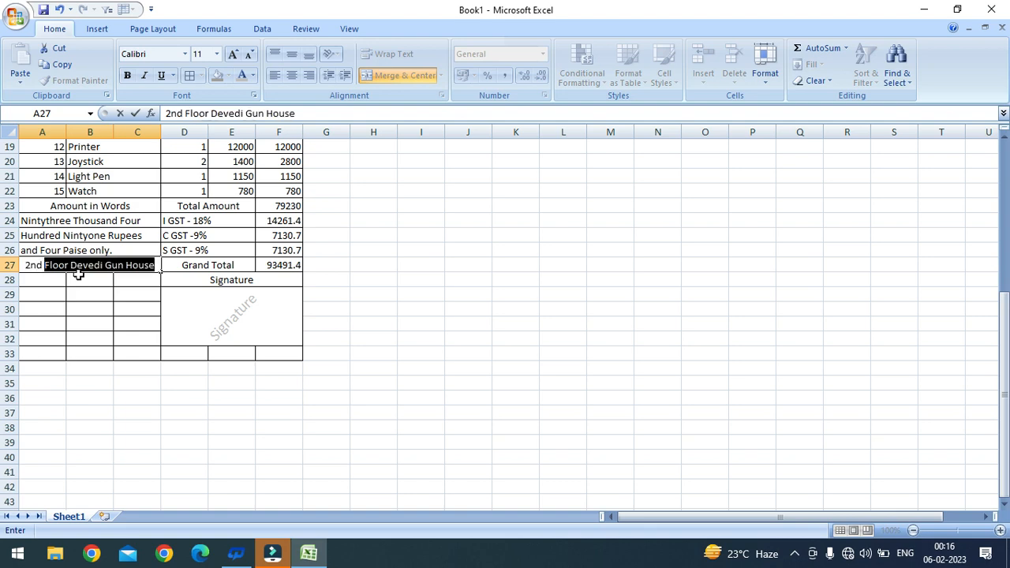
type("Office")
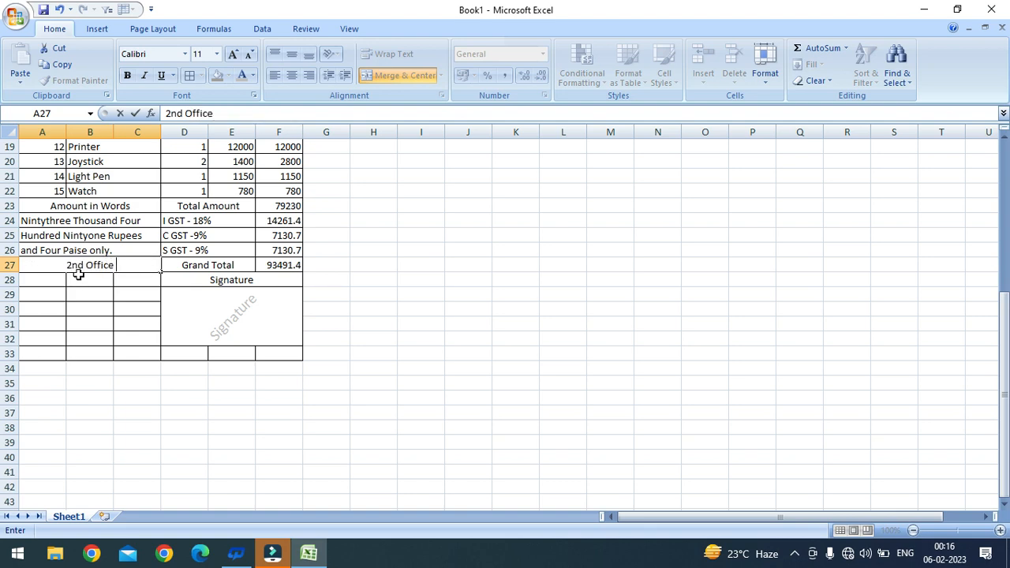
type(" Address")
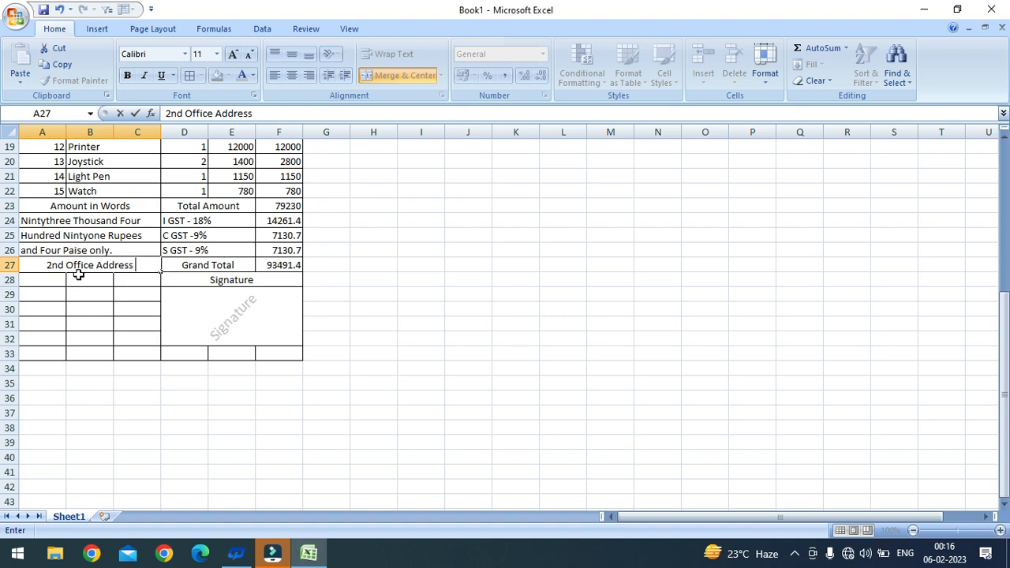
Step: Merge A28:C29 across and enter 'Main Market Balaganj' and 'Sadar Lucknow' on the two lines
left_click_drag(55, 277, 140, 295)
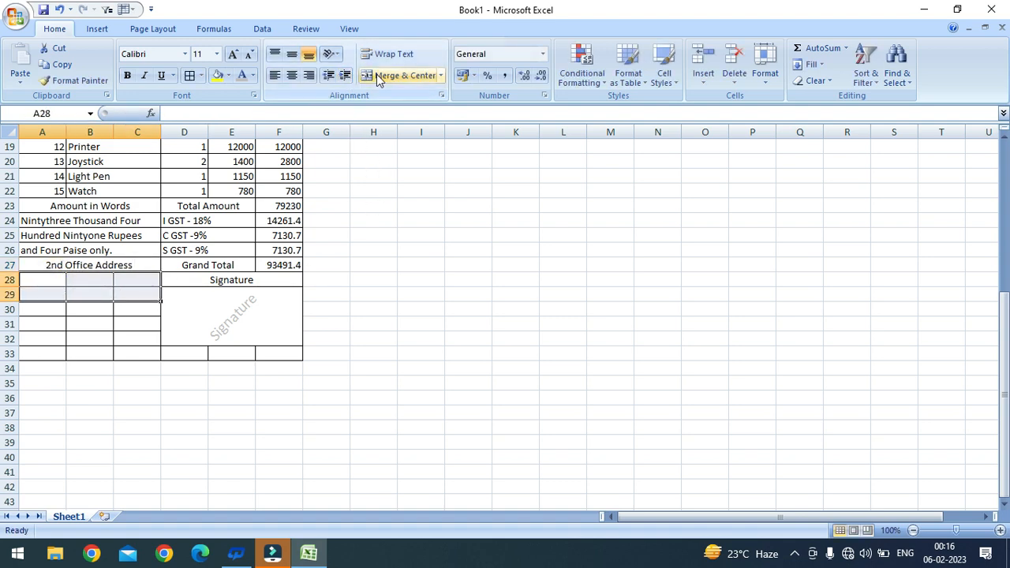
left_click(440, 76)
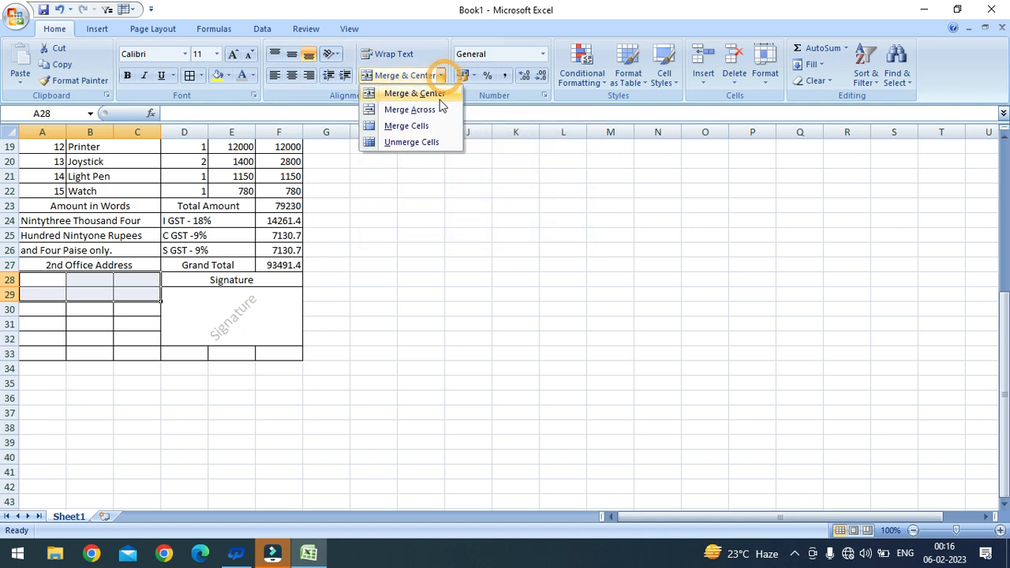
left_click(409, 109)
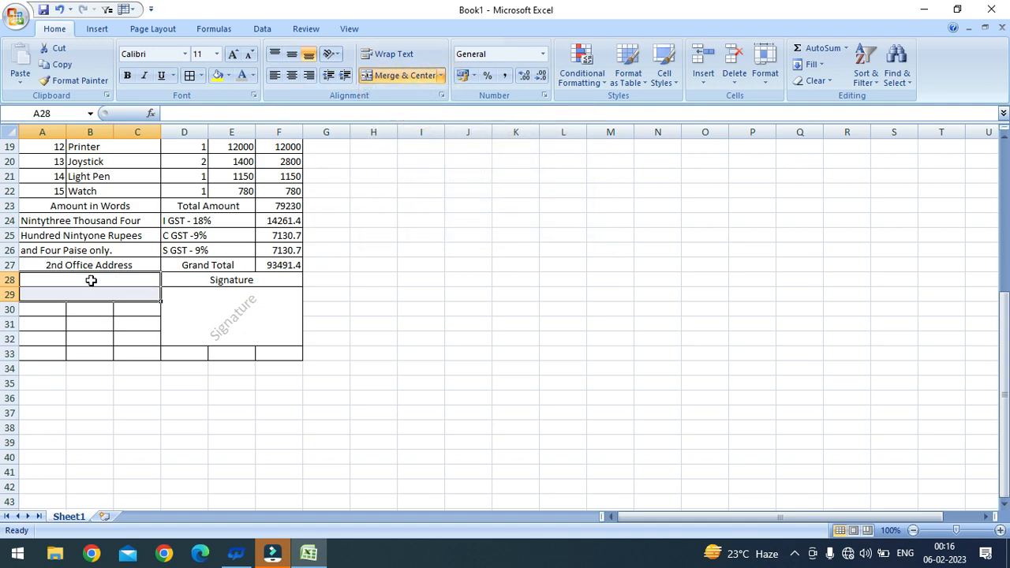
double_click(90, 280)
type("main")
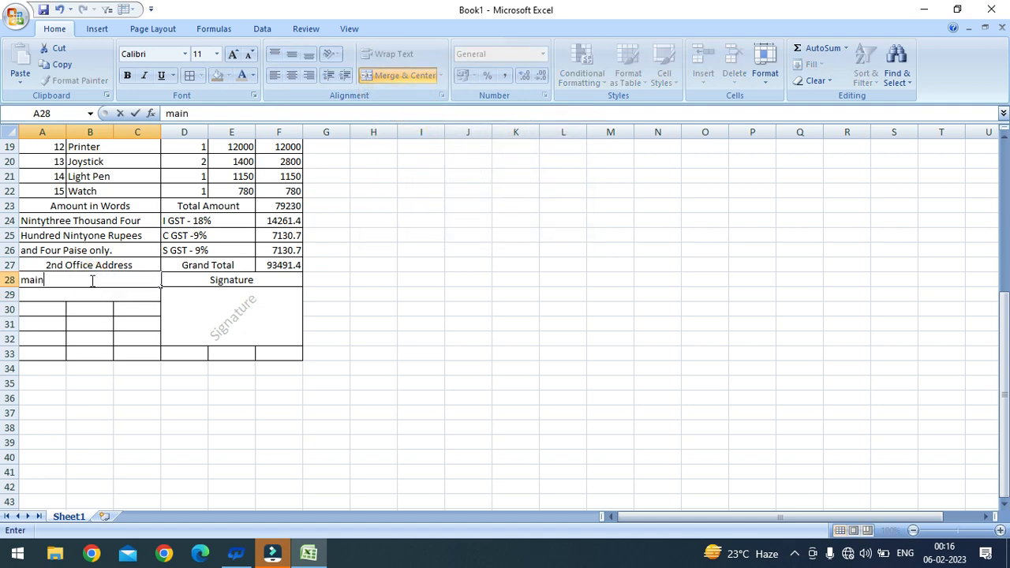
key("BackSpace")
key("BackSpace")
key("BackSpace")
key("BackSpace")
type("m")
key("BackSpace")
type("Main Market Ba")
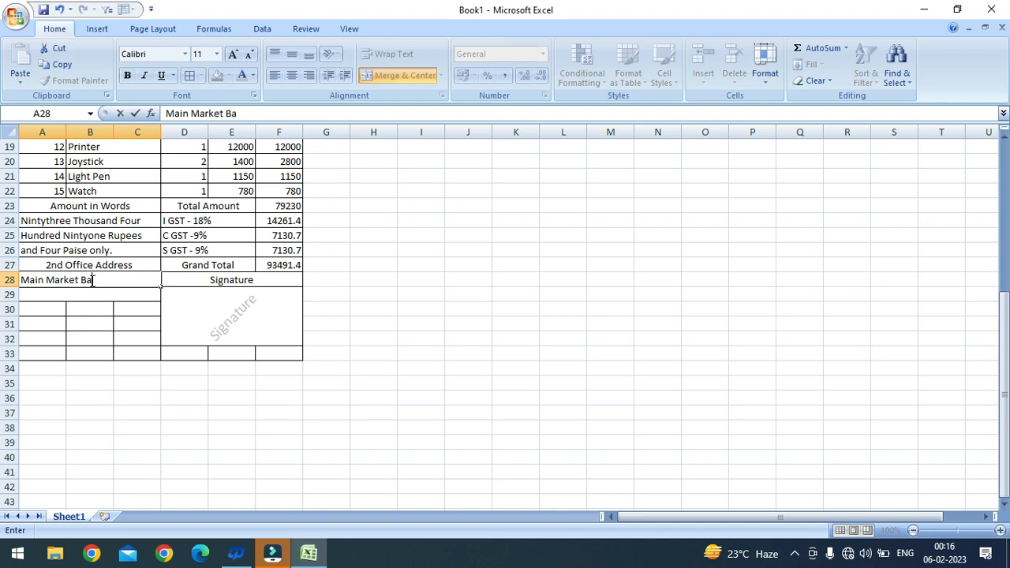
type("laganj")
key("Return")
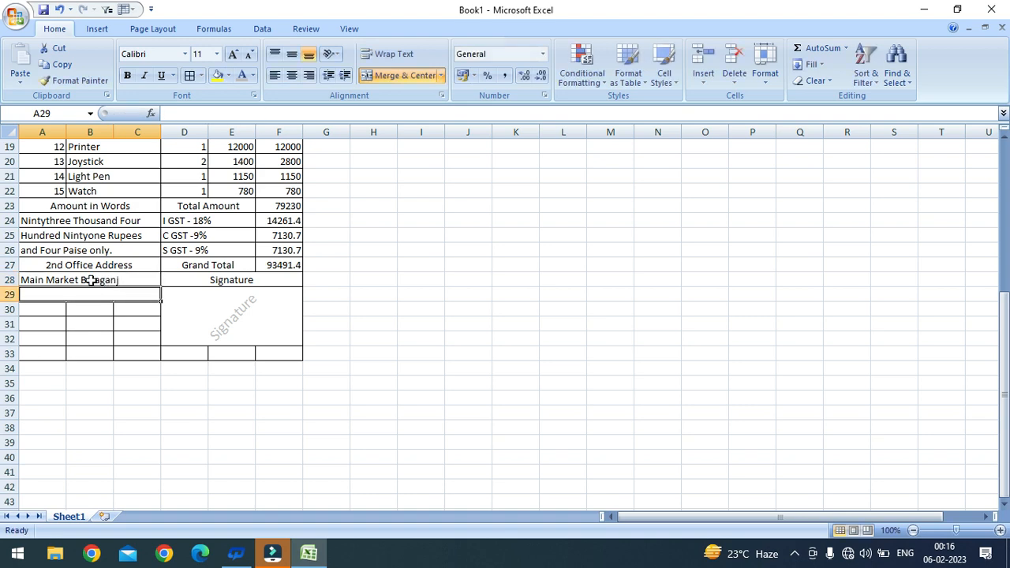
type("Sadar Lucknow")
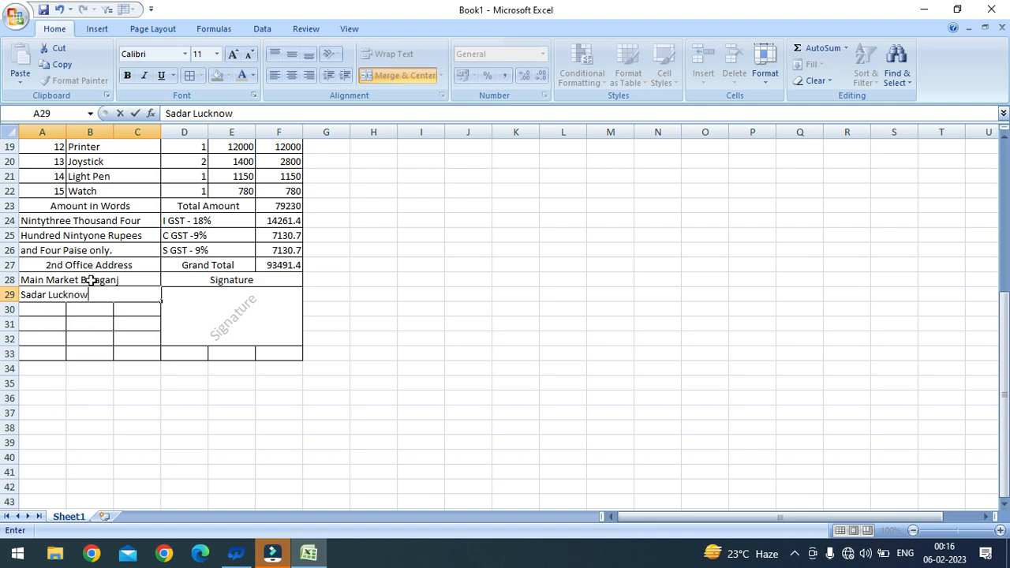
left_click(99, 338)
left_click_drag(55, 312, 130, 313)
Step: Merge B31:C31 and B32:C32 across and label A31 'Date:-' and A32 'Time:-'
left_click(118, 348)
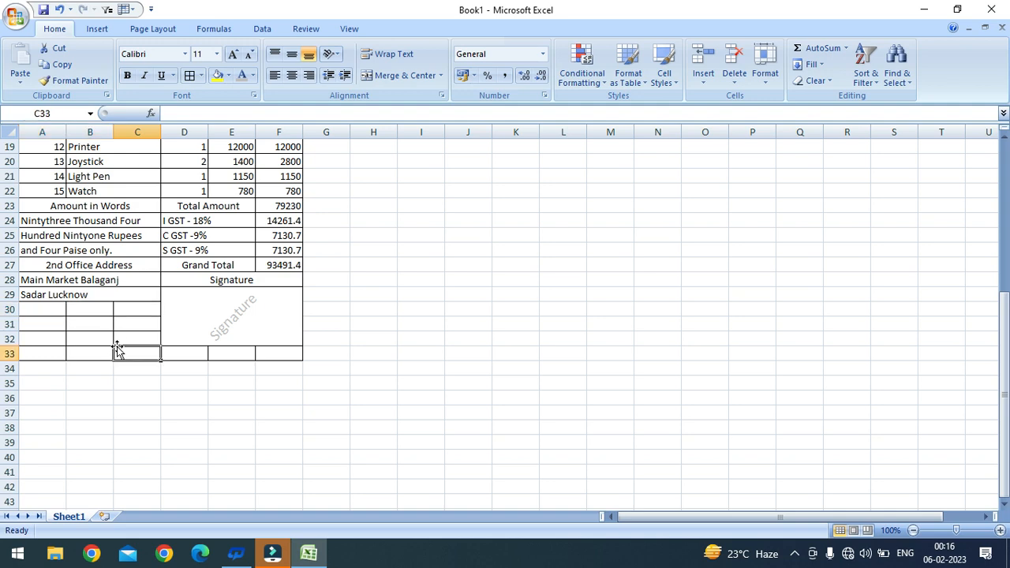
left_click_drag(50, 324, 135, 345)
left_click(84, 325)
left_click(440, 75)
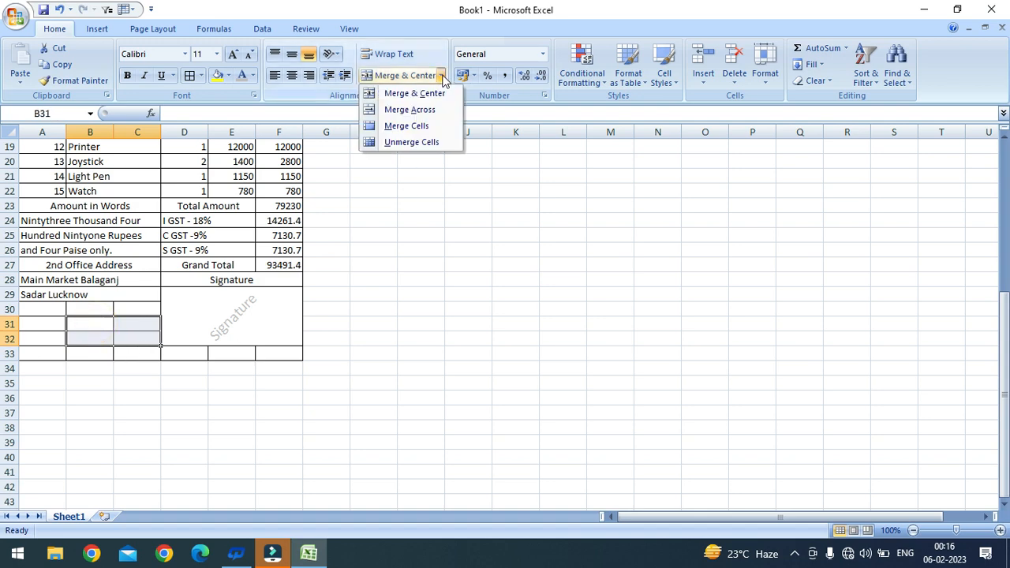
left_click(415, 110)
left_click(53, 323)
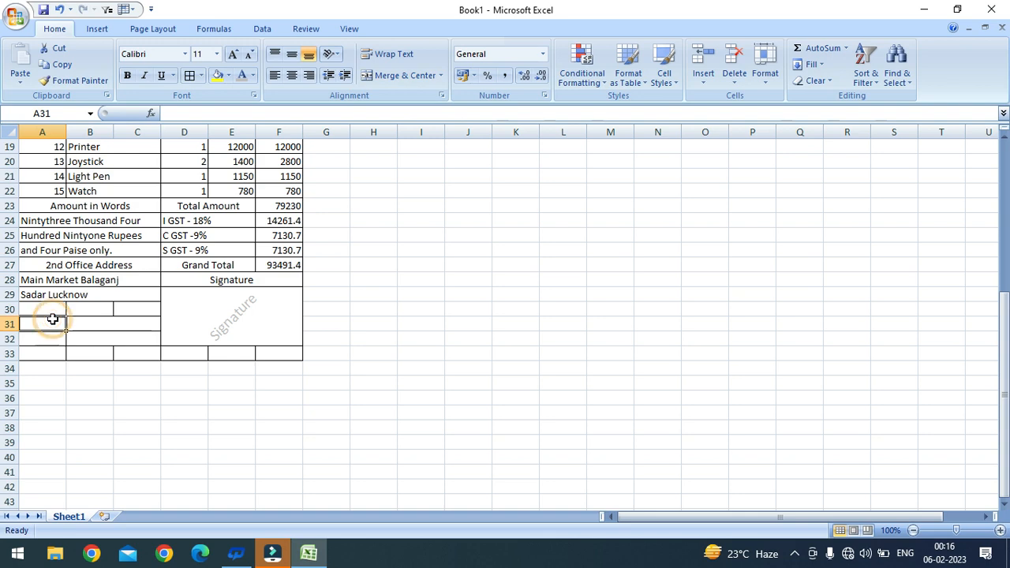
type("Date:p-")
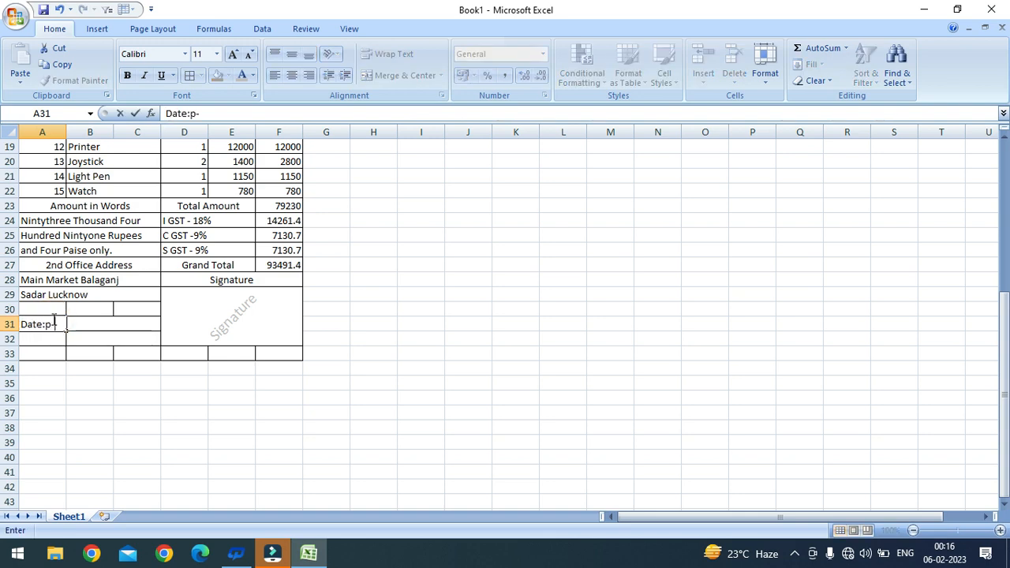
key("ctrl+Return")
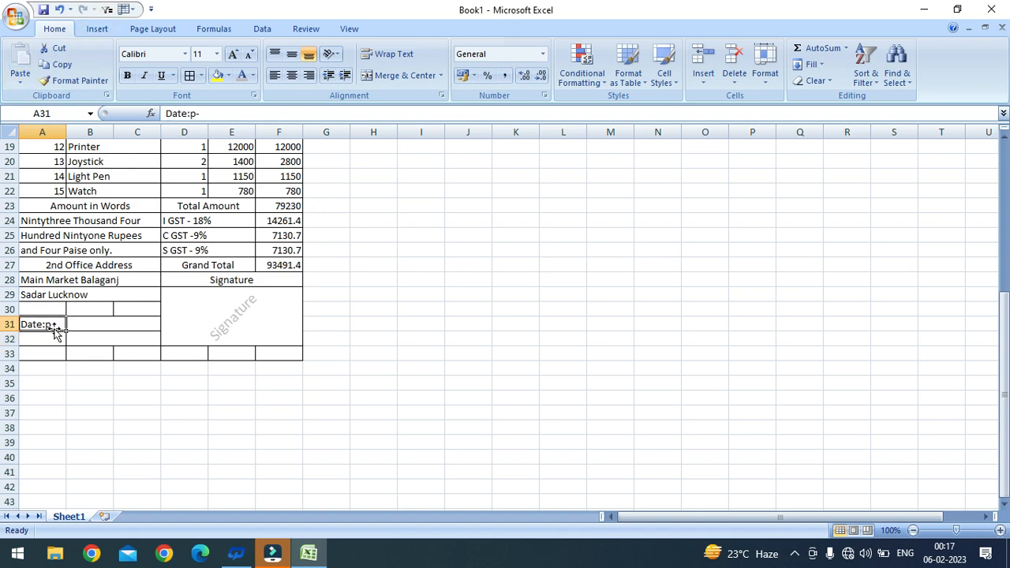
double_click(56, 328)
key("BackSpace")
key("BackSpace")
key("BackSpace")
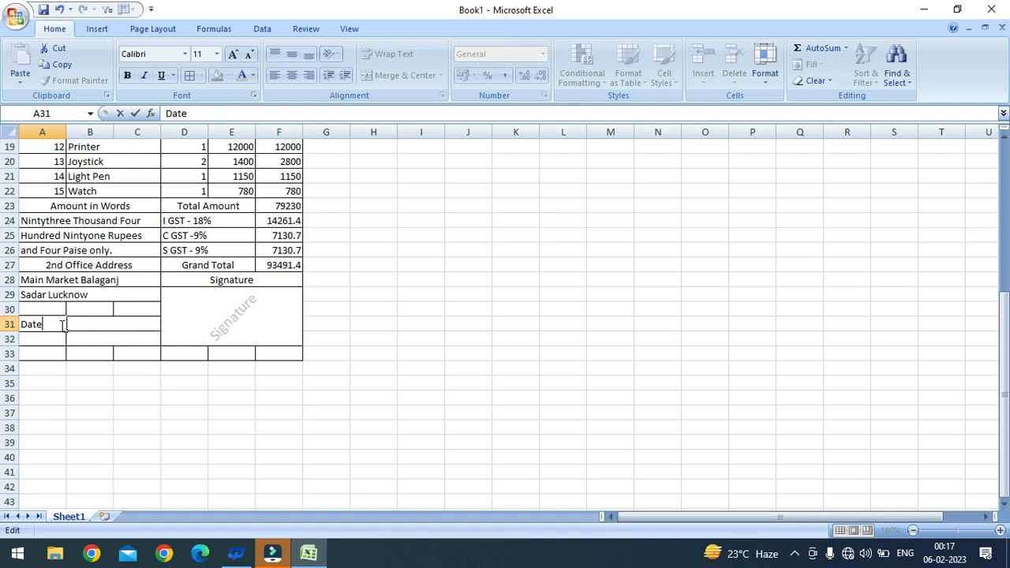
type(":-")
key("Return")
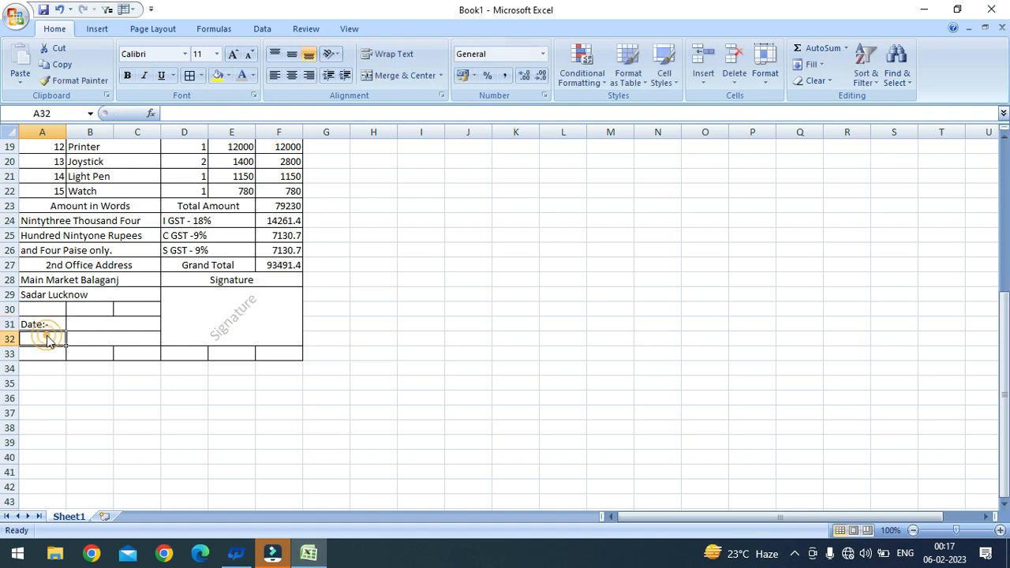
type("Time")
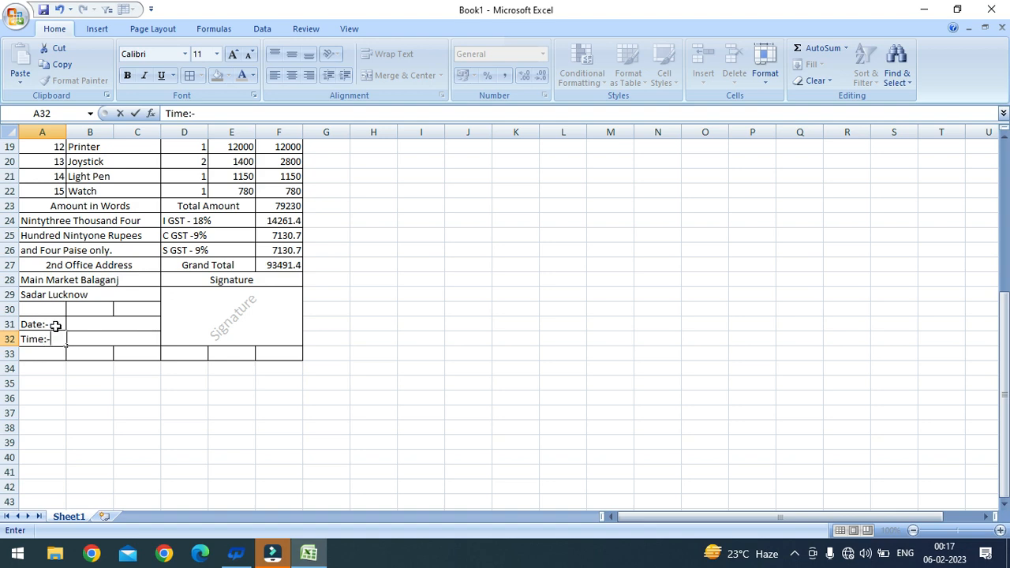
type(":-")
left_click(93, 324)
Step: Insert today's date 06-02-2023 and the current time 00:17 beside the labels
left_click(103, 326)
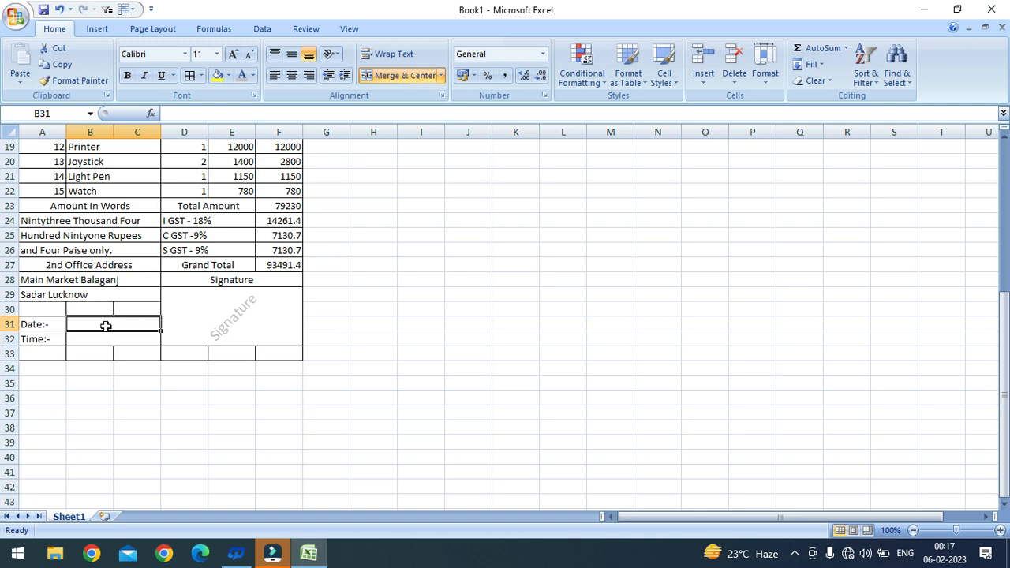
key("ctrl+semicolon")
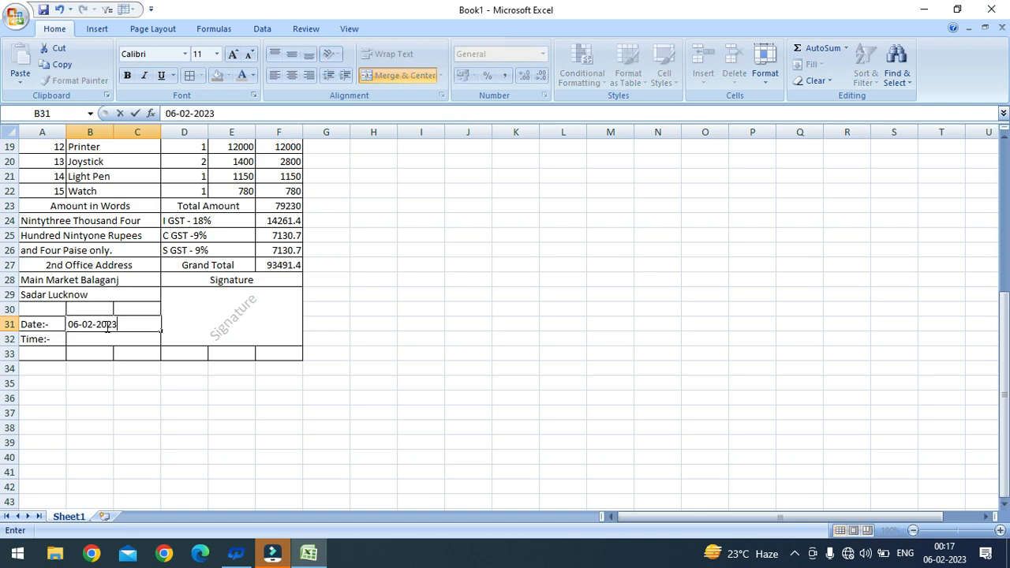
key("Return")
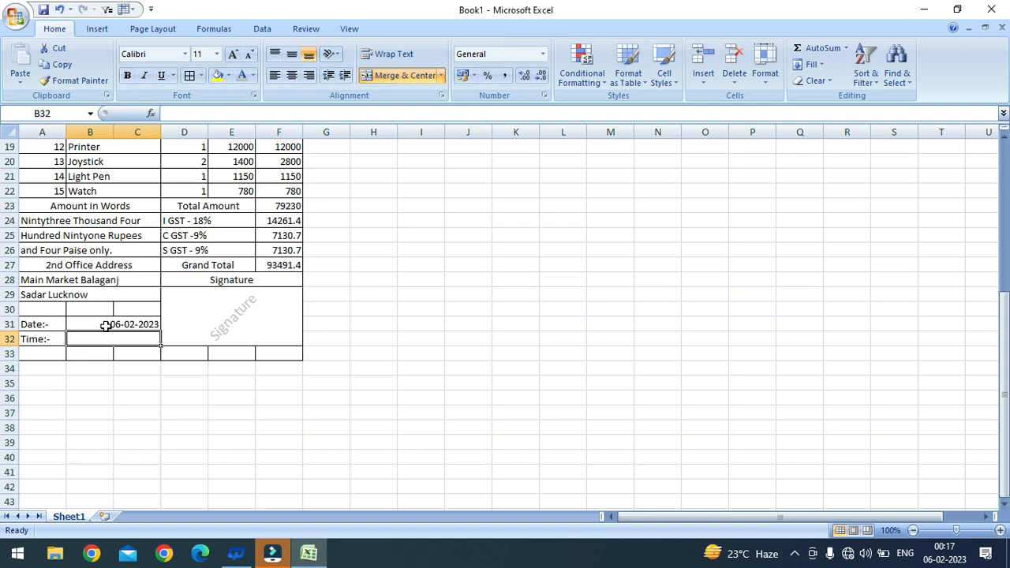
key("ctrl+shift+semicolon")
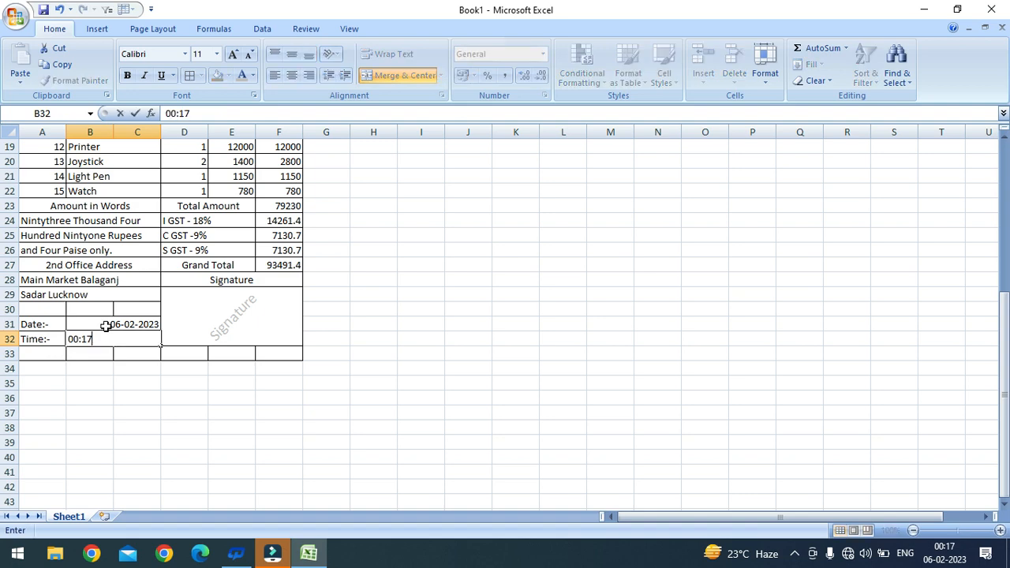
left_click(105, 381)
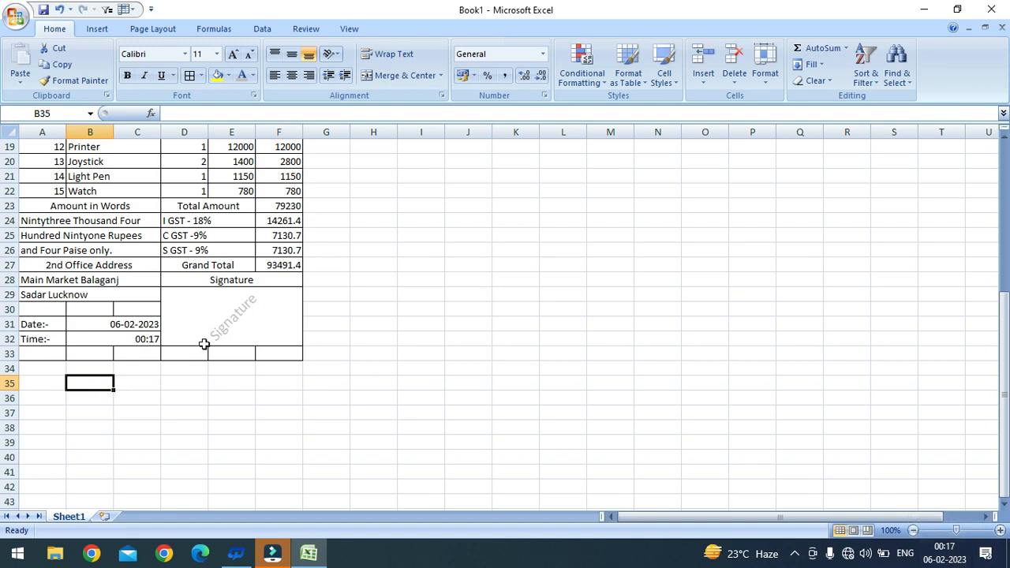
Step: Make the address, GST, party and column-heading rows A3:F7 bold
scroll(206, 341, "up", 4)
scroll(219, 345, "up", 2)
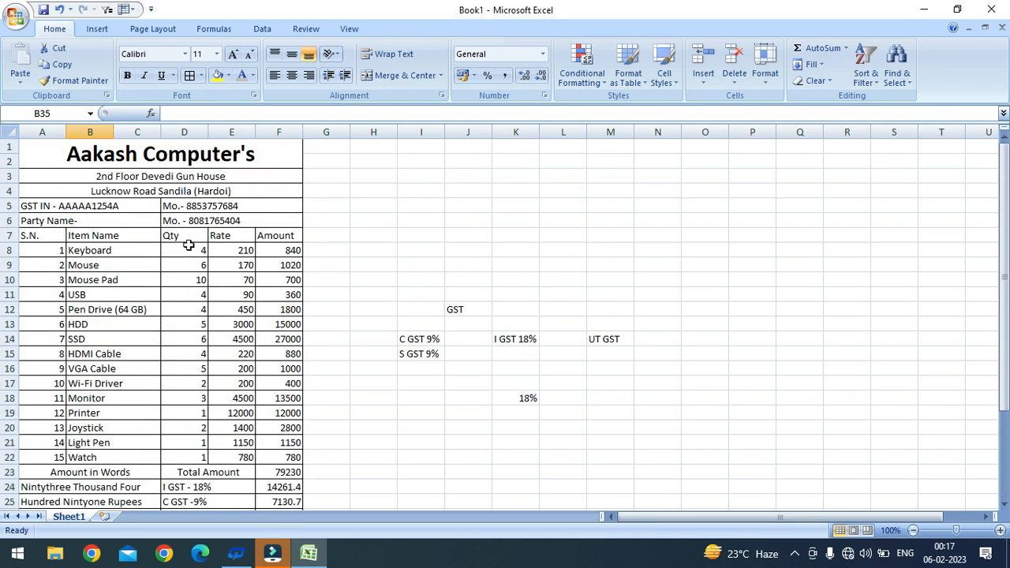
scroll(154, 367, "down", 6)
scroll(154, 367, "up", 6)
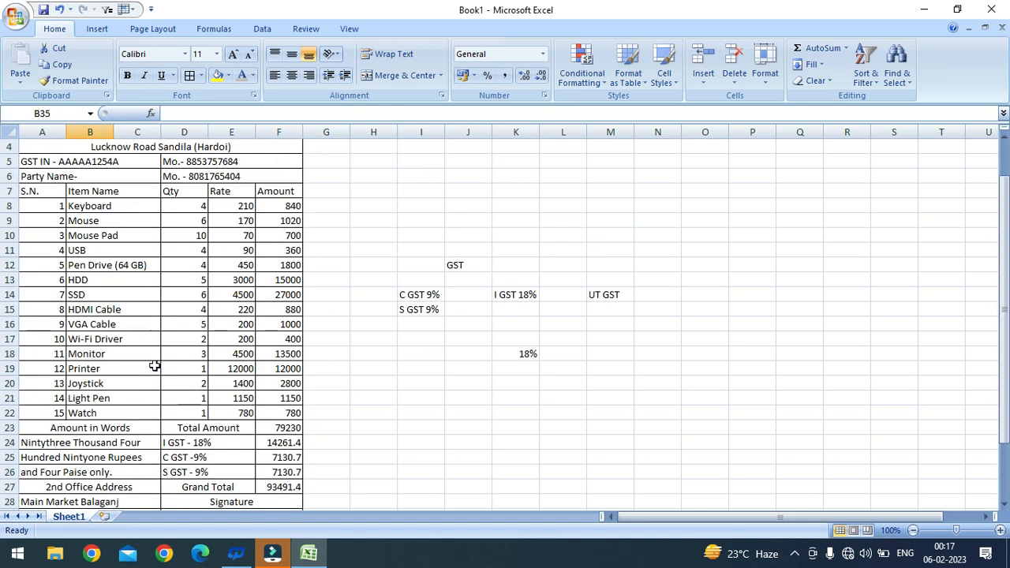
left_click(101, 182)
left_click_drag(100, 181, 156, 233)
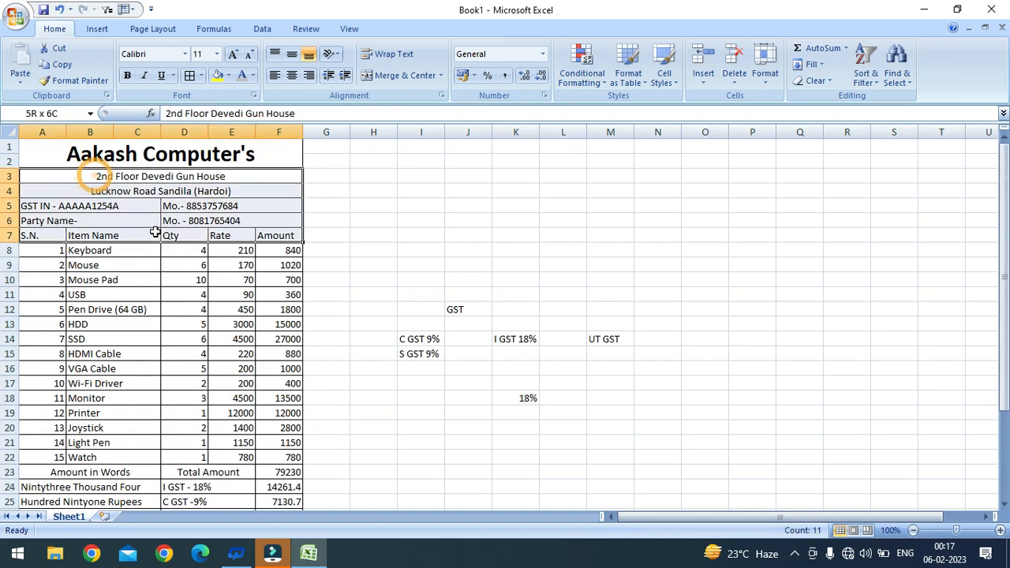
left_click(128, 75)
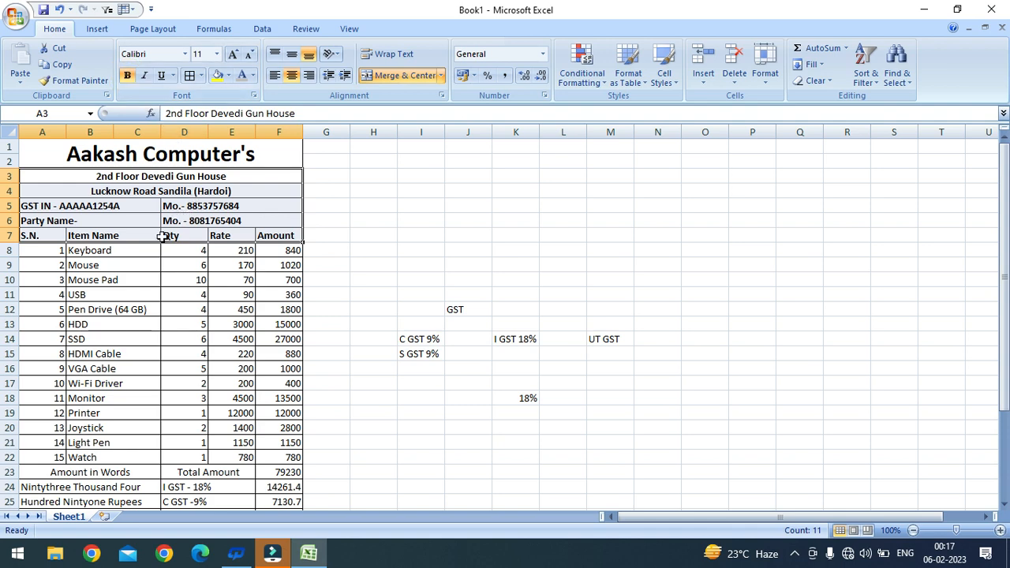
Step: Left-align the serial numbers in A8:A22
scroll(151, 279, "down", 2)
left_click_drag(52, 166, 55, 364)
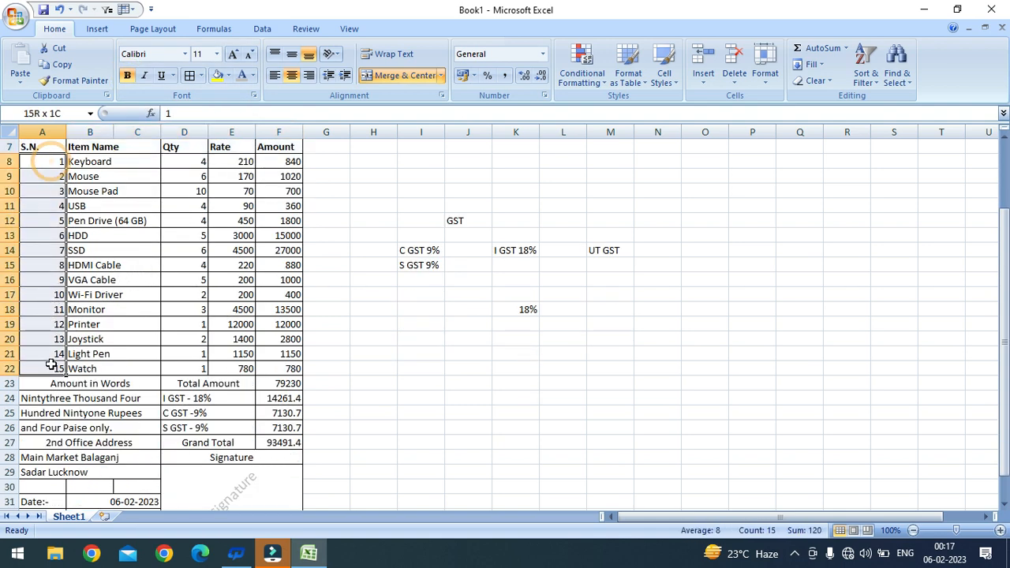
left_click(275, 75)
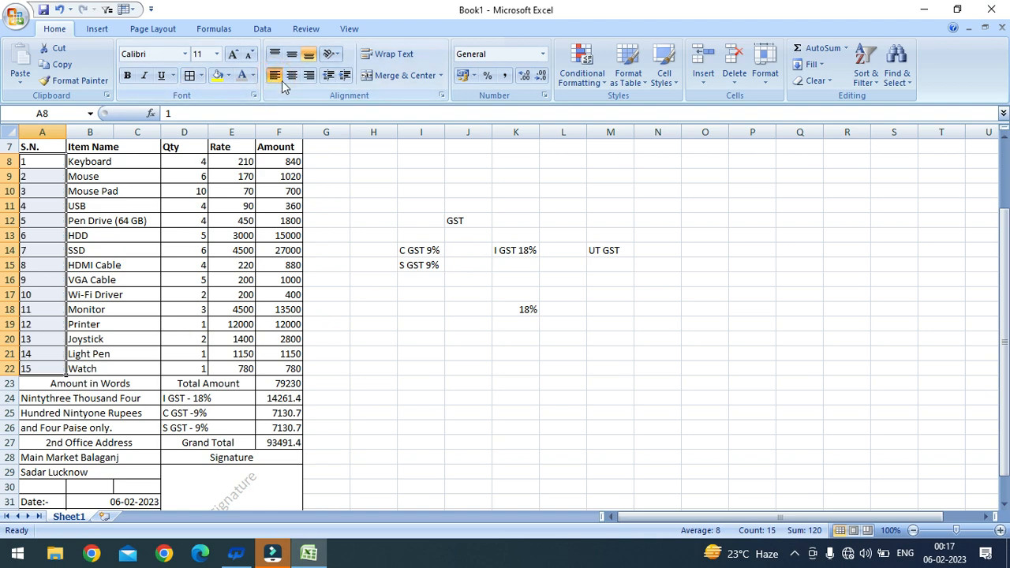
Step: Indent the serial numbers and centre the Qty values in D8:D22
left_click(345, 75)
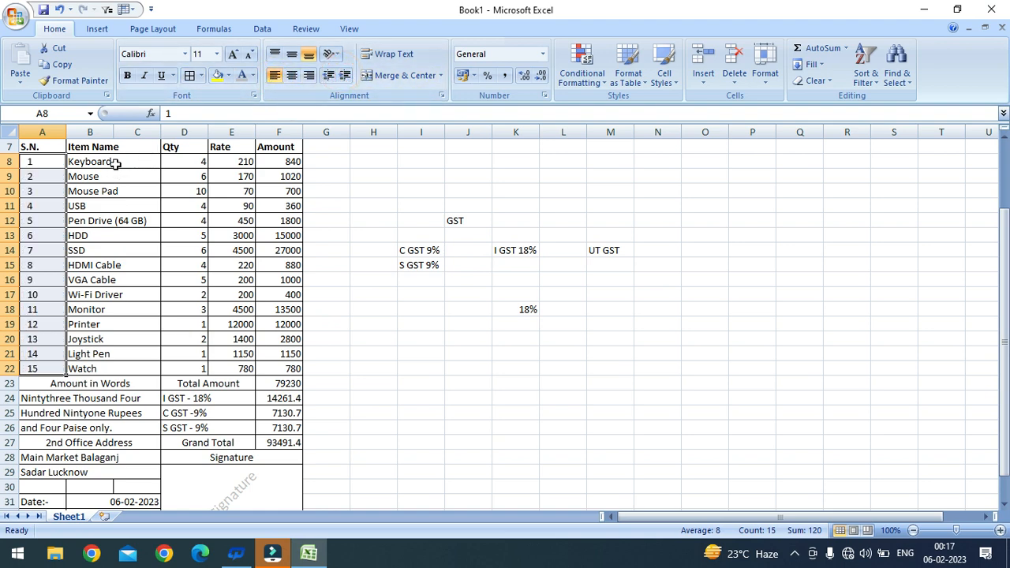
left_click_drag(182, 161, 195, 368)
left_click(291, 76)
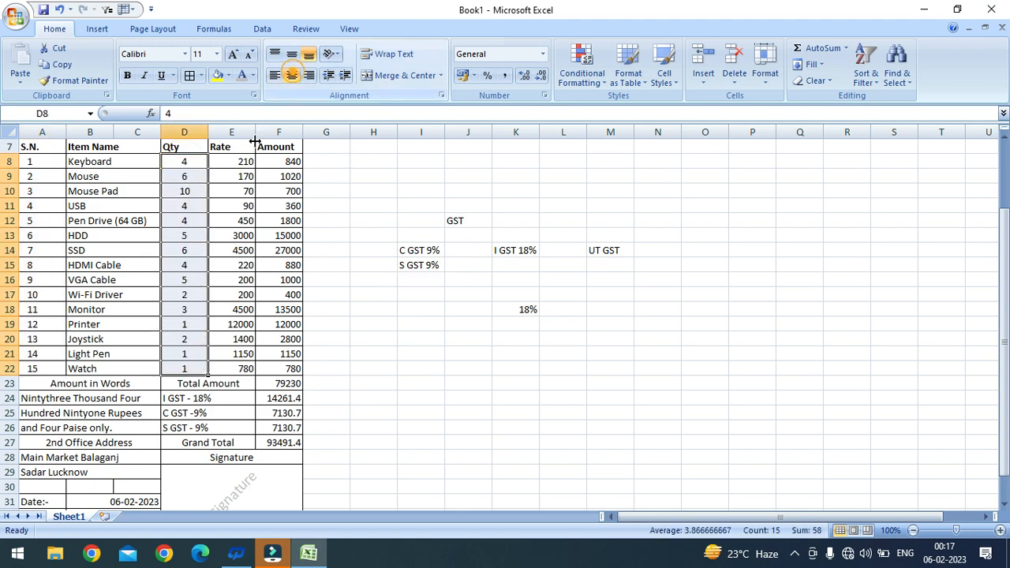
Step: Bold the totals and tax block, the Signature heading, and the Date:- and Time:- labels
scroll(270, 283, "down", 2)
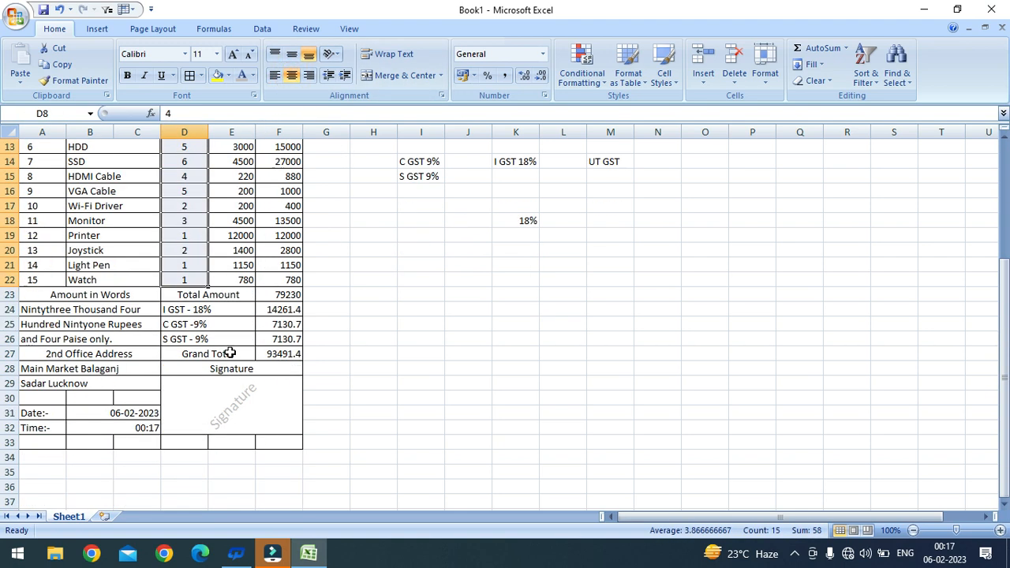
left_click_drag(82, 296, 280, 357)
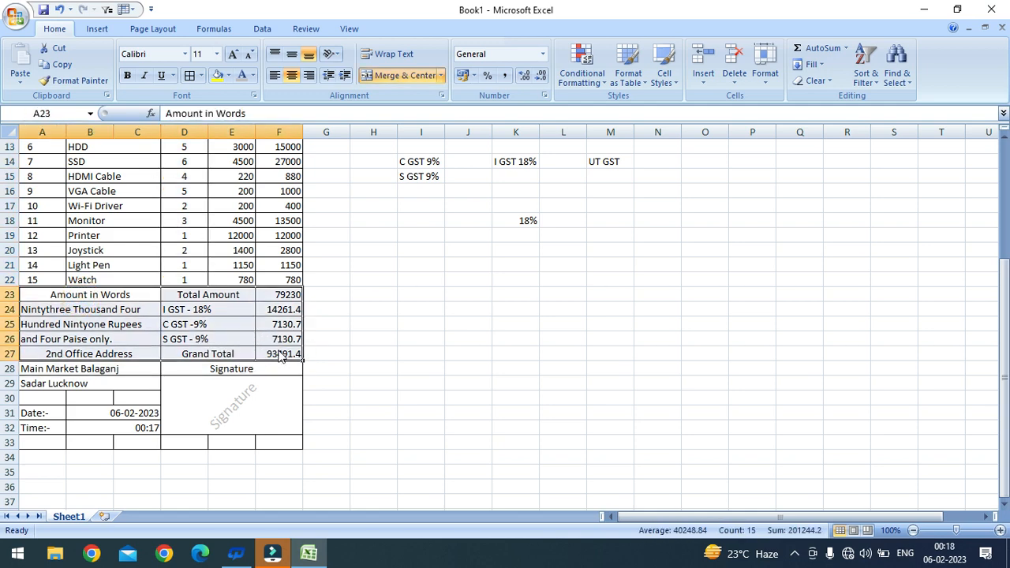
left_click(127, 75)
scroll(237, 308, "down", 2)
left_click(229, 280)
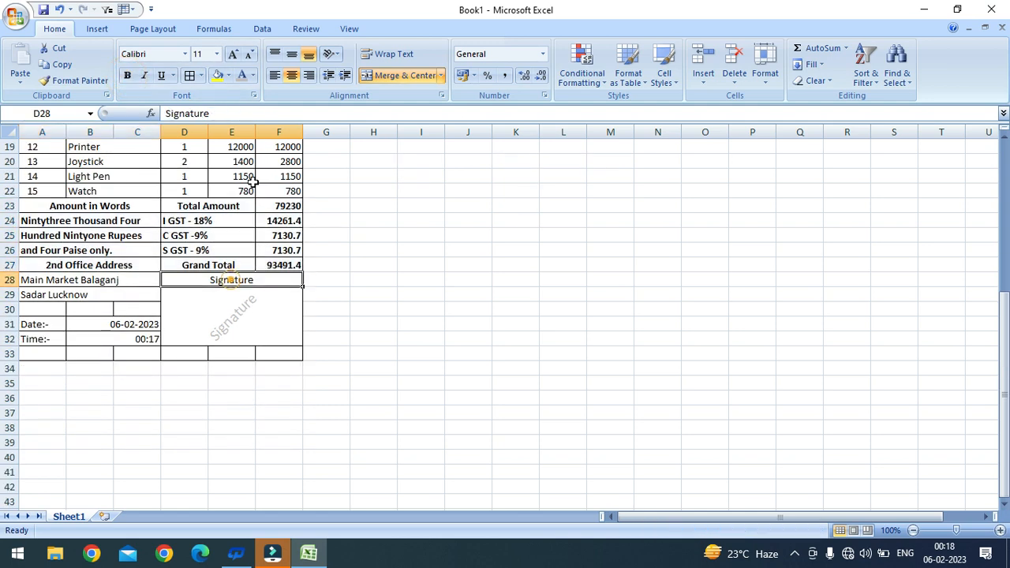
left_click(126, 75)
left_click(253, 317)
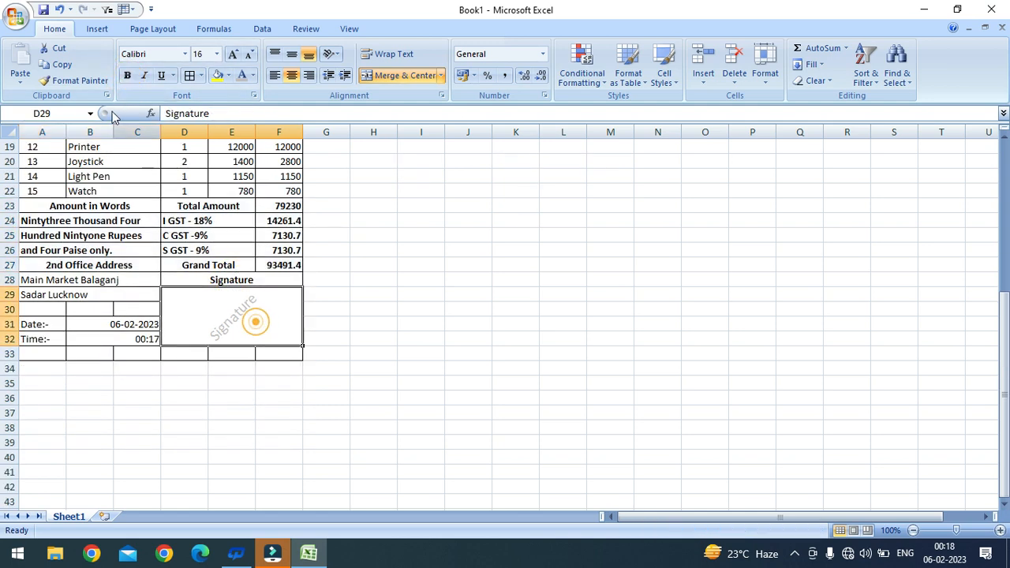
left_click(127, 77)
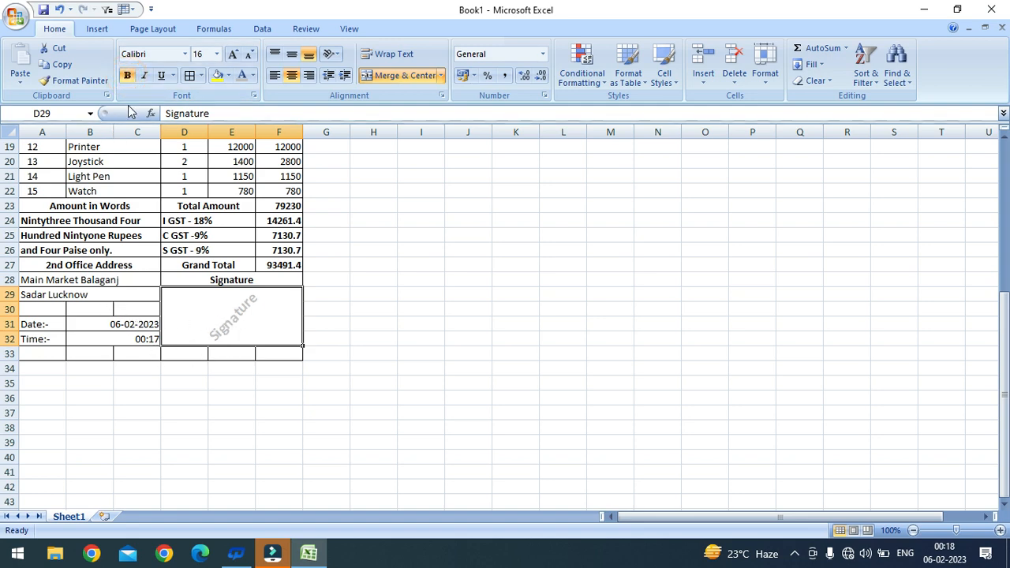
left_click(126, 75)
left_click(97, 329)
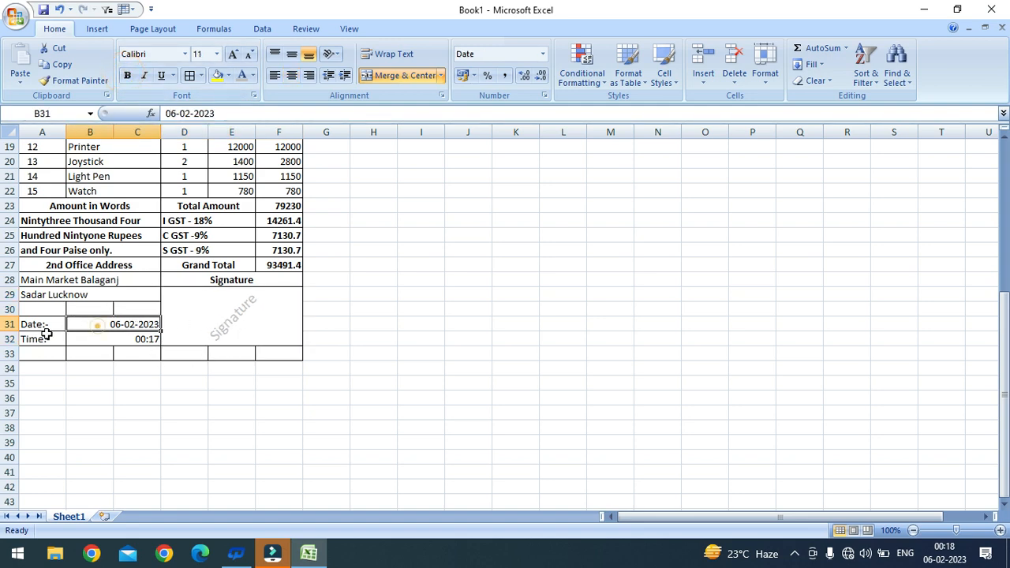
left_click_drag(38, 325, 43, 351)
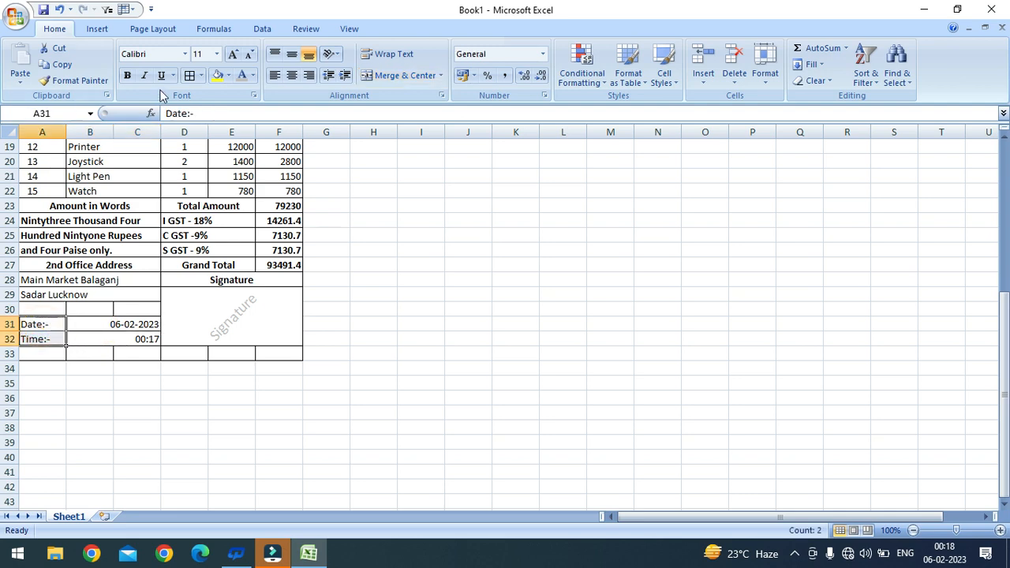
left_click(126, 75)
Step: Centre the second office address lines and left-align the date and time values
left_click_drag(82, 280, 138, 296)
left_click(291, 75)
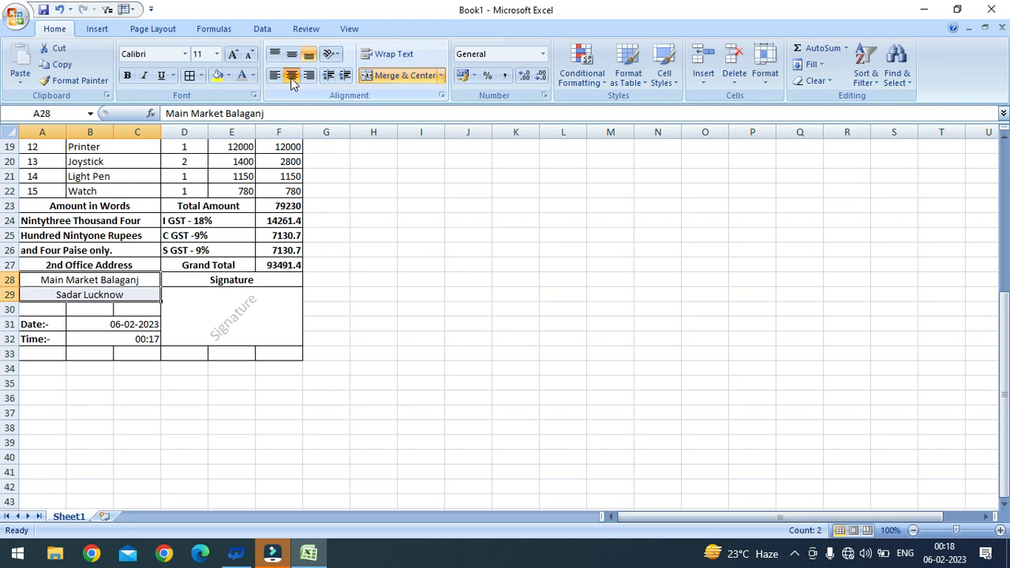
left_click_drag(148, 323, 147, 337)
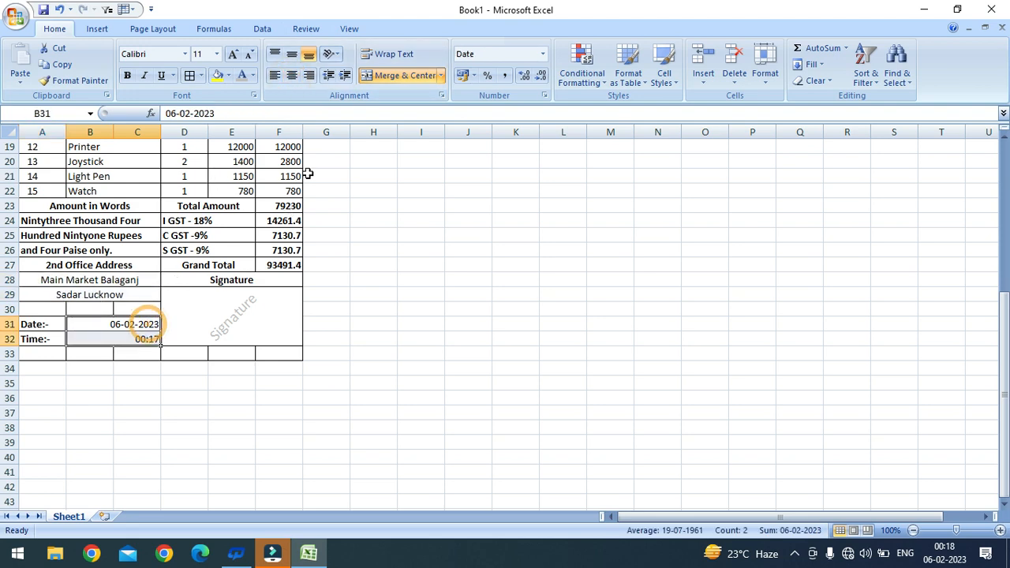
left_click(276, 77)
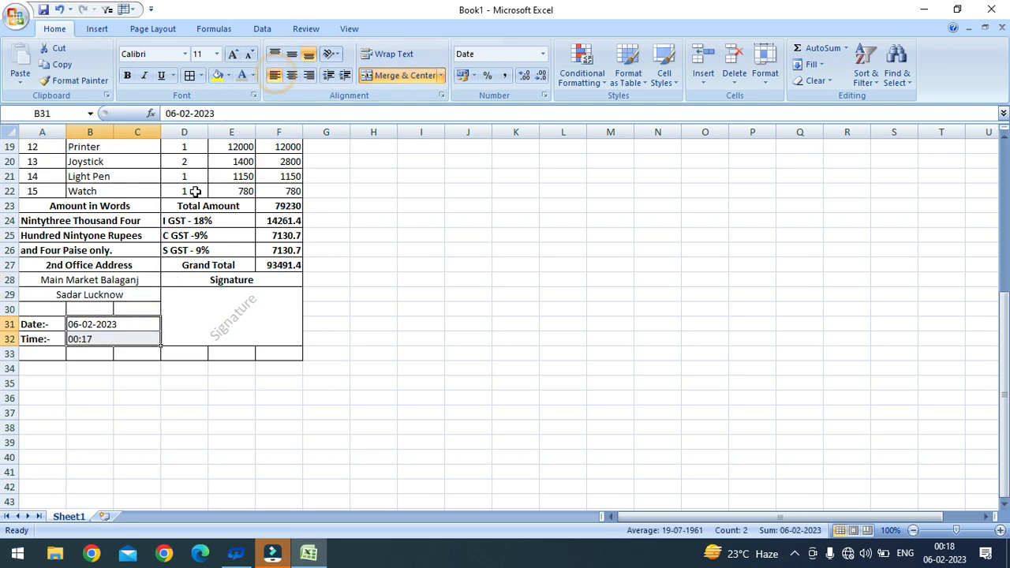
scroll(202, 289, "up", 1)
scroll(197, 292, "up", 5)
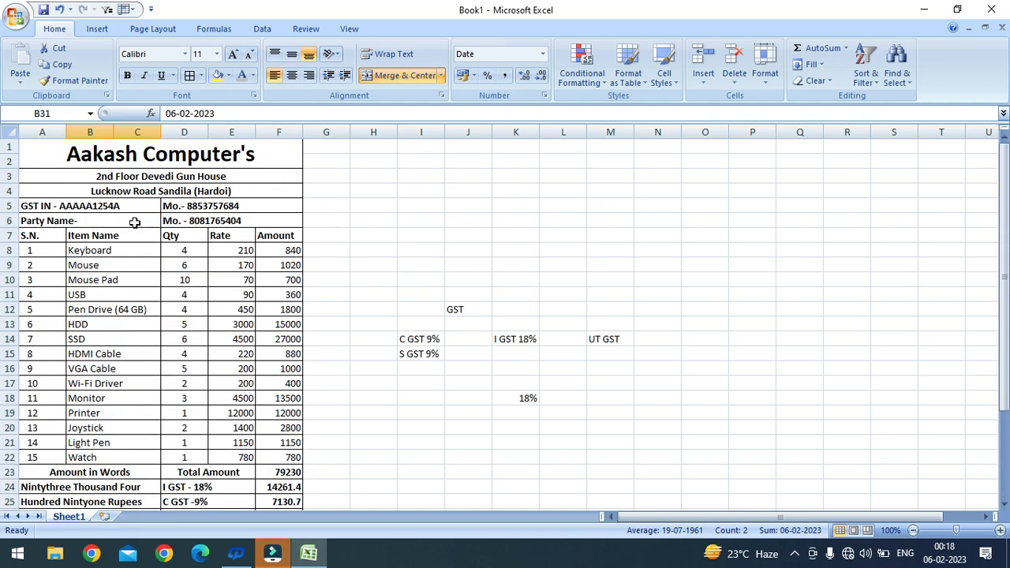
left_click(135, 223)
Step: Enter the customer's full name after 'Party Name-' in cell A6
double_click(129, 221)
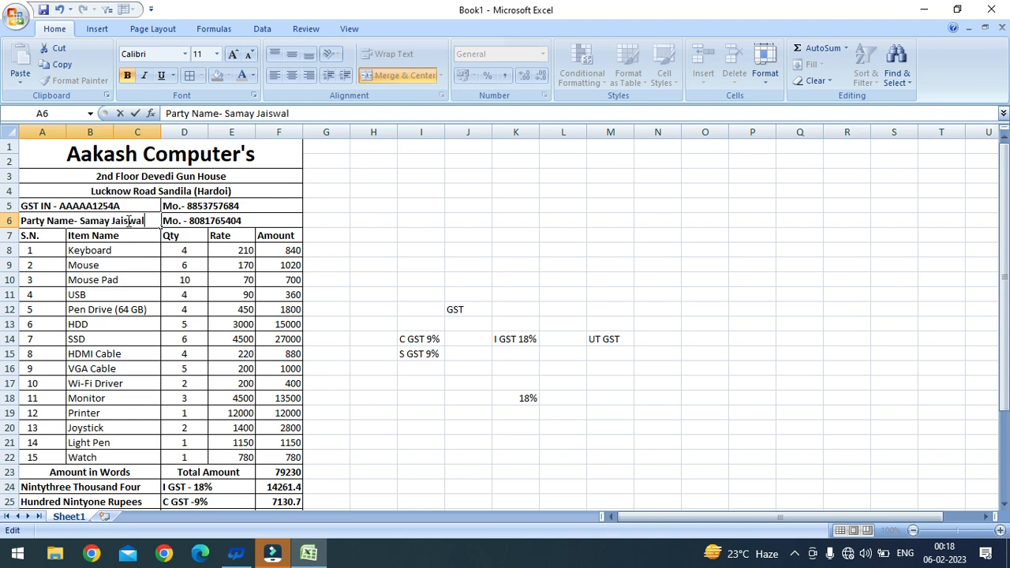
left_click(140, 307)
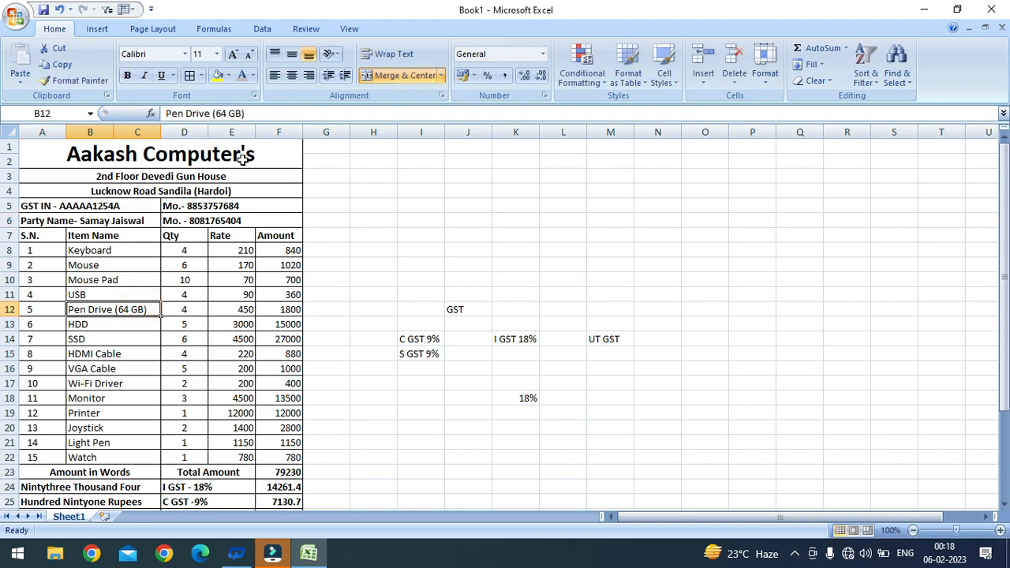
scroll(197, 281, "down", 1)
scroll(197, 280, "up", 1)
left_click(266, 155)
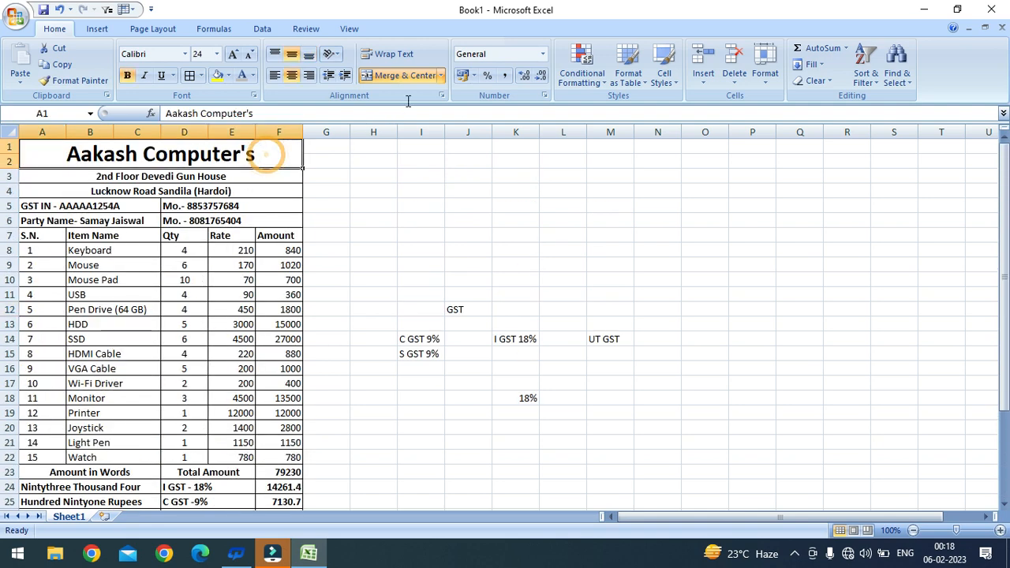
Step: Fill the Aakash Computer's title green and the two address lines olive
left_click(229, 75)
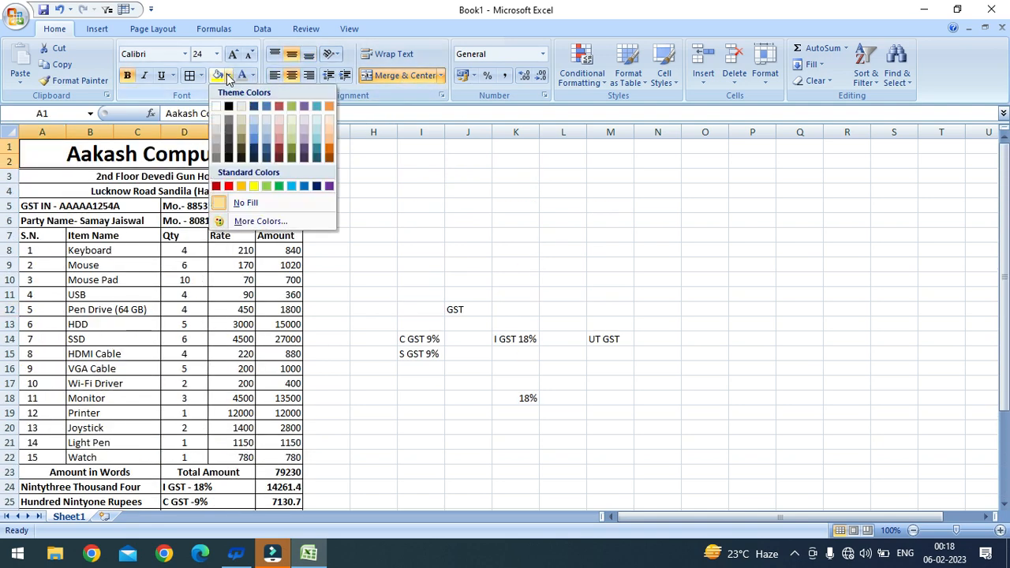
left_click(279, 188)
left_click_drag(57, 177, 68, 192)
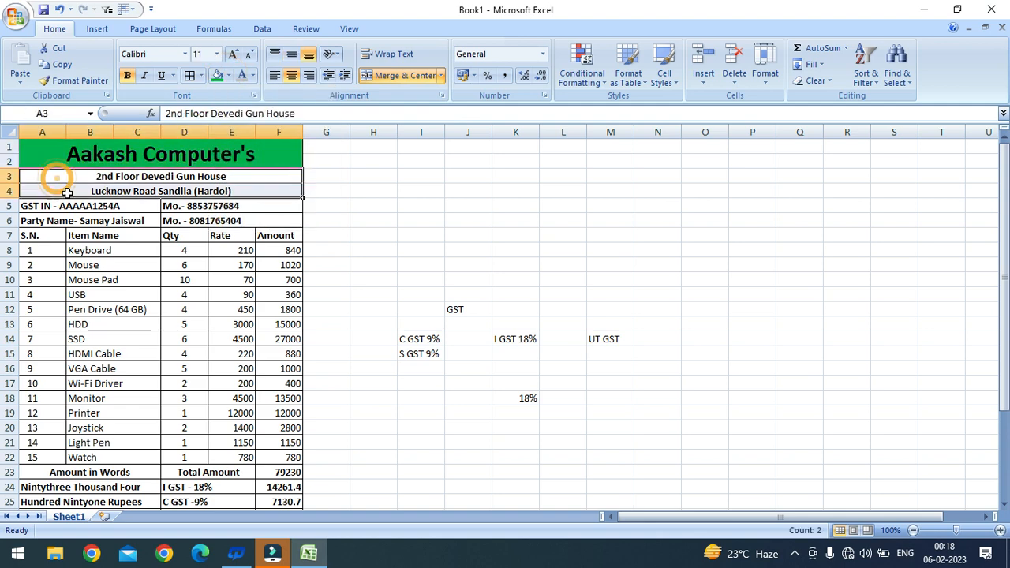
left_click(228, 75)
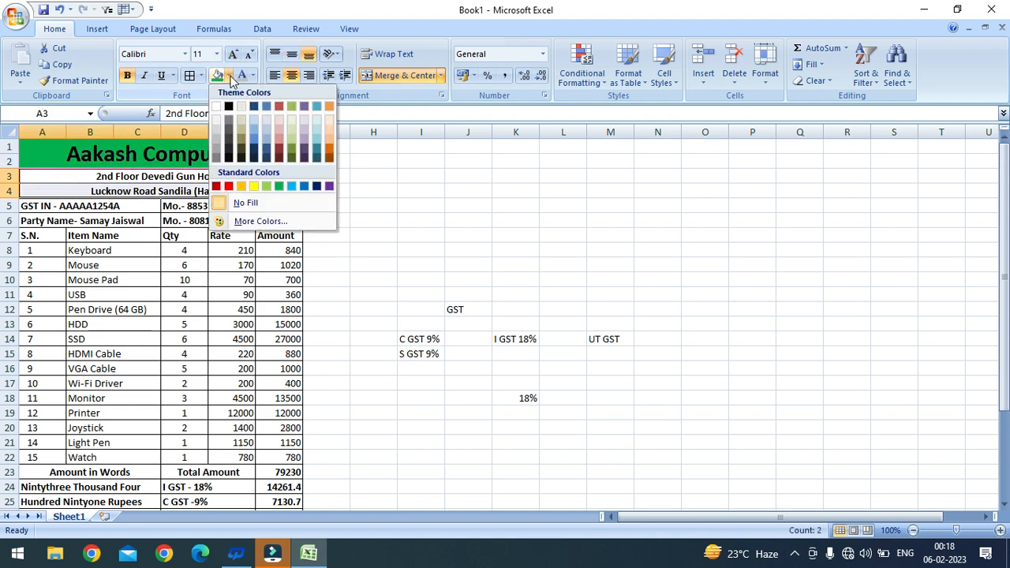
left_click(296, 150)
Step: Fill the GST and party-name rows 5–6 light orange
scroll(165, 215, "down", 1)
left_click_drag(142, 166, 196, 173)
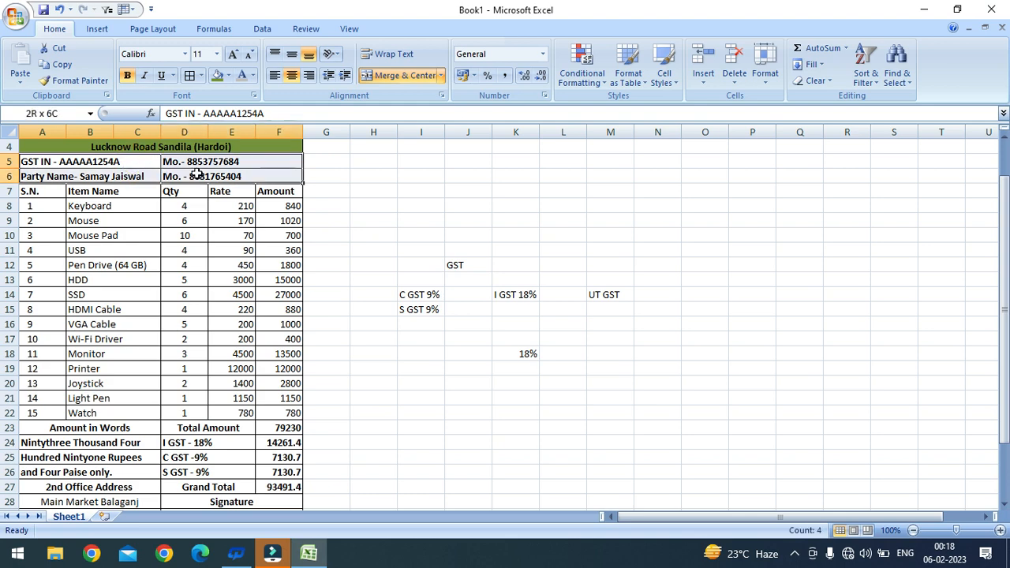
left_click(228, 75)
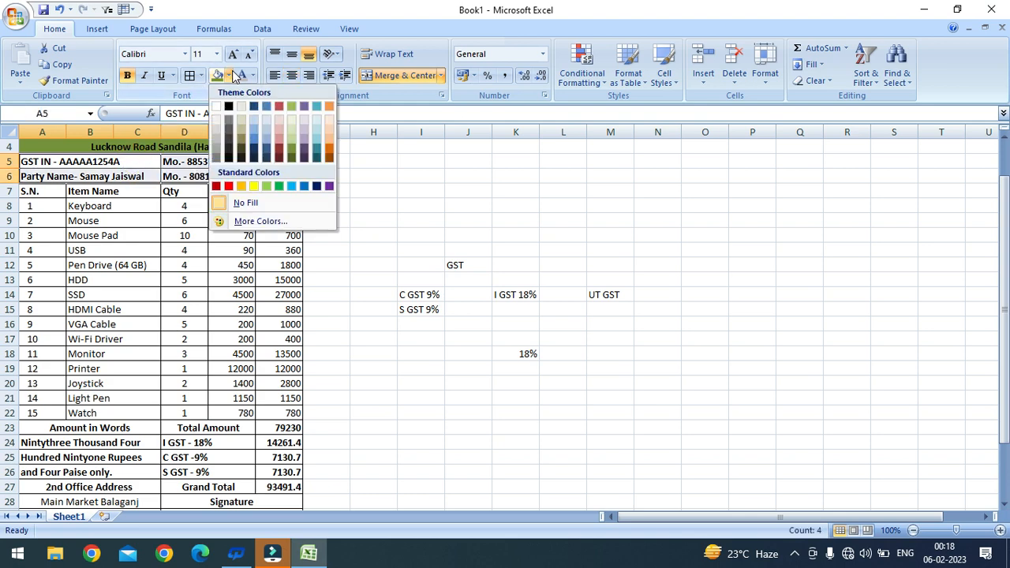
left_click(331, 140)
Step: Fill the header row A7:F7 yellow and centre its column labels
left_click_drag(29, 191, 292, 199)
left_click(174, 217)
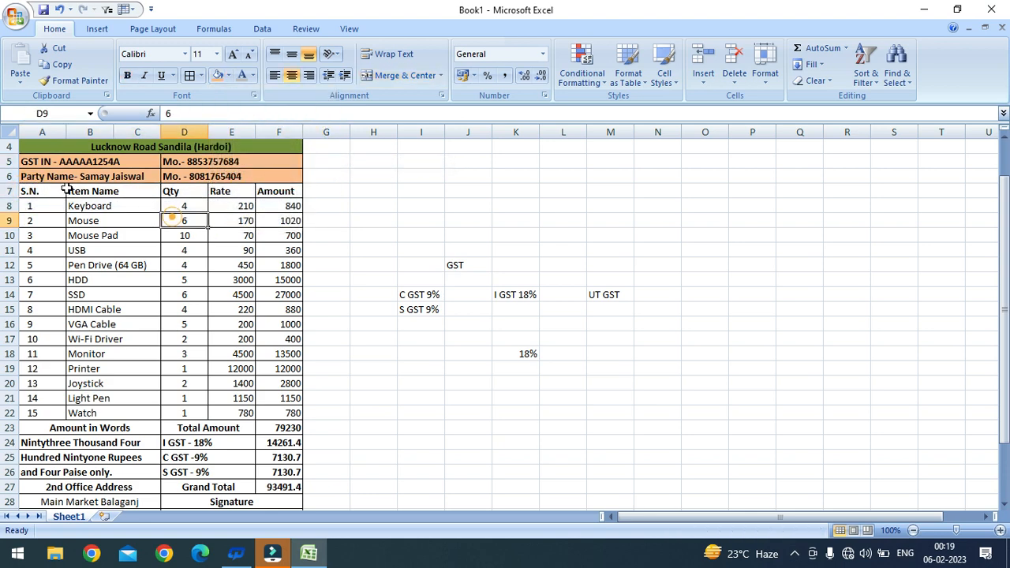
left_click_drag(50, 191, 266, 189)
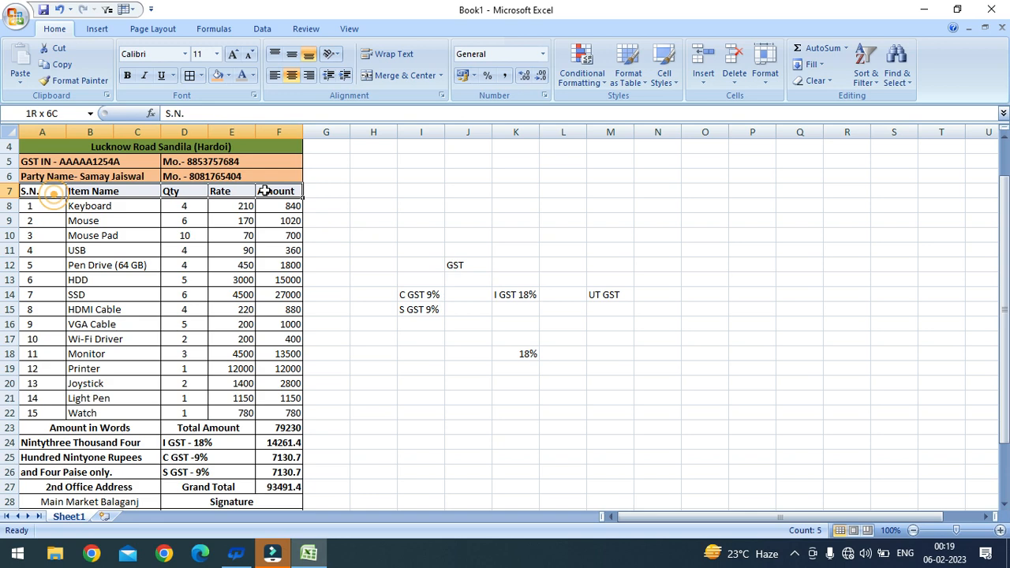
left_click(228, 75)
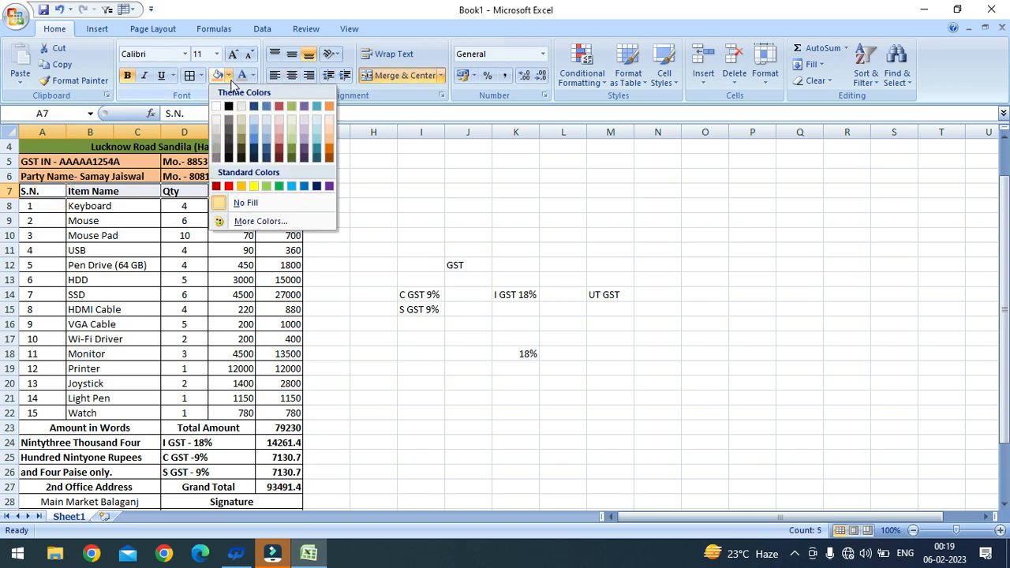
left_click(253, 187)
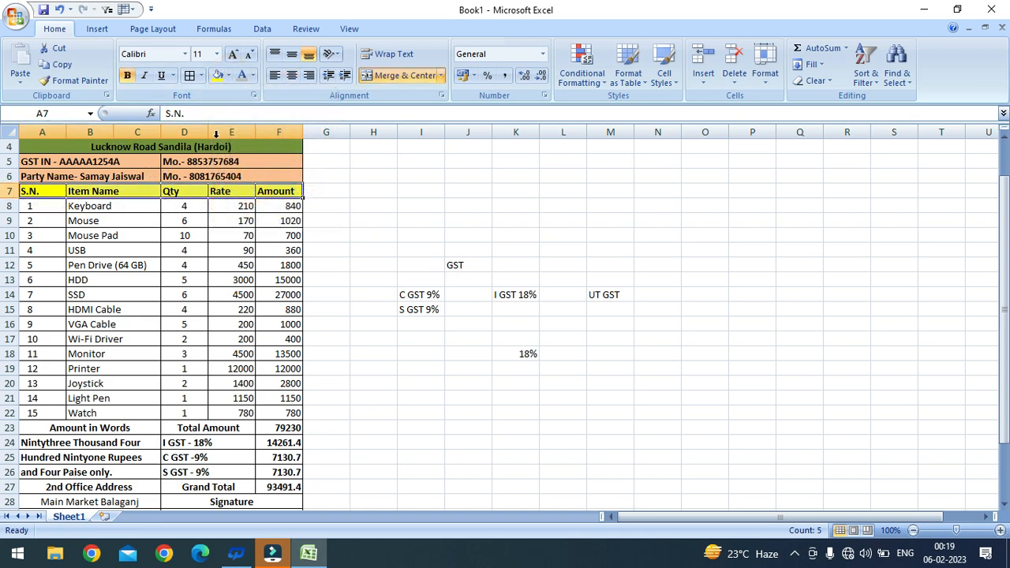
left_click(119, 225)
left_click_drag(111, 195, 288, 198)
left_click(291, 75)
scroll(83, 238, "down", 1)
left_click_drag(60, 164, 60, 367)
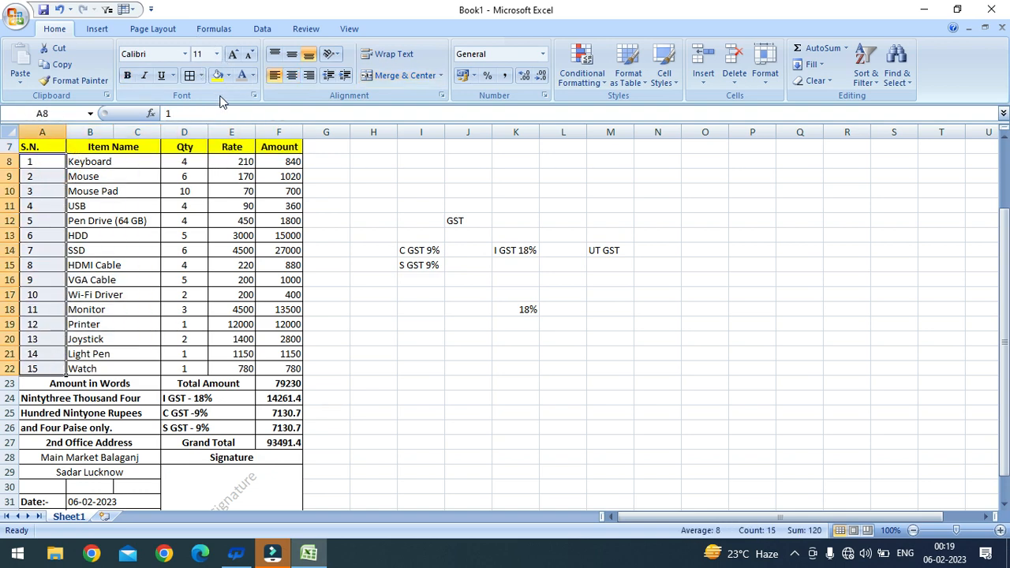
Step: Fill the serial numbers A8:A22 pink and the item names B8:C22 grey
left_click(252, 76)
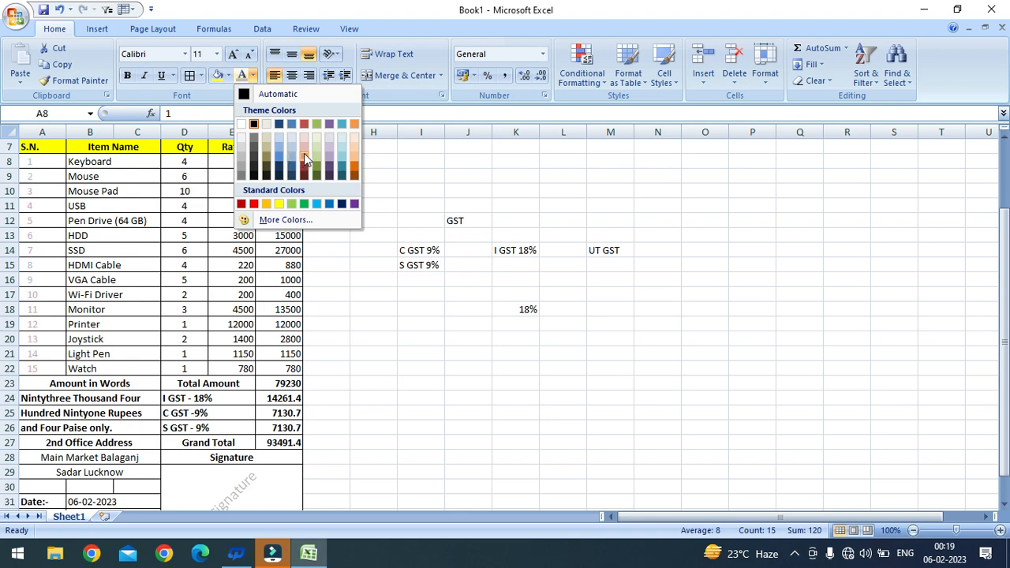
left_click(228, 77)
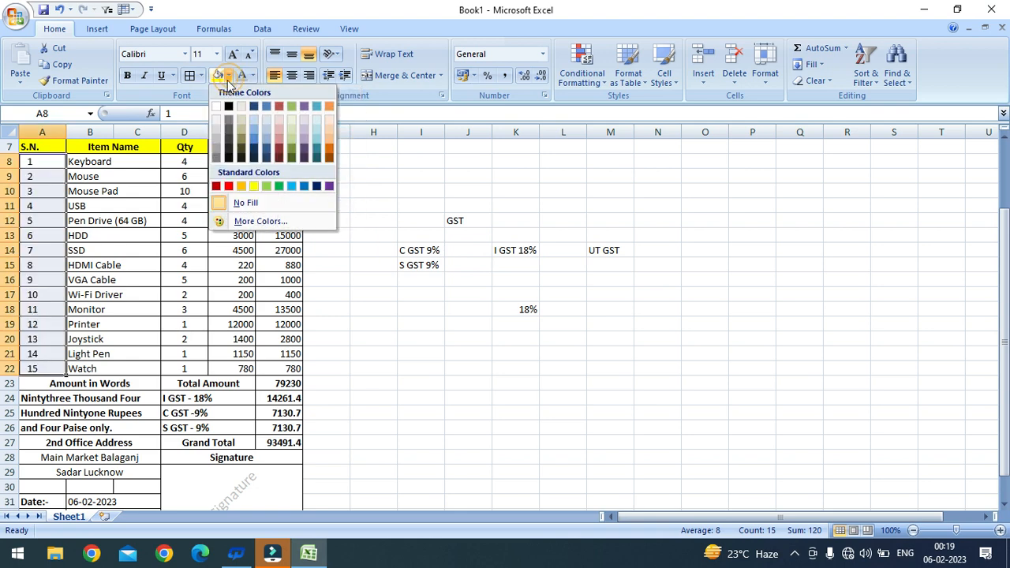
left_click(279, 138)
left_click(131, 164)
left_click_drag(130, 165, 143, 365)
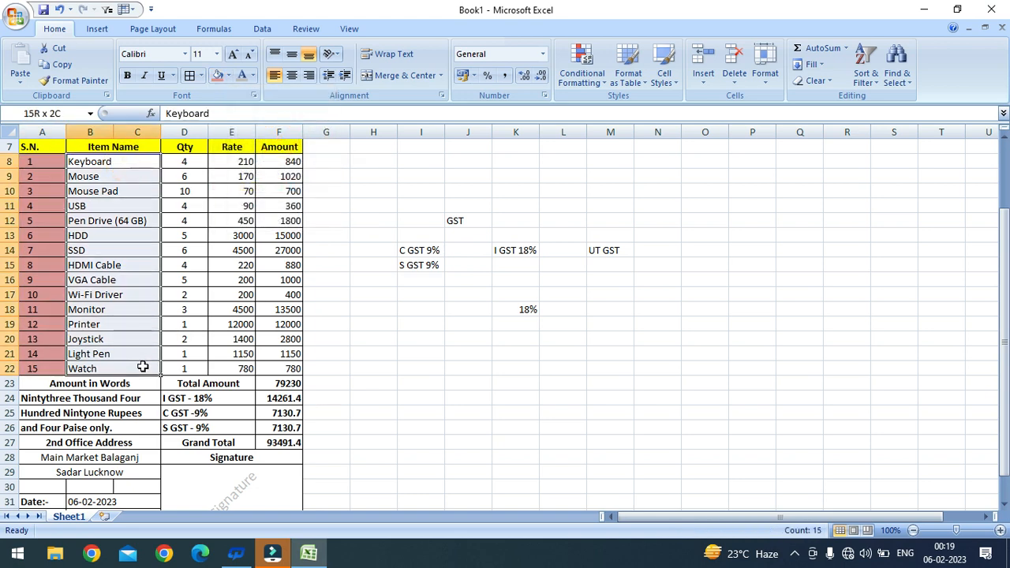
left_click(227, 75)
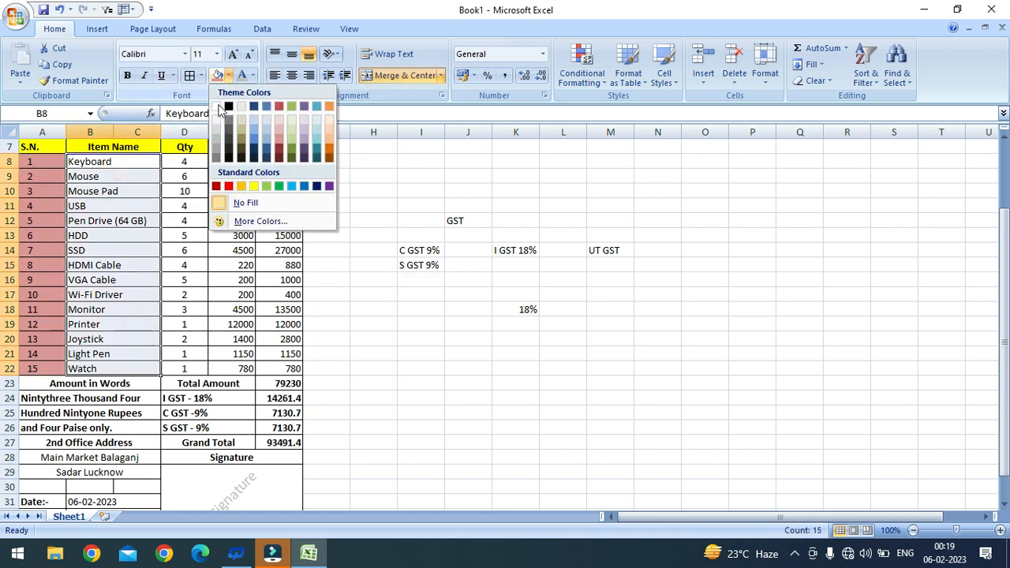
left_click(217, 152)
Step: Fill the Qty column D8:D22 light purple and the Rate column E8:E22 darker purple
left_click_drag(193, 161, 231, 369)
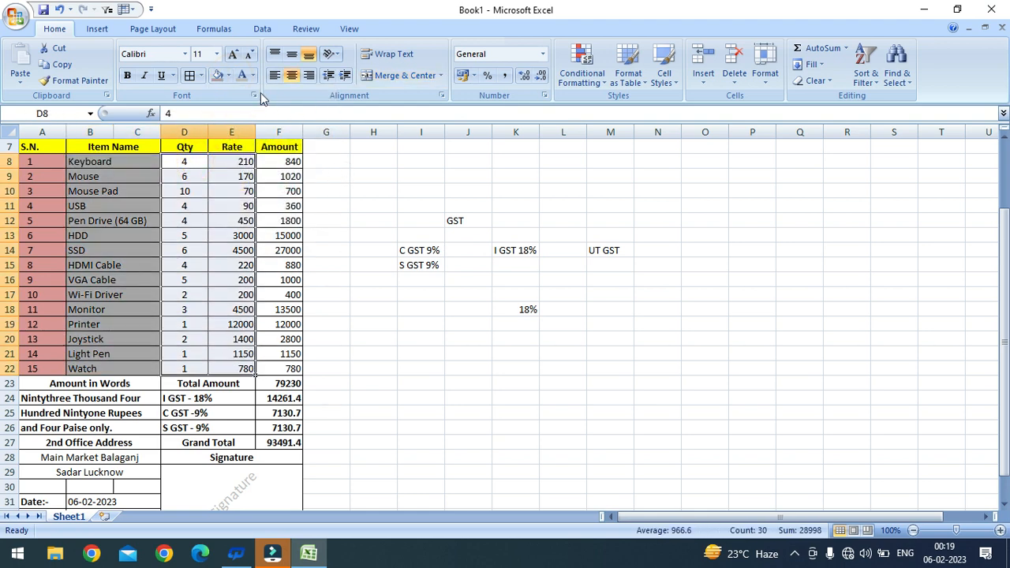
left_click(227, 75)
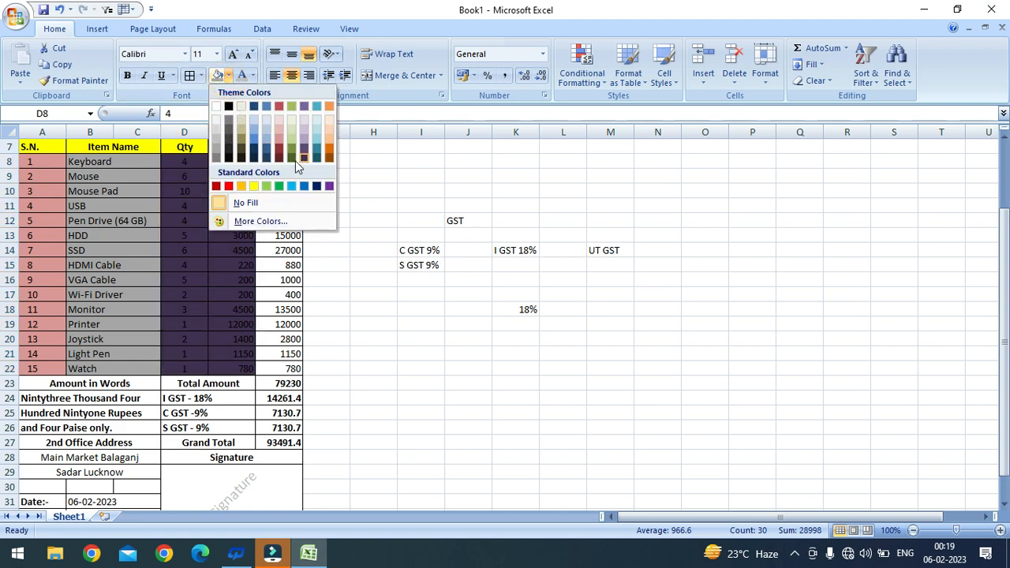
left_click(360, 232)
left_click_drag(189, 162, 192, 368)
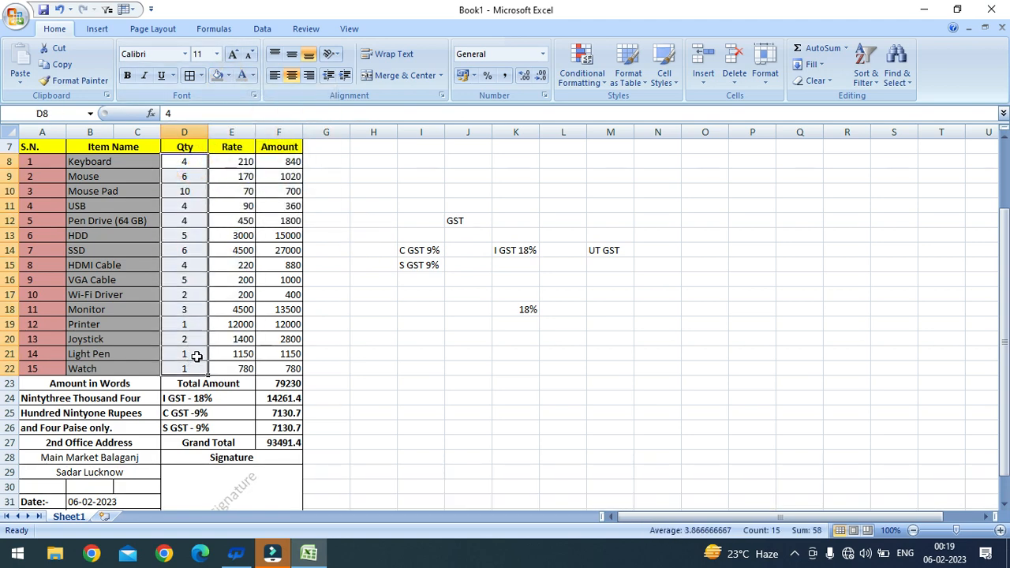
left_click(227, 76)
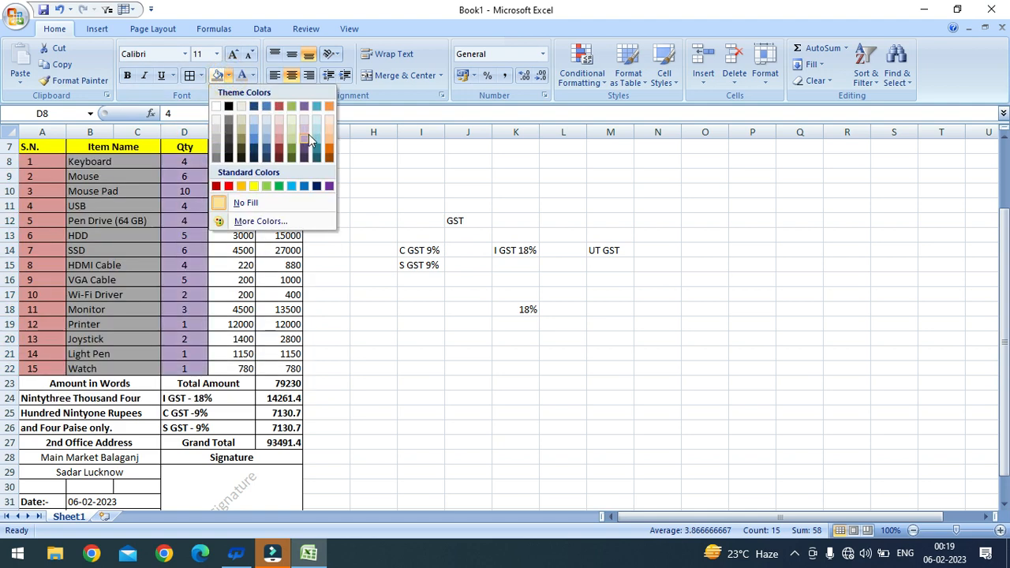
left_click(309, 142)
left_click_drag(231, 161, 236, 361)
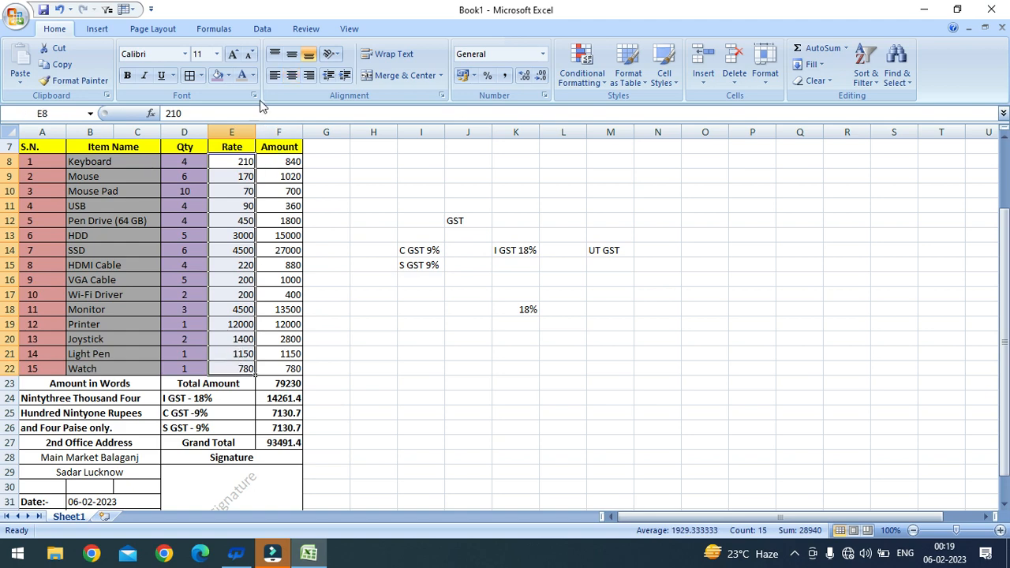
left_click(229, 77)
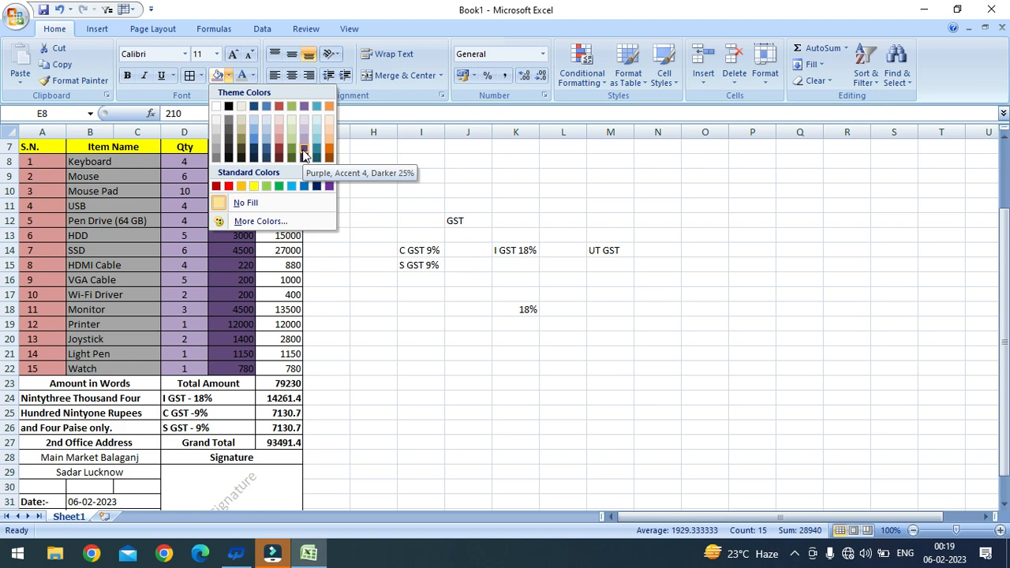
left_click(303, 155)
Step: Select the Amount column values F8:F22 for a fill colour
left_click_drag(293, 162, 294, 369)
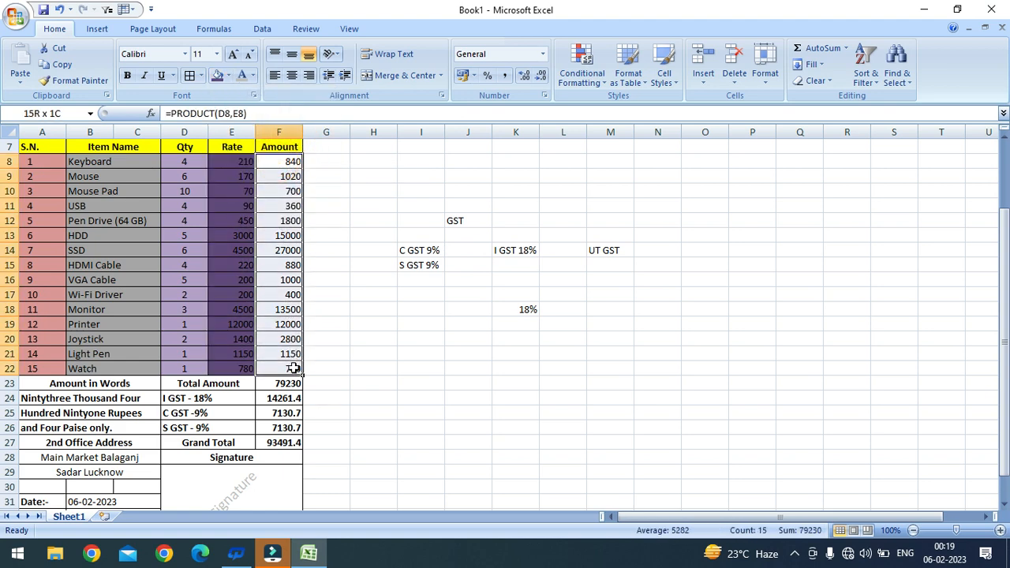
left_click(252, 76)
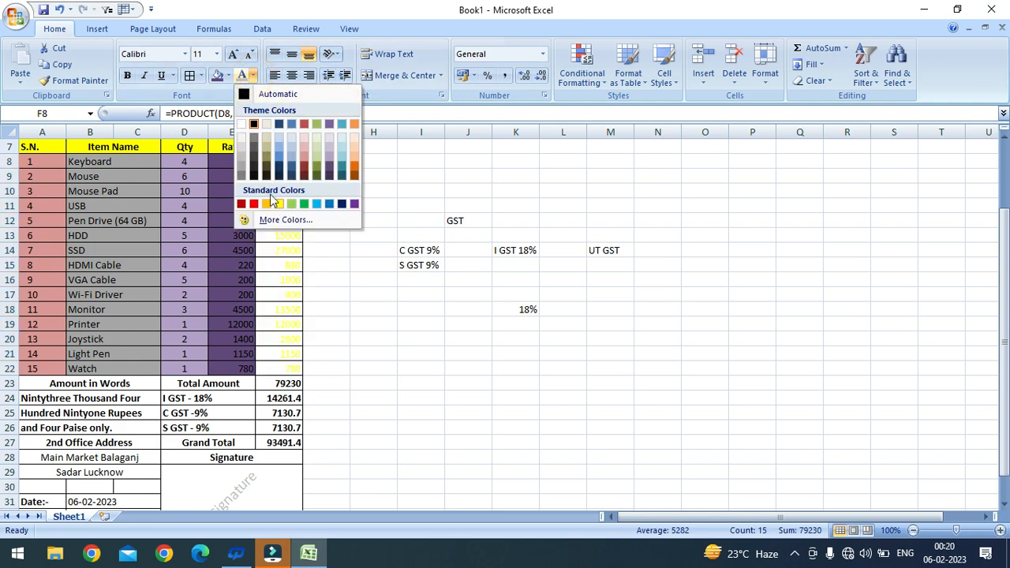
left_click(229, 76)
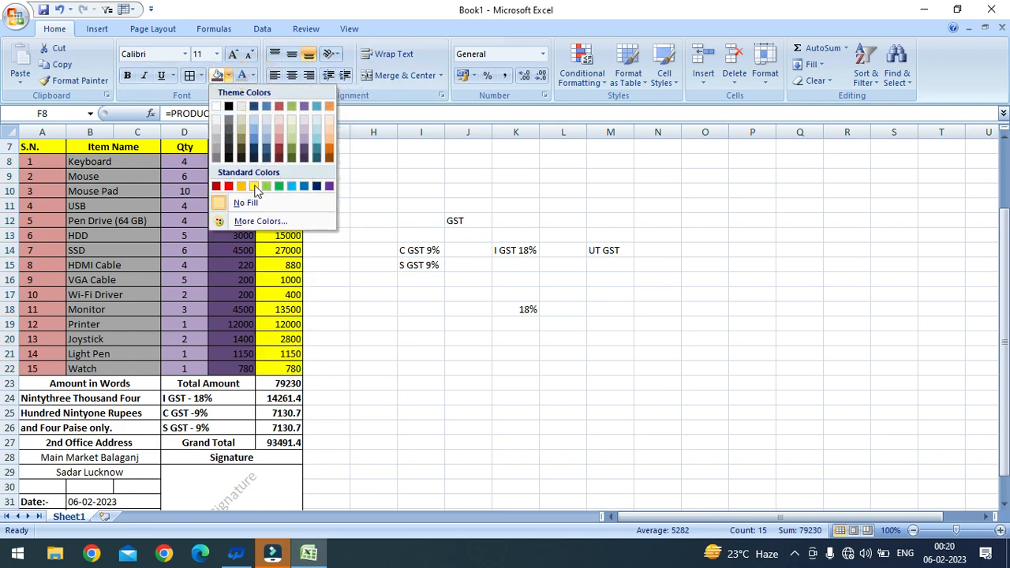
Step: Fill the Amount column blue and the Amount in Words cell yellow
left_click(306, 187)
scroll(187, 225, "down", 2)
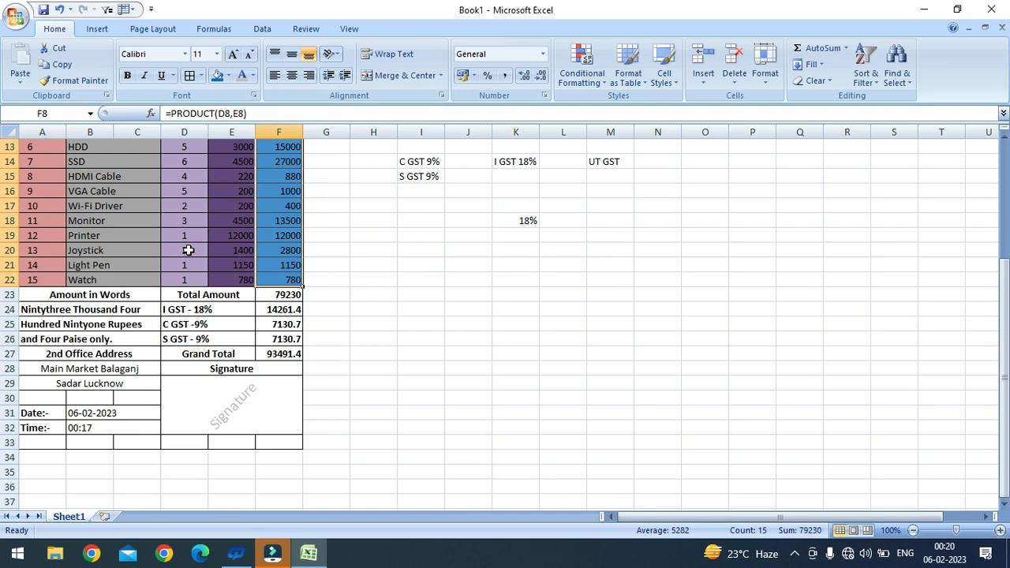
left_click_drag(87, 294, 231, 294)
left_click(165, 315)
left_click(140, 285)
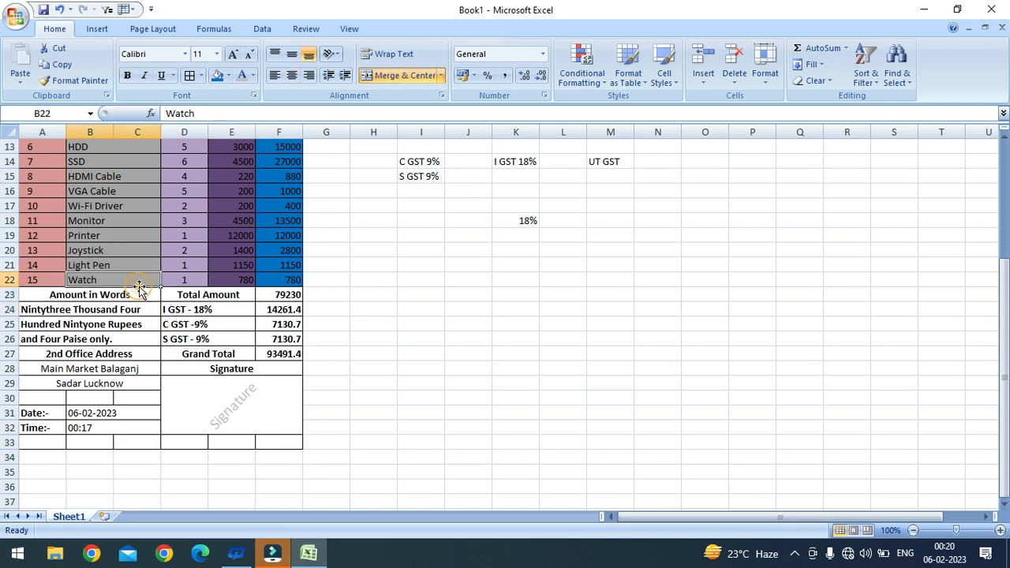
left_click(139, 294)
left_click(228, 75)
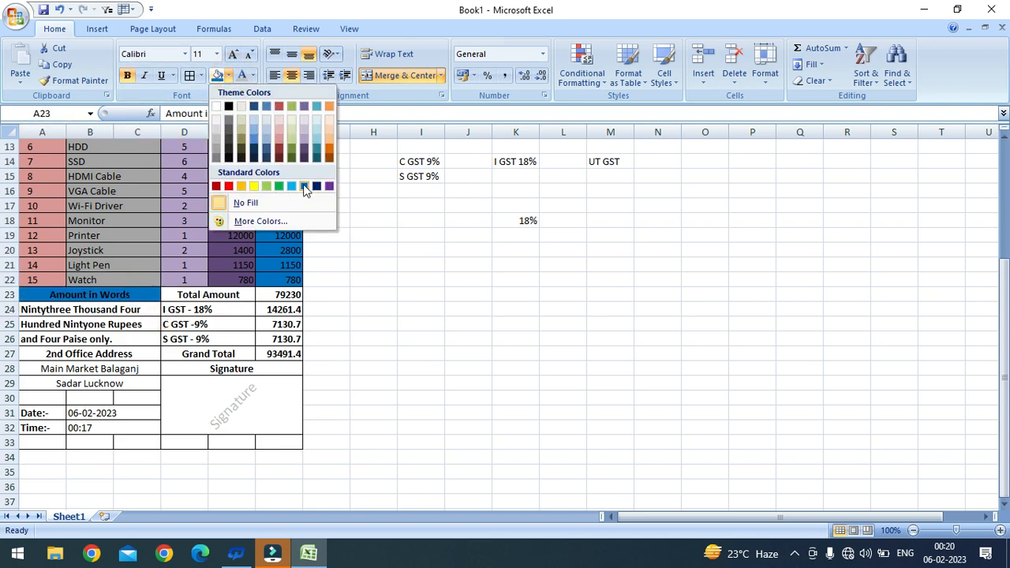
left_click(253, 187)
Step: Fill the Total Amount to Grand Total labels yellow and their values F23:F27 red
left_click_drag(232, 293, 247, 356)
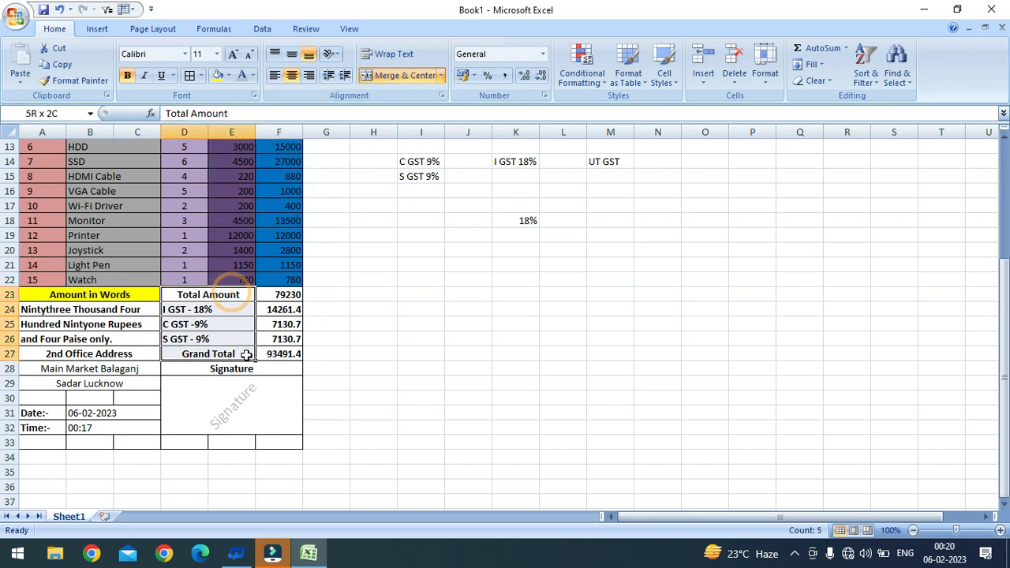
left_click(220, 76)
scroll(237, 226, "down", 2)
left_click_drag(277, 207, 292, 263)
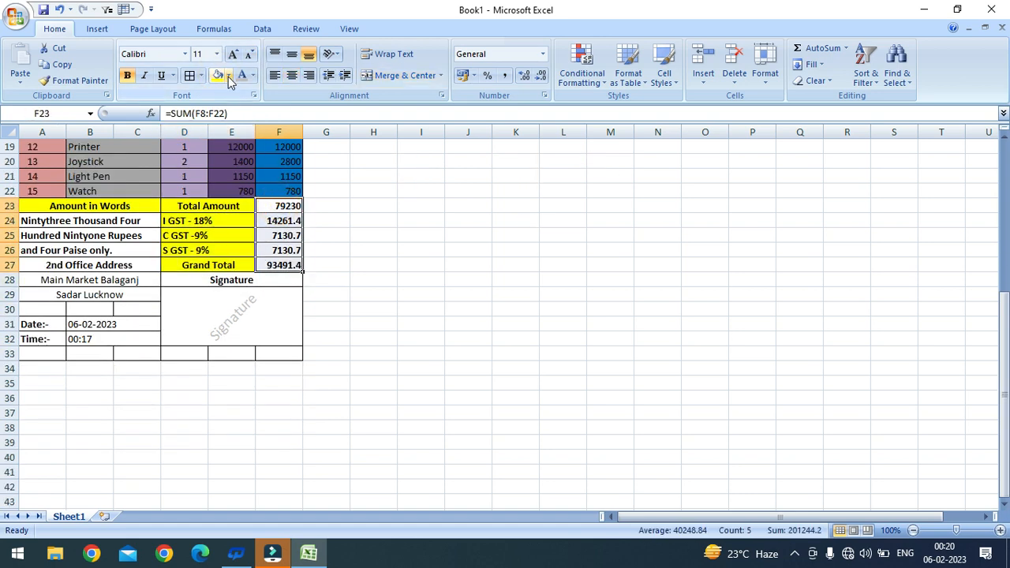
left_click(228, 76)
left_click(217, 187)
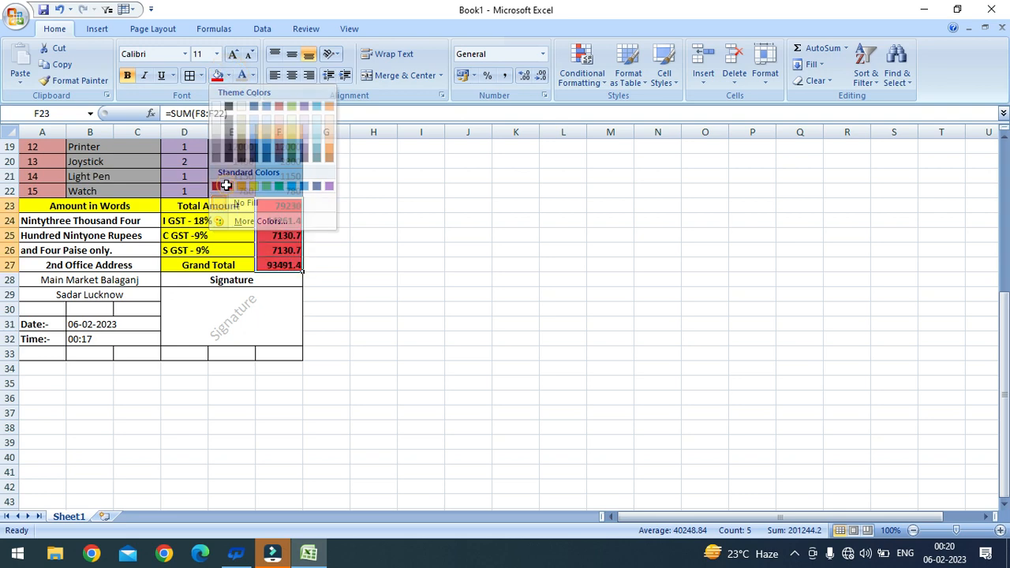
Step: Fill the Signature heading and the 2nd Office Address cell red
scroll(221, 211, "down", 1)
left_click(220, 236)
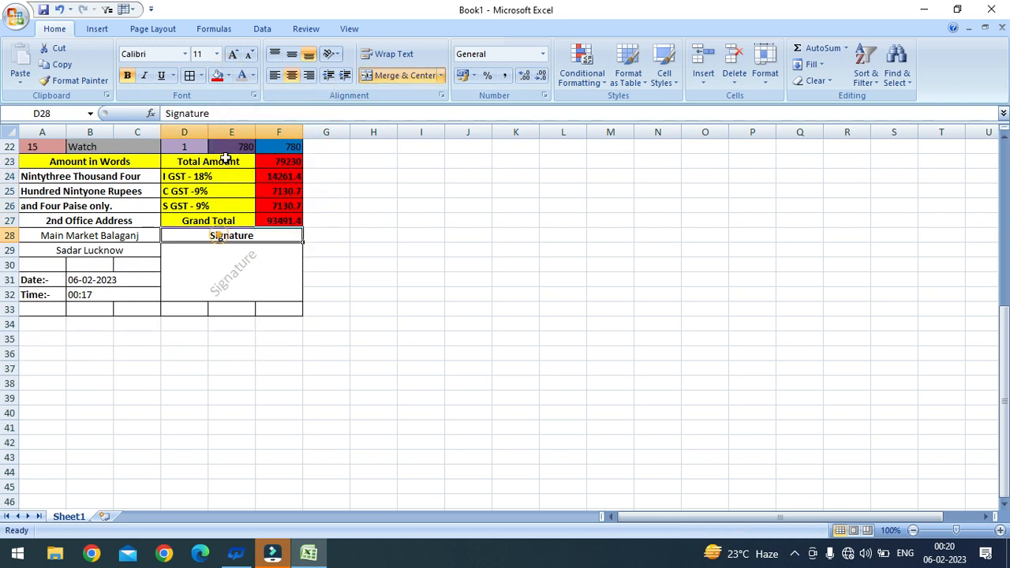
left_click(217, 76)
left_click(59, 219)
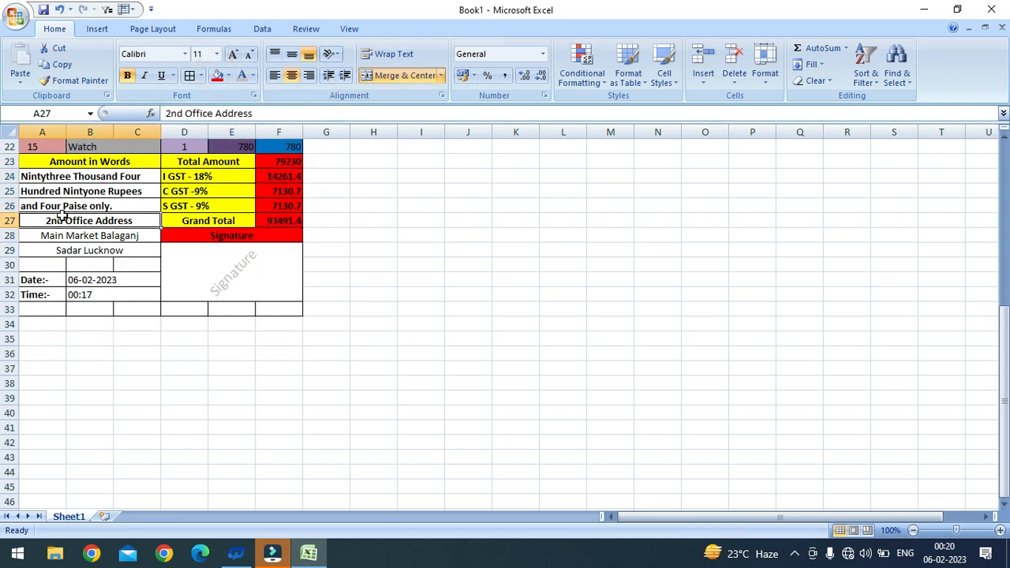
left_click(220, 76)
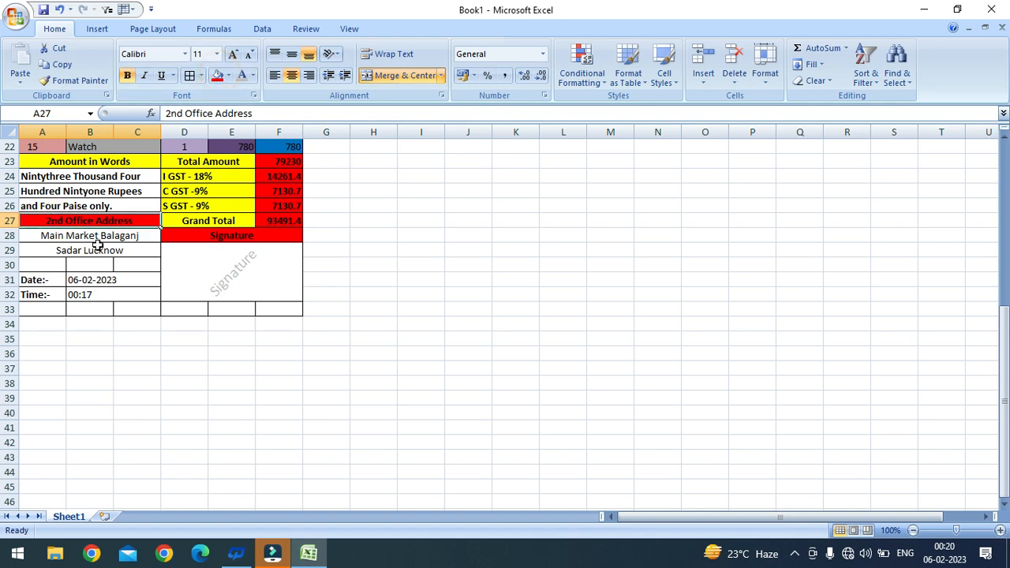
Step: Fill the Date:- and Time:- labels red and their date and time values grey
left_click_drag(52, 280, 43, 294)
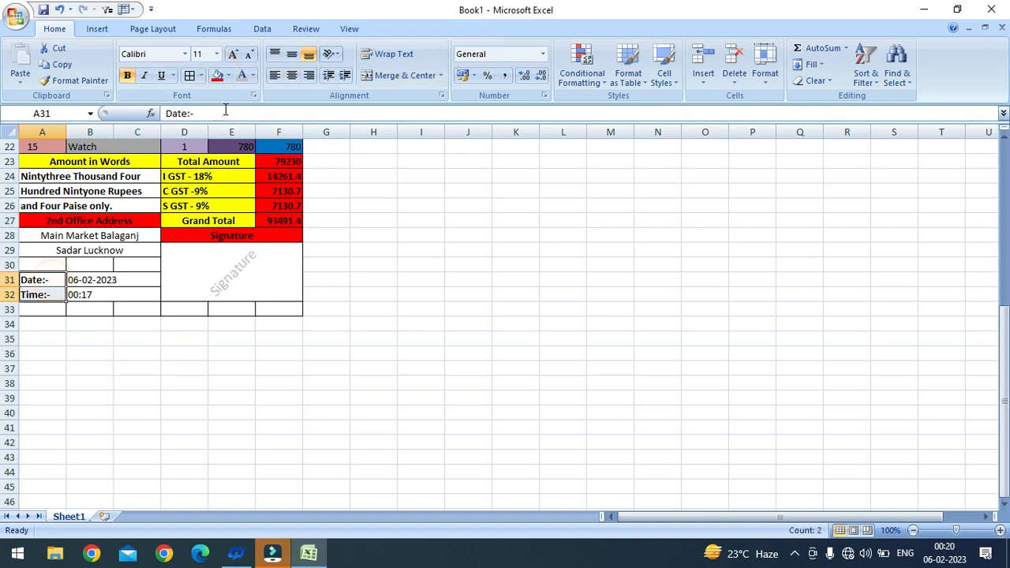
left_click(228, 76)
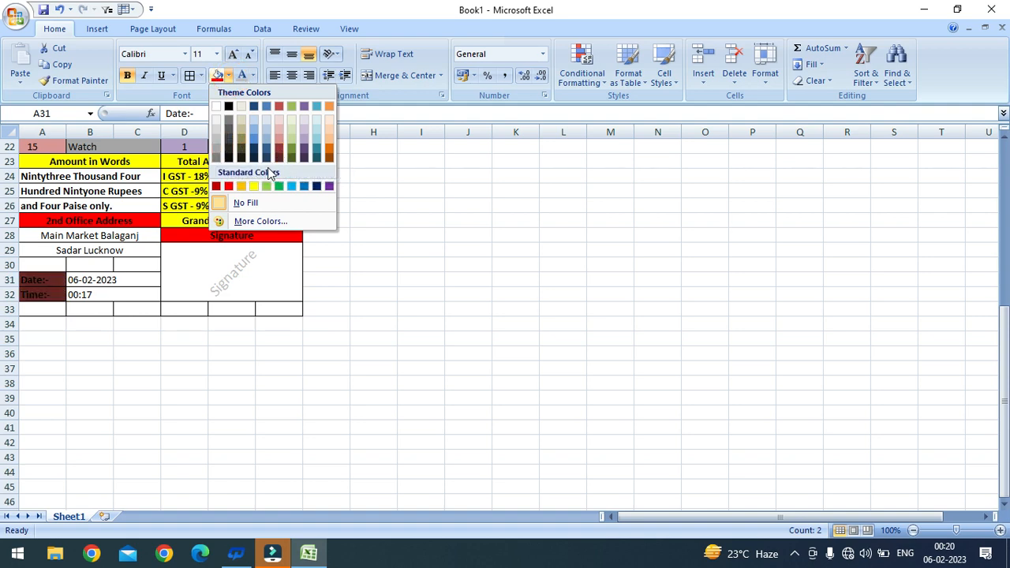
left_click(228, 186)
left_click_drag(129, 279, 133, 292)
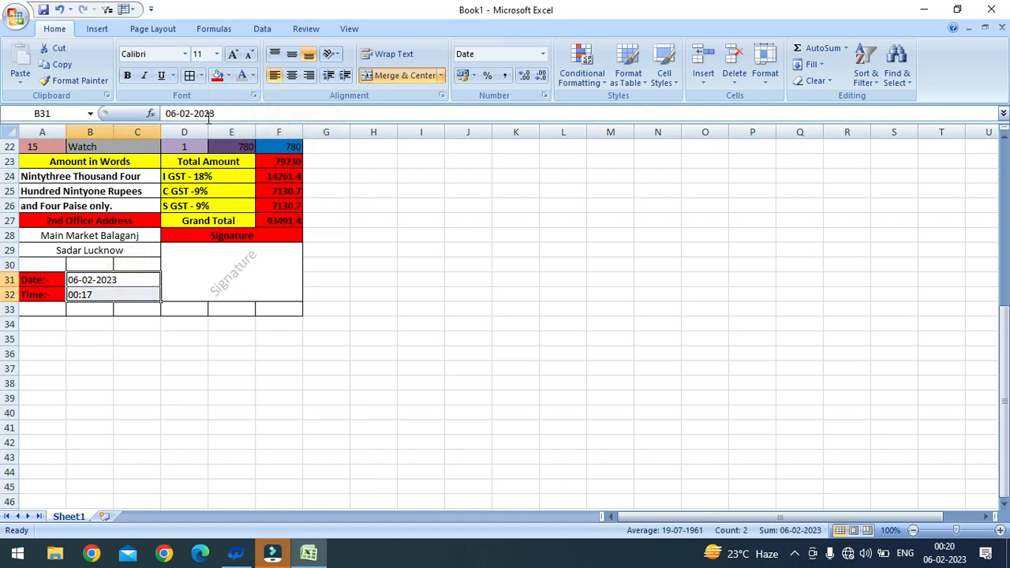
left_click(227, 76)
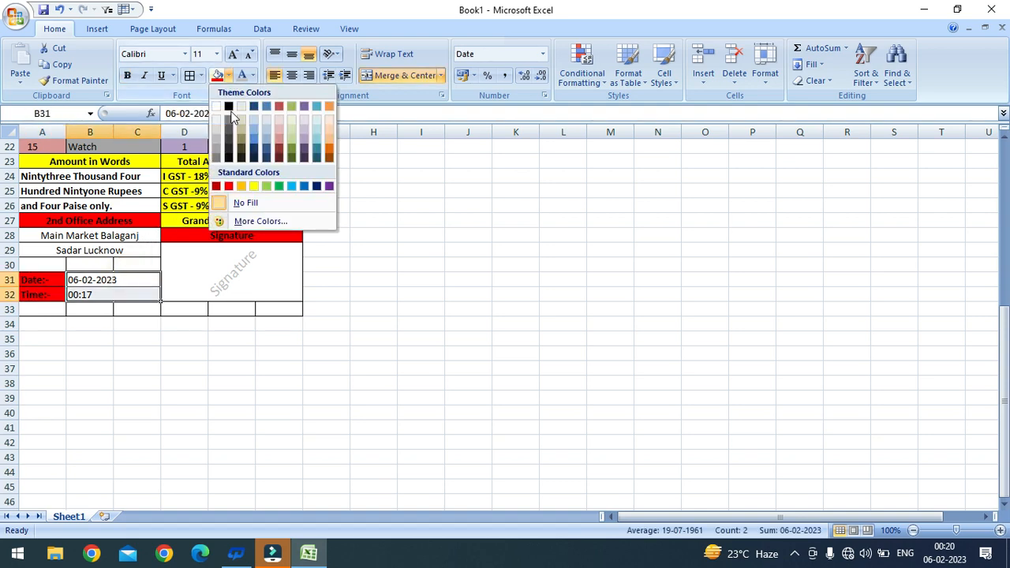
left_click(217, 150)
scroll(170, 269, "up", 7)
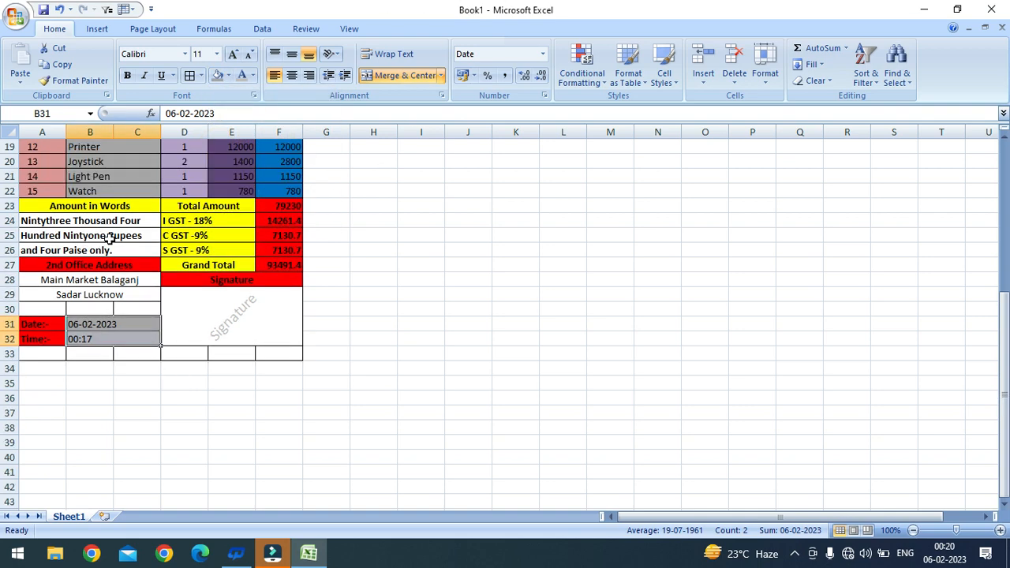
scroll(143, 295, "down", 4)
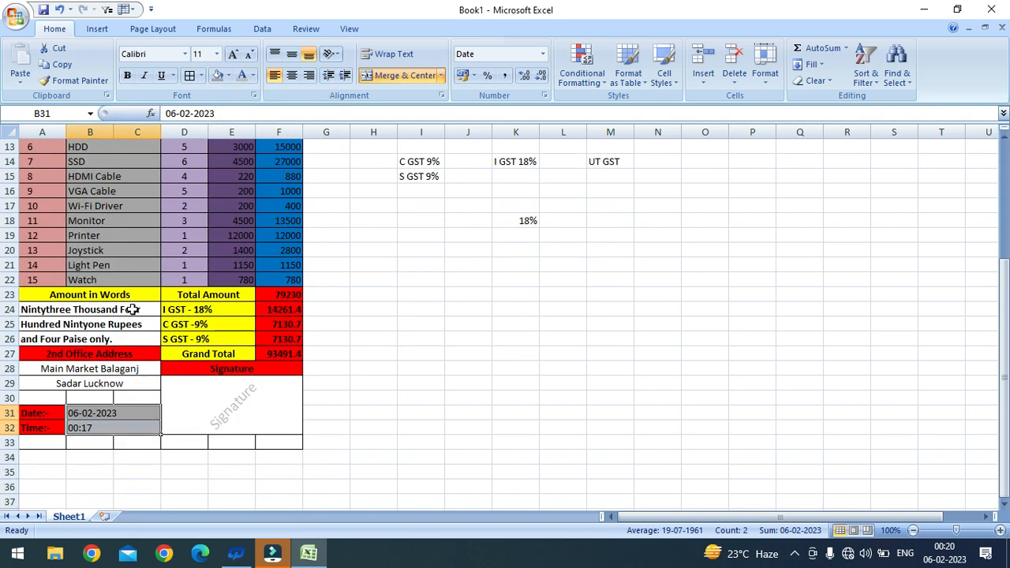
left_click_drag(133, 310, 145, 343)
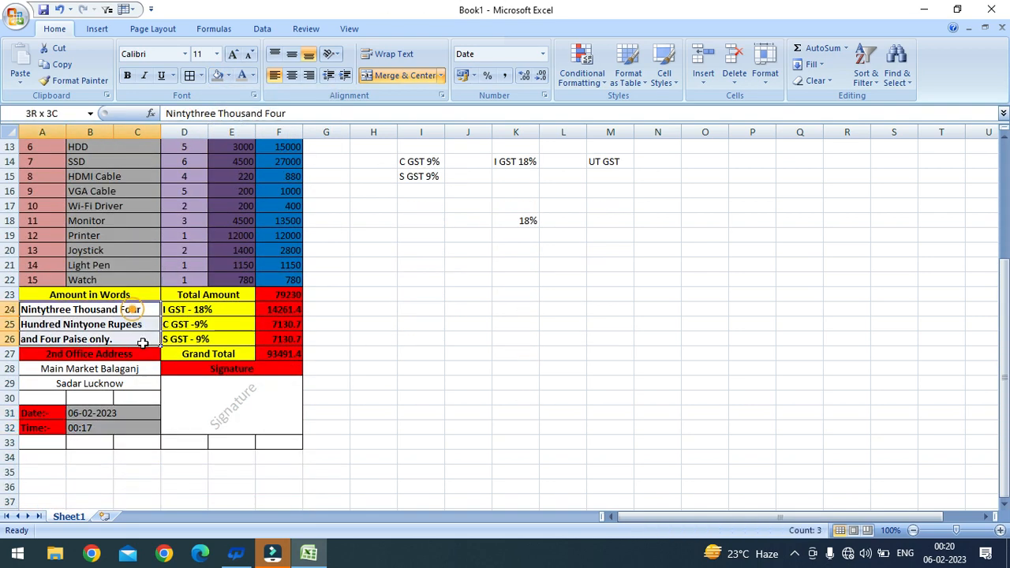
Step: Fill the amount-in-words cells and both second-address lines grey
left_click(228, 75)
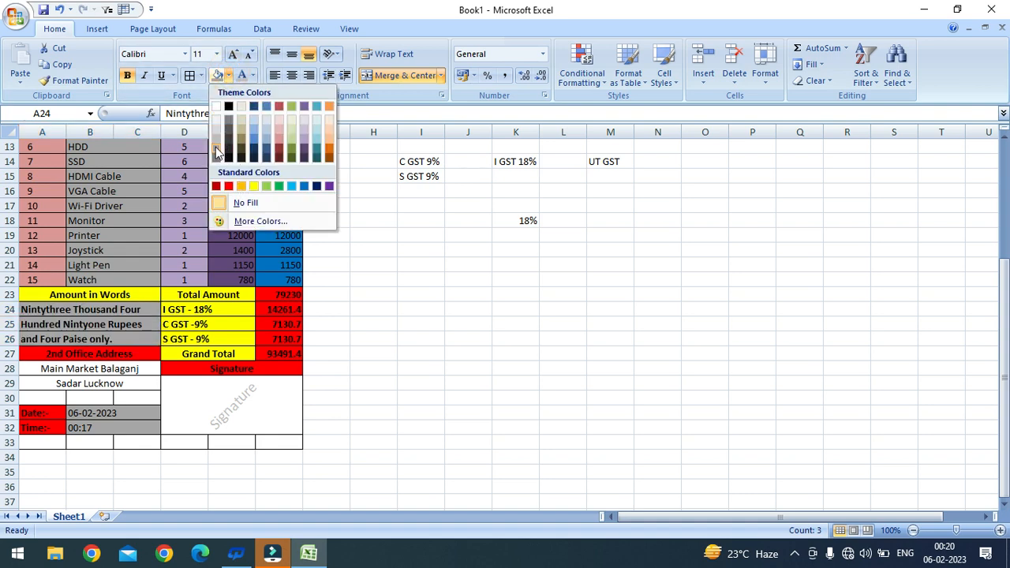
left_click(216, 147)
left_click(93, 371)
left_click_drag(93, 371, 92, 385)
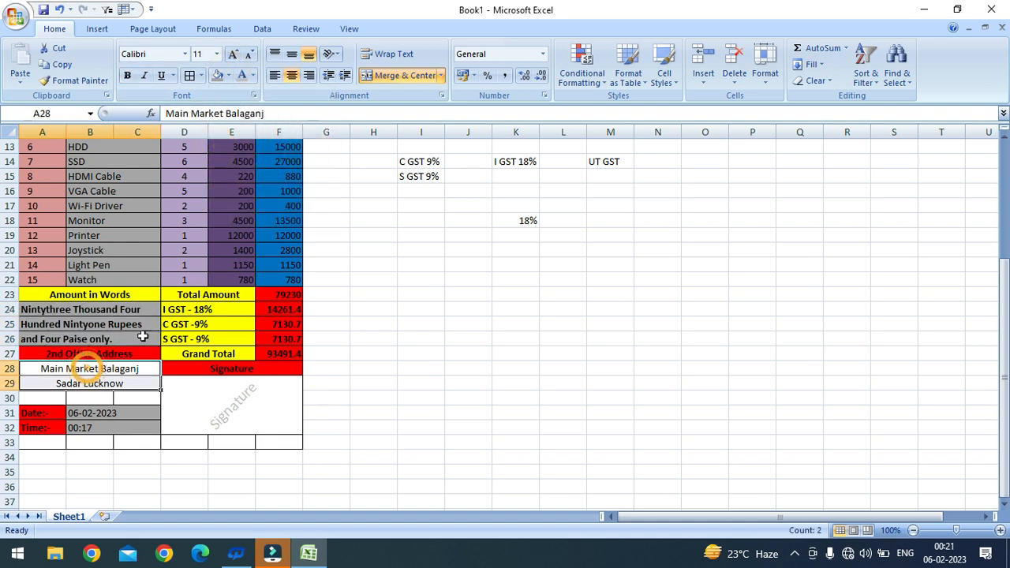
left_click(228, 75)
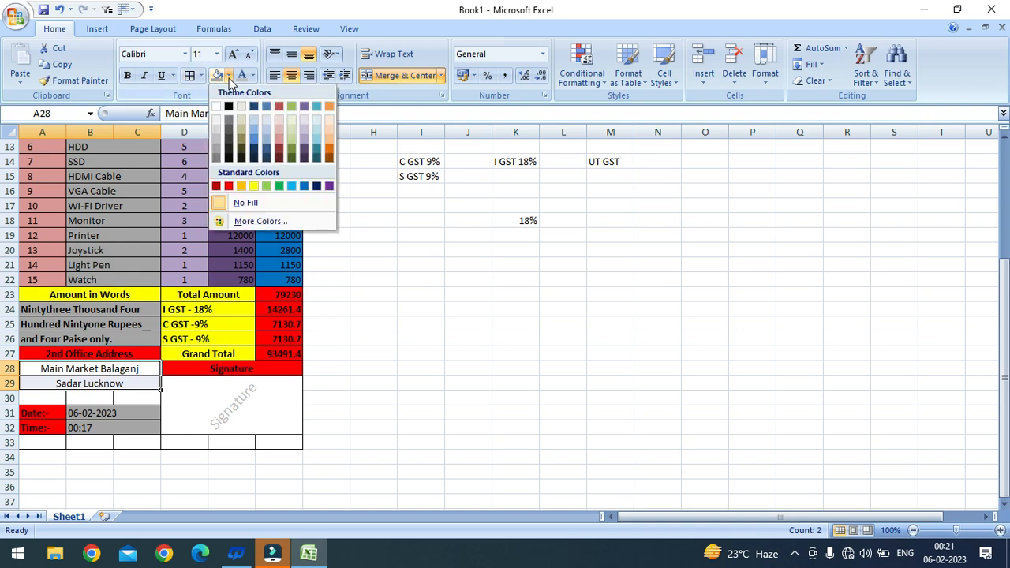
left_click(217, 150)
scroll(185, 313, "up", 4)
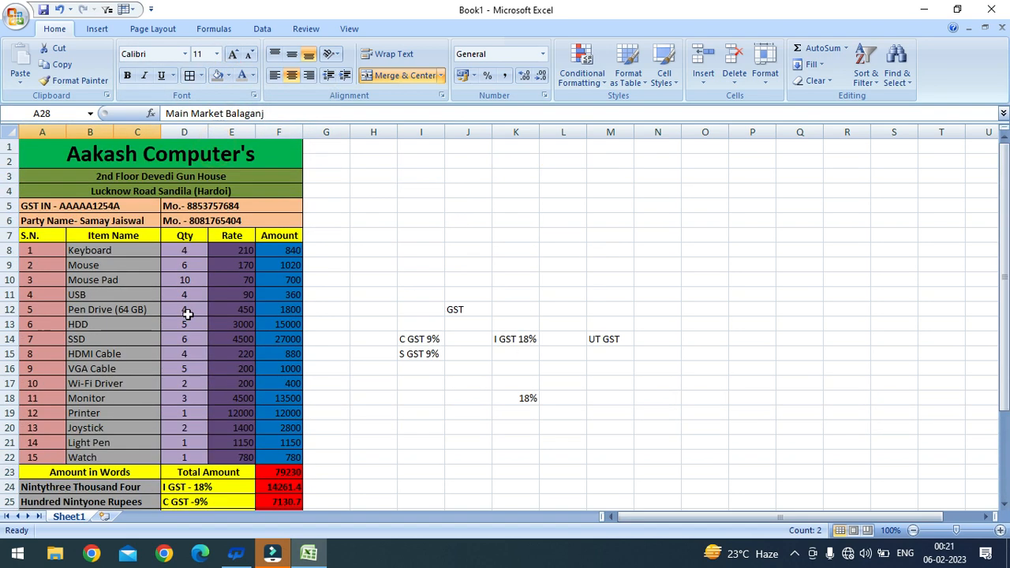
scroll(244, 338, "down", 5)
Step: Give the Signature box font size 16, Orange Accent 6 Lighter 40% fill, and Automatic font colour
left_click(248, 345)
left_click(233, 54)
left_click(232, 54)
left_click(233, 53)
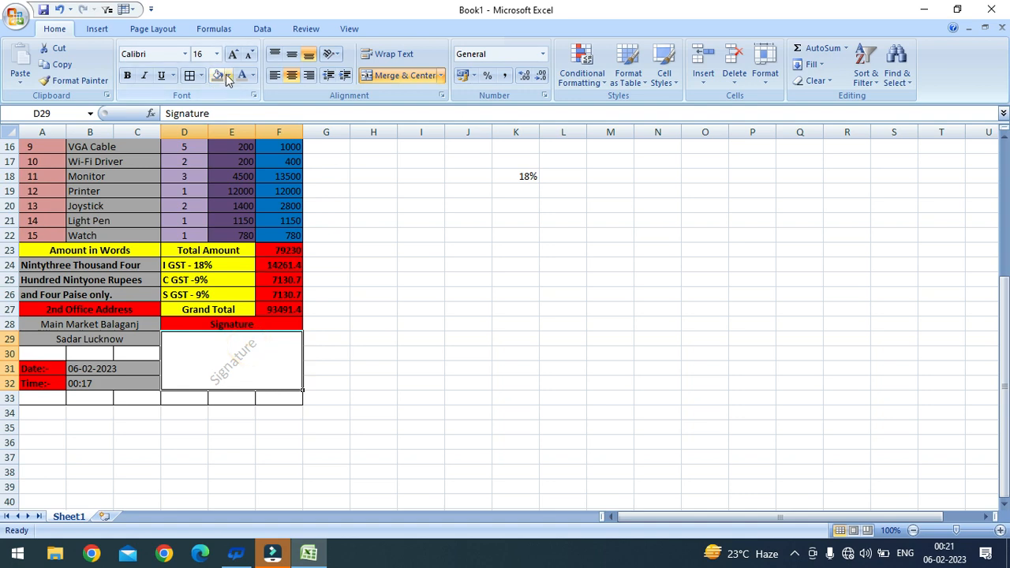
left_click(228, 75)
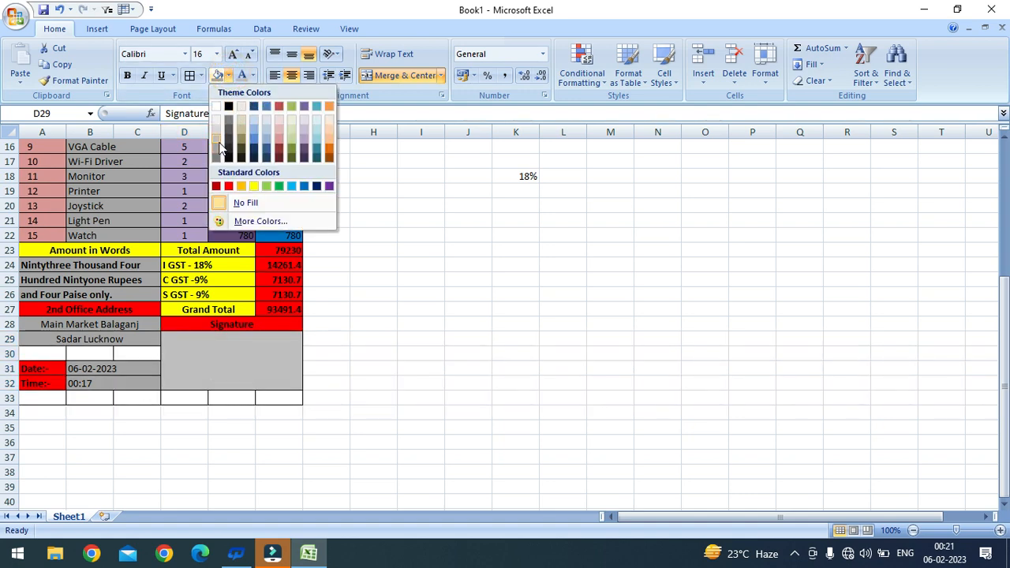
left_click(329, 139)
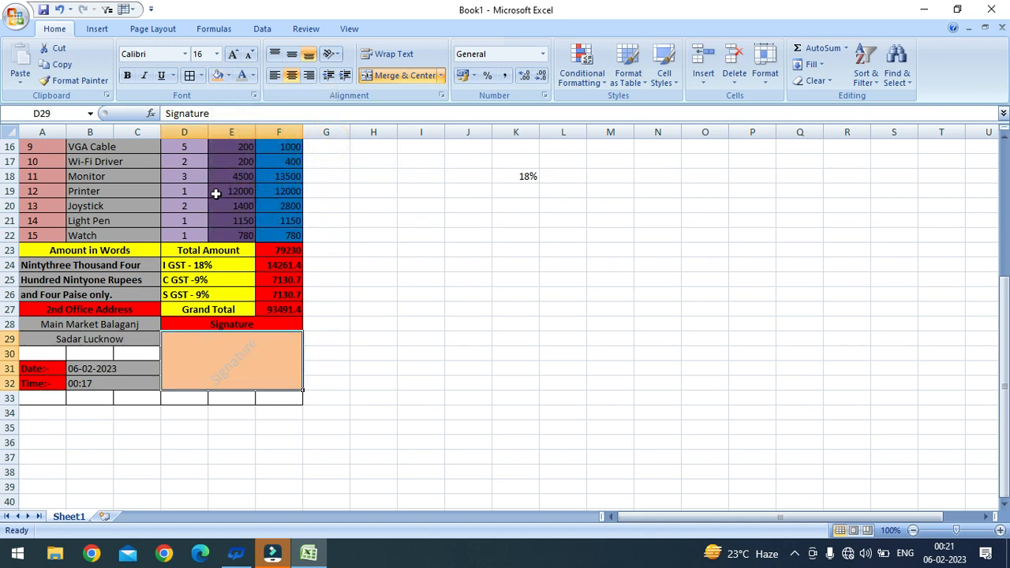
left_click(253, 76)
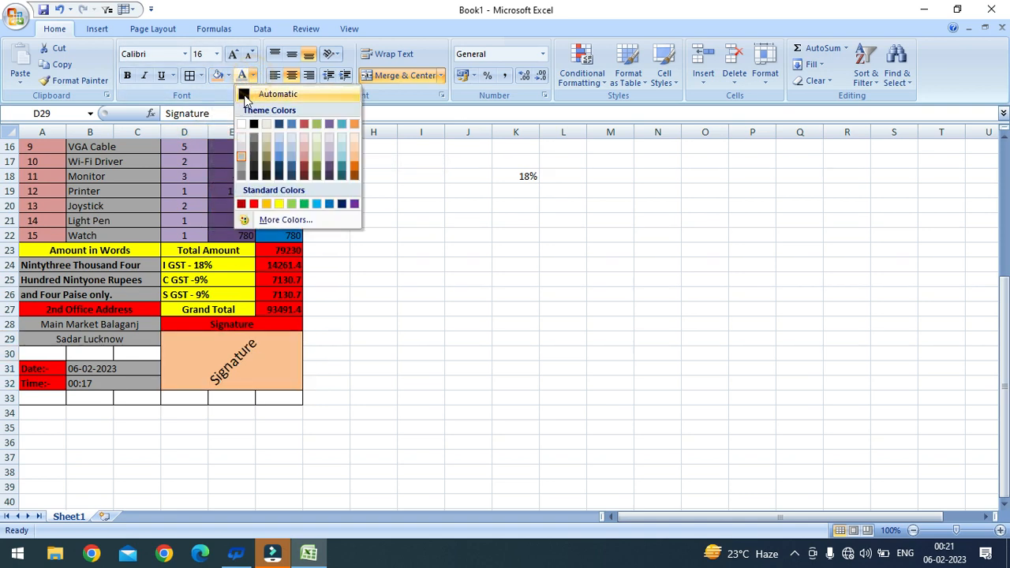
left_click(244, 96)
scroll(143, 302, "up", 5)
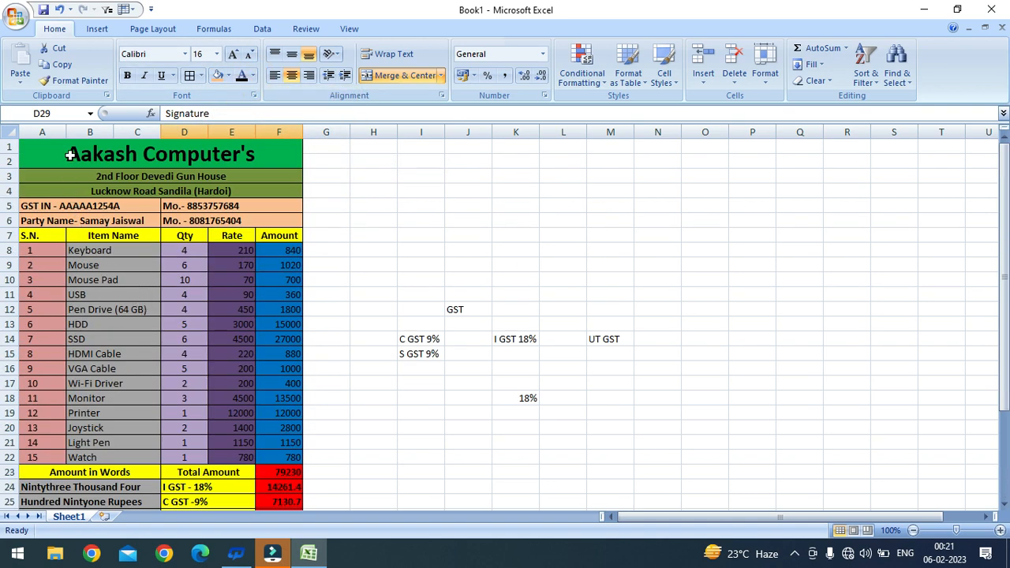
scroll(182, 229, "down", 5)
Step: Merge and center the blank cells A30:C30 and A33:F33
scroll(180, 252, "up", 4)
scroll(177, 261, "down", 4)
scroll(169, 273, "up", 5)
scroll(169, 266, "down", 5)
left_click_drag(59, 354, 147, 352)
left_click(387, 74)
left_click_drag(79, 399, 275, 398)
left_click(393, 74)
Step: Open the print preview of the finished bill with Ctrl+F2
scroll(287, 345, "up", 4)
left_click(322, 308)
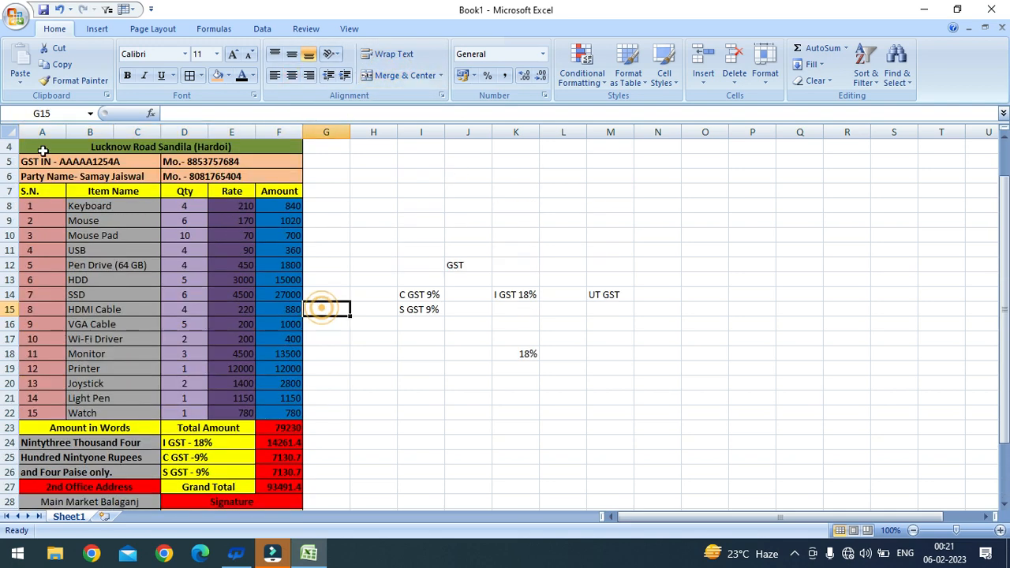
scroll(322, 308, "up", 1)
left_click_drag(64, 154, 221, 480)
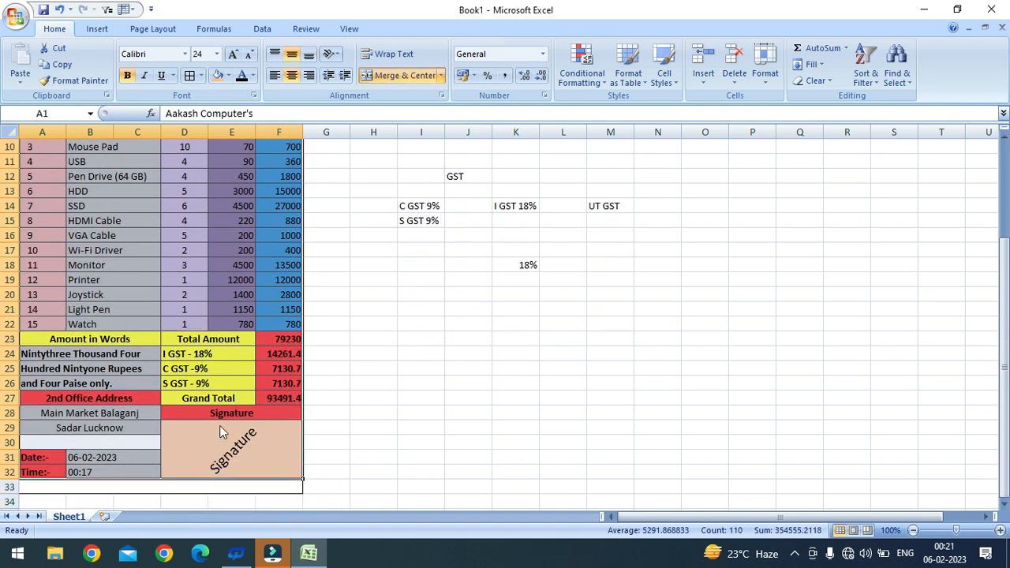
key("ctrl+F2")
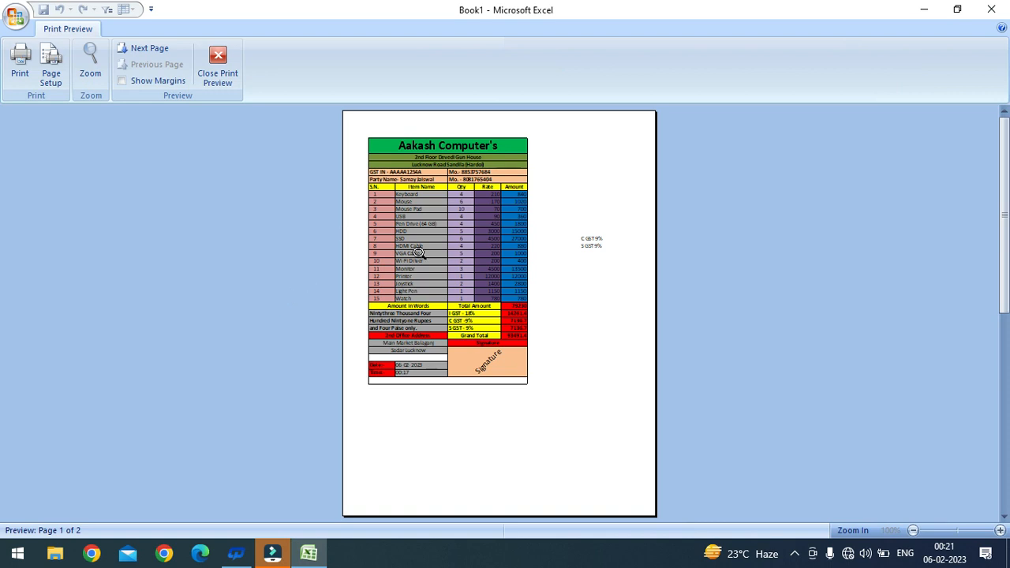
Step: Zoom in and scroll through the previewed page to check its layout
left_click(410, 223)
scroll(454, 244, "up", 3)
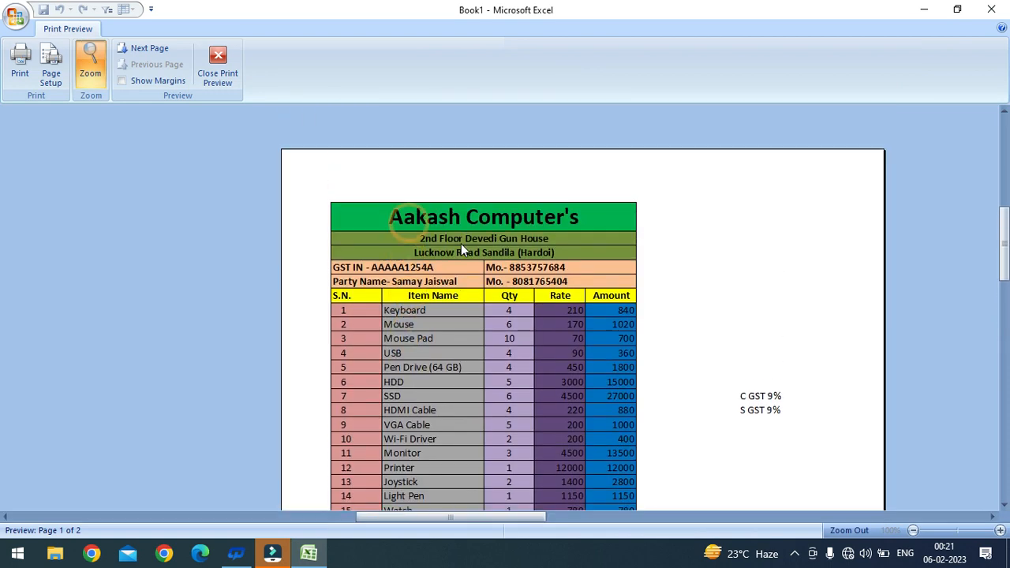
scroll(425, 230, "down", 3)
scroll(552, 270, "down", 2)
scroll(622, 254, "up", 5)
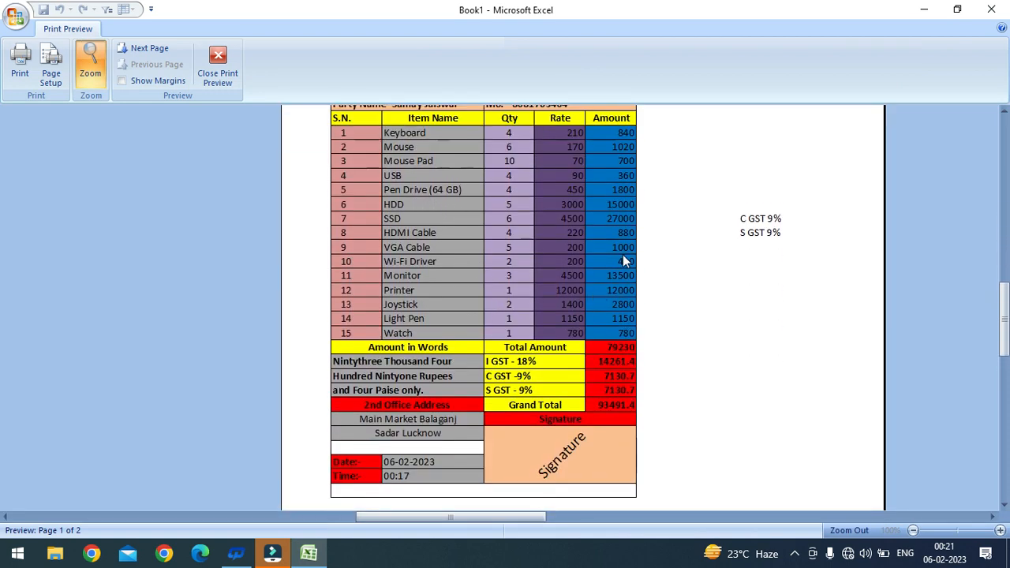
scroll(708, 331, "down", 2)
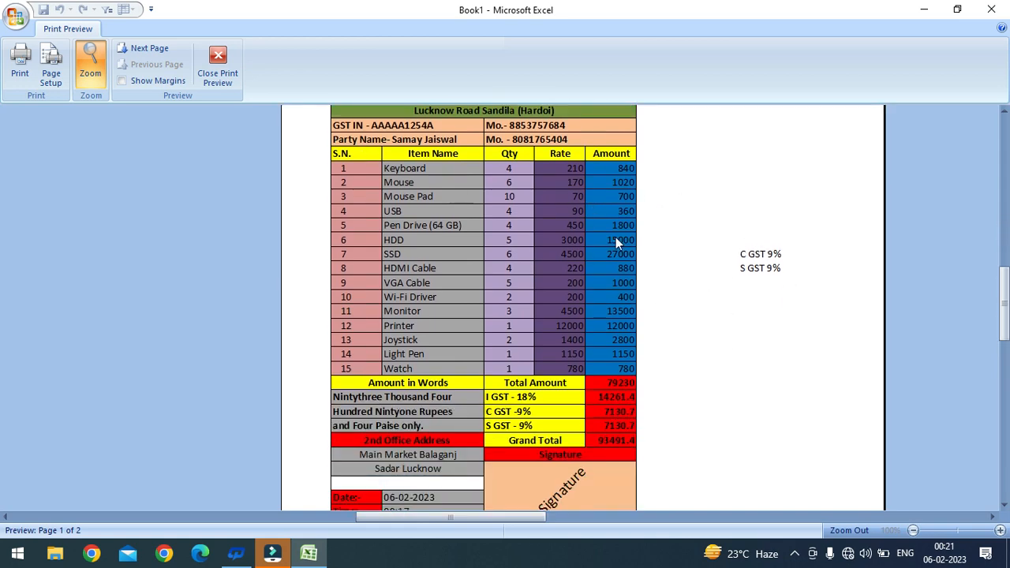
Step: Delete the stray GST notes in H10:M23 beside the bill
left_click(218, 62)
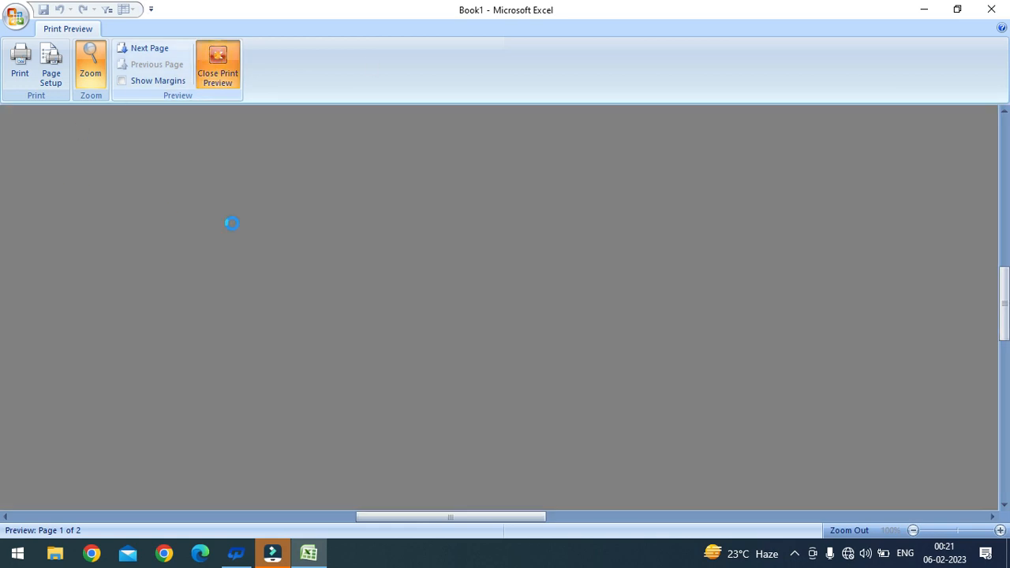
left_click_drag(385, 150, 609, 336)
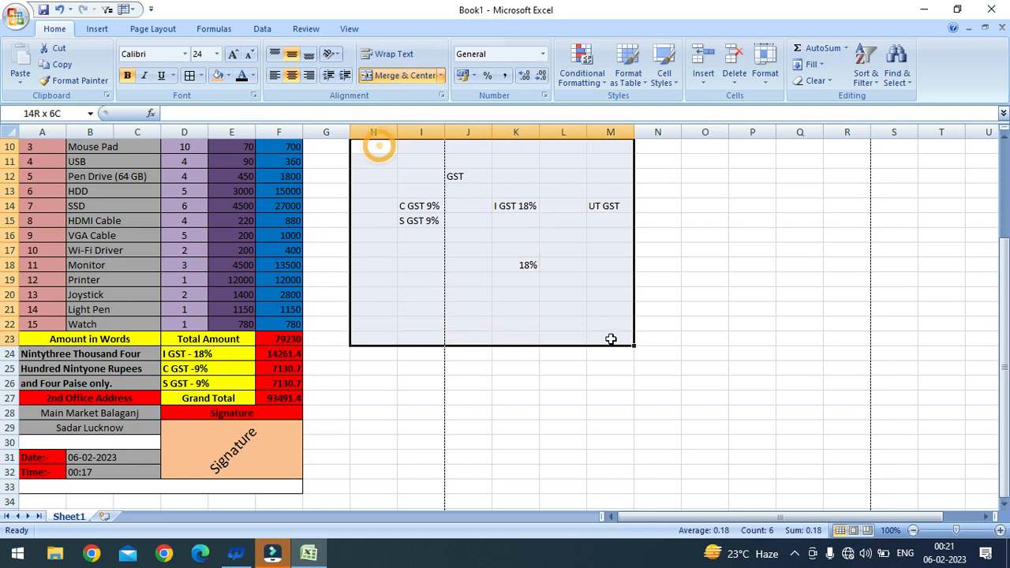
key("Delete")
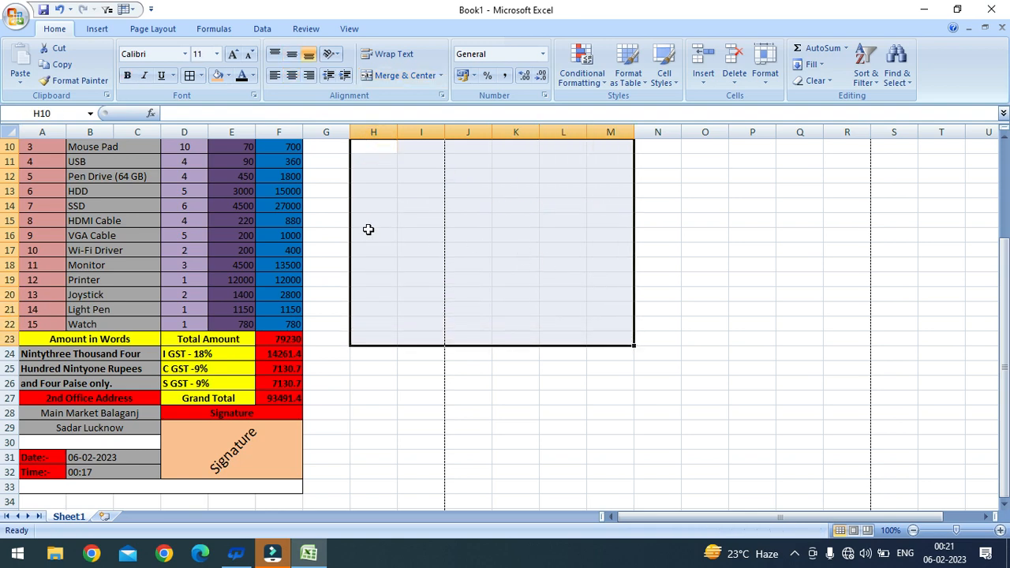
Step: Reopen the print preview and confirm the bill now fits on page 1 of 1
key("ctrl+F2")
scroll(404, 287, "up", 3)
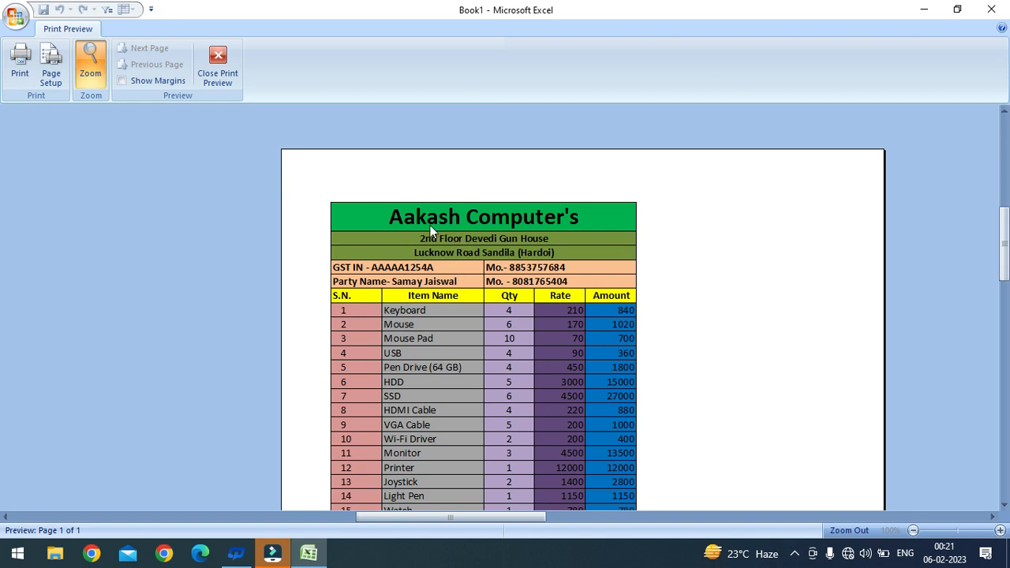
scroll(463, 277, "down", 6)
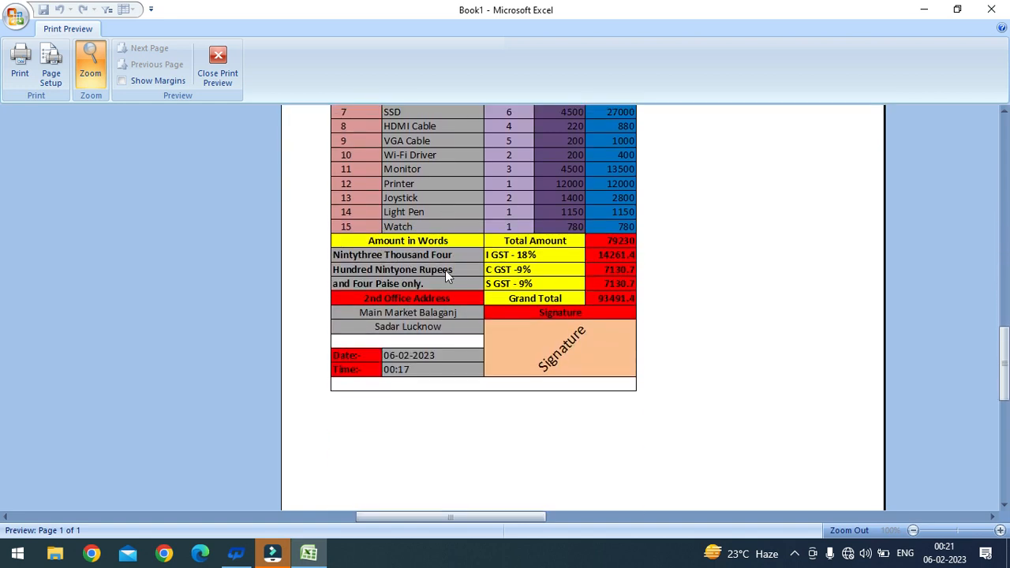
scroll(409, 292, "up", 3)
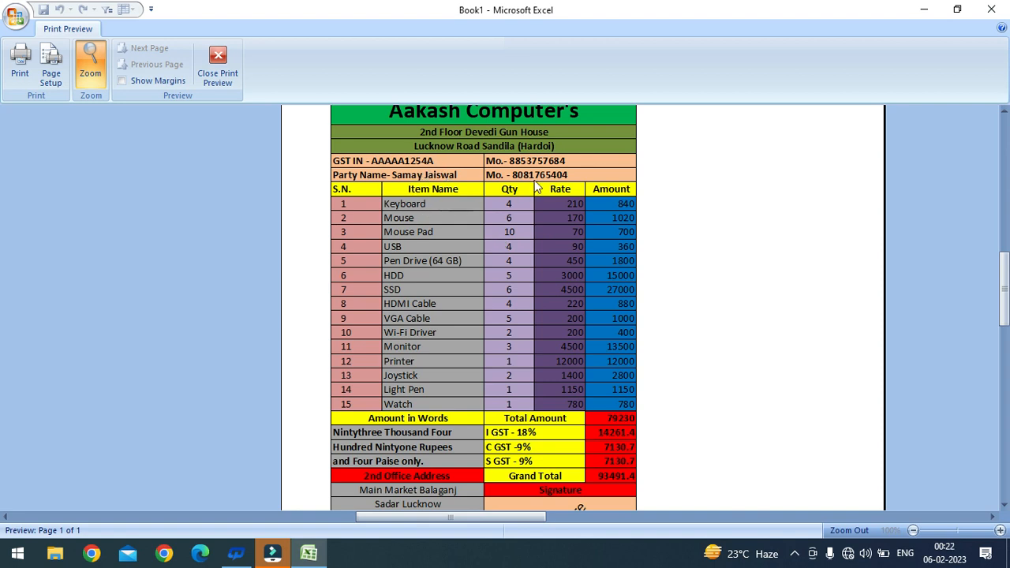
scroll(469, 222, "down", 4)
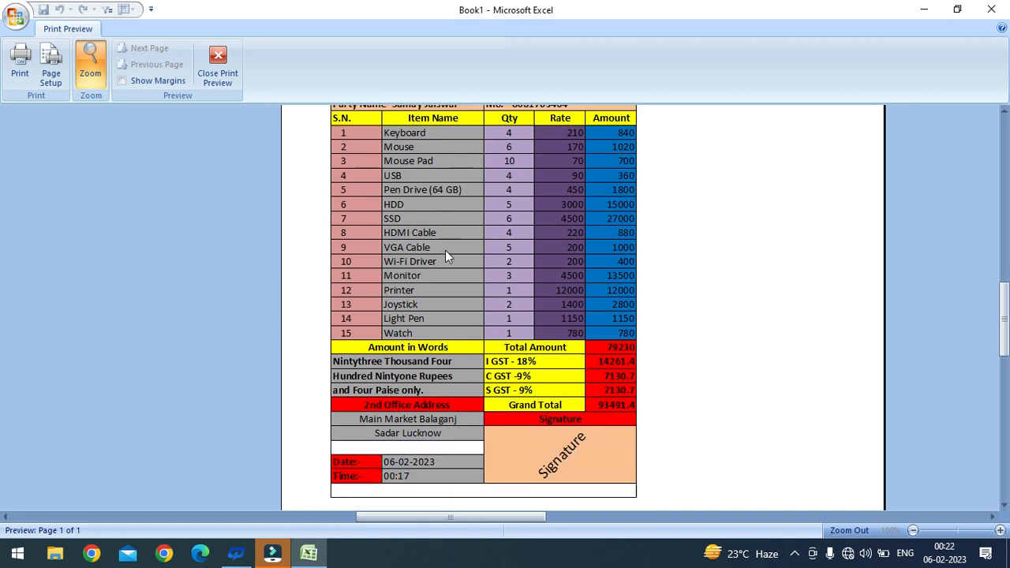
scroll(445, 260, "down", 5)
scroll(442, 293, "up", 5)
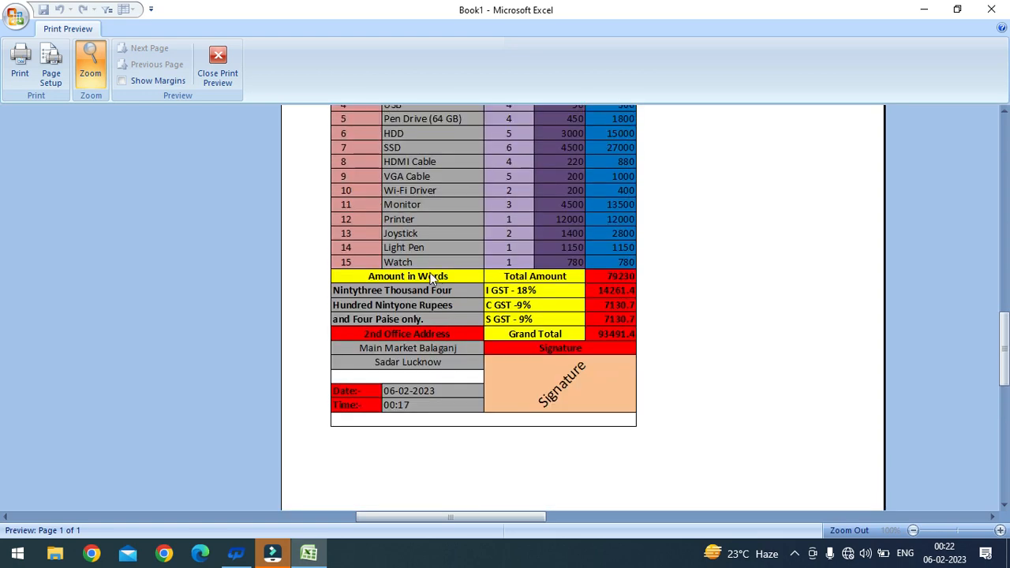
scroll(457, 308, "up", 2)
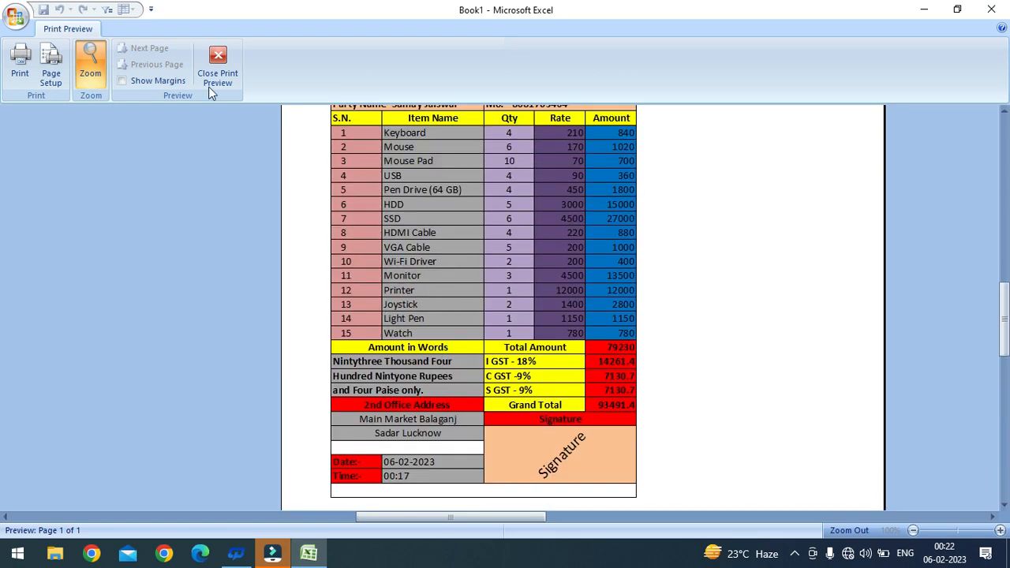